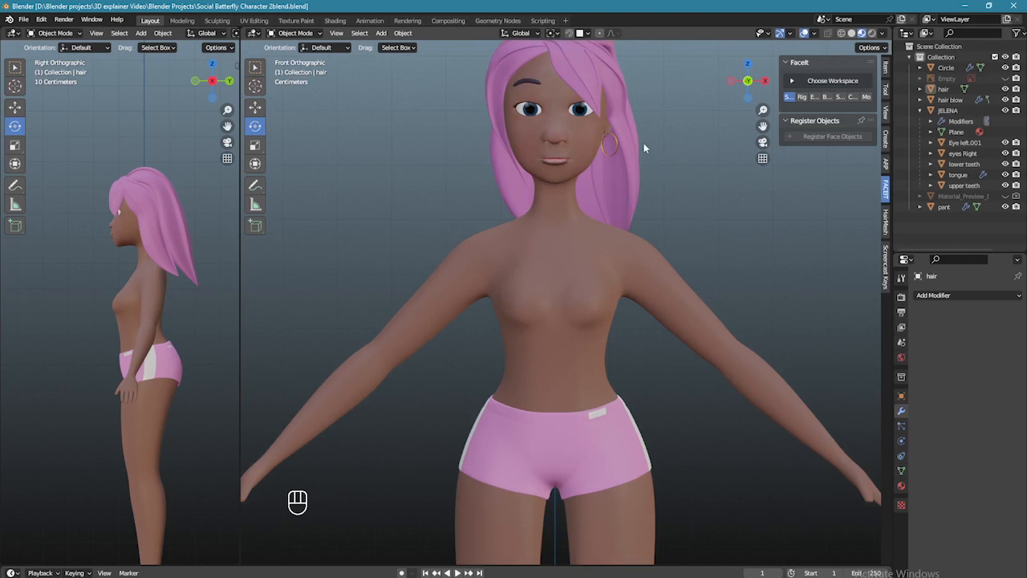
- Bring up FaceIt's Setup options, reopen Register Objects, and select the JELENA body mesh
{"action": "middle_click_drag", "start_coordinate": [654, 131], "coordinate": [660, 192], "text": "shift"}
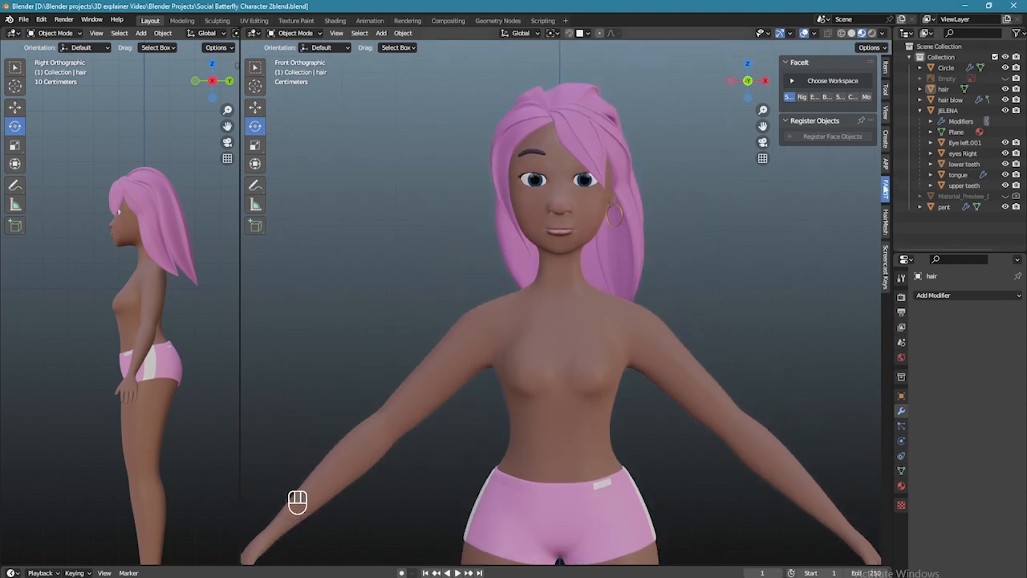
{"action": "middle_click_drag", "start_coordinate": [662, 228], "coordinate": [663, 169], "text": "shift"}
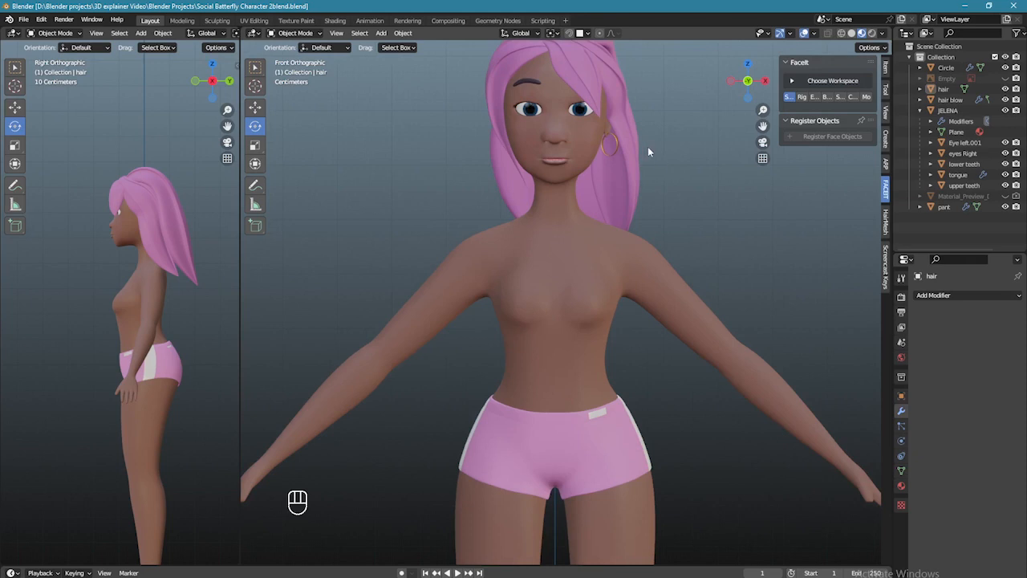
{"action": "middle_click_drag", "start_coordinate": [651, 137], "coordinate": [654, 207], "text": "shift"}
{"action": "left_click", "coordinate": [886, 190]}
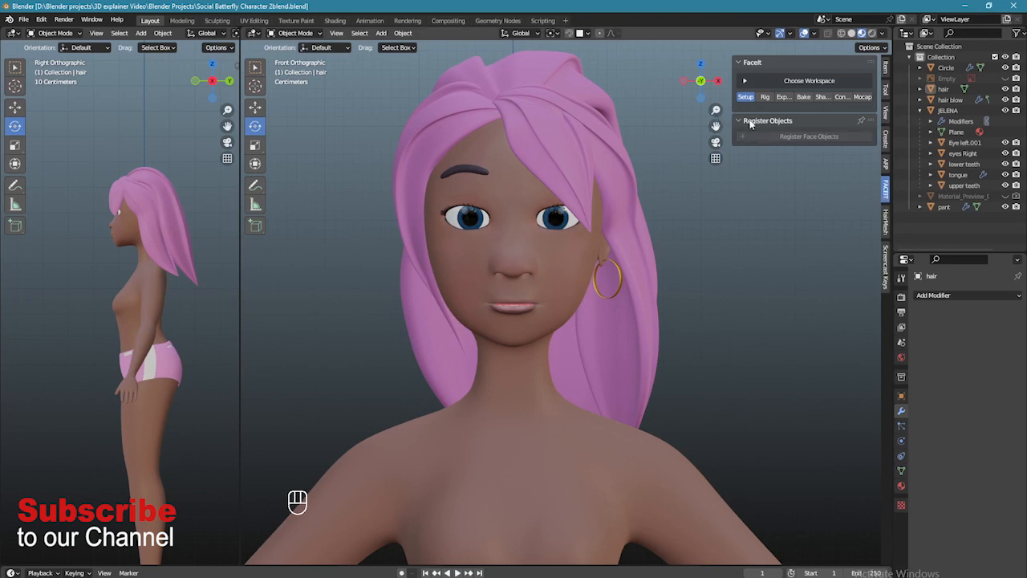
{"action": "left_click", "coordinate": [777, 124]}
{"action": "left_click", "coordinate": [778, 123]}
{"action": "left_click", "coordinate": [563, 274]}
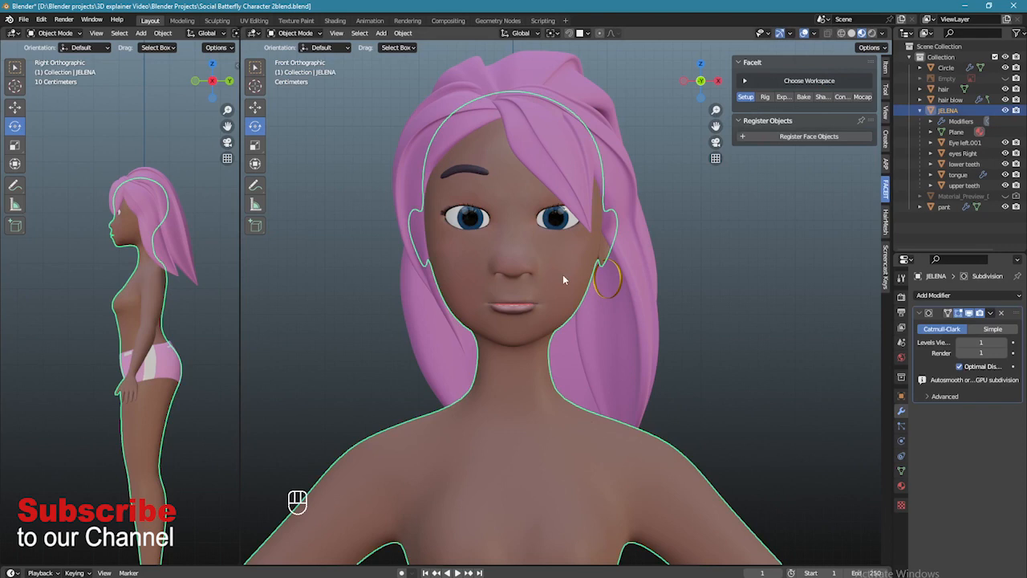
- Register the body as a FaceIt face object in the Main group, then hide it
{"action": "left_click", "coordinate": [794, 137]}
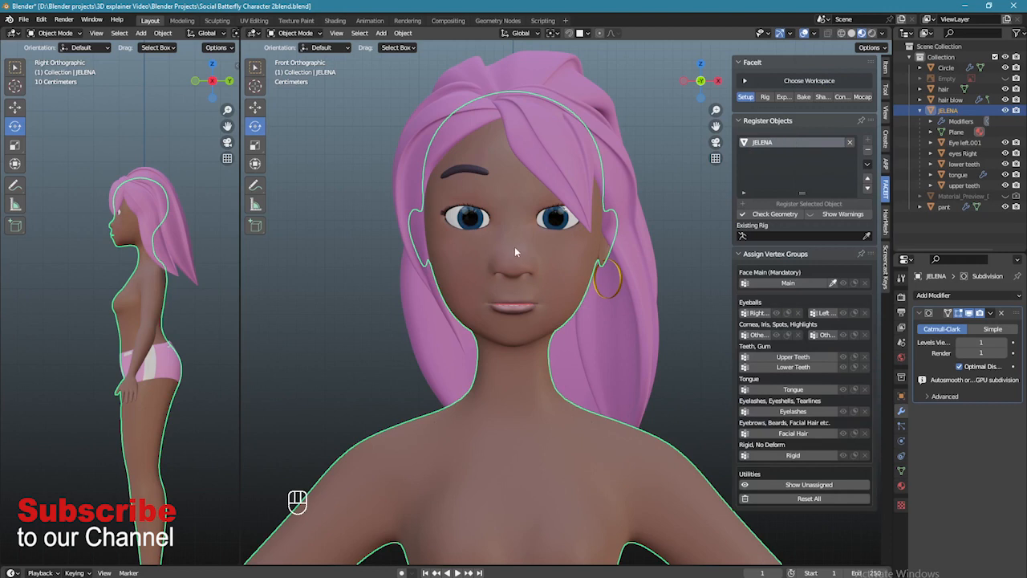
{"action": "left_click", "coordinate": [776, 282]}
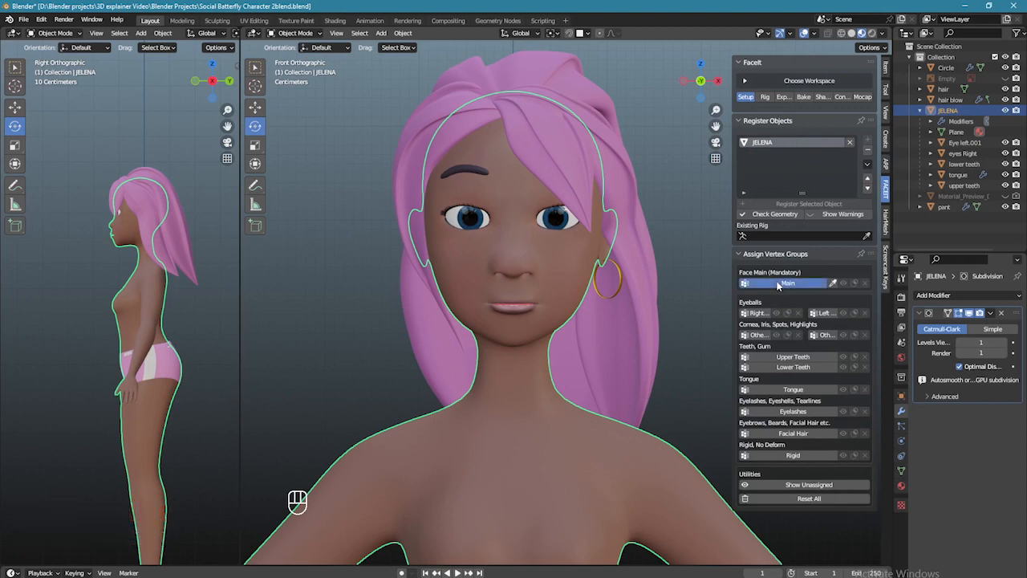
{"action": "scroll", "coordinate": [646, 272], "scroll_direction": "up", "scroll_amount": 1}
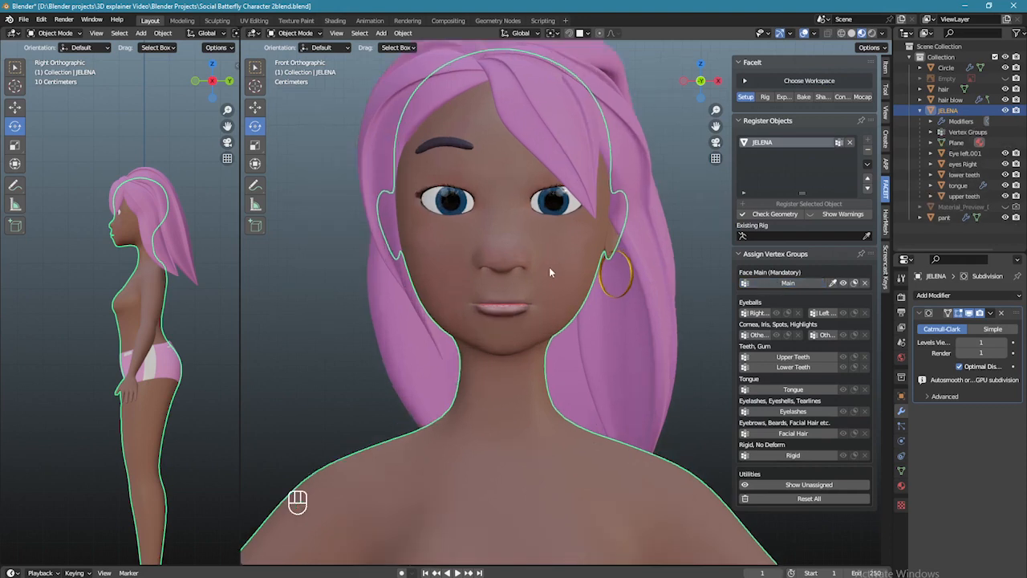
{"action": "key", "text": "h"}
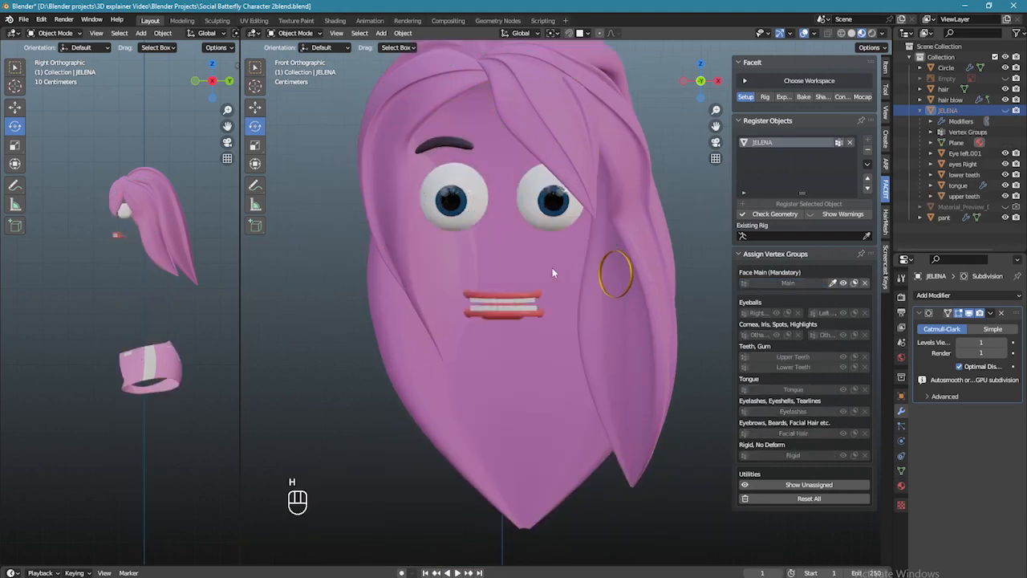
- Register the screen-left eyeball in the Left Eyeball group and hide it
{"action": "middle_click_drag", "start_coordinate": [553, 273], "coordinate": [560, 287], "text": "ctrl"}
{"action": "left_click", "coordinate": [560, 229]}
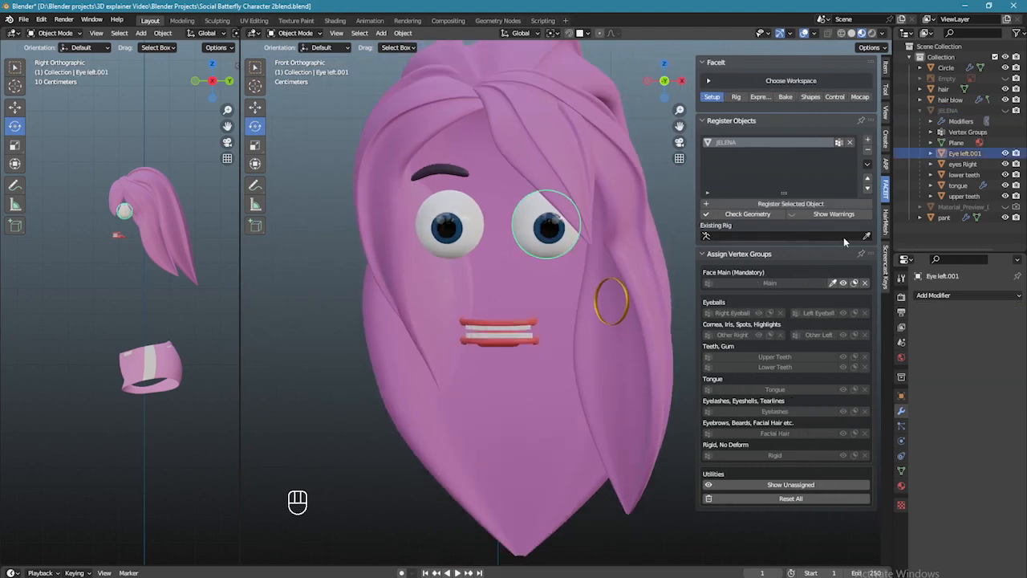
{"action": "left_click", "coordinate": [792, 204]}
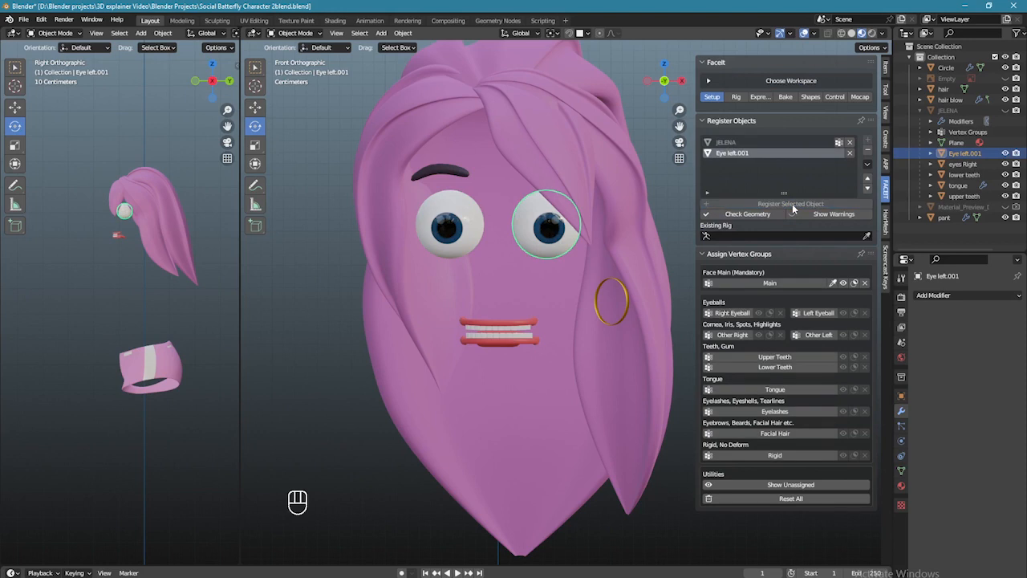
{"action": "left_click", "coordinate": [813, 313]}
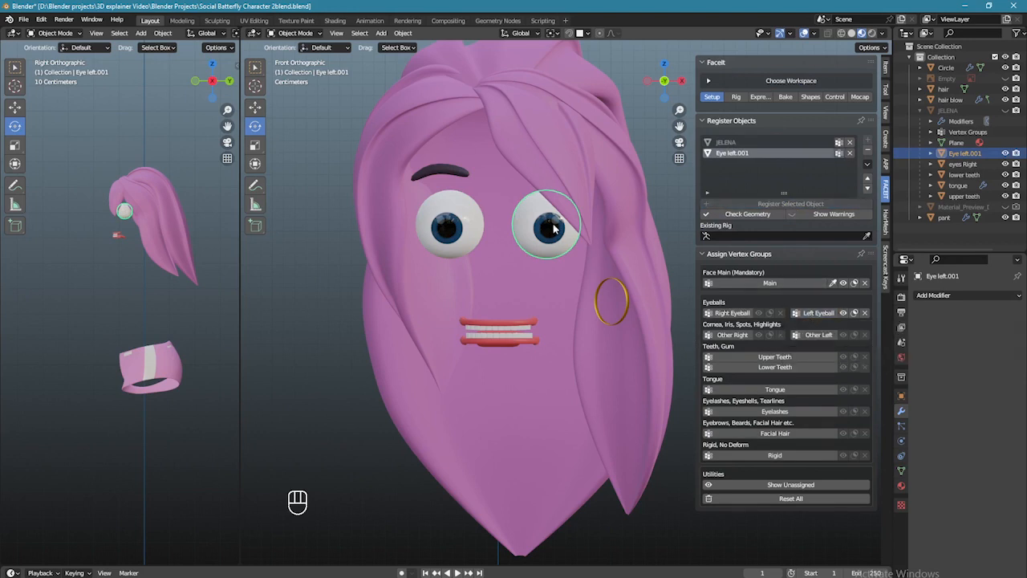
{"action": "key", "text": "h"}
- Register the remaining eyeball in the Right Eyeball group and hide it
{"action": "left_click", "coordinate": [470, 235]}
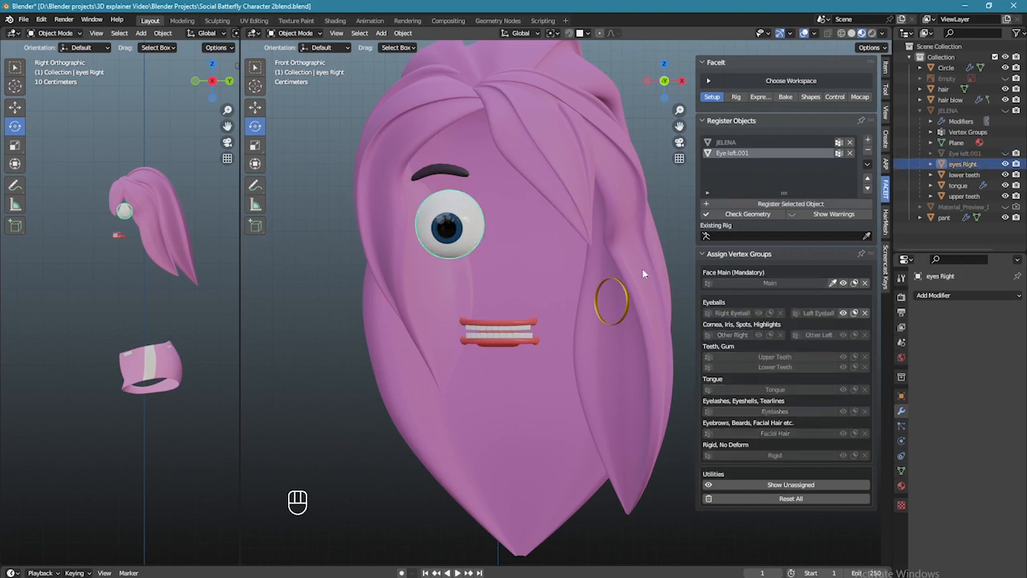
{"action": "left_click", "coordinate": [781, 205]}
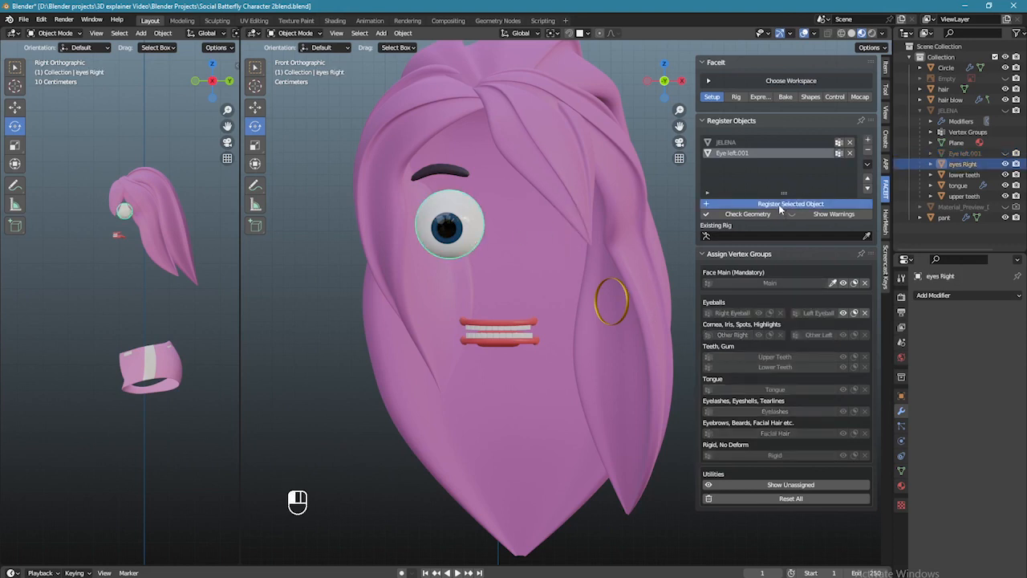
{"action": "left_click", "coordinate": [729, 313]}
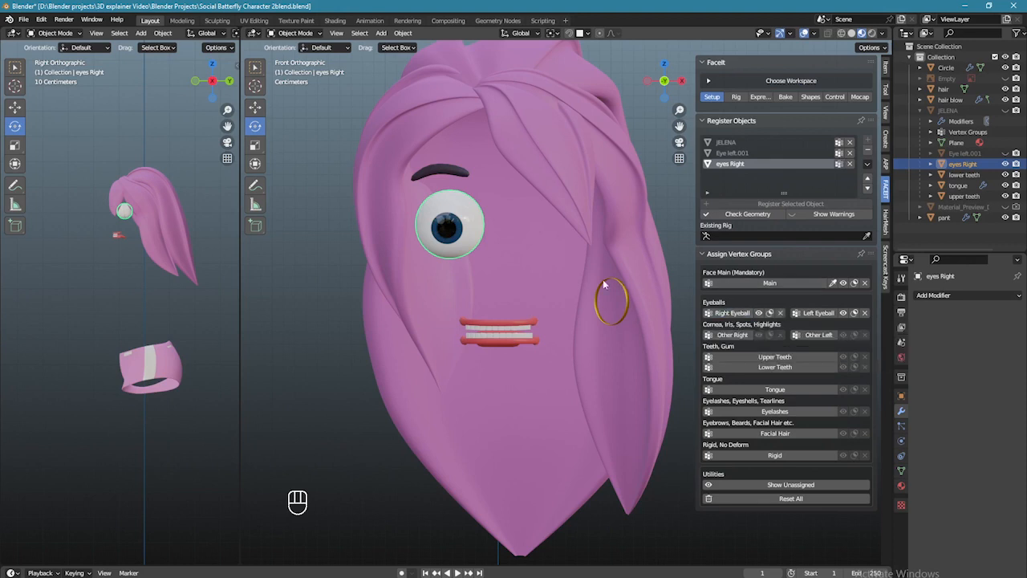
{"action": "key", "text": "h"}
{"action": "scroll", "coordinate": [562, 353], "scroll_direction": "up", "scroll_amount": 2}
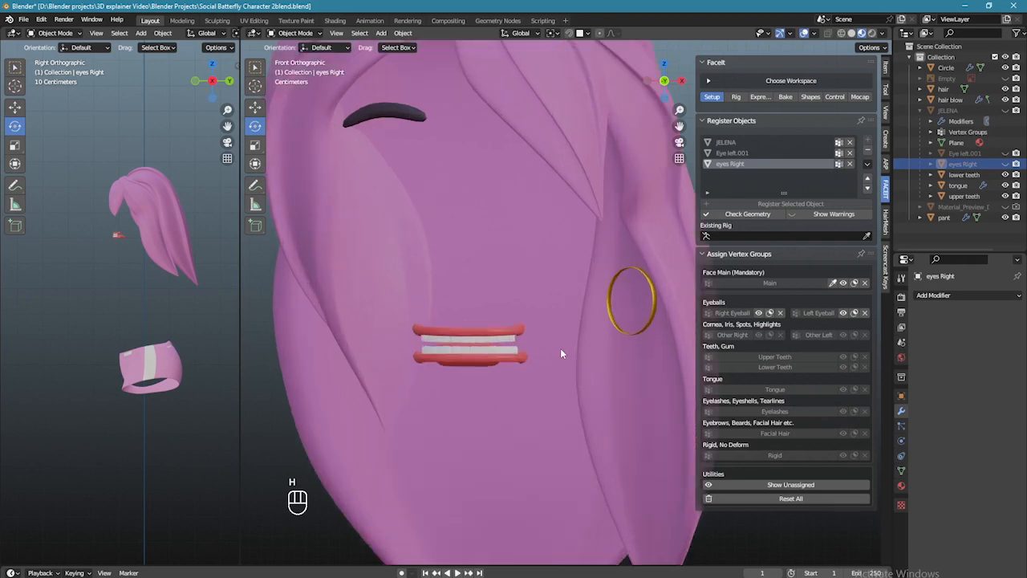
- Register the upper teeth in the Upper Teeth group and hide them
{"action": "left_click", "coordinate": [494, 340]}
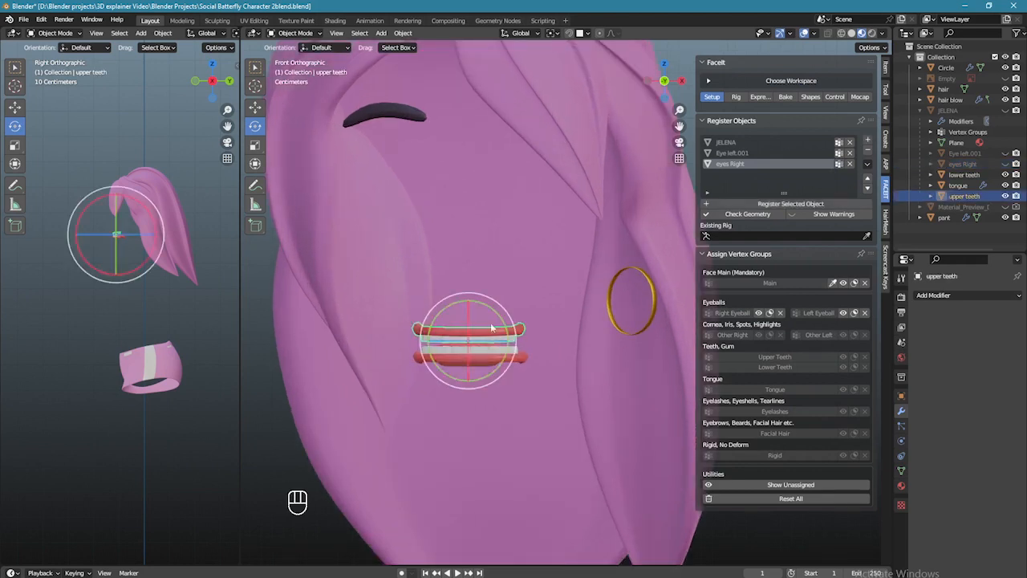
{"action": "left_click", "coordinate": [255, 68]}
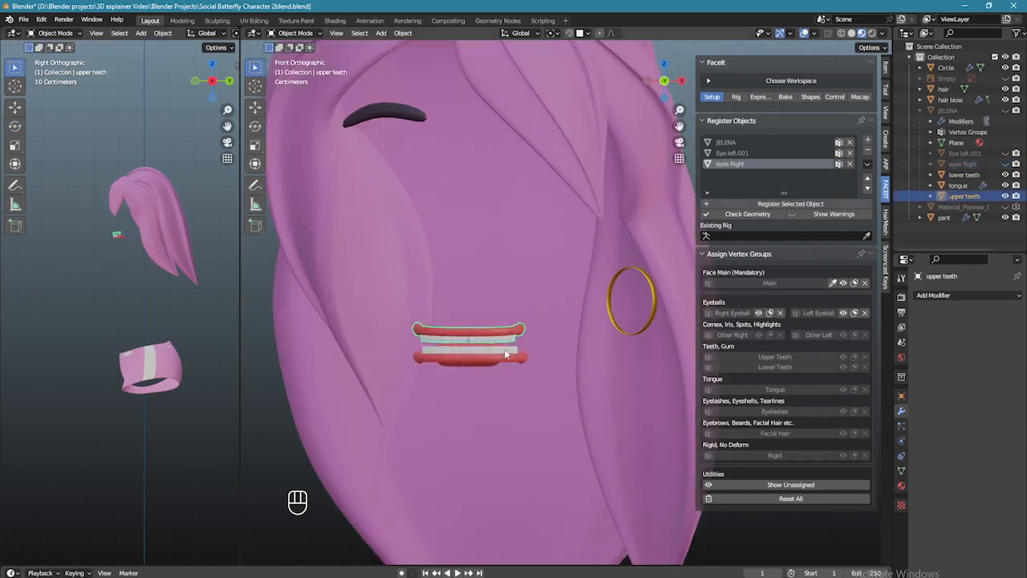
{"action": "left_click", "coordinate": [791, 204]}
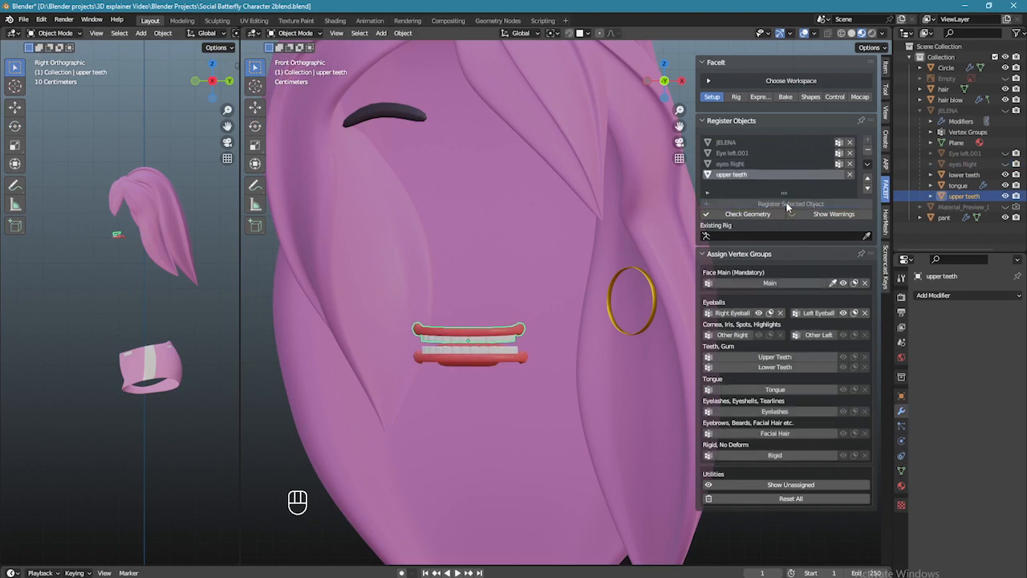
{"action": "left_click", "coordinate": [771, 358]}
{"action": "key", "text": "h"}
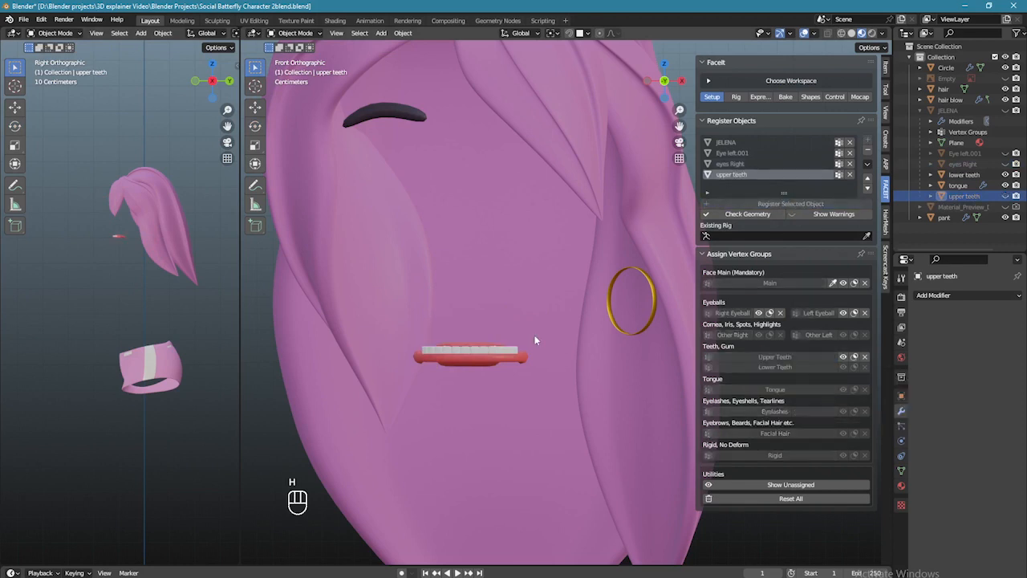
- Register the lower teeth in the Lower Teeth group and hide them
{"action": "left_click", "coordinate": [480, 362]}
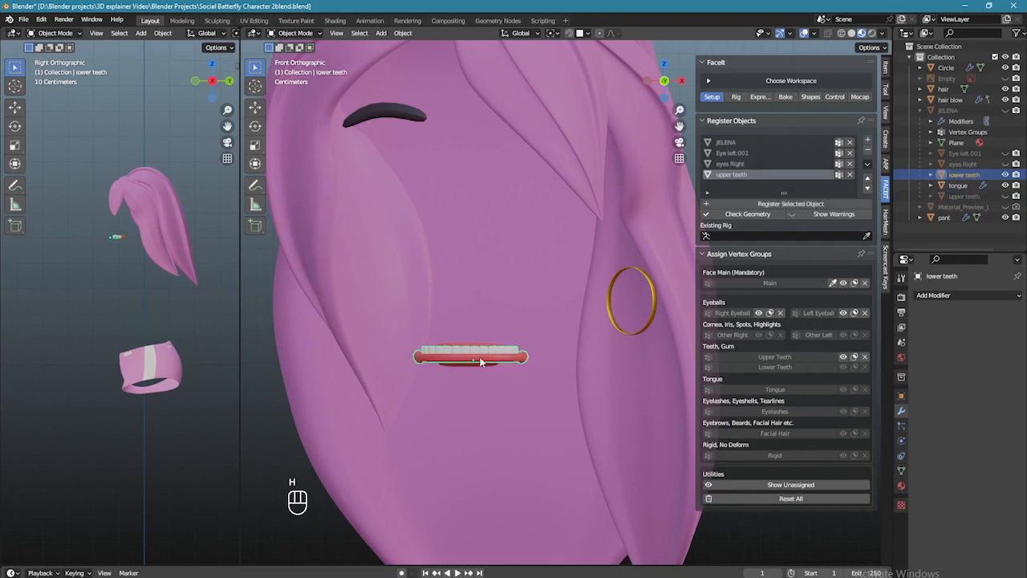
{"action": "left_click", "coordinate": [765, 205]}
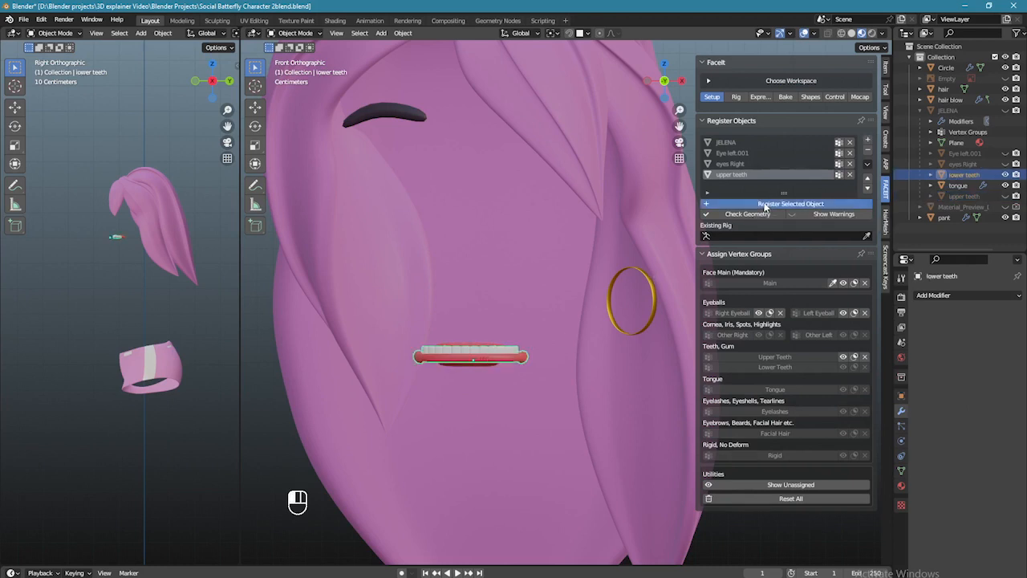
{"action": "left_click", "coordinate": [775, 366]}
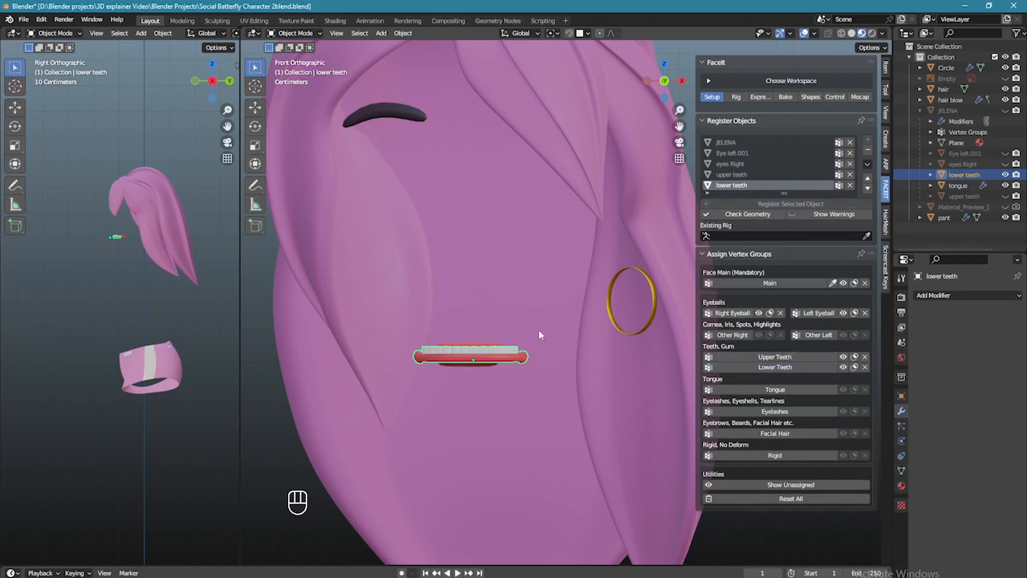
{"action": "key", "text": "h"}
- Register the tongue and assign it to the Tongue group
{"action": "left_click", "coordinate": [486, 354]}
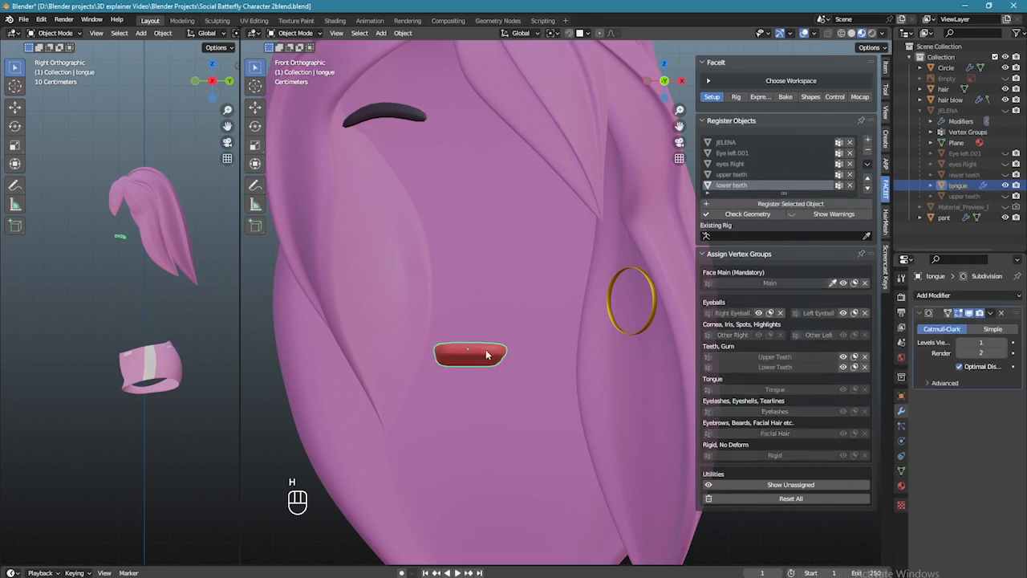
{"action": "left_click", "coordinate": [777, 206]}
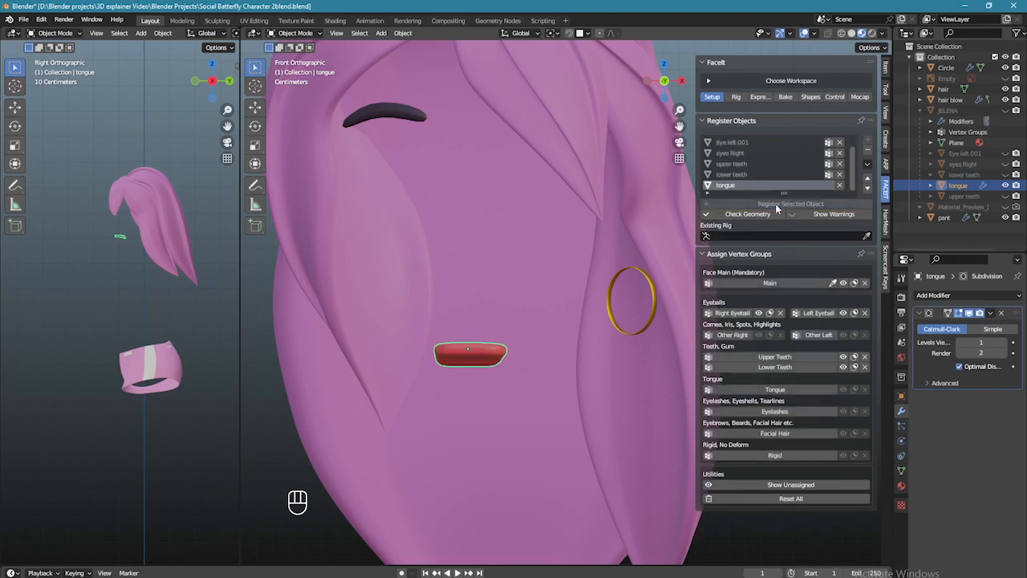
{"action": "left_click", "coordinate": [775, 389]}
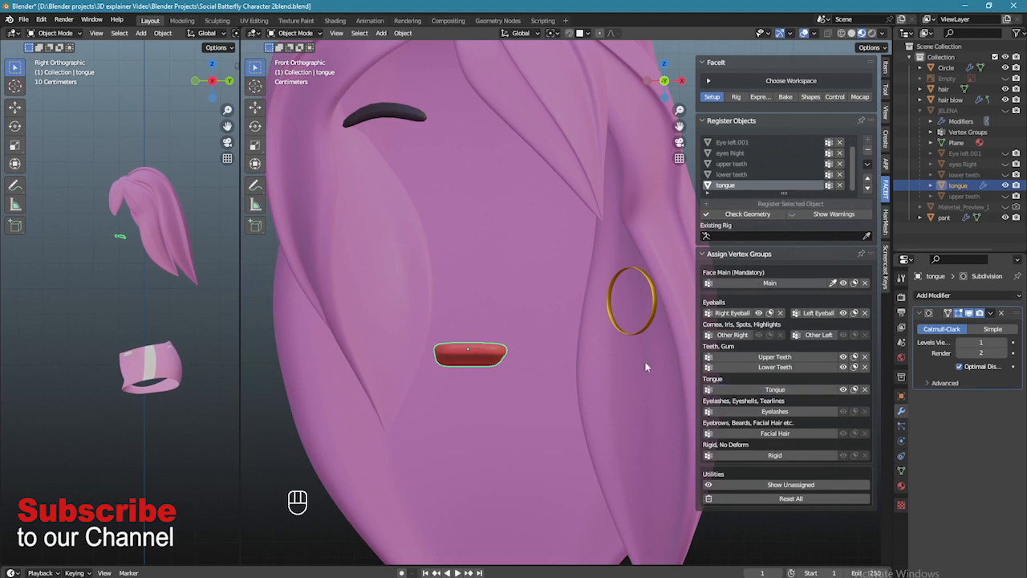
{"action": "scroll", "coordinate": [497, 345], "scroll_direction": "down", "scroll_amount": 2}
- Hide the tongue and hair, then register the 'hair blow' eyebrows as Facial Hair and hide them
{"action": "key", "text": "h"}
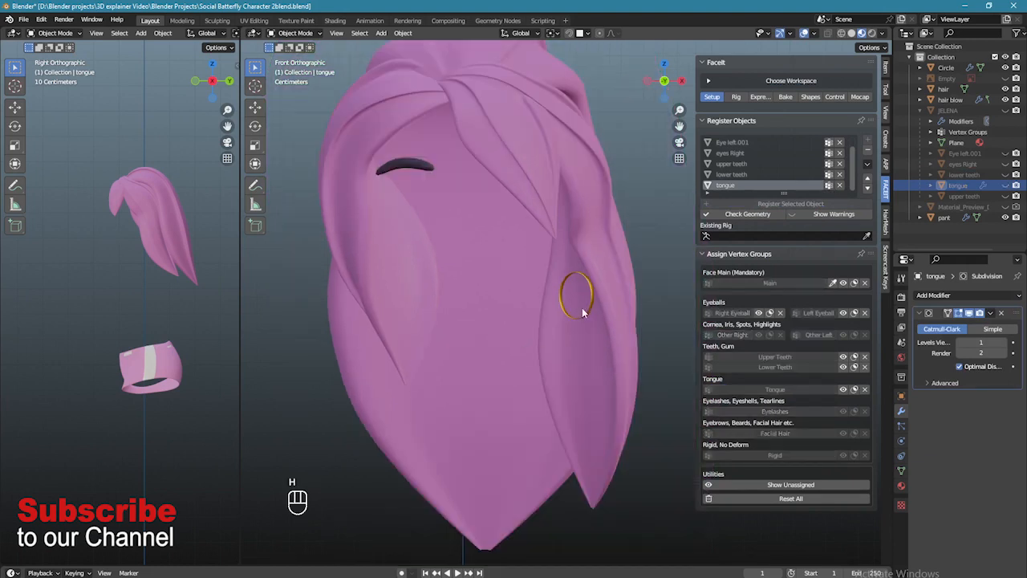
{"action": "left_click", "coordinate": [618, 299]}
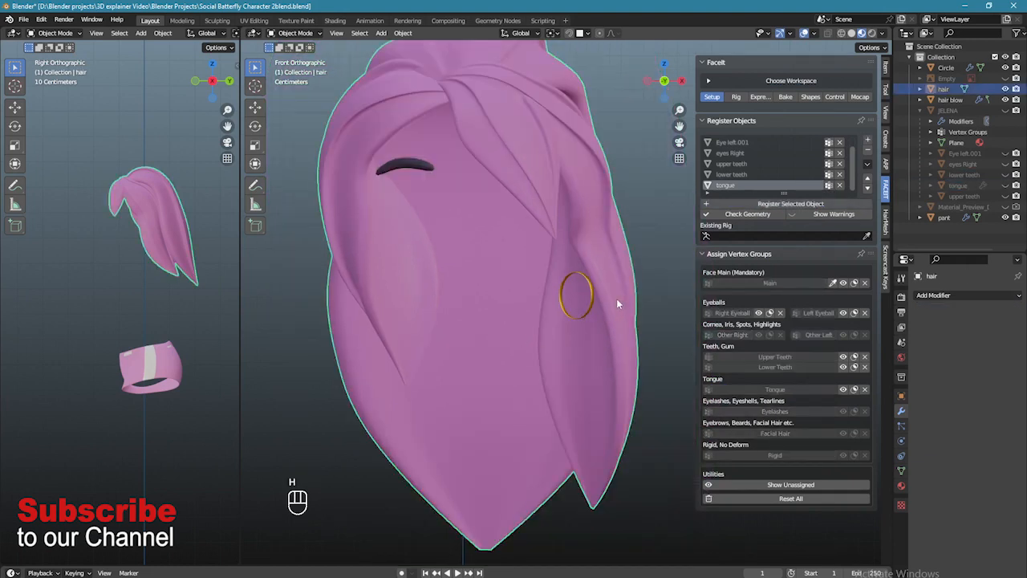
{"action": "key", "text": "h"}
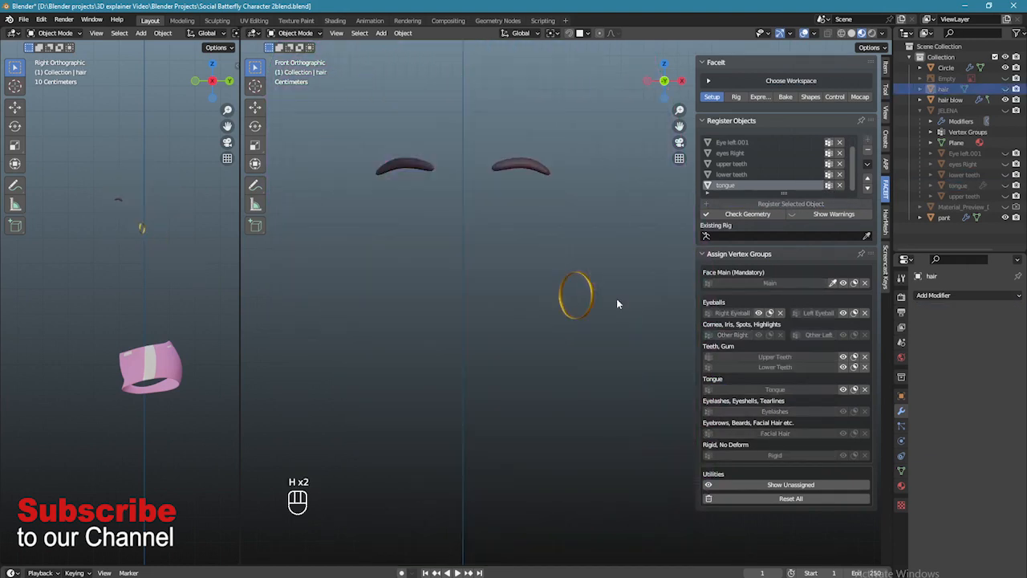
{"action": "left_click", "coordinate": [523, 167]}
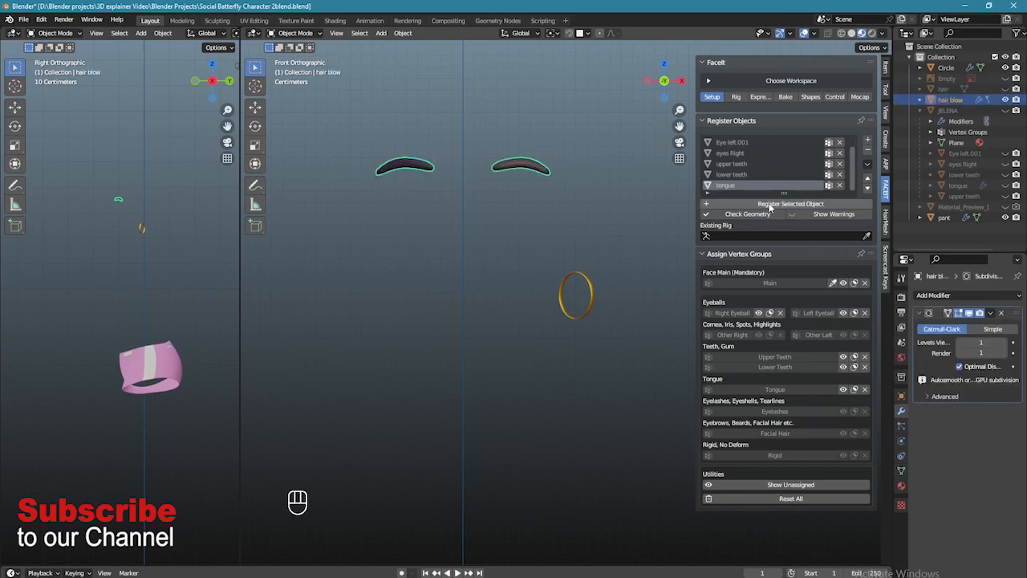
{"action": "left_click", "coordinate": [819, 205]}
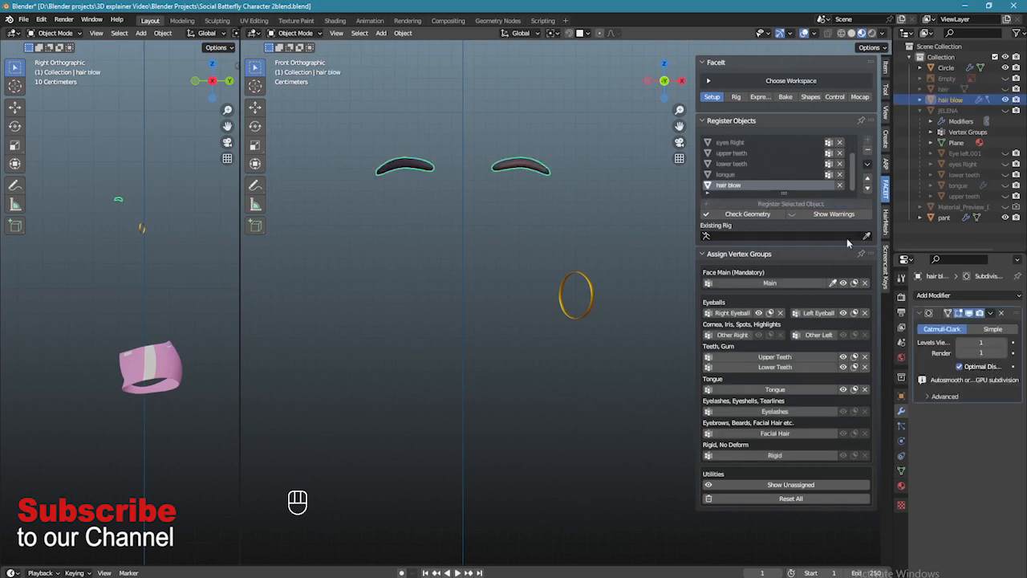
{"action": "left_click", "coordinate": [775, 434]}
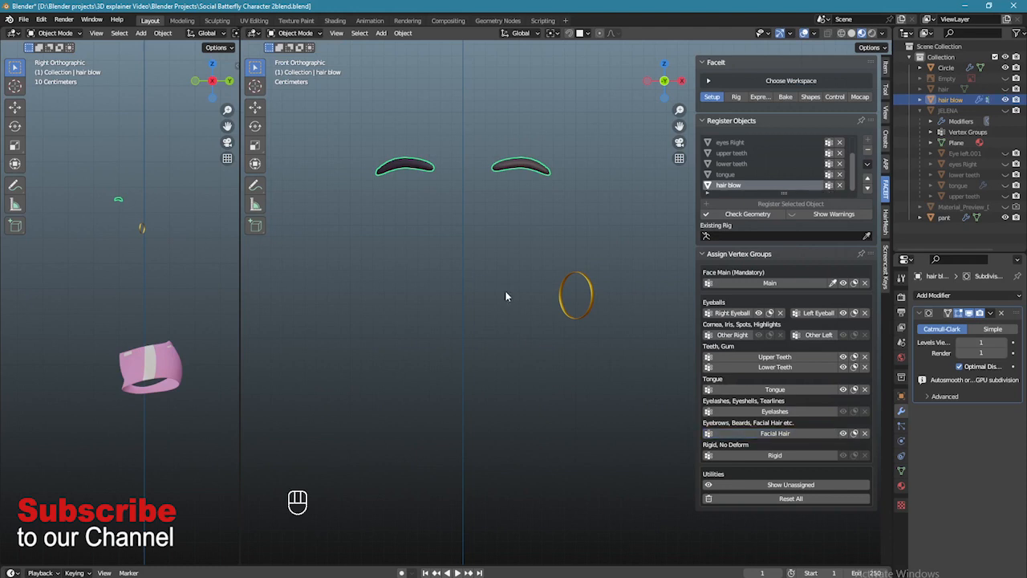
{"action": "key", "text": "h"}
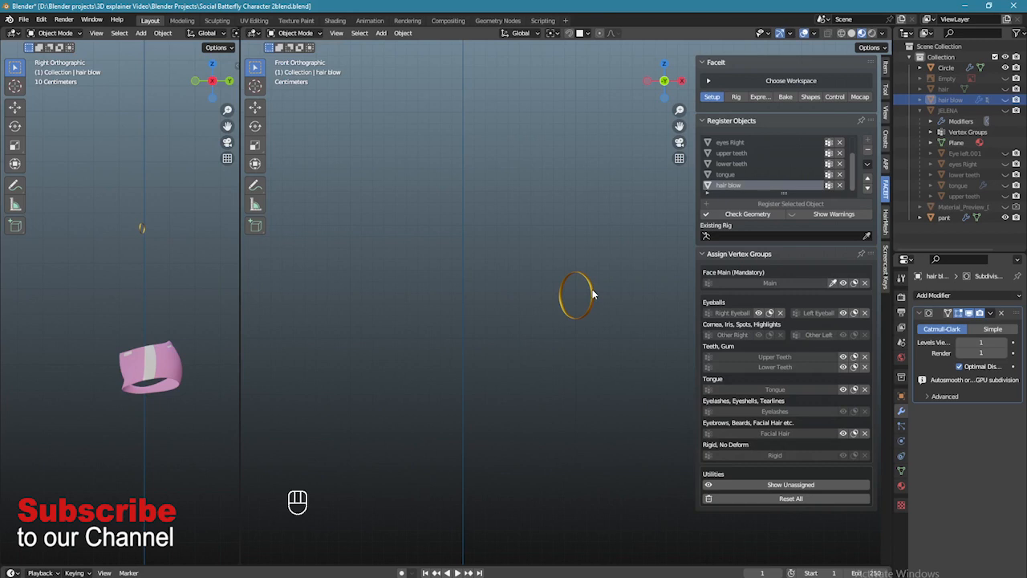
- Register the Circle hoop earring as a Rigid object, then unhide the body
{"action": "left_click", "coordinate": [591, 295]}
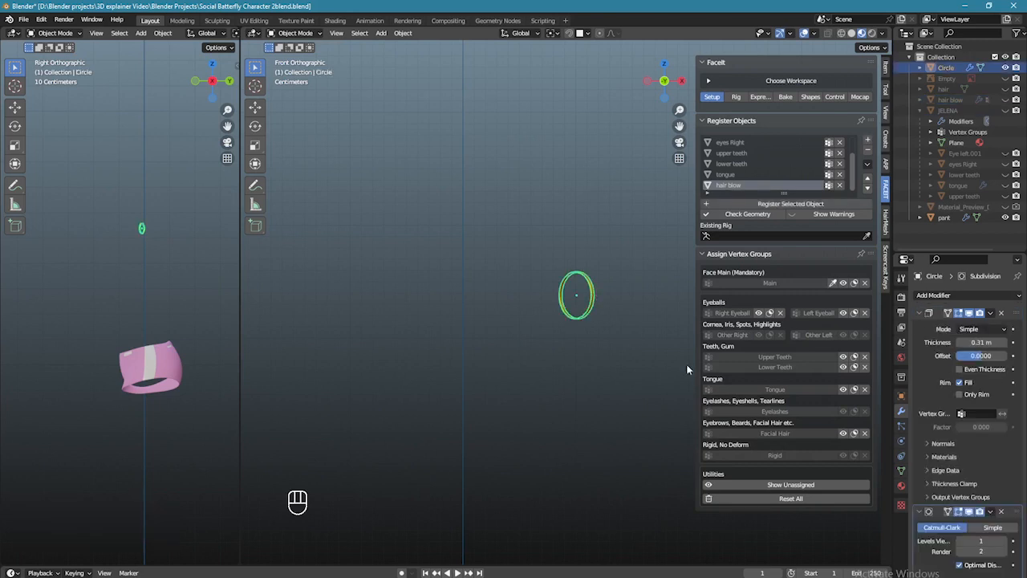
{"action": "left_click", "coordinate": [791, 203]}
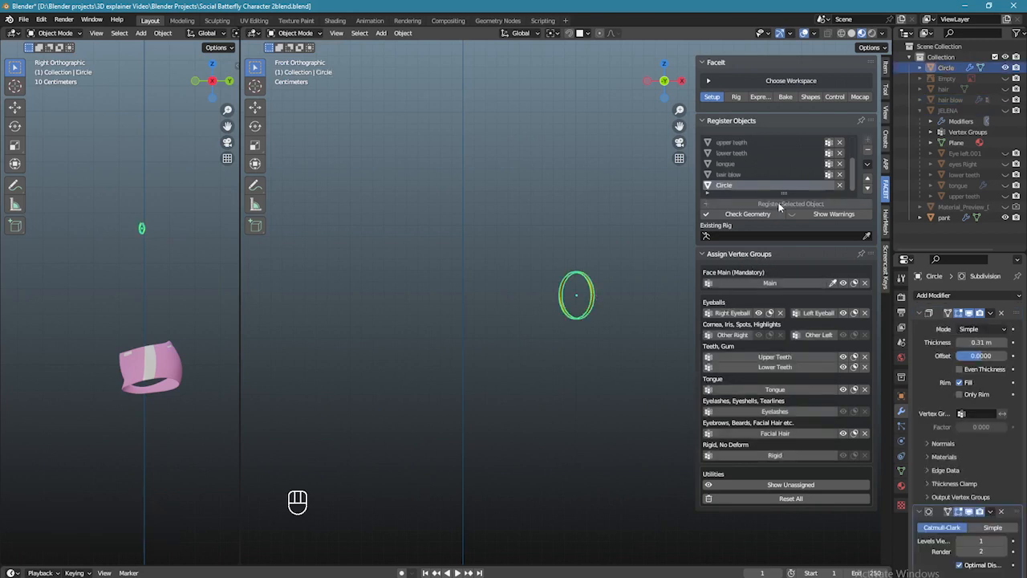
{"action": "left_click", "coordinate": [788, 454]}
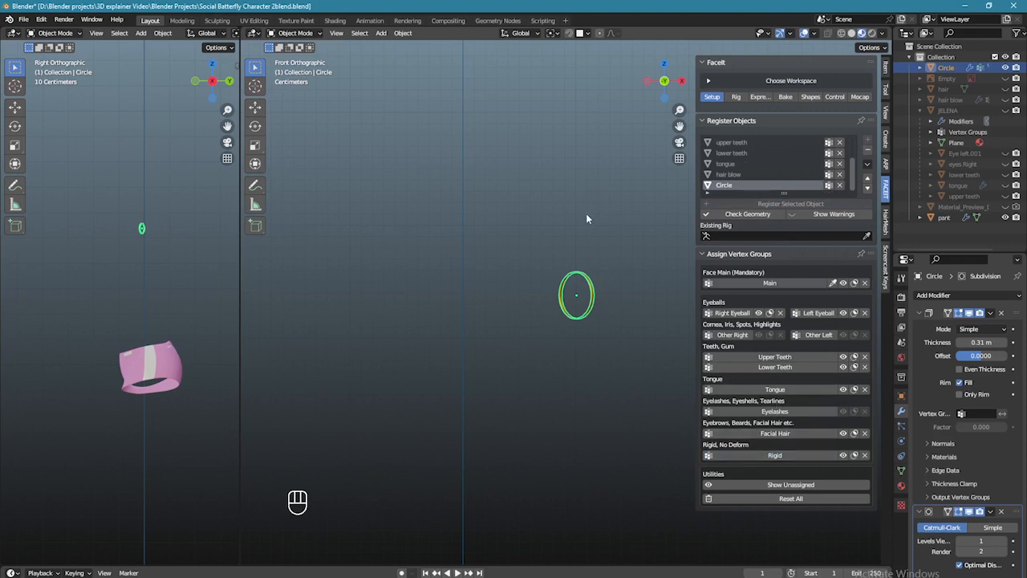
{"action": "left_click", "coordinate": [1006, 100]}
- Unhide the eyeballs, teeth and tongue and return to the straight front view
{"action": "left_click", "coordinate": [1006, 89]}
{"action": "left_click", "coordinate": [1006, 89]}
{"action": "left_click_drag", "start_coordinate": [1006, 154], "coordinate": [1004, 197]}
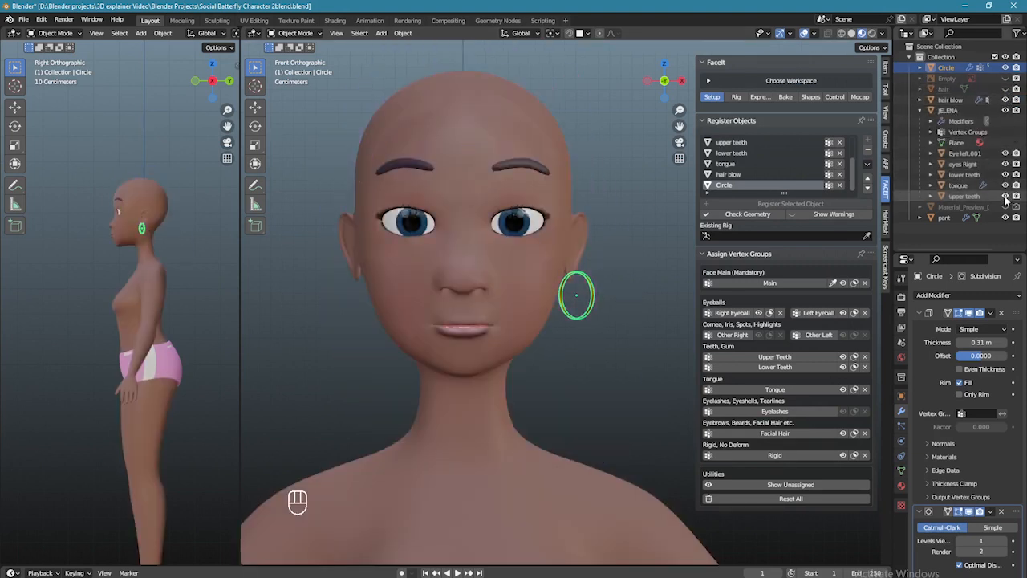
{"action": "scroll", "coordinate": [515, 224], "scroll_direction": "down", "scroll_amount": 3}
{"action": "middle_click_drag", "start_coordinate": [612, 337], "coordinate": [625, 211], "text": "shift"}
{"action": "middle_click_drag", "start_coordinate": [517, 264], "coordinate": [545, 239], "text": "shift"}
{"action": "key", "text": "KP_1"}
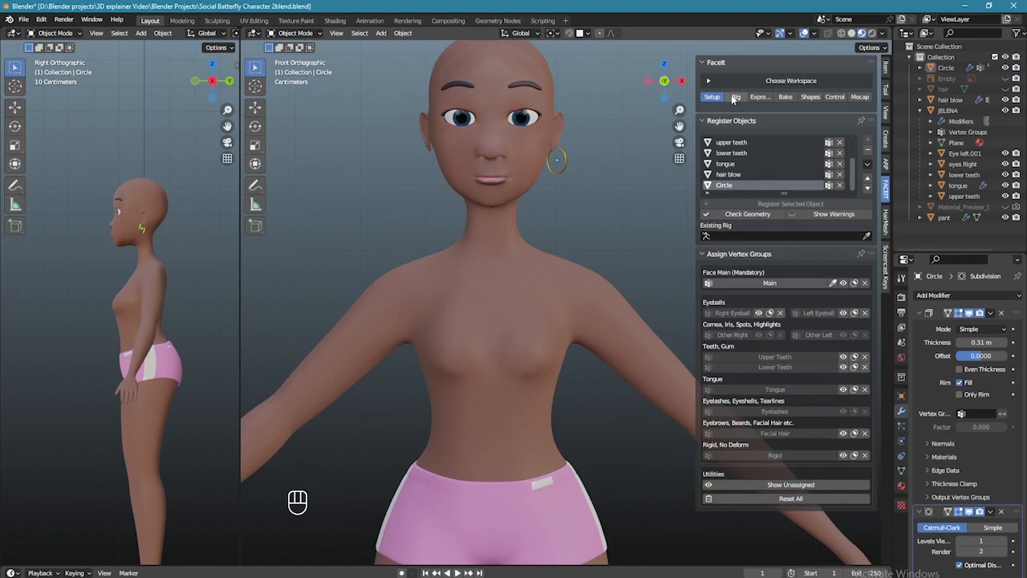
- Generate FaceIt landmarks in the Rig stage and fit them to chin, face height and width
{"action": "left_click", "coordinate": [737, 98]}
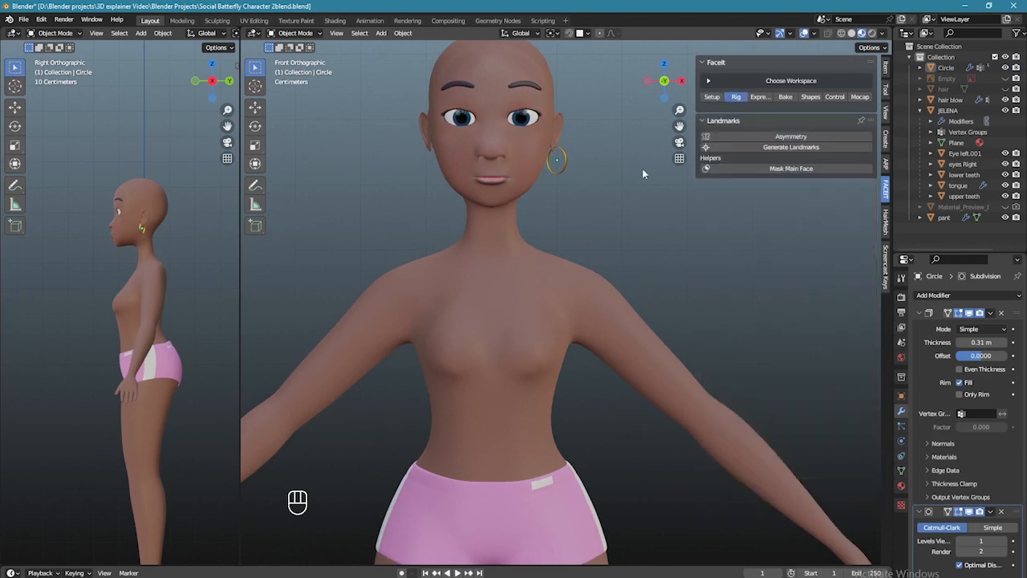
{"action": "middle_click_drag", "start_coordinate": [622, 167], "coordinate": [644, 261], "text": "shift"}
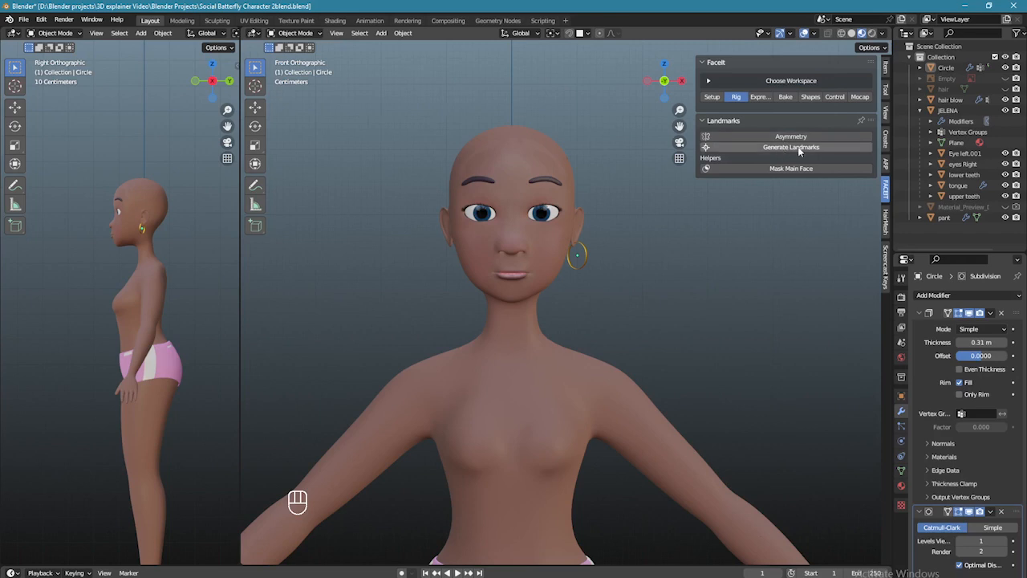
{"action": "left_click", "coordinate": [797, 149]}
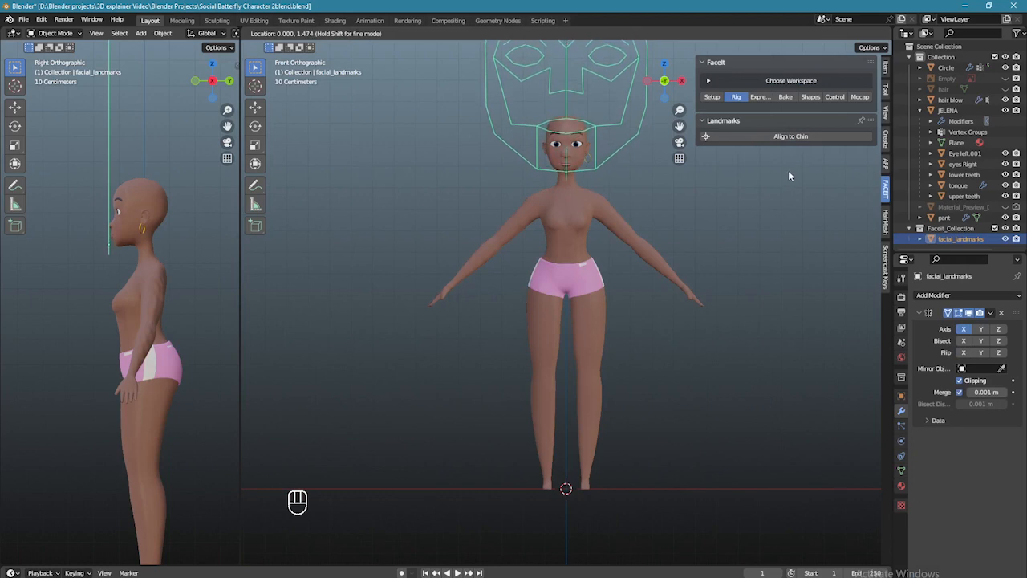
{"action": "left_click", "coordinate": [788, 170]}
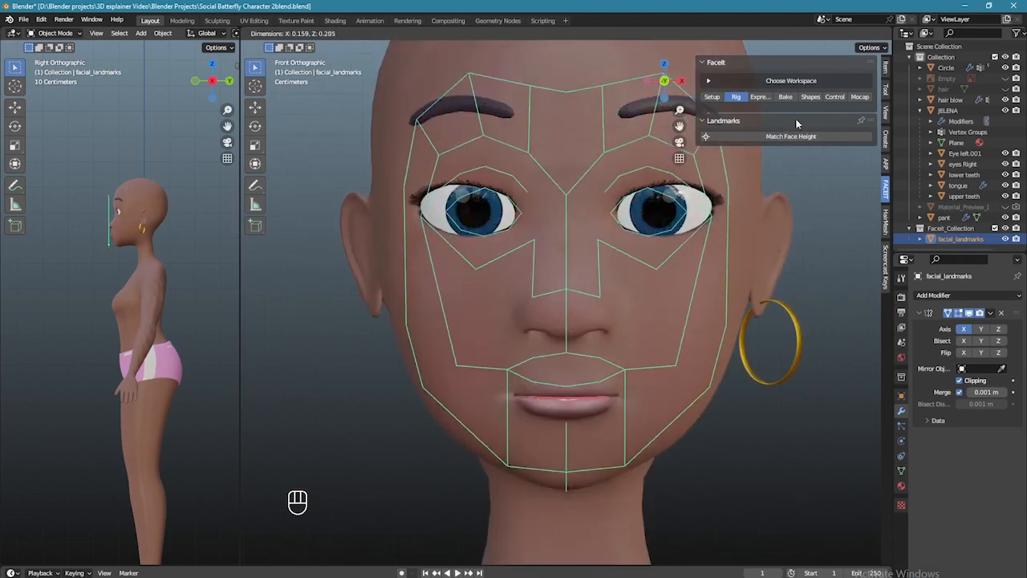
{"action": "left_click", "coordinate": [822, 163]}
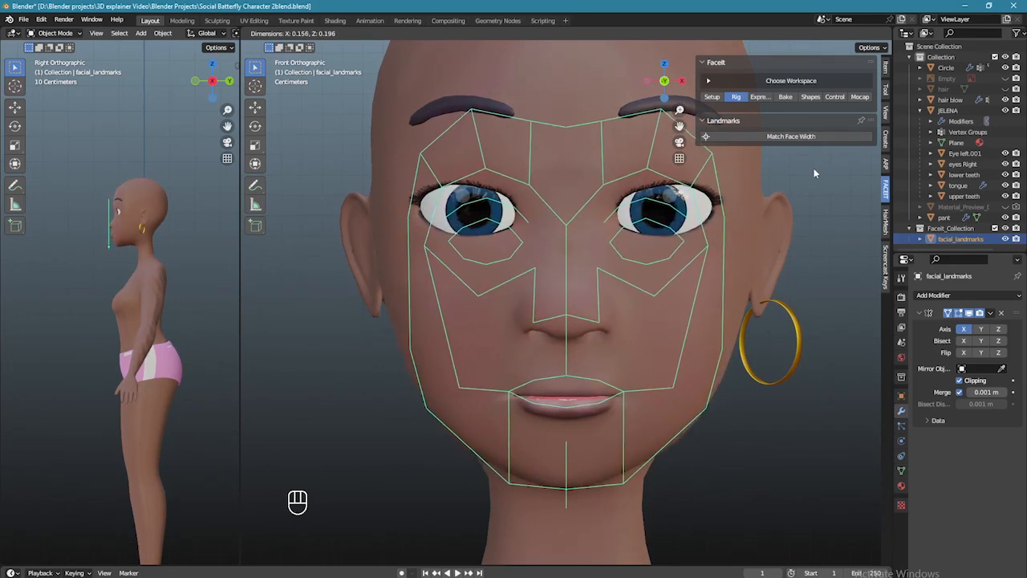
{"action": "left_click", "coordinate": [811, 167]}
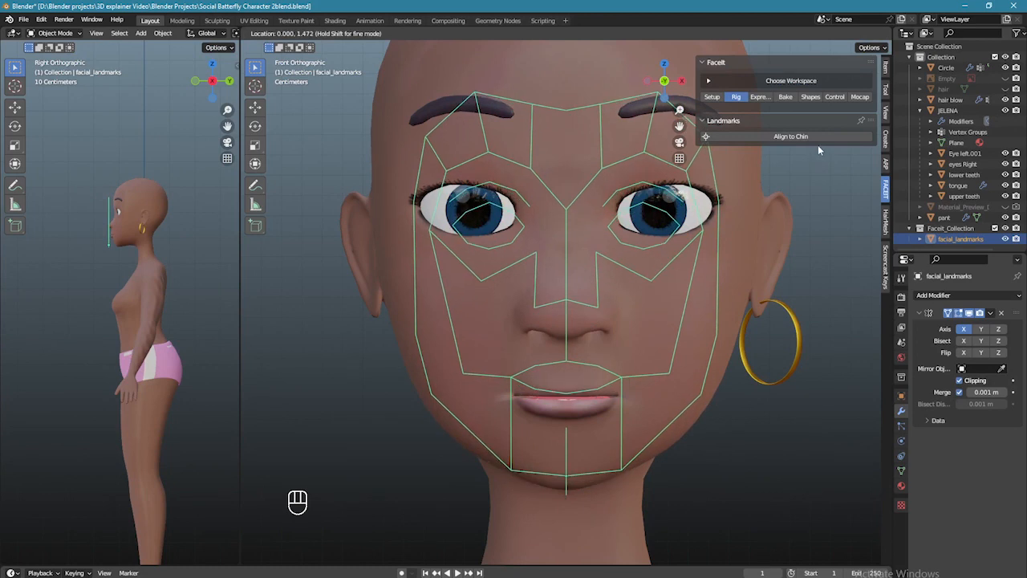
{"action": "left_click", "coordinate": [833, 108]}
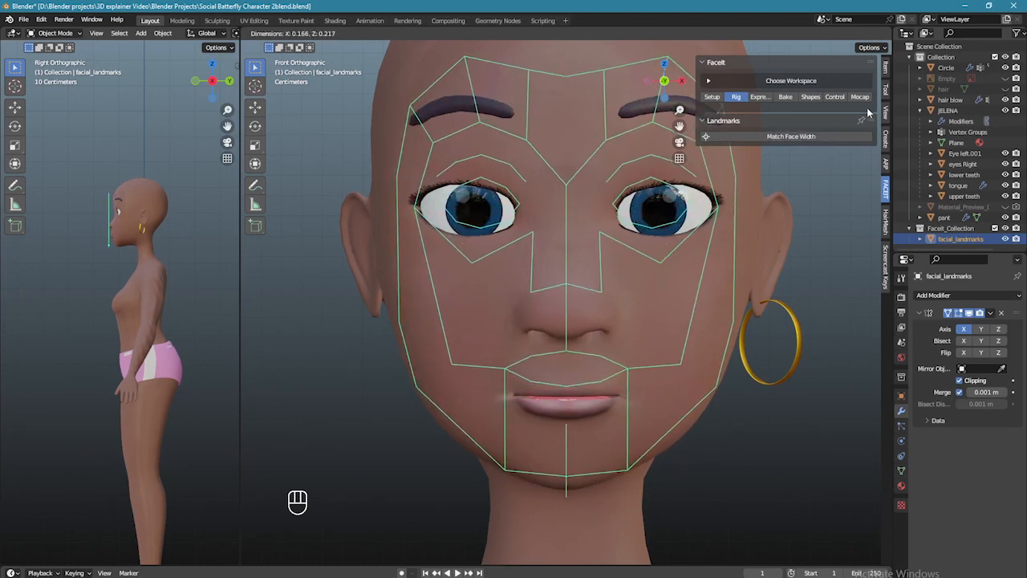
{"action": "left_click", "coordinate": [872, 112]}
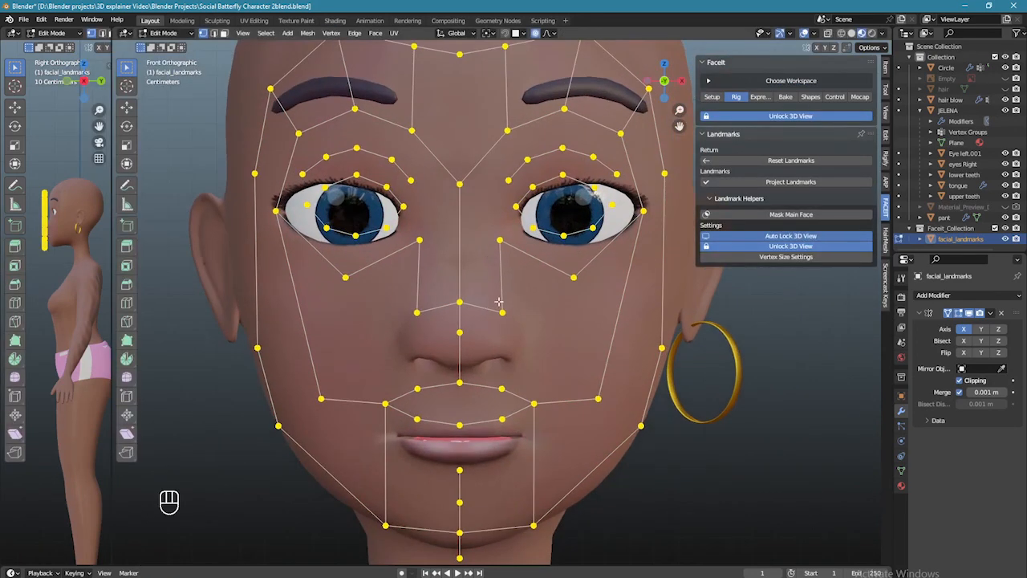
- Move the four nose landmark points onto the nose and the upper-lip loop onto the lips
{"action": "left_click_drag", "start_coordinate": [395, 286], "coordinate": [540, 341]}
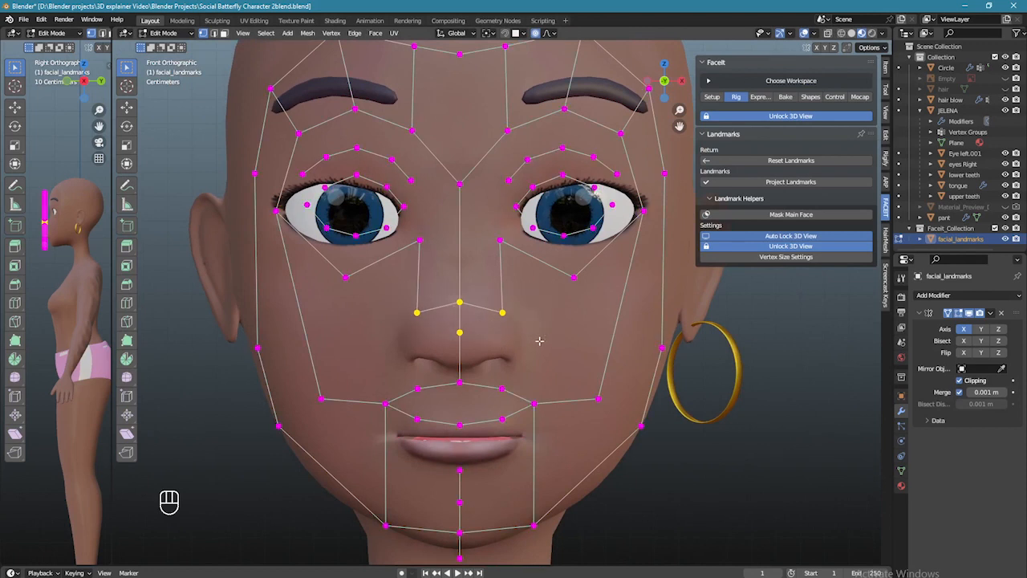
{"action": "key", "text": "g"}
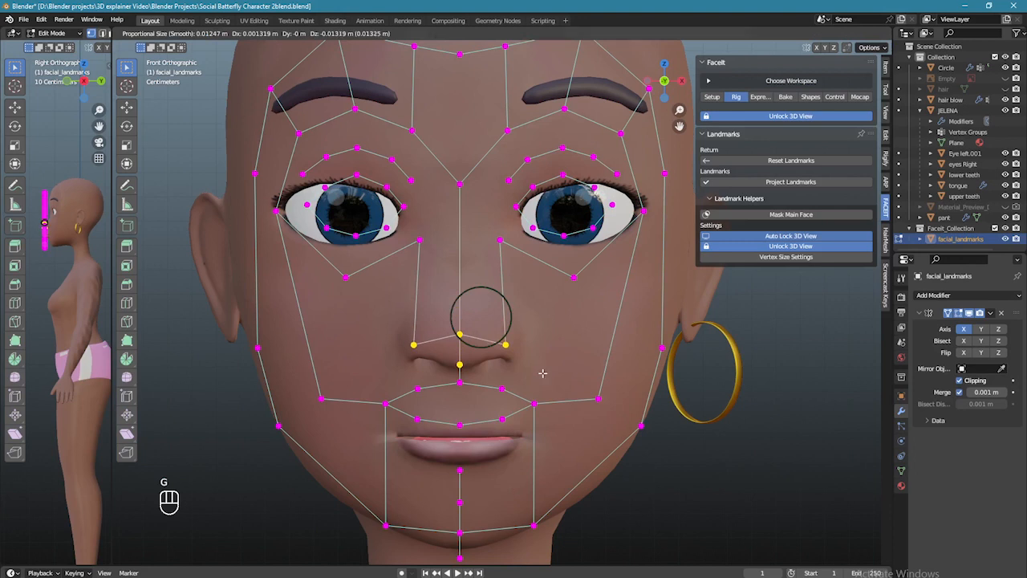
{"action": "left_click", "coordinate": [542, 372]}
{"action": "scroll", "coordinate": [533, 369], "scroll_direction": "up", "scroll_amount": 1}
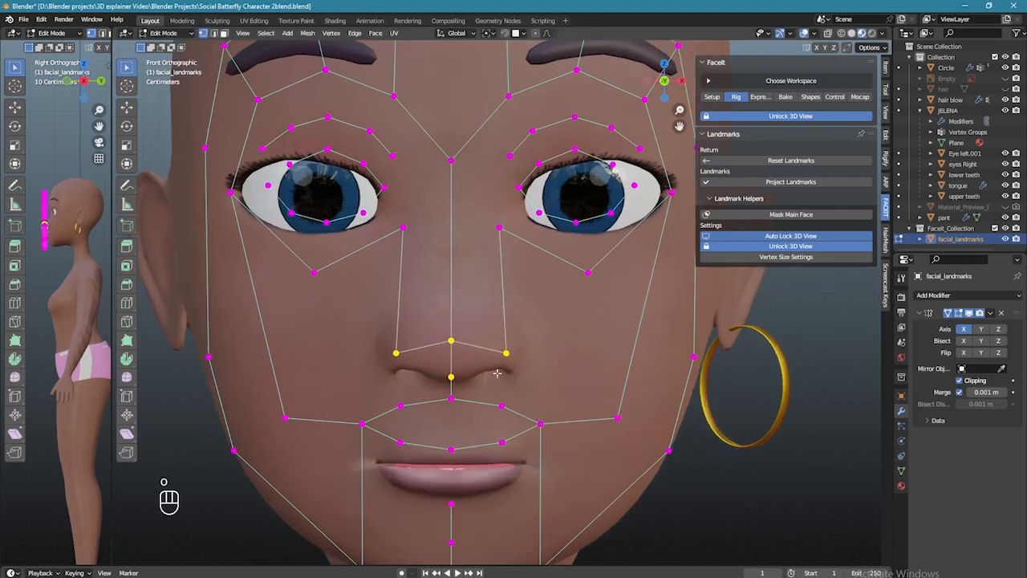
{"action": "left_click", "coordinate": [455, 378]}
{"action": "left_click", "coordinate": [470, 401], "text": "alt"}
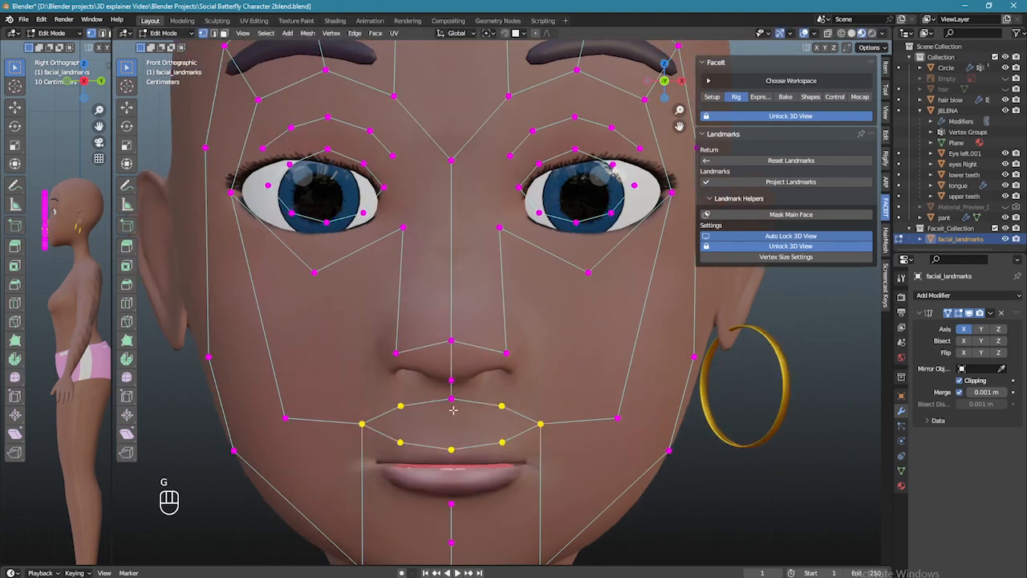
{"action": "scroll", "coordinate": [500, 382], "scroll_direction": "down", "scroll_amount": 2}
{"action": "key", "text": "g"}
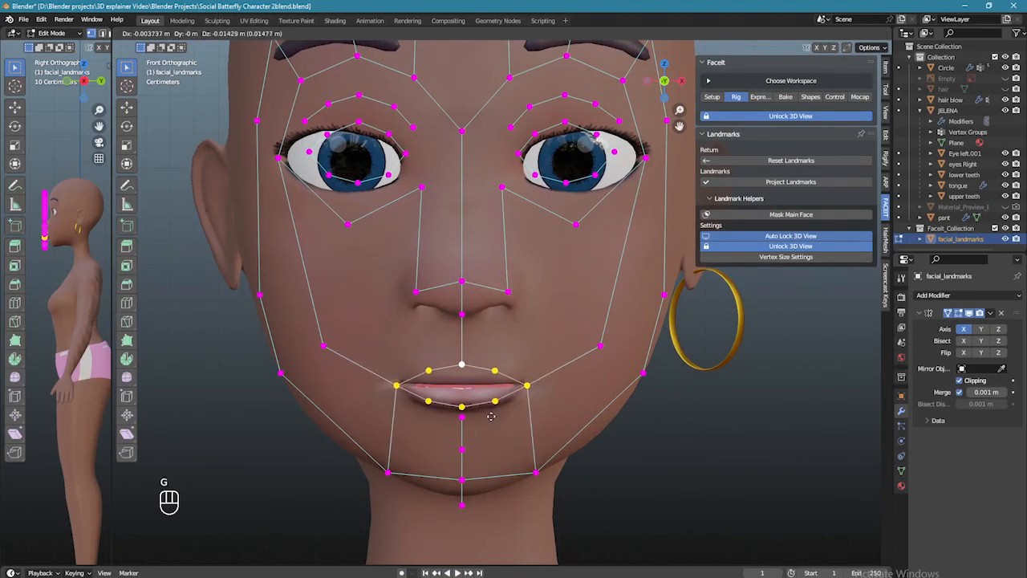
{"action": "left_click", "coordinate": [489, 415]}
- Place the upper-lip points, lower-lip centre and mouth corners on the lip line
{"action": "left_click", "coordinate": [463, 419]}
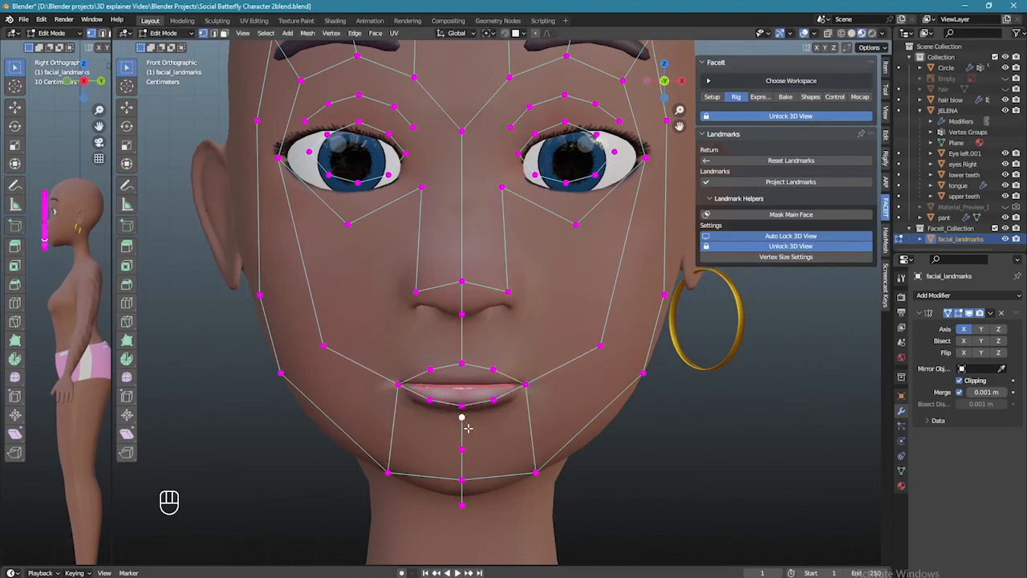
{"action": "scroll", "coordinate": [466, 425], "scroll_direction": "up", "scroll_amount": 2}
{"action": "left_click_drag", "start_coordinate": [426, 371], "coordinate": [496, 409]}
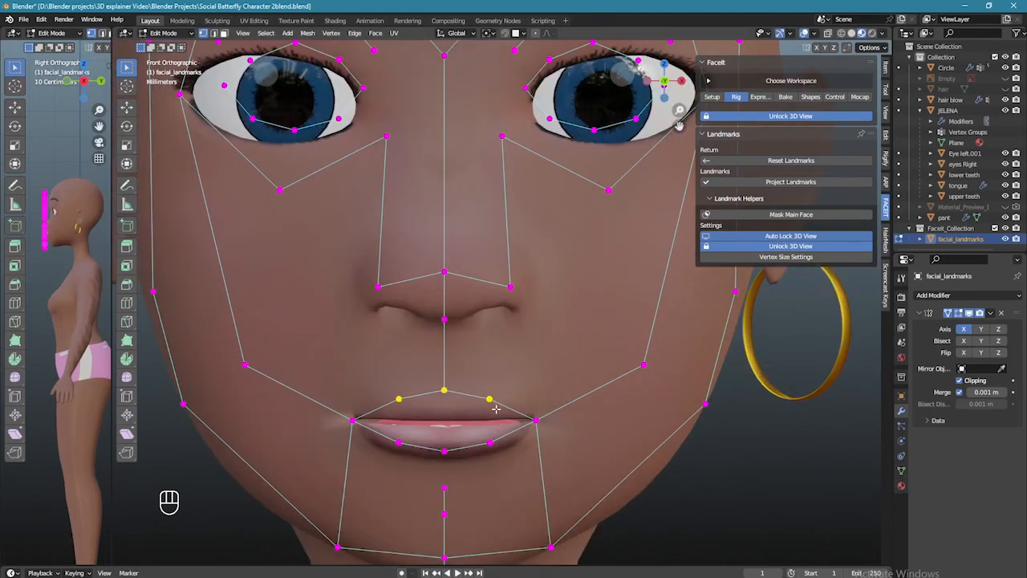
{"action": "key", "text": "g"}
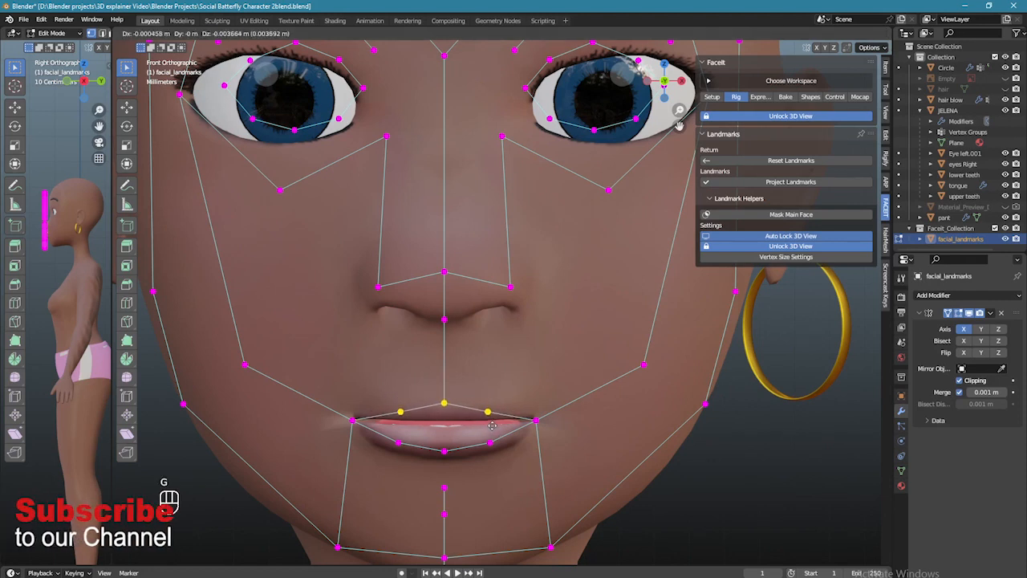
{"action": "left_click", "coordinate": [487, 411]}
{"action": "left_click", "coordinate": [488, 412]}
{"action": "left_click", "coordinate": [444, 451]}
{"action": "key", "text": "g"}
{"action": "left_click", "coordinate": [456, 458]}
{"action": "left_click", "coordinate": [535, 419]}
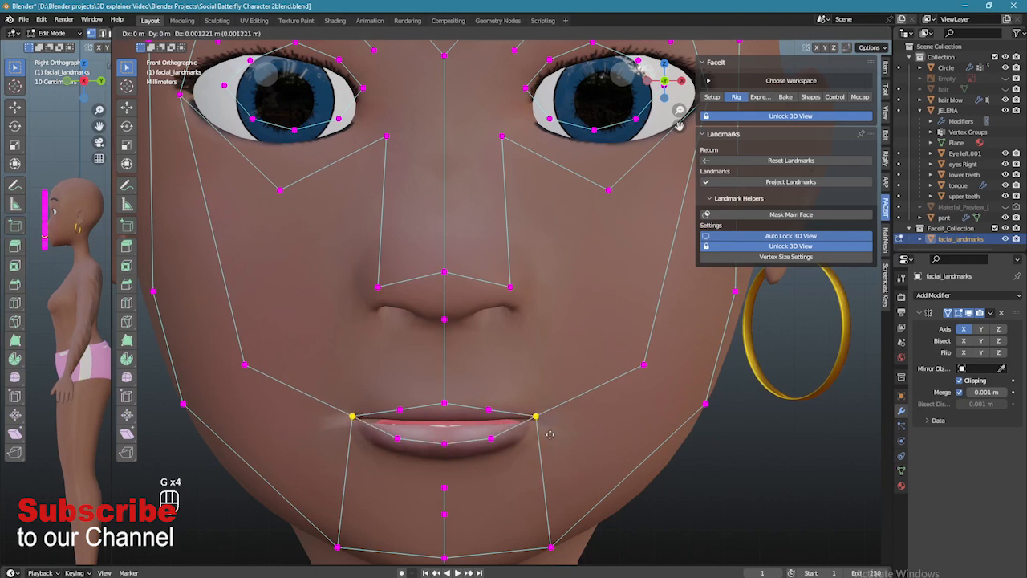
{"action": "key", "text": "g"}
{"action": "left_click", "coordinate": [356, 424]}
- Fine-tune the upper-lip points, lower-lip centre and both mouth-corner points
{"action": "left_click", "coordinate": [488, 410]}
{"action": "key", "text": "g"}
{"action": "left_click", "coordinate": [462, 453]}
{"action": "key", "text": "g"}
{"action": "left_click", "coordinate": [462, 455]}
{"action": "key", "text": "g"}
{"action": "left_click", "coordinate": [458, 451]}
{"action": "left_click", "coordinate": [443, 442]}
{"action": "key", "text": "g"}
{"action": "left_click", "coordinate": [456, 446]}
{"action": "left_click", "coordinate": [537, 419]}
{"action": "key", "text": "g"}
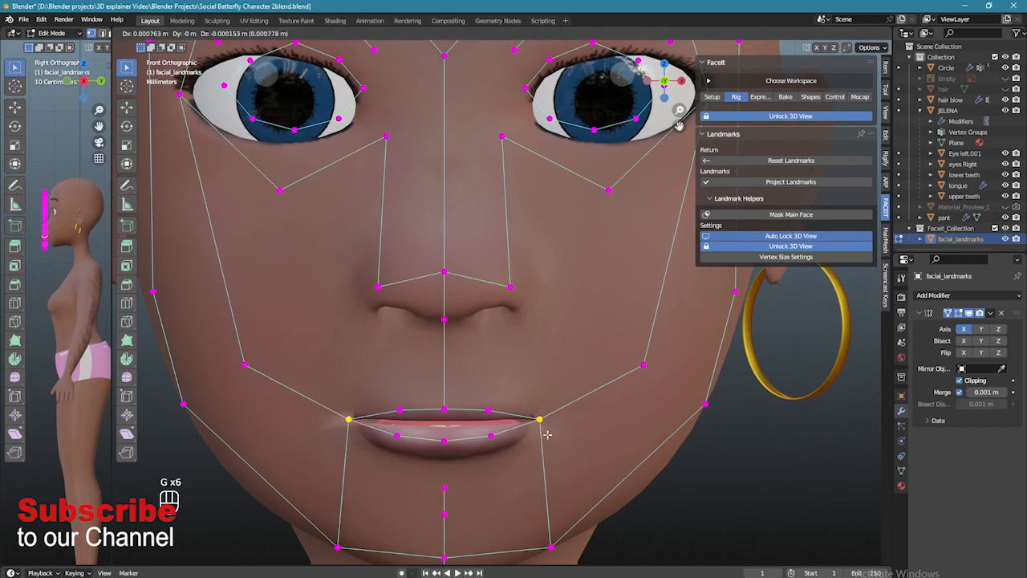
{"action": "left_click", "coordinate": [546, 435]}
- Reposition the four eyebrow landmark points and raise two pairs of forehead points
{"action": "scroll", "coordinate": [526, 453], "scroll_direction": "down", "scroll_amount": 3}
{"action": "scroll", "coordinate": [528, 454], "scroll_direction": "up", "scroll_amount": 2}
{"action": "scroll", "coordinate": [497, 374], "scroll_direction": "up", "scroll_amount": 3, "text": "shift"}
{"action": "left_click_drag", "start_coordinate": [477, 179], "coordinate": [547, 199]}
{"action": "key", "text": "g"}
{"action": "left_click", "coordinate": [584, 228]}
{"action": "key", "text": "g"}
{"action": "left_click", "coordinate": [611, 183]}
{"action": "key", "text": "g"}
{"action": "left_click", "coordinate": [545, 126]}
{"action": "key", "text": "g"}
{"action": "left_click", "coordinate": [467, 141]}
- Move the outer-temple and eye-corner landmark pairs outward onto the face
{"action": "key", "text": "g"}
{"action": "left_click", "coordinate": [490, 142]}
{"action": "left_click", "coordinate": [627, 268]}
{"action": "key", "text": "g"}
{"action": "left_click", "coordinate": [642, 269]}
{"action": "left_click", "coordinate": [607, 305]}
{"action": "key", "text": "g"}
{"action": "left_click", "coordinate": [530, 367]}
{"action": "left_click", "coordinate": [559, 380]}
{"action": "key", "text": "g"}
- Move the inner under-eye landmark pair inward beneath the eyes
{"action": "left_click", "coordinate": [468, 324]}
{"action": "left_click", "coordinate": [462, 333]}
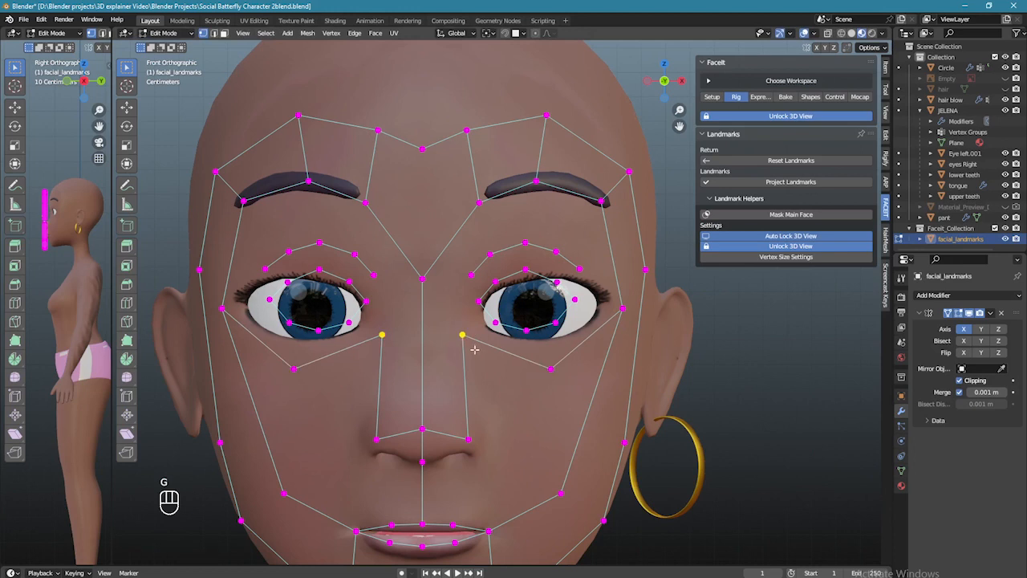
{"action": "key", "text": "g"}
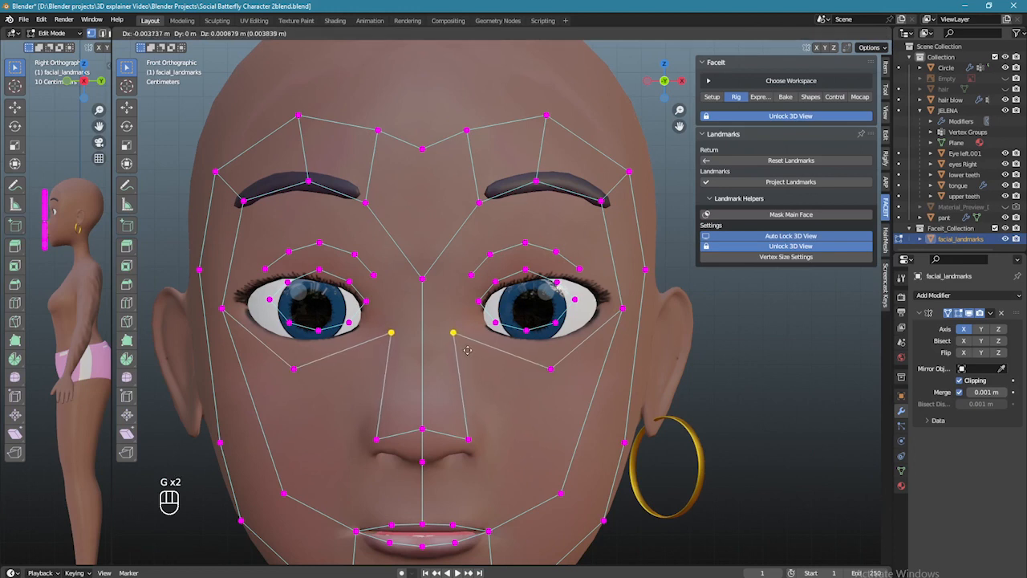
{"action": "left_click", "coordinate": [467, 350]}
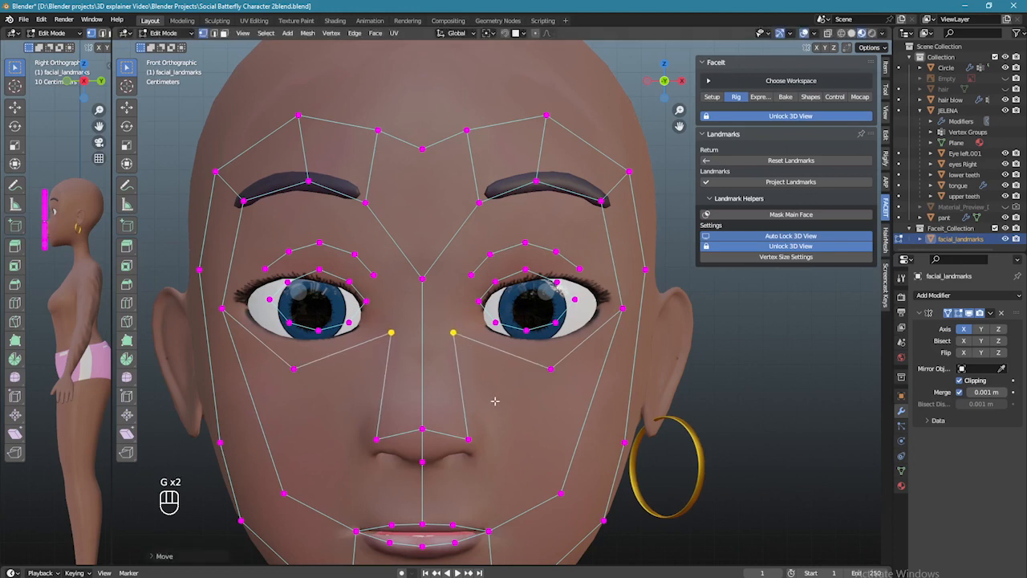
- Move the nostril-side landmark pair outward and up to the inner eye corners
{"action": "left_click", "coordinate": [422, 462]}
{"action": "left_click", "coordinate": [469, 439]}
{"action": "key", "text": "g"}
{"action": "left_click", "coordinate": [508, 457]}
{"action": "key", "text": "g"}
{"action": "left_click", "coordinate": [509, 375]}
{"action": "scroll", "coordinate": [509, 375], "scroll_direction": "down", "scroll_amount": 3}
{"action": "scroll", "coordinate": [566, 408], "scroll_direction": "up", "scroll_amount": 1}
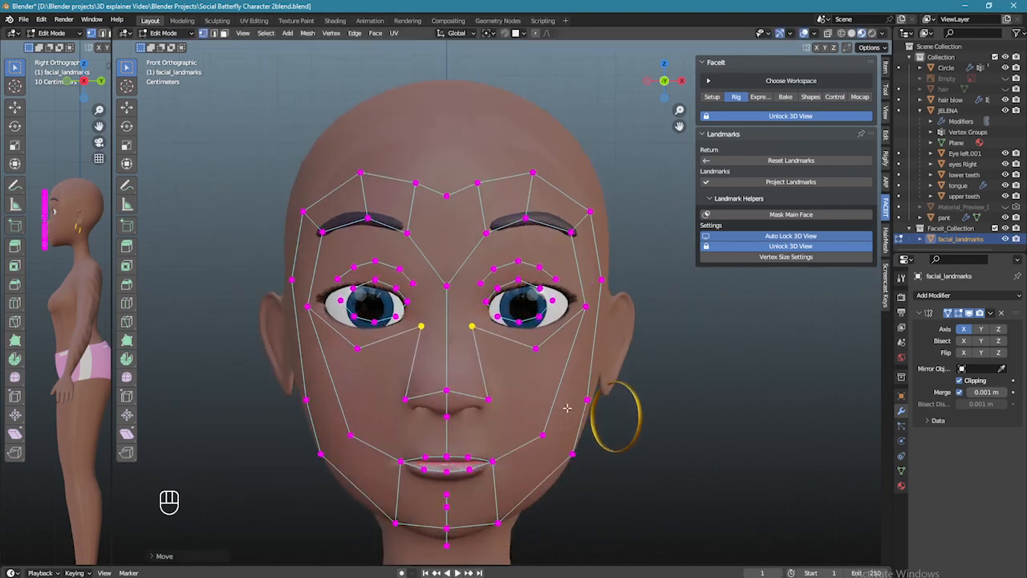
{"action": "scroll", "coordinate": [461, 319], "scroll_direction": "up", "scroll_amount": 2}
{"action": "scroll", "coordinate": [590, 300], "scroll_direction": "up", "scroll_amount": 1}
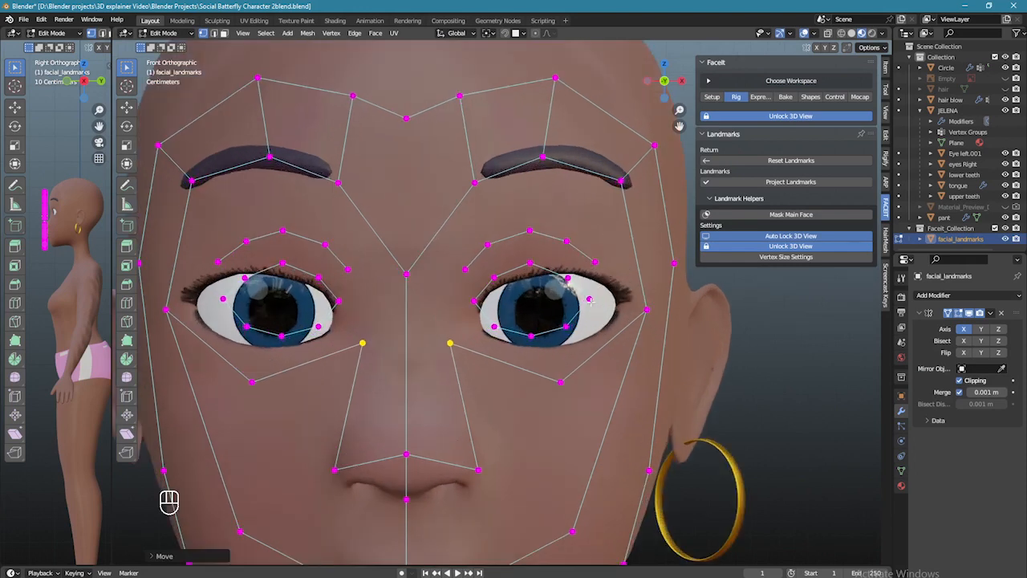
- Select the landmark rings around both eyes, scale them up and shift them outward
{"action": "key", "text": "l"}
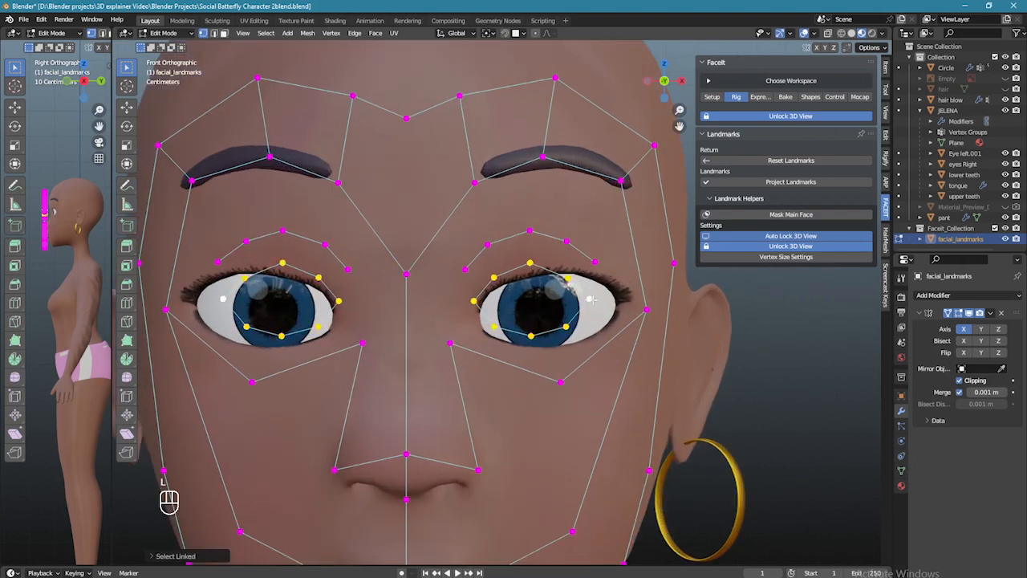
{"action": "key", "text": "s"}
{"action": "left_click", "coordinate": [612, 301]}
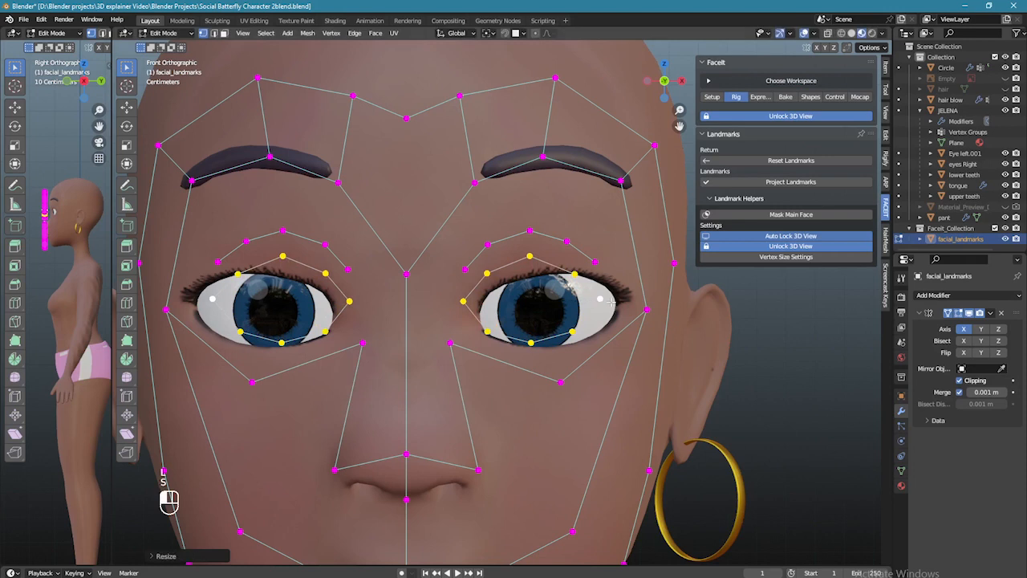
{"action": "key", "text": "g"}
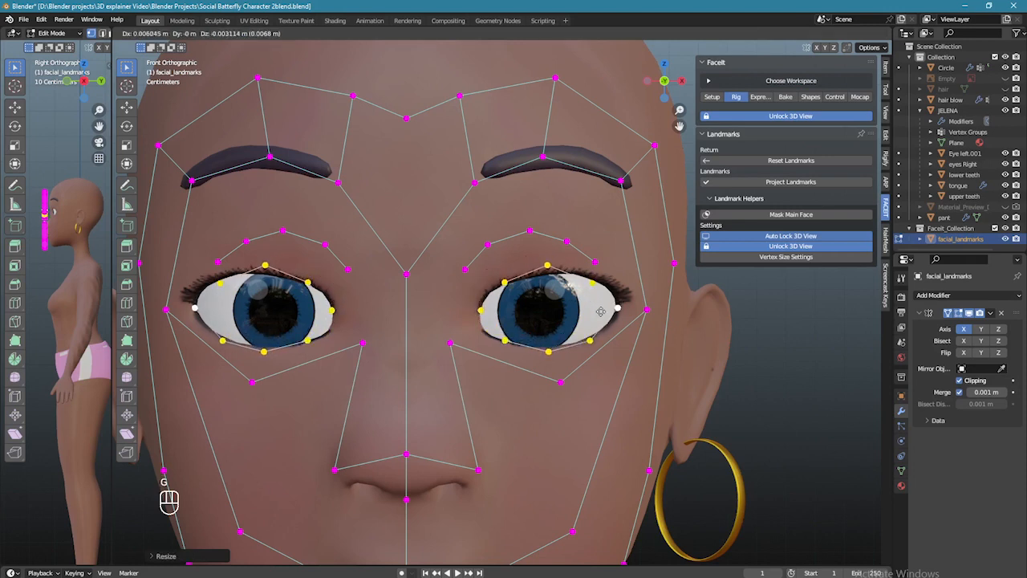
{"action": "left_click", "coordinate": [619, 306]}
{"action": "left_click", "coordinate": [625, 311]}
{"action": "key", "text": "g"}
{"action": "left_click", "coordinate": [620, 303]}
{"action": "key", "text": "g"}
{"action": "left_click", "coordinate": [615, 289]}
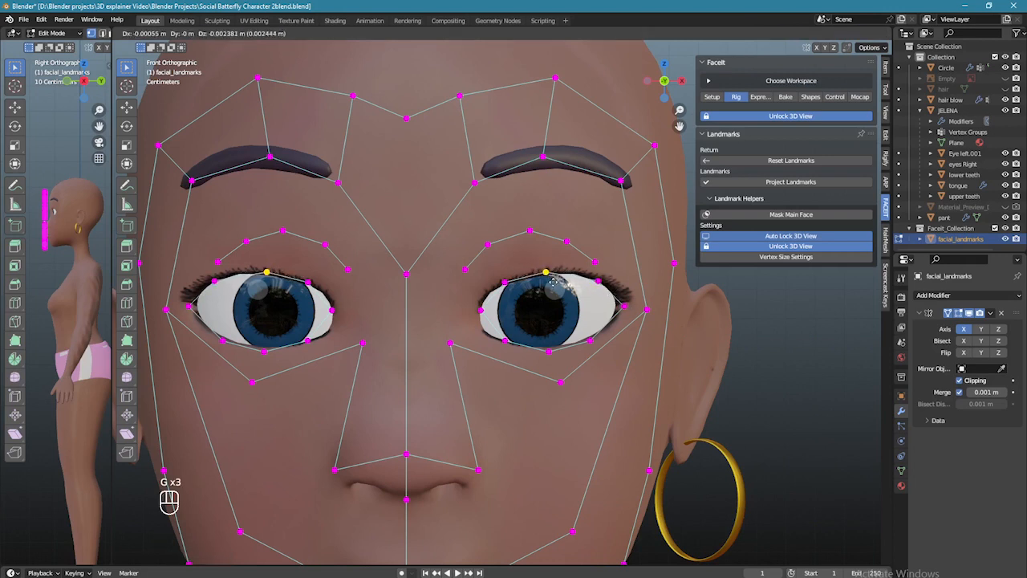
- Lower the upper-lid landmark, then fit the eye-corner and lower-eyelid landmarks onto the lid
{"action": "left_click", "coordinate": [553, 282]}
{"action": "left_click", "coordinate": [480, 310]}
{"action": "key", "text": "g"}
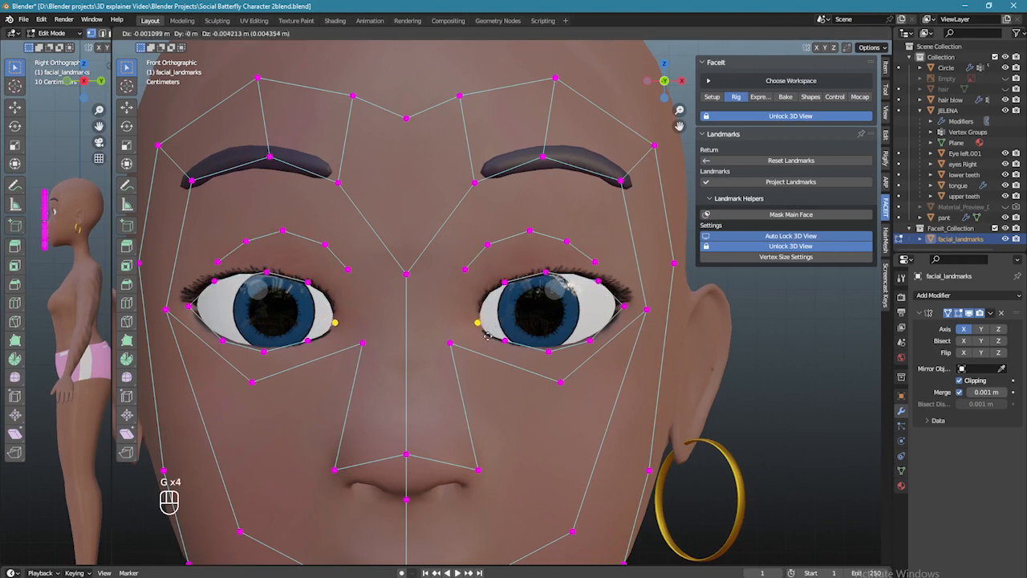
{"action": "left_click", "coordinate": [488, 335]}
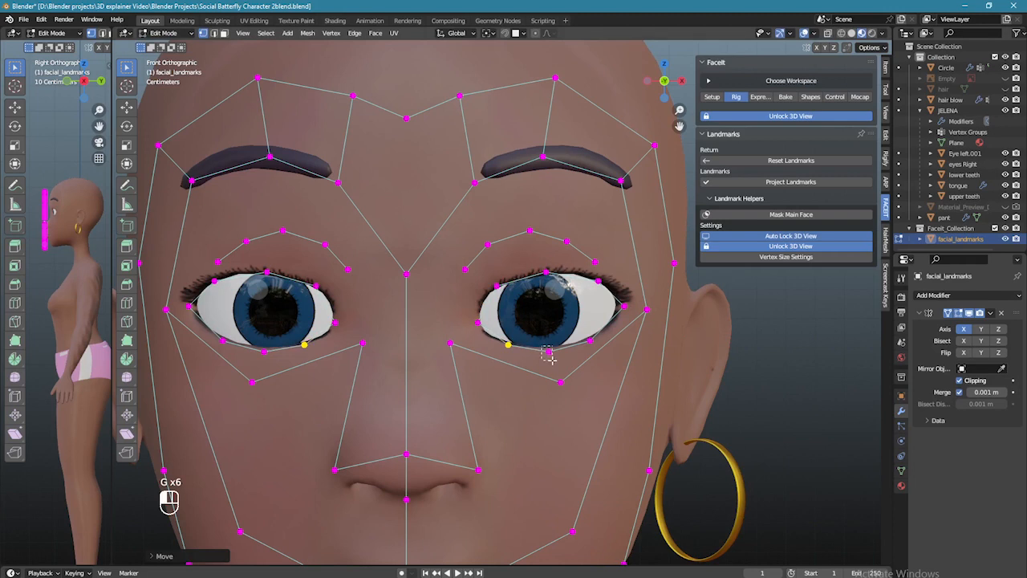
{"action": "left_click", "coordinate": [549, 353]}
{"action": "key", "text": "g"}
{"action": "left_click", "coordinate": [580, 358]}
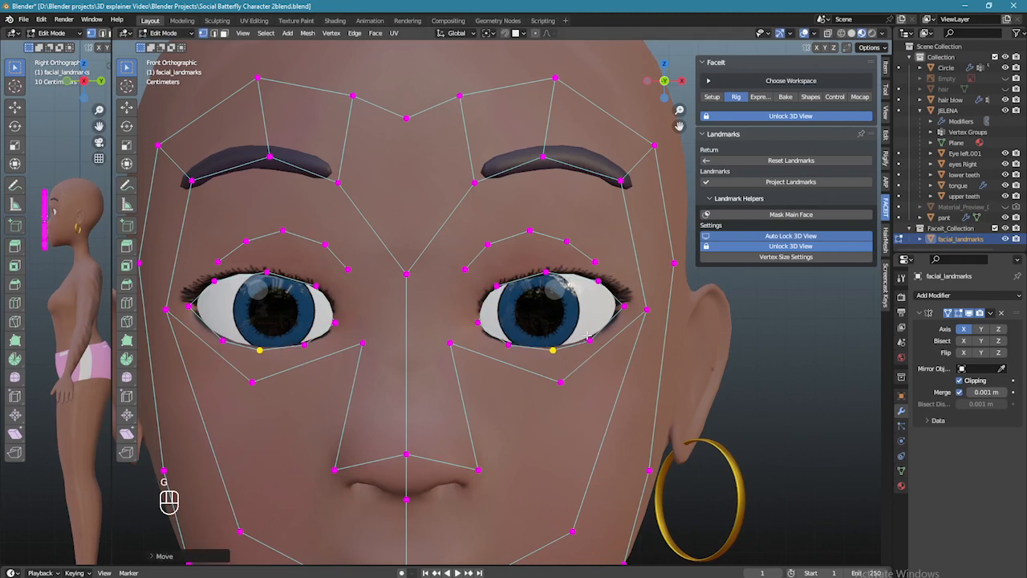
{"action": "left_click", "coordinate": [591, 342]}
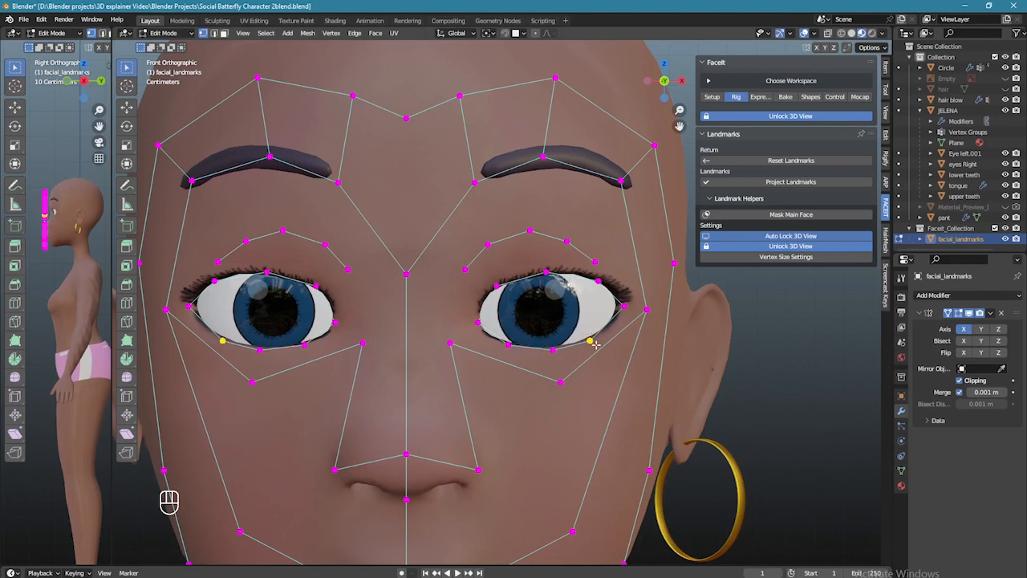
{"action": "key", "text": "g"}
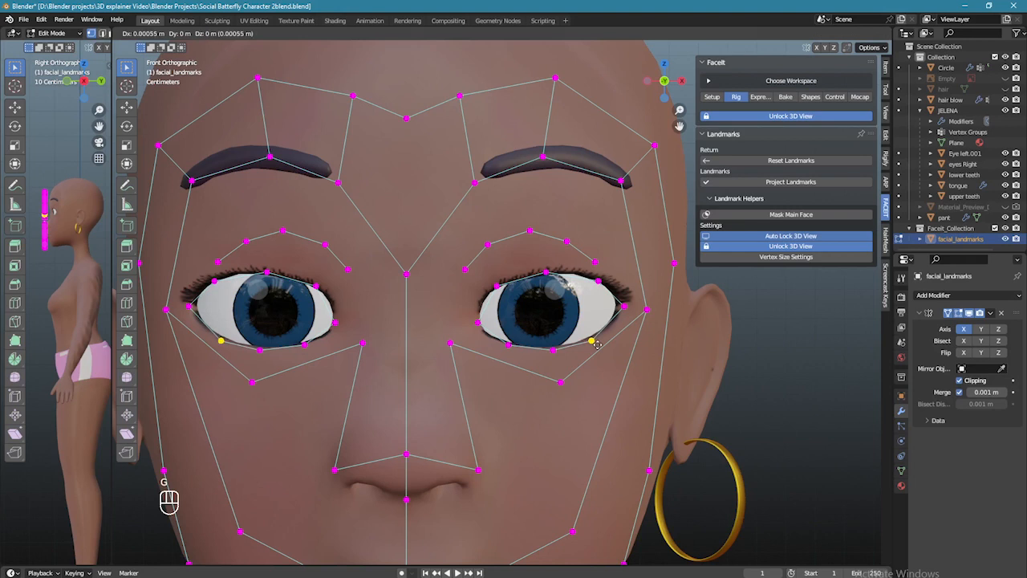
{"action": "left_click", "coordinate": [622, 319]}
- Move the outer eye-corner landmarks onto the eye outline and select the upper-lid landmark
{"action": "left_click", "coordinate": [624, 306]}
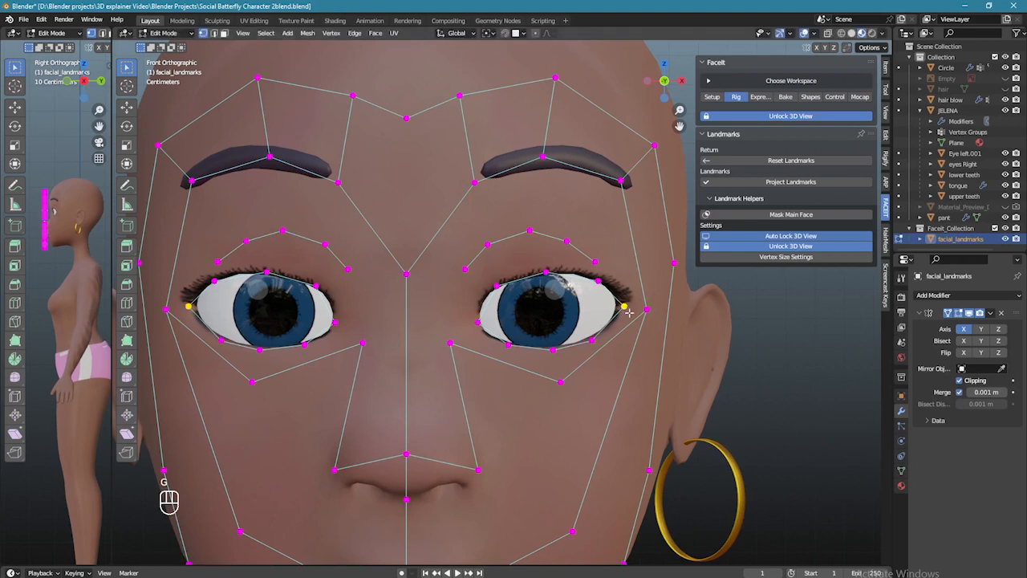
{"action": "key", "text": "g"}
{"action": "left_click", "coordinate": [631, 314]}
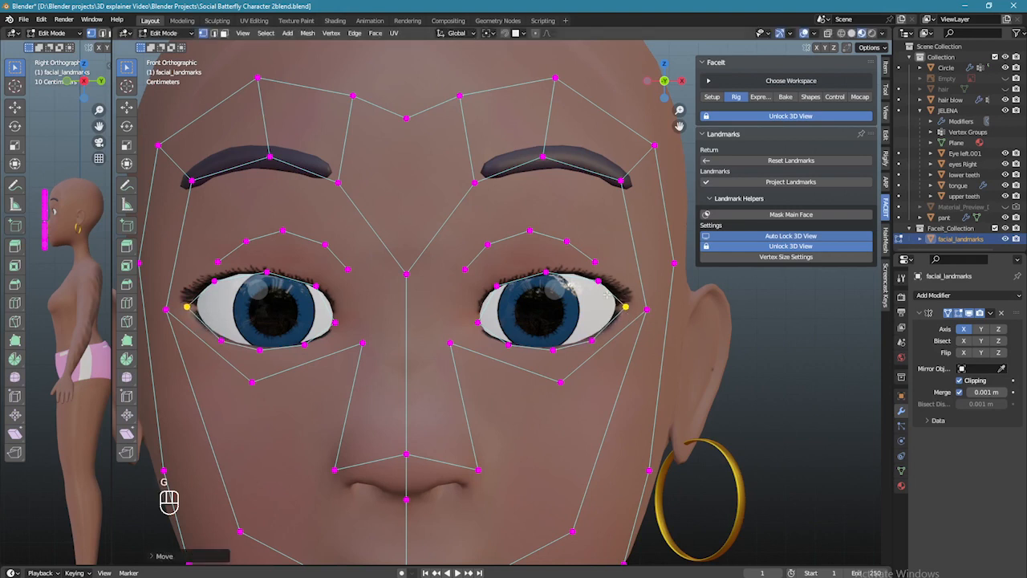
{"action": "scroll", "coordinate": [607, 296], "scroll_direction": "up", "scroll_amount": 1}
{"action": "left_click", "coordinate": [618, 276]}
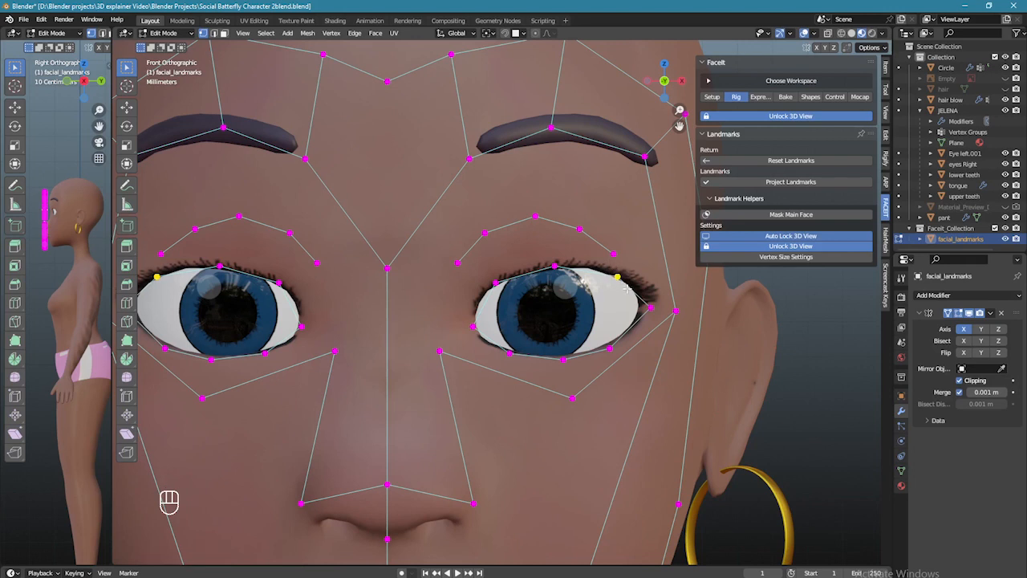
- Nudge the upper-lid landmarks and select the inner lid landmark
{"action": "key", "text": "g"}
{"action": "left_click", "coordinate": [631, 286]}
{"action": "left_click", "coordinate": [557, 268]}
{"action": "key", "text": "g"}
{"action": "left_click", "coordinate": [560, 269]}
{"action": "left_click_drag", "start_coordinate": [489, 275], "coordinate": [505, 293]}
- Fit the eye-corner and lower-lid landmarks, raising the eye-corner landmark
{"action": "key", "text": "g"}
{"action": "left_click", "coordinate": [513, 288]}
{"action": "key", "text": "g"}
{"action": "left_click_drag", "start_coordinate": [466, 319], "coordinate": [522, 361]}
{"action": "left_click", "coordinate": [475, 336]}
{"action": "key", "text": "g"}
{"action": "left_click", "coordinate": [516, 361]}
{"action": "left_click", "coordinate": [469, 326]}
{"action": "key", "text": "g"}
{"action": "left_click", "coordinate": [583, 325]}
- Move the outer upper-lid landmarks onto the upper eyelid
{"action": "left_click_drag", "start_coordinate": [599, 246], "coordinate": [628, 270]}
{"action": "key", "text": "g"}
{"action": "left_click", "coordinate": [654, 261]}
{"action": "left_click_drag", "start_coordinate": [569, 220], "coordinate": [585, 237]}
{"action": "key", "text": "g"}
{"action": "left_click", "coordinate": [595, 224]}
- Nudge the remaining upper-eyelid landmarks onto the lid line
{"action": "key", "text": "g"}
{"action": "left_click", "coordinate": [662, 260]}
{"action": "left_click_drag", "start_coordinate": [460, 251], "coordinate": [456, 267]}
{"action": "key", "text": "g"}
{"action": "left_click", "coordinate": [455, 264]}
{"action": "left_click_drag", "start_coordinate": [457, 219], "coordinate": [493, 244]}
{"action": "key", "text": "g"}
{"action": "left_click", "coordinate": [493, 243]}
{"action": "left_click_drag", "start_coordinate": [573, 204], "coordinate": [600, 228]}
- Adjust the outer eye-corner landmarks and raise the brow-corner landmarks
{"action": "key", "text": "g"}
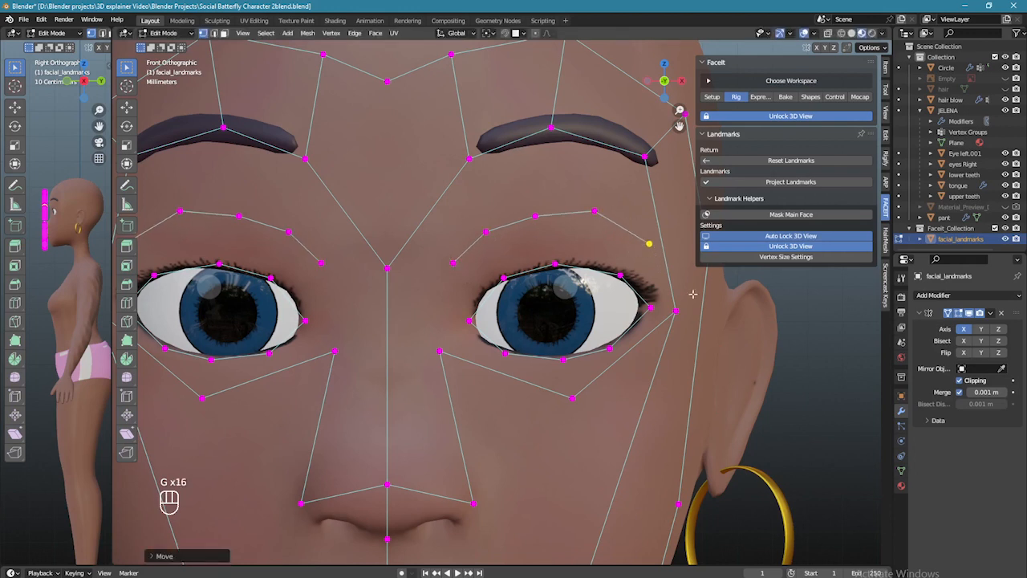
{"action": "scroll", "coordinate": [600, 280], "scroll_direction": "down", "scroll_amount": 1}
{"action": "left_click_drag", "start_coordinate": [642, 299], "coordinate": [658, 318]}
{"action": "key", "text": "g"}
{"action": "left_click", "coordinate": [663, 320]}
{"action": "scroll", "coordinate": [514, 282], "scroll_direction": "down", "scroll_amount": 4}
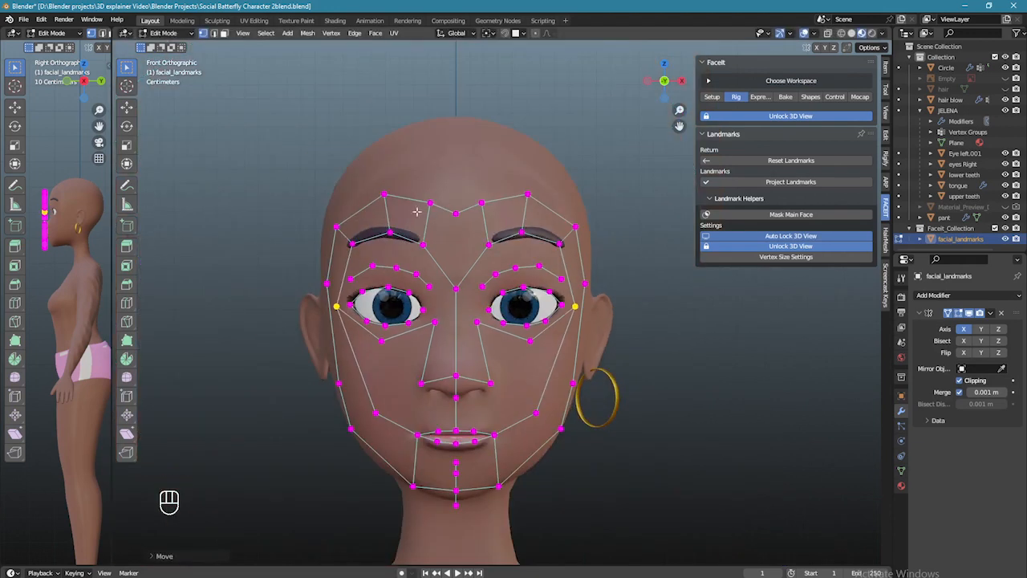
{"action": "key", "text": "g"}
{"action": "left_click", "coordinate": [579, 226]}
- Nudge the outer and inner brow landmarks, then project the landmarks onto the head
{"action": "scroll", "coordinate": [539, 239], "scroll_direction": "up", "scroll_amount": 1}
{"action": "left_click", "coordinate": [573, 235]}
{"action": "key", "text": "g"}
{"action": "left_click", "coordinate": [576, 232]}
{"action": "left_click", "coordinate": [490, 242]}
{"action": "key", "text": "g"}
{"action": "left_click", "coordinate": [493, 240]}
{"action": "scroll", "coordinate": [542, 282], "scroll_direction": "down", "scroll_amount": 2}
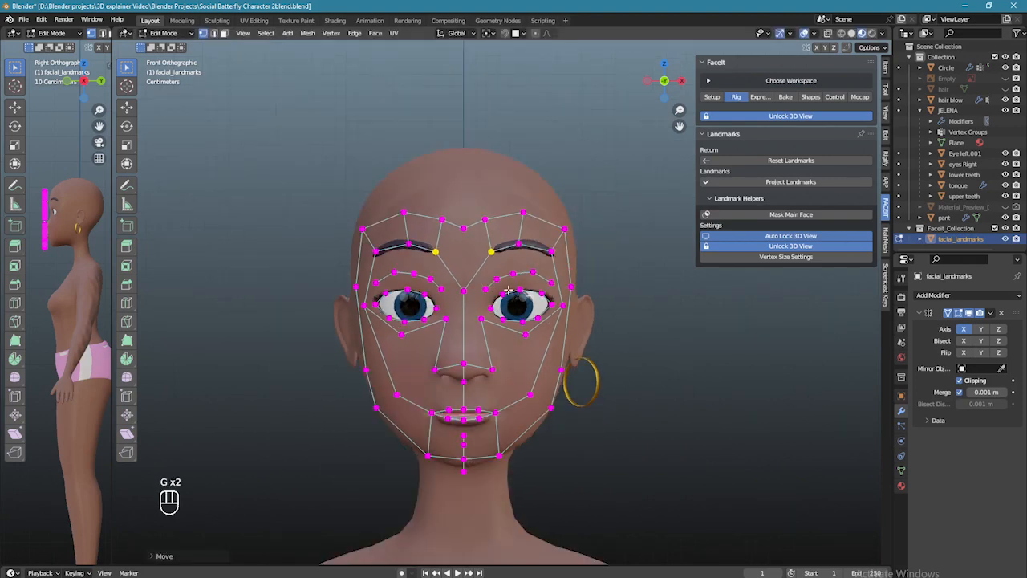
{"action": "left_click", "coordinate": [792, 182]}
- In side view, shift the head-side landmark back and the jaw landmark up and back
{"action": "left_click_drag", "start_coordinate": [554, 217], "coordinate": [551, 216]}
{"action": "key", "text": "g"}
{"action": "left_click", "coordinate": [579, 217]}
{"action": "key", "text": "g"}
{"action": "left_click", "coordinate": [584, 298]}
- Adjust the chin landmark and move the chin-side landmark up and forward
{"action": "left_click_drag", "start_coordinate": [571, 149], "coordinate": [566, 146]}
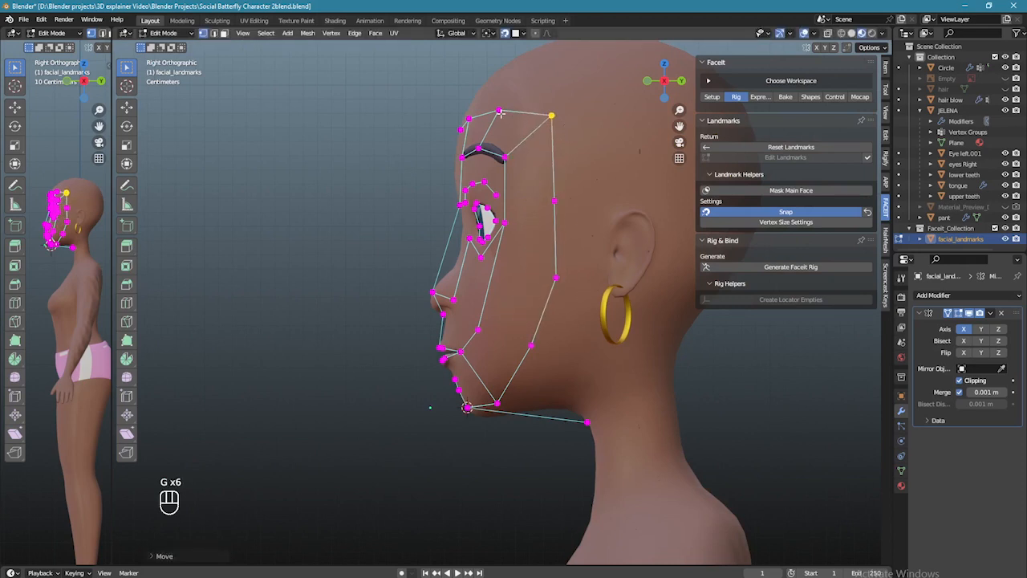
{"action": "scroll", "coordinate": [521, 327], "scroll_direction": "down", "scroll_amount": 1}
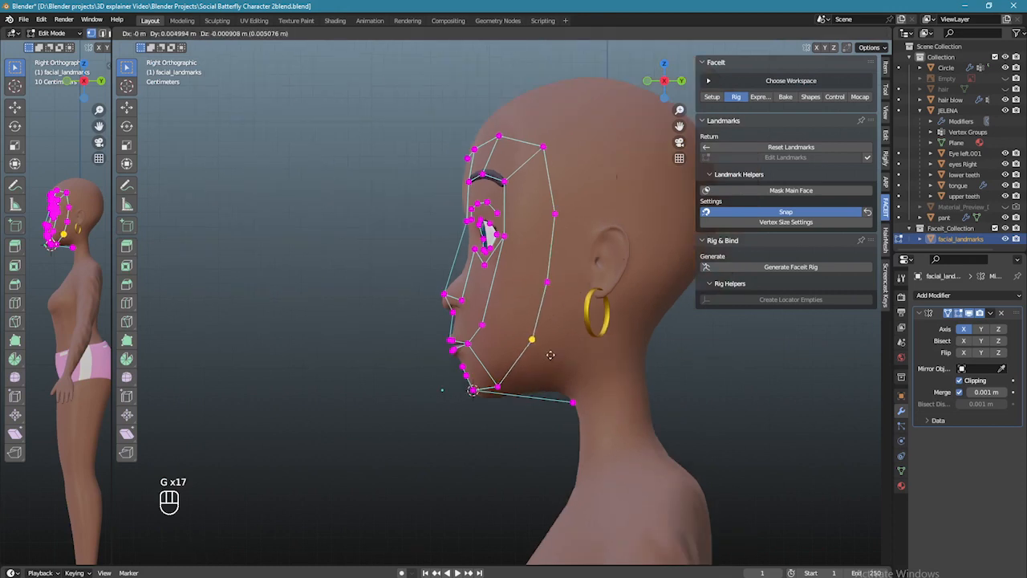
{"action": "scroll", "coordinate": [521, 327], "scroll_direction": "up", "scroll_amount": 3}
{"action": "left_click", "coordinate": [489, 309]}
{"action": "key", "text": "g"}
{"action": "left_click", "coordinate": [503, 305]}
{"action": "scroll", "coordinate": [504, 304], "scroll_direction": "up", "scroll_amount": 1}
{"action": "key", "text": "g"}
{"action": "key", "text": "g"}
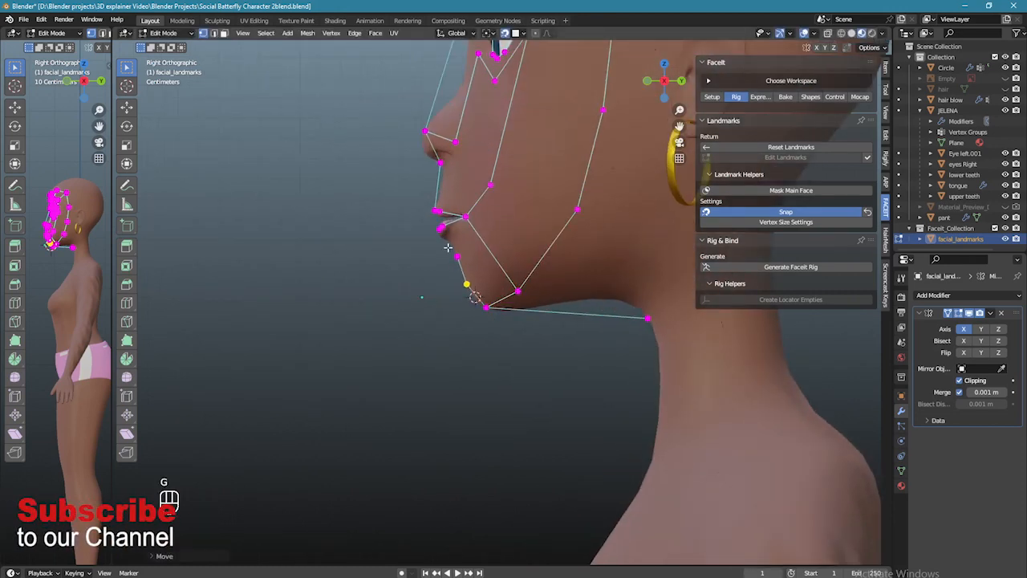
{"action": "left_click", "coordinate": [487, 306]}
{"action": "scroll", "coordinate": [602, 296], "scroll_direction": "down", "scroll_amount": 4}
{"action": "scroll", "coordinate": [514, 241], "scroll_direction": "up", "scroll_amount": 5}
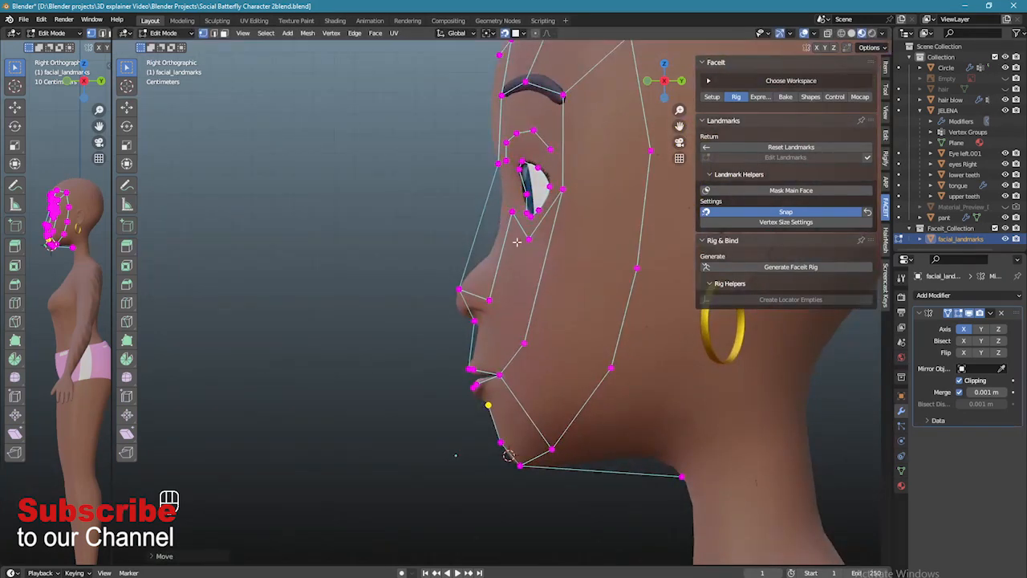
{"action": "scroll", "coordinate": [518, 241], "scroll_direction": "down", "scroll_amount": 5}
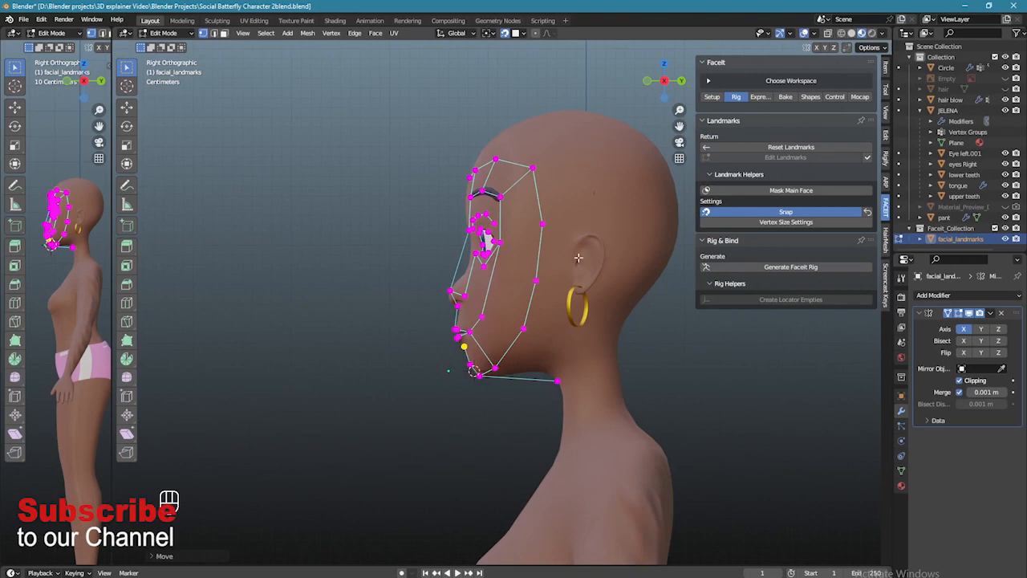
- From a three-quarter view, fine-tune an eye-corner landmark's position
{"action": "middle_click_drag", "start_coordinate": [505, 262], "coordinate": [605, 224]}
{"action": "scroll", "coordinate": [525, 248], "scroll_direction": "up", "scroll_amount": 6}
{"action": "scroll", "coordinate": [514, 256], "scroll_direction": "down", "scroll_amount": 2}
{"action": "scroll", "coordinate": [444, 274], "scroll_direction": "up", "scroll_amount": 3}
{"action": "left_click", "coordinate": [458, 105]}
{"action": "key", "text": "g"}
{"action": "left_click", "coordinate": [462, 105]}
{"action": "scroll", "coordinate": [497, 115], "scroll_direction": "down", "scroll_amount": 2}
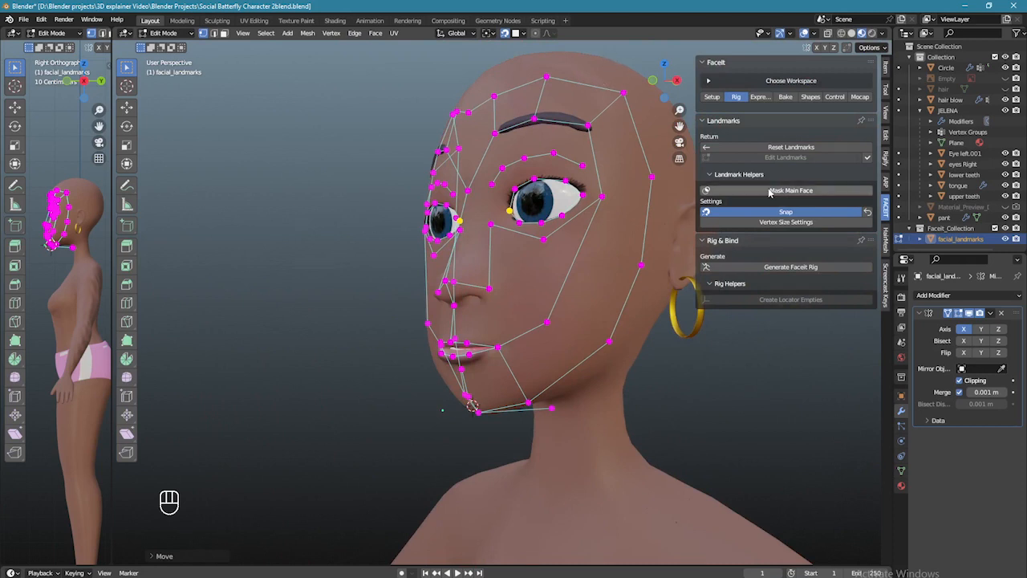
- Generate the FaceIt rig and select the FaceitRig object
{"action": "left_click", "coordinate": [783, 267]}
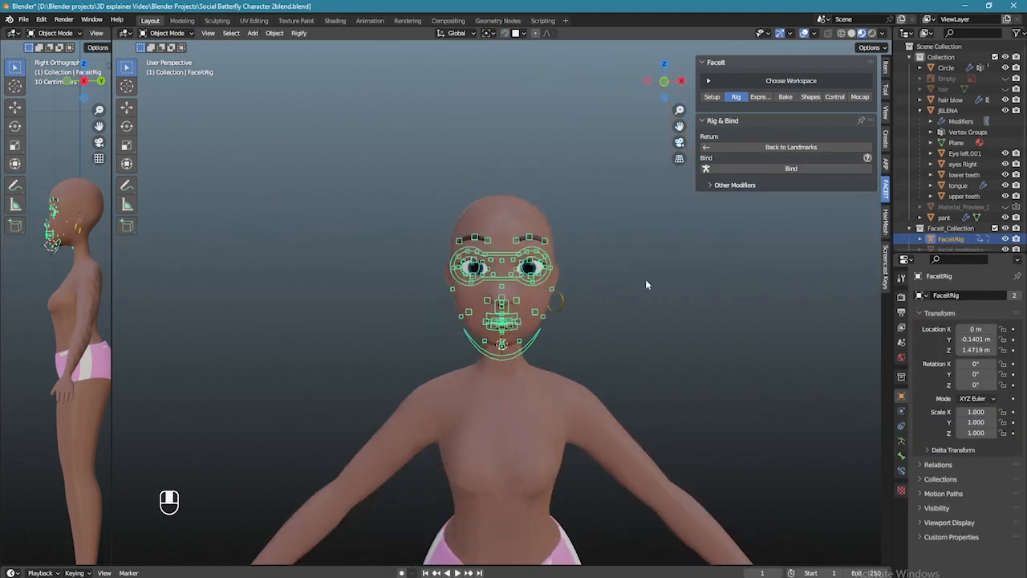
{"action": "left_click", "coordinate": [657, 269]}
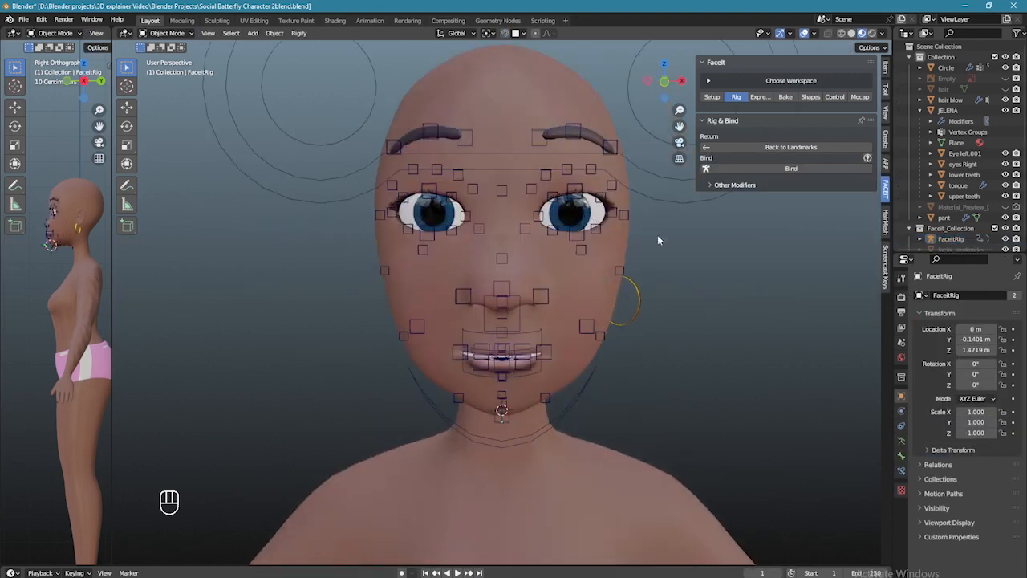
{"action": "left_click", "coordinate": [588, 249]}
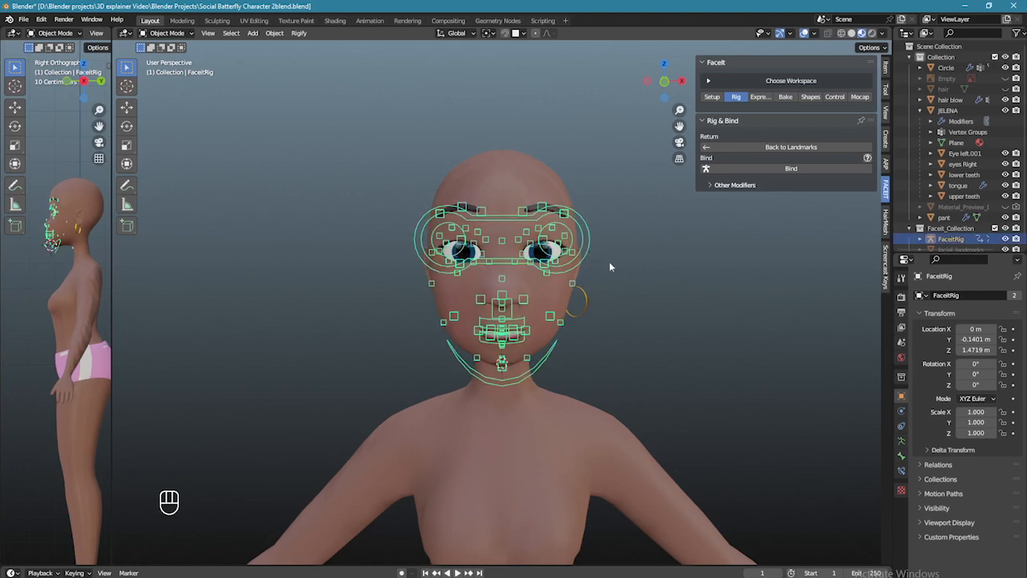
- Bind FaceitRig to the face meshes, then switch from Object Mode to Pose Mode
{"action": "left_click", "coordinate": [790, 168]}
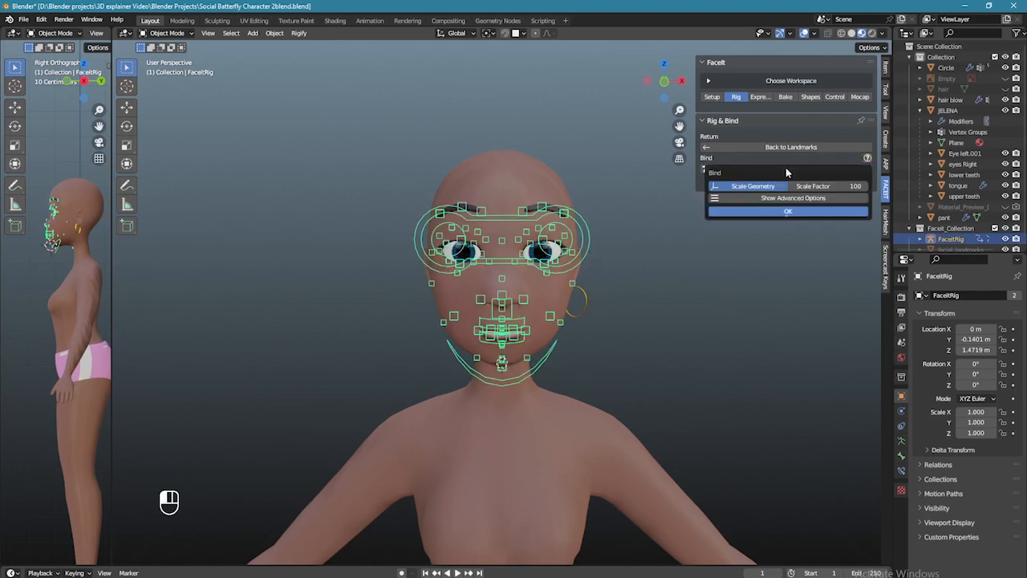
{"action": "left_click", "coordinate": [791, 213]}
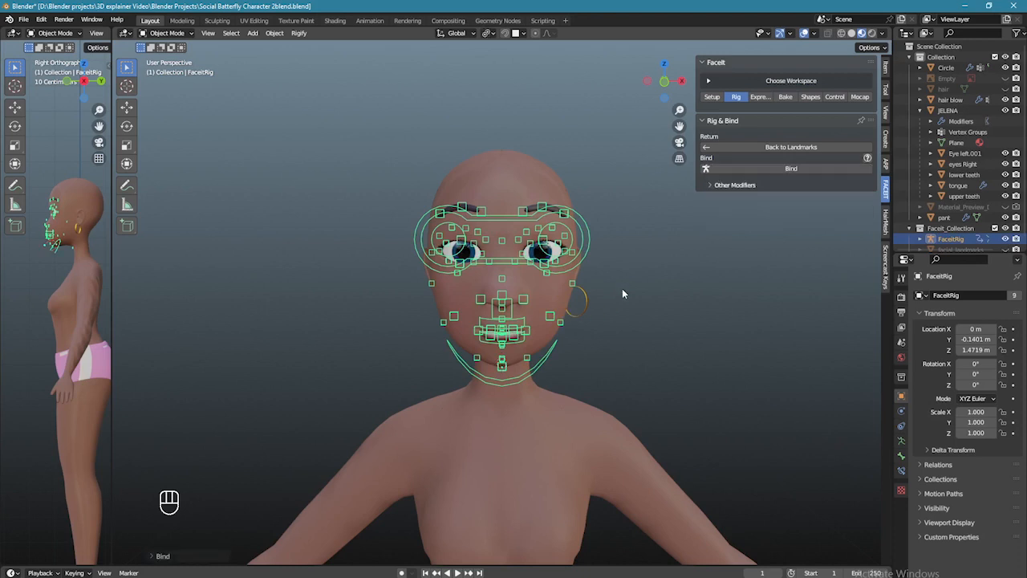
{"action": "scroll", "coordinate": [623, 293], "scroll_direction": "up", "scroll_amount": 2}
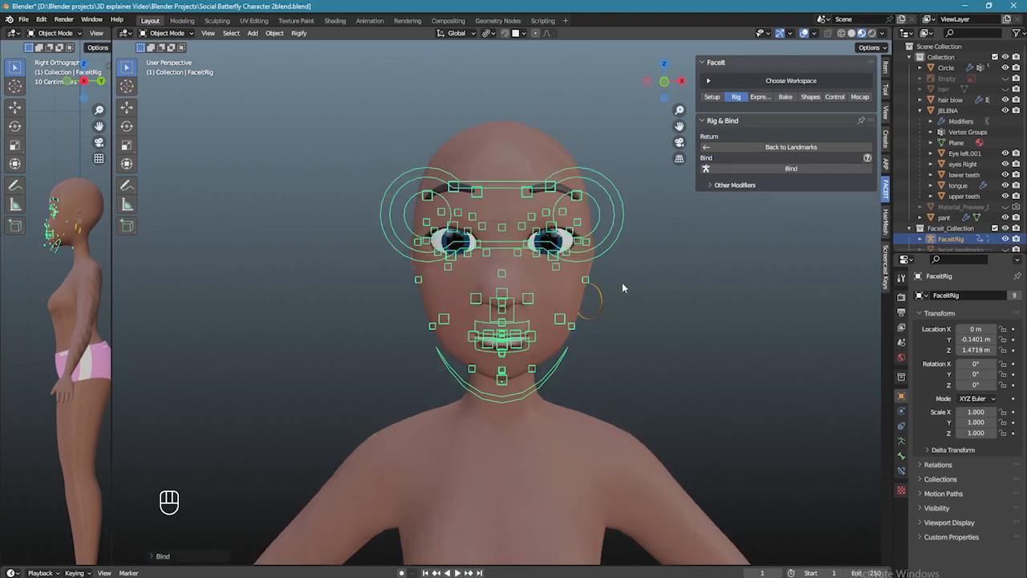
{"action": "left_click", "coordinate": [183, 33]}
{"action": "left_click", "coordinate": [178, 70]}
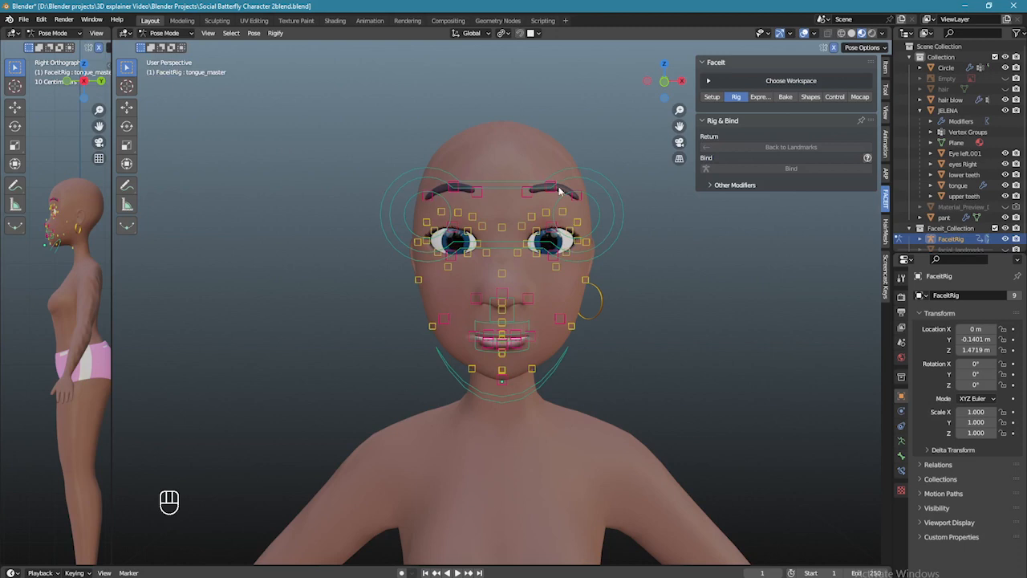
- Grab the eyes control and move it upward to test the eye rig
{"action": "left_click", "coordinate": [592, 177]}
{"action": "key", "text": "g"}
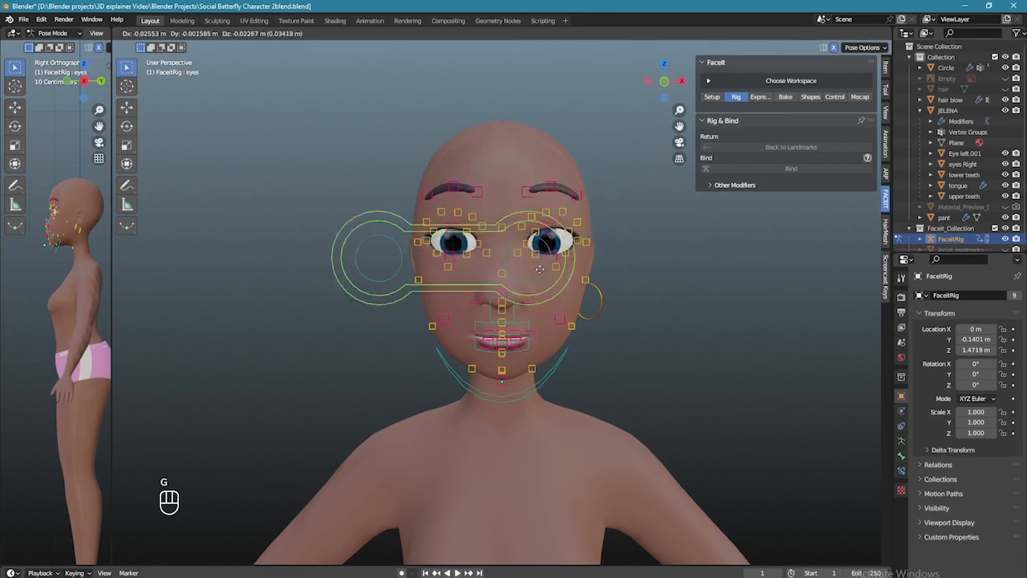
{"action": "left_click", "coordinate": [629, 253]}
{"action": "scroll", "coordinate": [744, 273], "scroll_direction": "up", "scroll_amount": 3}
{"action": "middle_click_drag", "start_coordinate": [744, 273], "coordinate": [673, 270]}
{"action": "scroll", "coordinate": [672, 269], "scroll_direction": "down", "scroll_amount": 3}
{"action": "key", "text": "g"}
{"action": "left_click", "coordinate": [383, 250]}
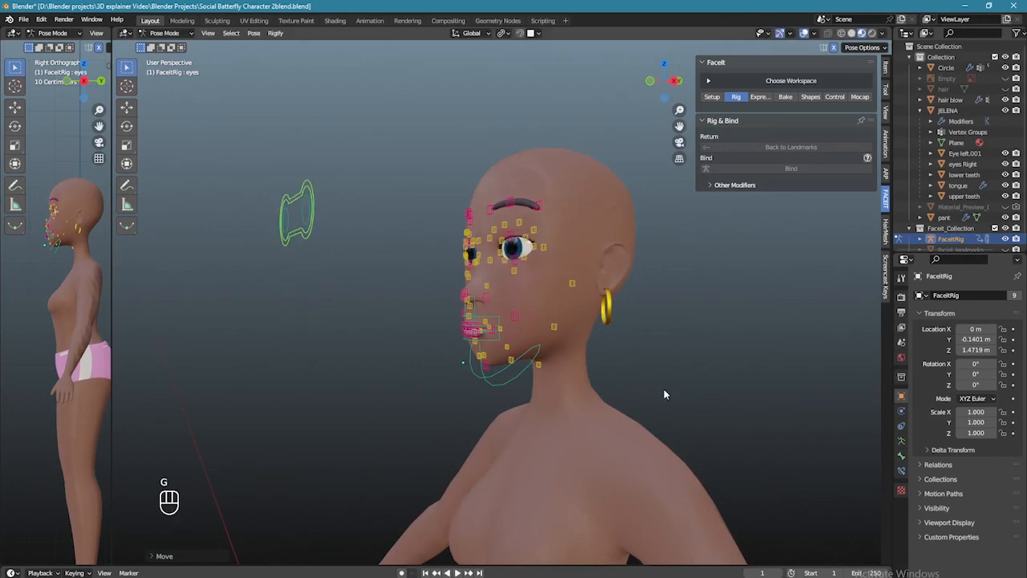
- From the right side view, rotate the jaw_master control to open the jaw
{"action": "key", "text": "KP_3"}
{"action": "scroll", "coordinate": [493, 380], "scroll_direction": "up", "scroll_amount": 4}
{"action": "left_click", "coordinate": [498, 380]}
{"action": "key", "text": "r"}
{"action": "left_click", "coordinate": [522, 434]}
{"action": "middle_click_drag", "start_coordinate": [521, 433], "coordinate": [550, 434]}
{"action": "left_click_drag", "start_coordinate": [114, 341], "coordinate": [422, 332]}
- In front view, rotate the jaw back closed and nudge the lower-lip control
{"action": "key", "text": "KP_1"}
{"action": "scroll", "coordinate": [237, 305], "scroll_direction": "up", "scroll_amount": 6}
{"action": "middle_click_drag", "start_coordinate": [237, 160], "coordinate": [216, 333], "text": "shift"}
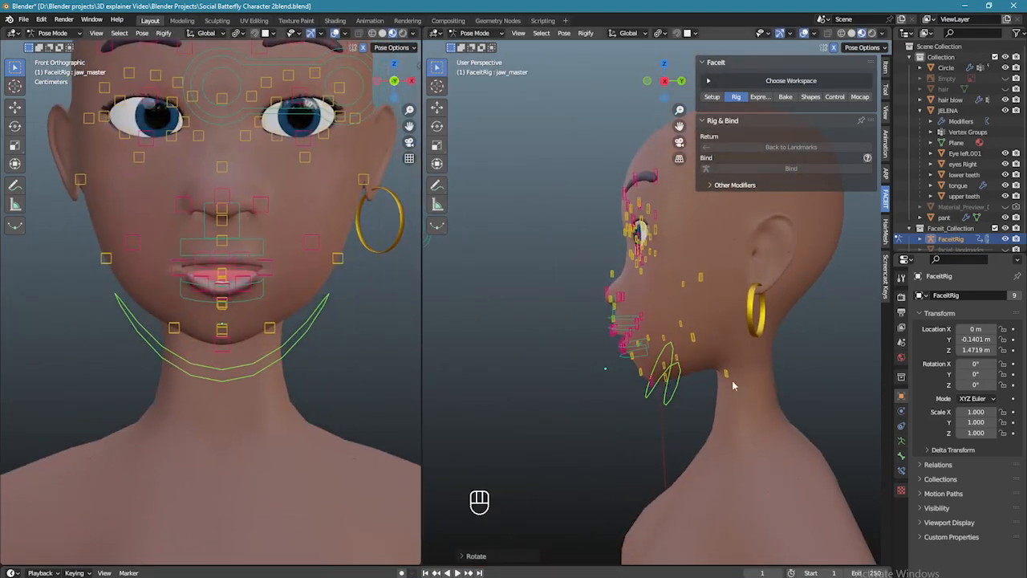
{"action": "key", "text": "g"}
{"action": "key", "text": "r"}
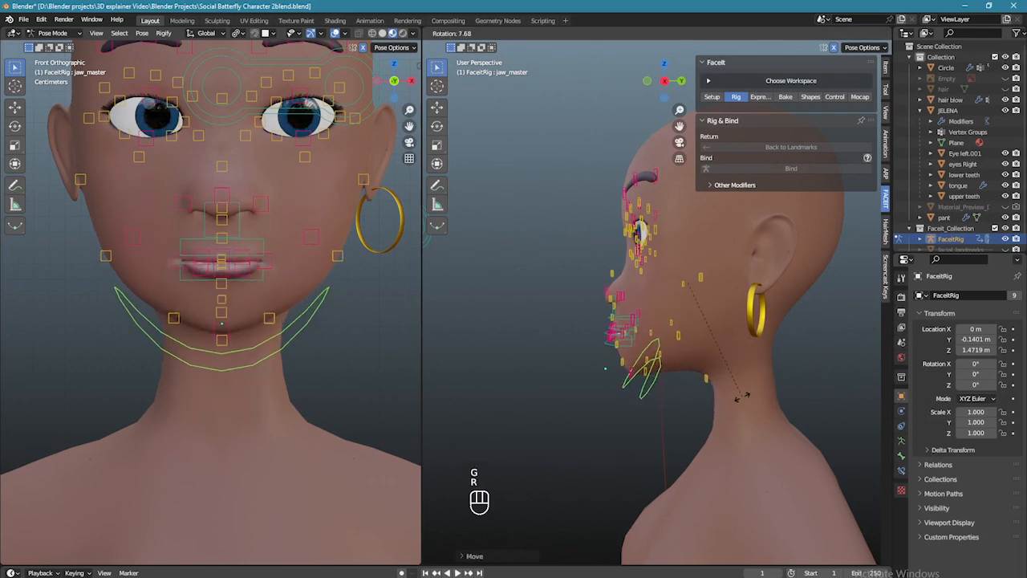
{"action": "left_click", "coordinate": [644, 383]}
{"action": "scroll", "coordinate": [688, 346], "scroll_direction": "up", "scroll_amount": 3}
{"action": "middle_click_drag", "start_coordinate": [568, 362], "coordinate": [606, 376]}
{"action": "left_click", "coordinate": [600, 384]}
{"action": "key", "text": "g"}
{"action": "left_click", "coordinate": [602, 389]}
- Reselect jaw_master and test its rotation and movement from the profile view
{"action": "left_click", "coordinate": [669, 462]}
{"action": "scroll", "coordinate": [674, 457], "scroll_direction": "down", "scroll_amount": 3}
{"action": "middle_click_drag", "start_coordinate": [767, 441], "coordinate": [718, 408]}
{"action": "key", "text": "KP_3"}
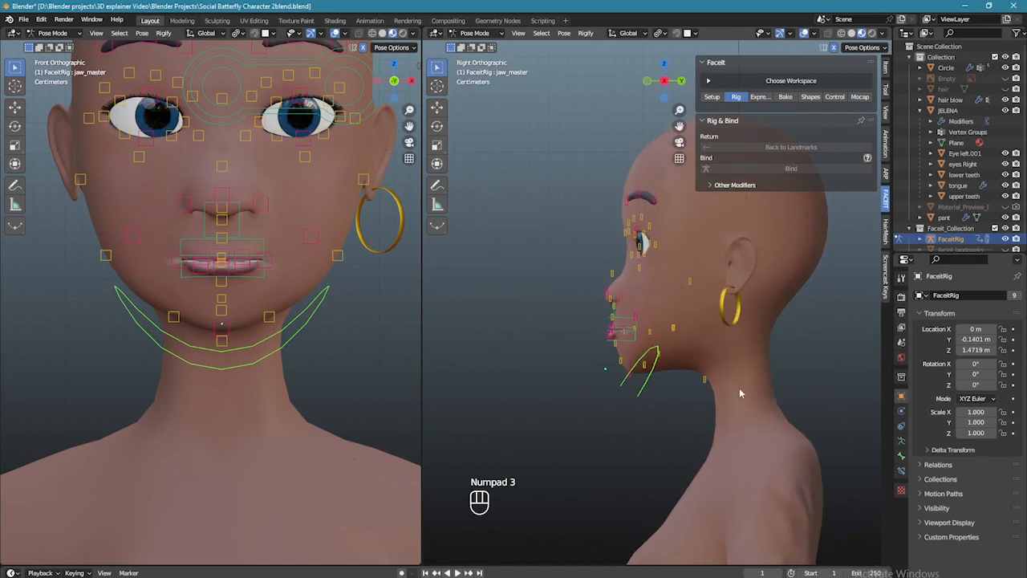
{"action": "key", "text": "r"}
{"action": "left_click", "coordinate": [738, 395]}
{"action": "scroll", "coordinate": [404, 343], "scroll_direction": "up", "scroll_amount": 5}
{"action": "middle_click_drag", "start_coordinate": [405, 343], "coordinate": [346, 343]}
{"action": "key", "text": "r"}
{"action": "left_click", "coordinate": [681, 409]}
{"action": "key", "text": "g"}
{"action": "left_click", "coordinate": [677, 404]}
- Zoom in on the eyes in front orthographic view and select lid.T.L.002
{"action": "middle_click_drag", "start_coordinate": [580, 384], "coordinate": [720, 364]}
{"action": "key", "text": "KP_1"}
{"action": "scroll", "coordinate": [672, 361], "scroll_direction": "up", "scroll_amount": 7}
{"action": "scroll", "coordinate": [661, 381], "scroll_direction": "down", "scroll_amount": 3}
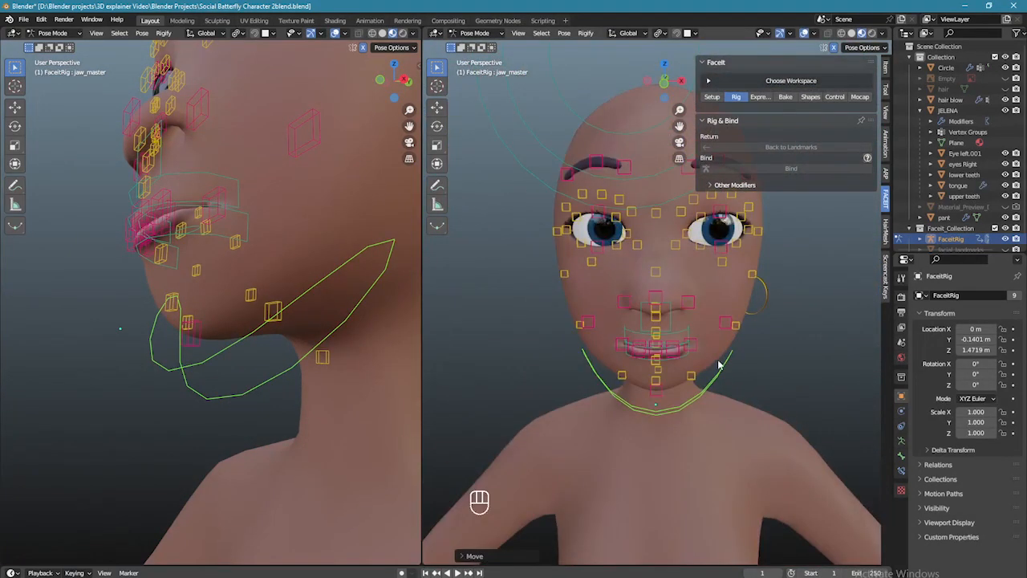
{"action": "key", "text": "KP_1"}
{"action": "middle_click_drag", "start_coordinate": [761, 319], "coordinate": [767, 221], "text": "ctrl"}
{"action": "middle_click_drag", "start_coordinate": [766, 221], "coordinate": [692, 345], "text": "shift"}
{"action": "left_click", "coordinate": [679, 261]}
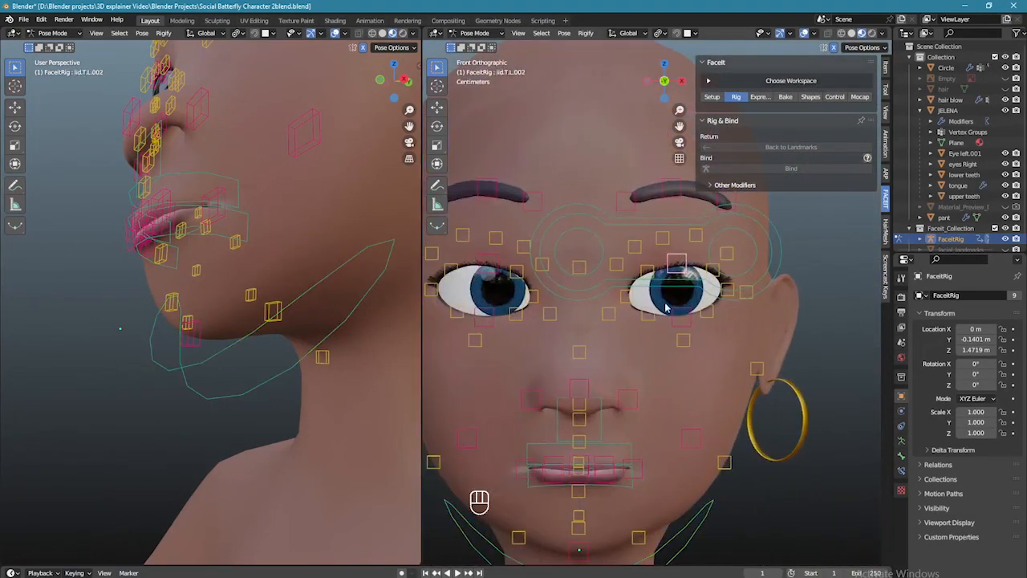
- Drag upper eyelid control lid.T.L.002 down to close the eye
{"action": "key", "text": "alt+h"}
{"action": "key", "text": "g"}
{"action": "left_click", "coordinate": [695, 297]}
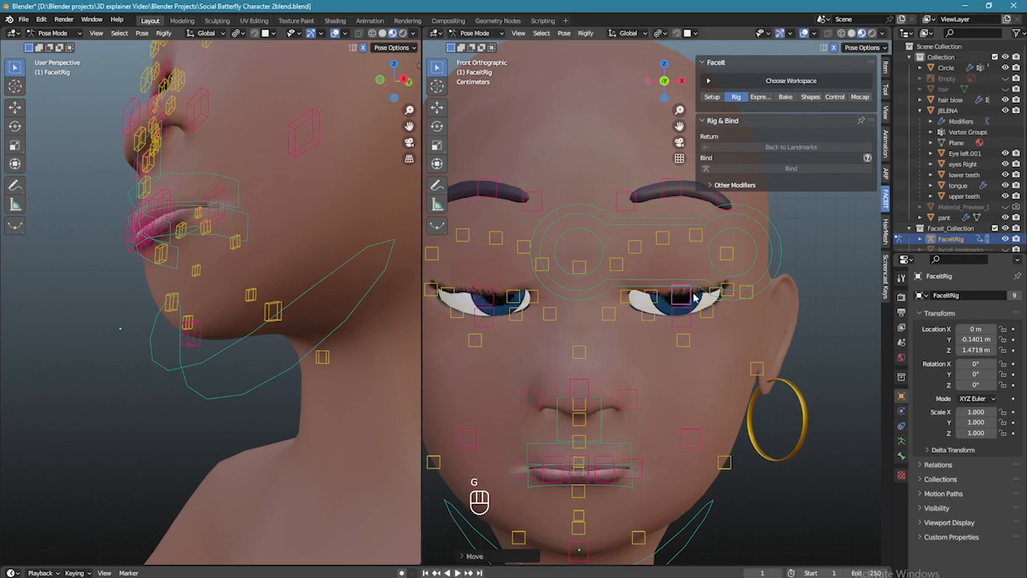
{"action": "left_click", "coordinate": [695, 297]}
{"action": "key", "text": "g"}
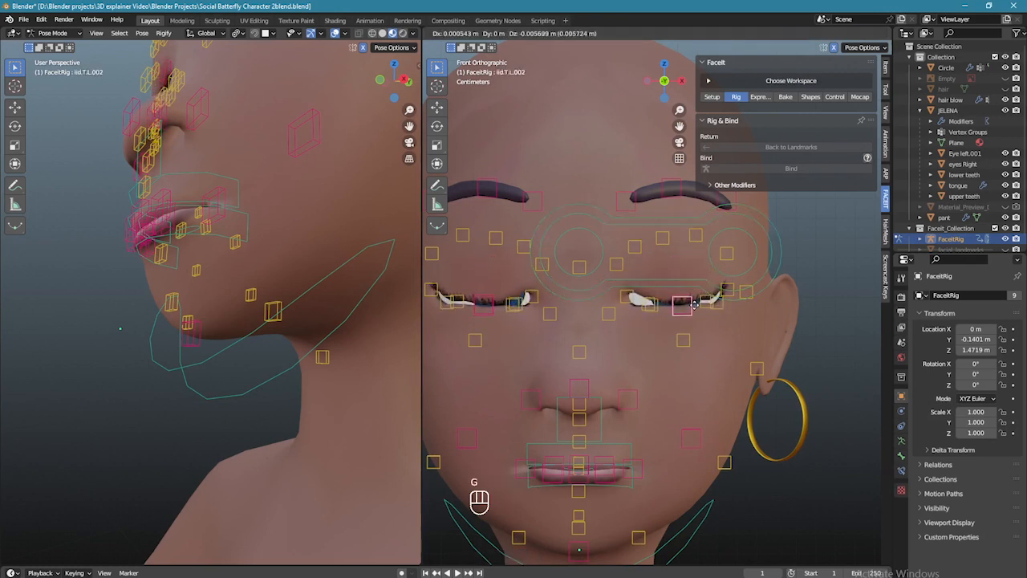
{"action": "left_click", "coordinate": [696, 303]}
- Move eyelid controls lid.T.L.001 and lid.T.L.003 to test the eyelid closing
{"action": "scroll", "coordinate": [674, 293], "scroll_direction": "down", "scroll_amount": 2}
{"action": "left_click", "coordinate": [657, 277]}
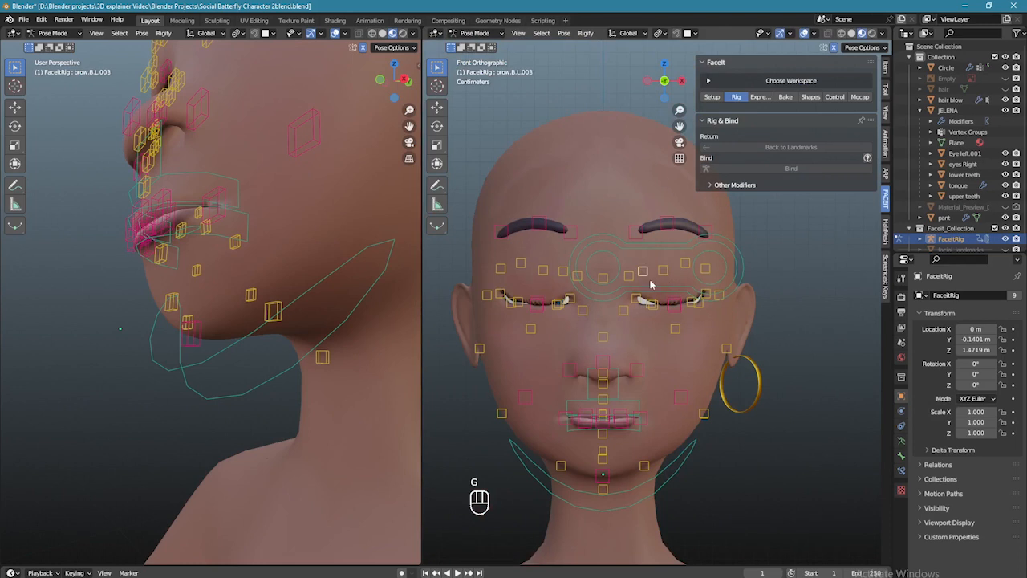
{"action": "scroll", "coordinate": [651, 285], "scroll_direction": "up", "scroll_amount": 2}
{"action": "left_click", "coordinate": [704, 305]}
{"action": "key", "text": "g"}
{"action": "left_click", "coordinate": [713, 316]}
{"action": "key", "text": "g"}
{"action": "left_click", "coordinate": [682, 313]}
{"action": "key", "text": "g"}
{"action": "right_click", "coordinate": [652, 312]}
{"action": "left_click", "coordinate": [652, 313]}
{"action": "key", "text": "g"}
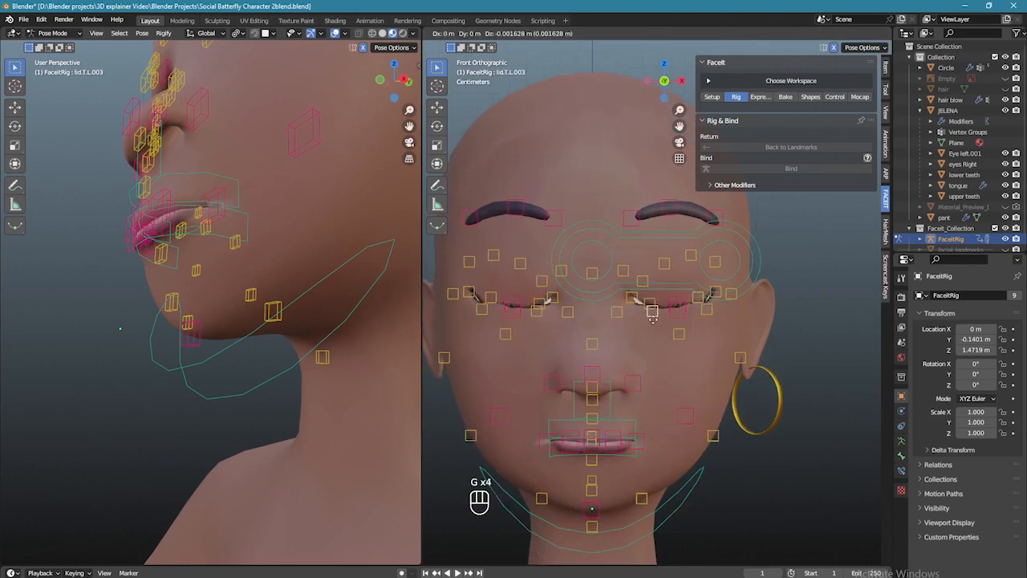
{"action": "left_click", "coordinate": [652, 313]}
- Move upper lid control lid.T.L and lower lid control lid.B.L to shut the eye
{"action": "left_click", "coordinate": [714, 295]}
{"action": "key", "text": "g"}
{"action": "left_click", "coordinate": [723, 297]}
{"action": "scroll", "coordinate": [750, 302], "scroll_direction": "down", "scroll_amount": 2}
{"action": "middle_click_drag", "start_coordinate": [750, 302], "coordinate": [699, 291]}
{"action": "scroll", "coordinate": [699, 292], "scroll_direction": "up", "scroll_amount": 3}
{"action": "scroll", "coordinate": [688, 283], "scroll_direction": "down", "scroll_amount": 1}
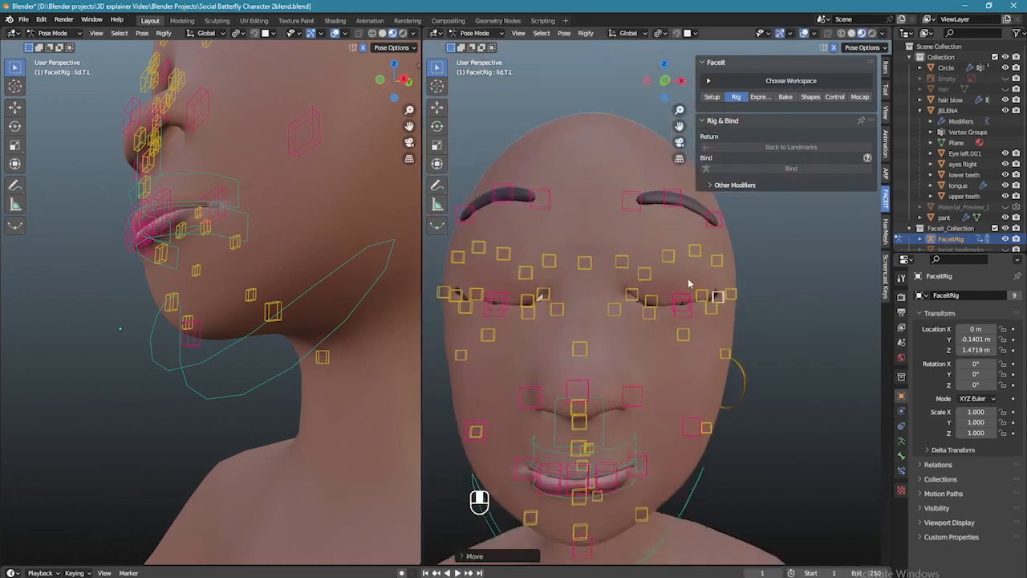
{"action": "scroll", "coordinate": [687, 282], "scroll_direction": "down", "scroll_amount": 4}
{"action": "scroll", "coordinate": [658, 314], "scroll_direction": "up", "scroll_amount": 4}
{"action": "left_click", "coordinate": [634, 309]}
{"action": "key", "text": "g"}
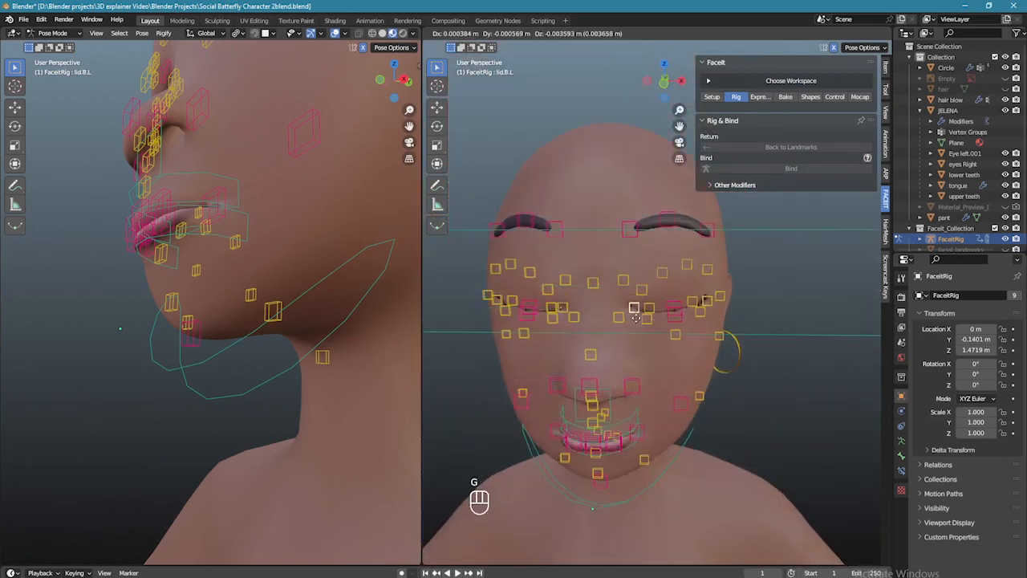
{"action": "left_click", "coordinate": [636, 314]}
- Select all face controls, clear their location and rotation, and switch to Object Mode
{"action": "scroll", "coordinate": [642, 313], "scroll_direction": "down", "scroll_amount": 4}
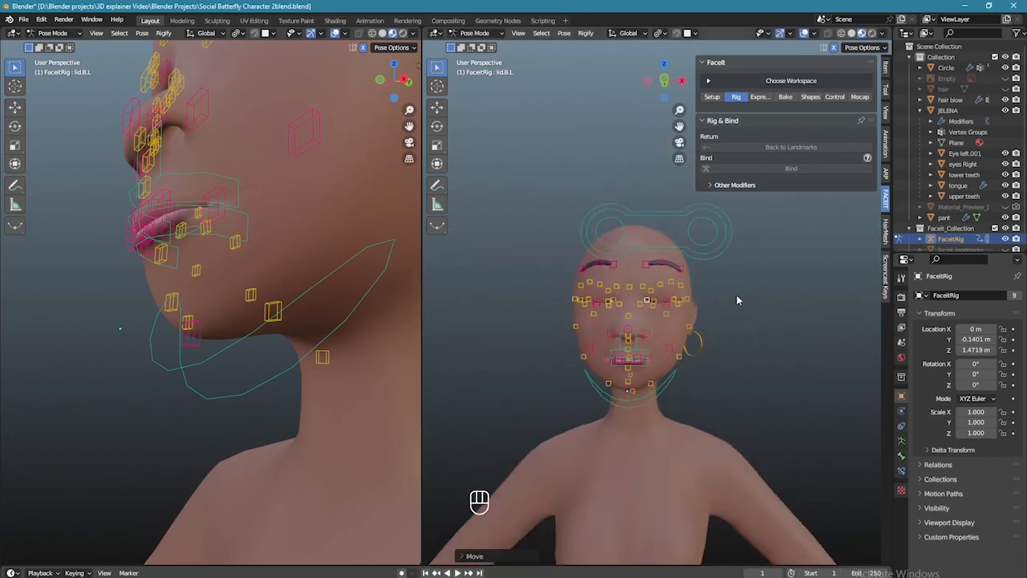
{"action": "key", "text": "a"}
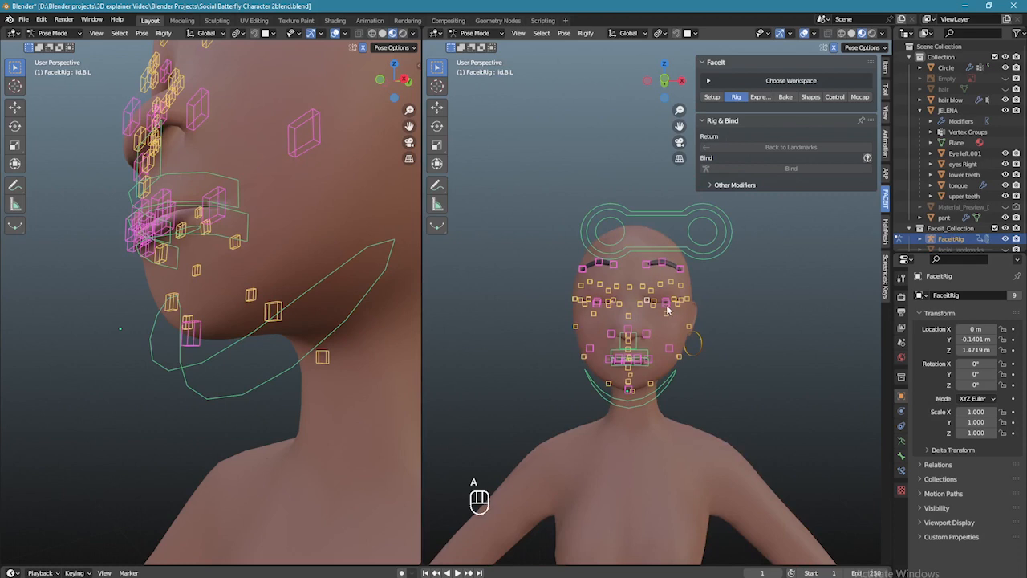
{"action": "key", "text": "alt+g"}
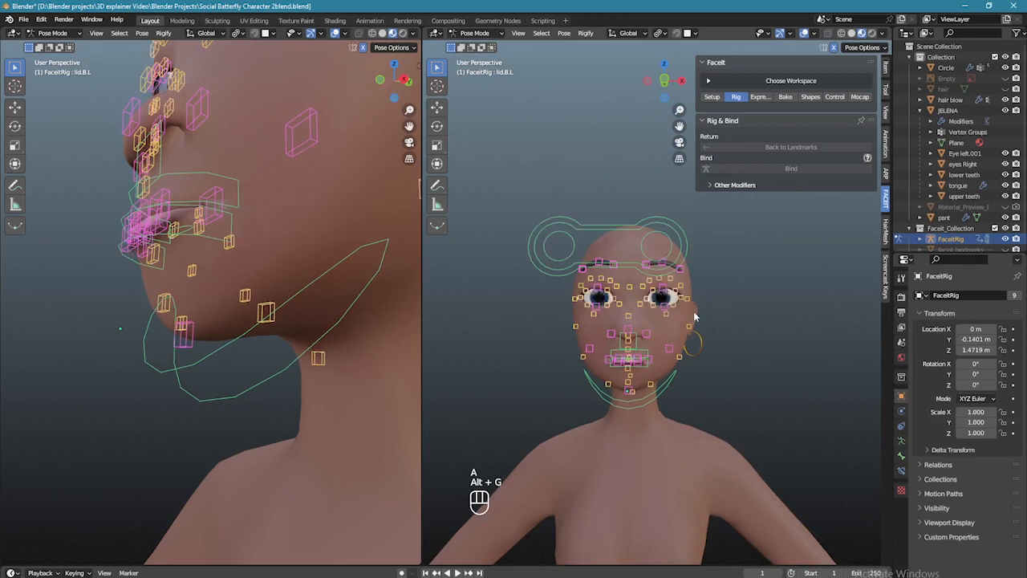
{"action": "key", "text": "alt+r"}
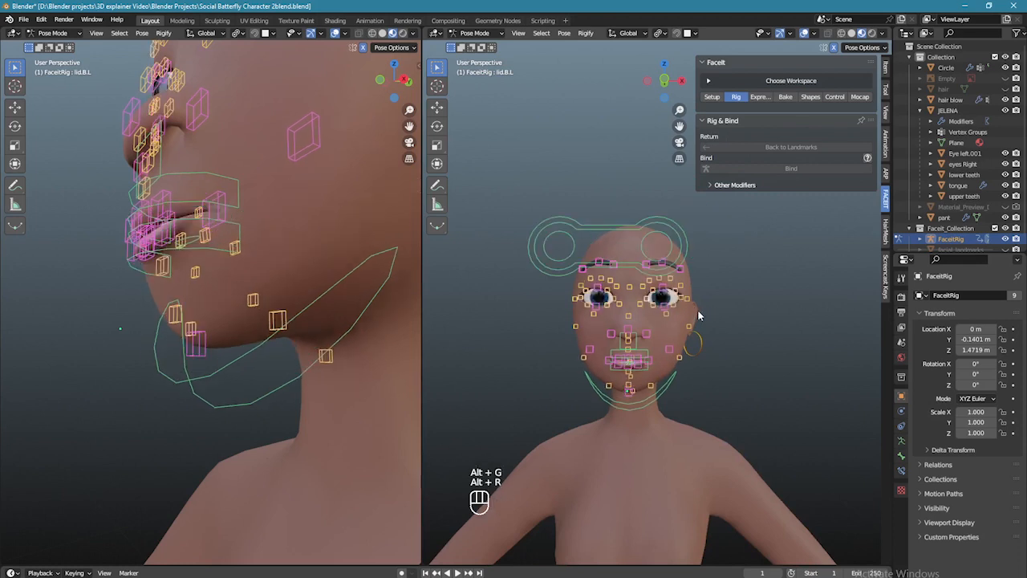
{"action": "scroll", "coordinate": [705, 301], "scroll_direction": "up", "scroll_amount": 2}
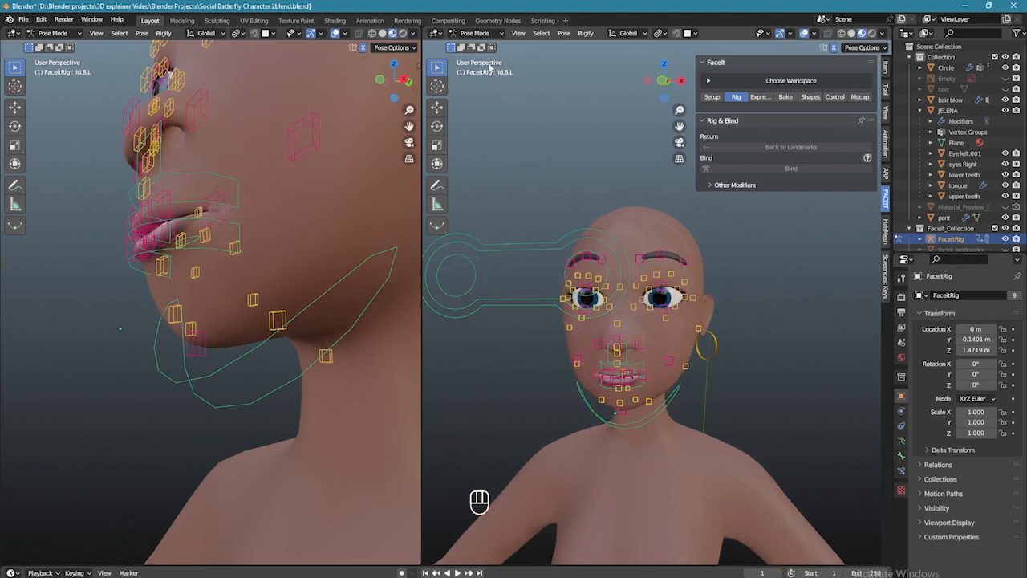
{"action": "left_click", "coordinate": [496, 35]}
{"action": "left_click", "coordinate": [475, 45]}
- Enlarge the main 3D viewport and frame the character's body
{"action": "left_click", "coordinate": [678, 490]}
{"action": "scroll", "coordinate": [778, 386], "scroll_direction": "down", "scroll_amount": 2}
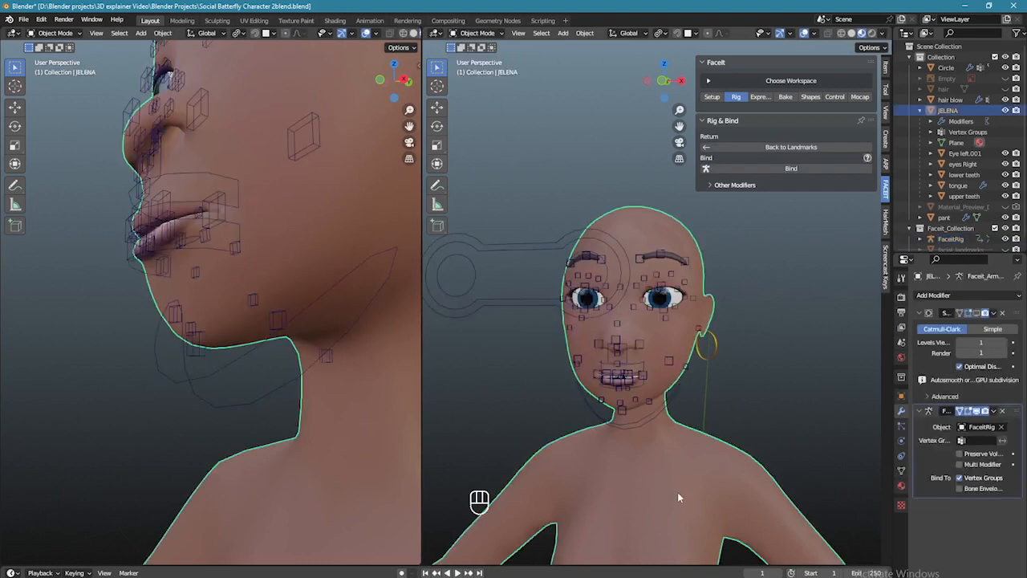
{"action": "middle_click_drag", "start_coordinate": [752, 393], "coordinate": [505, 375], "text": "shift"}
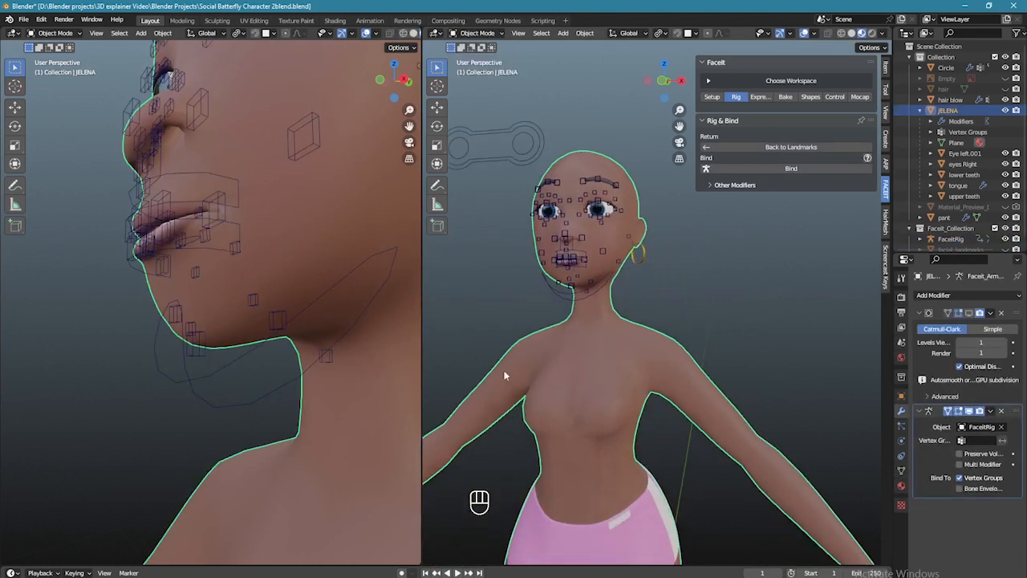
{"action": "left_click", "coordinate": [424, 370]}
{"action": "left_click_drag", "start_coordinate": [424, 558], "coordinate": [149, 558]}
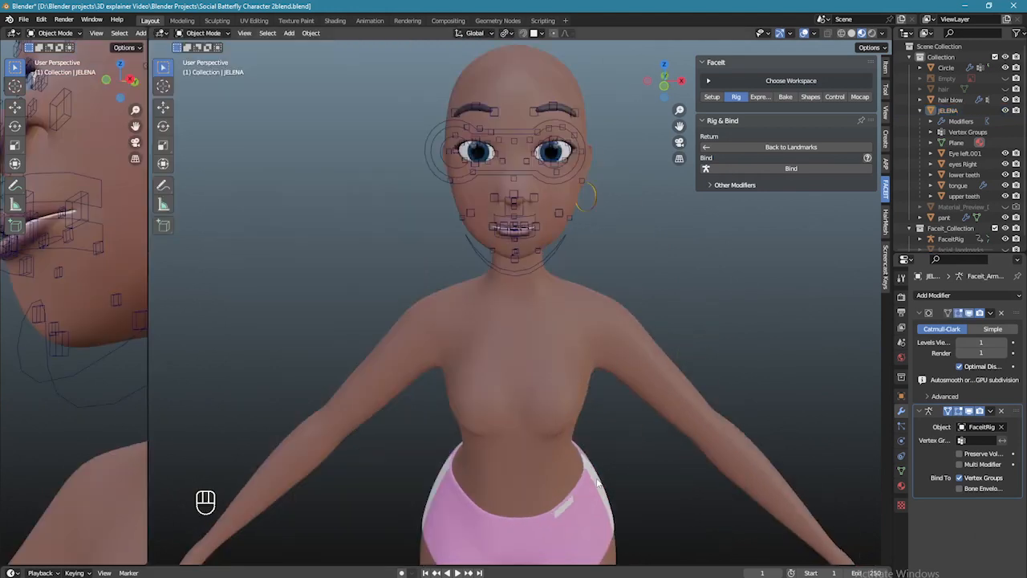
{"action": "scroll", "coordinate": [595, 445], "scroll_direction": "up", "scroll_amount": 1}
{"action": "scroll", "coordinate": [597, 462], "scroll_direction": "down", "scroll_amount": 2}
{"action": "middle_click_drag", "start_coordinate": [593, 467], "coordinate": [619, 371], "text": "shift"}
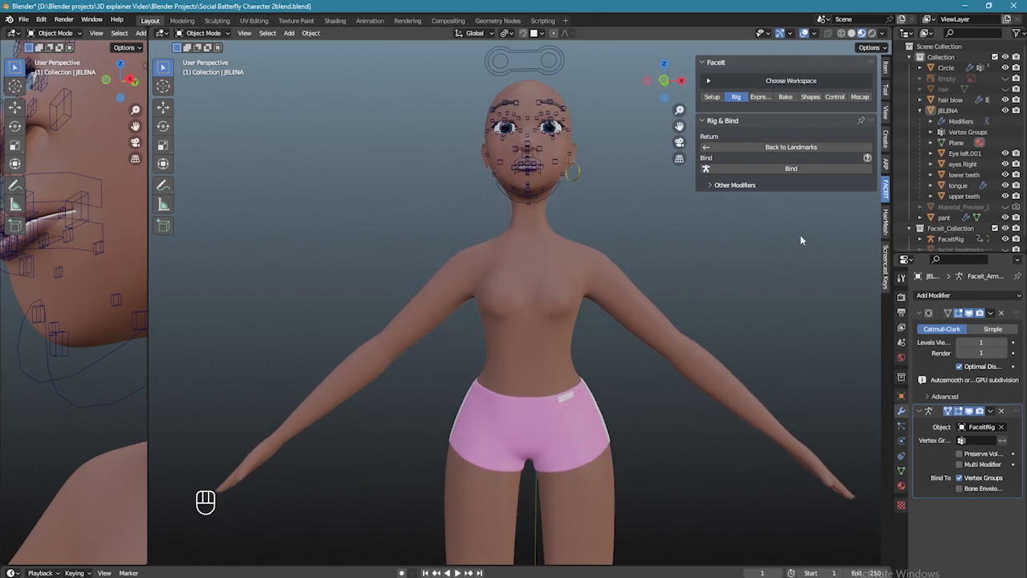
- Close the sidebar, hide the FaceitRig armature, and view the character from the front
{"action": "key", "text": "n"}
{"action": "scroll", "coordinate": [610, 220], "scroll_direction": "down", "scroll_amount": 1}
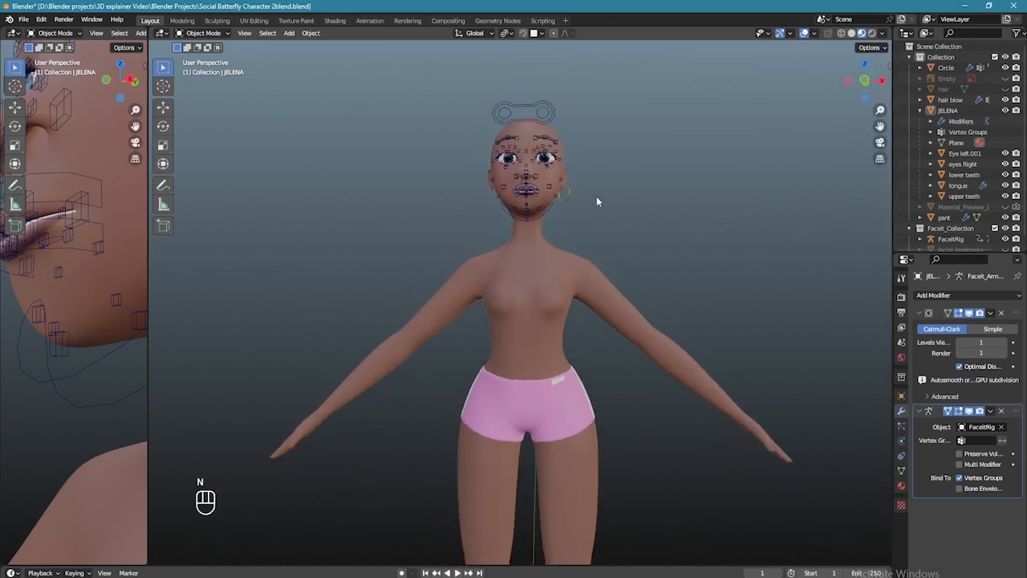
{"action": "left_click", "coordinate": [547, 120]}
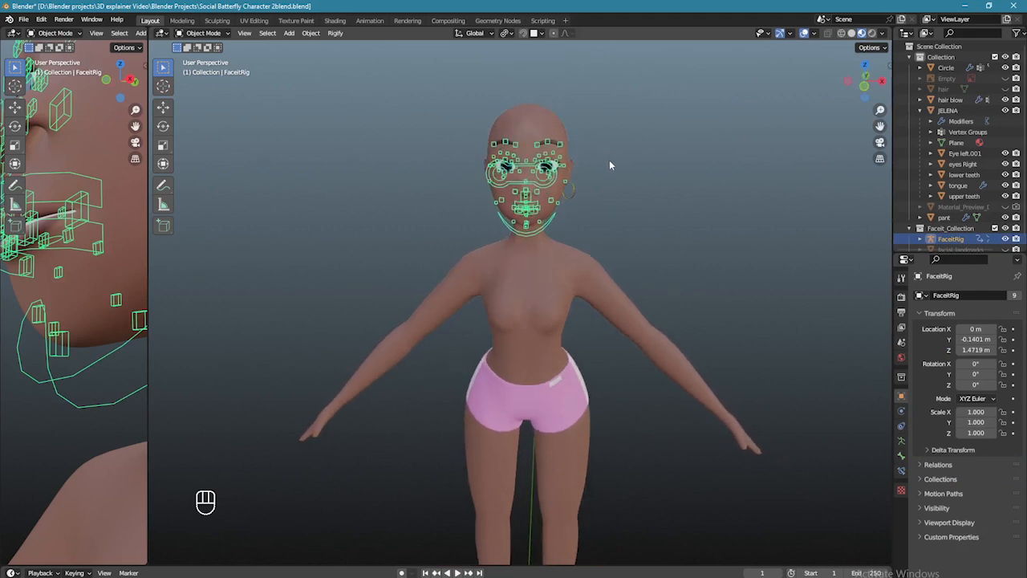
{"action": "key", "text": "h"}
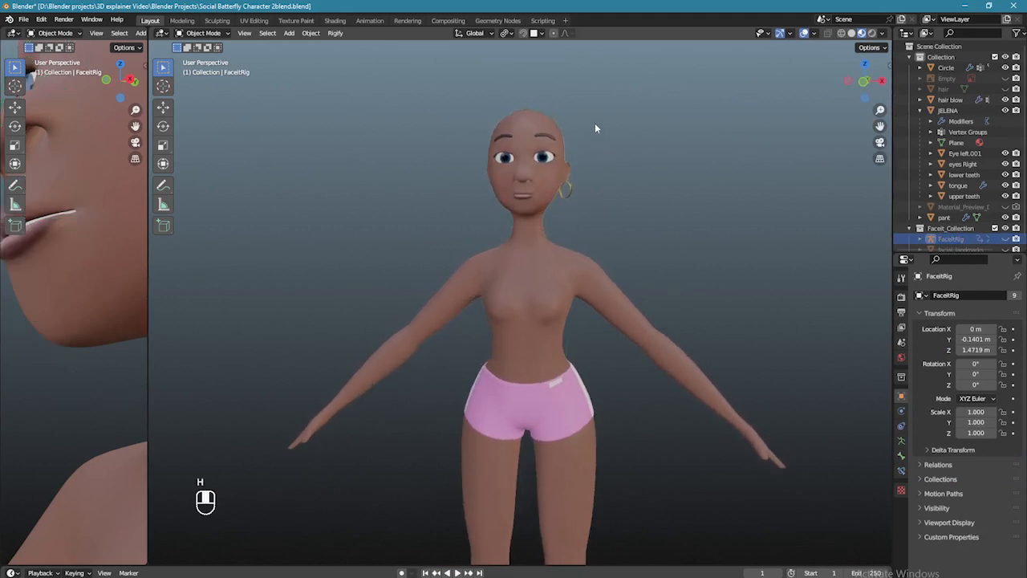
{"action": "key", "text": "KP_1"}
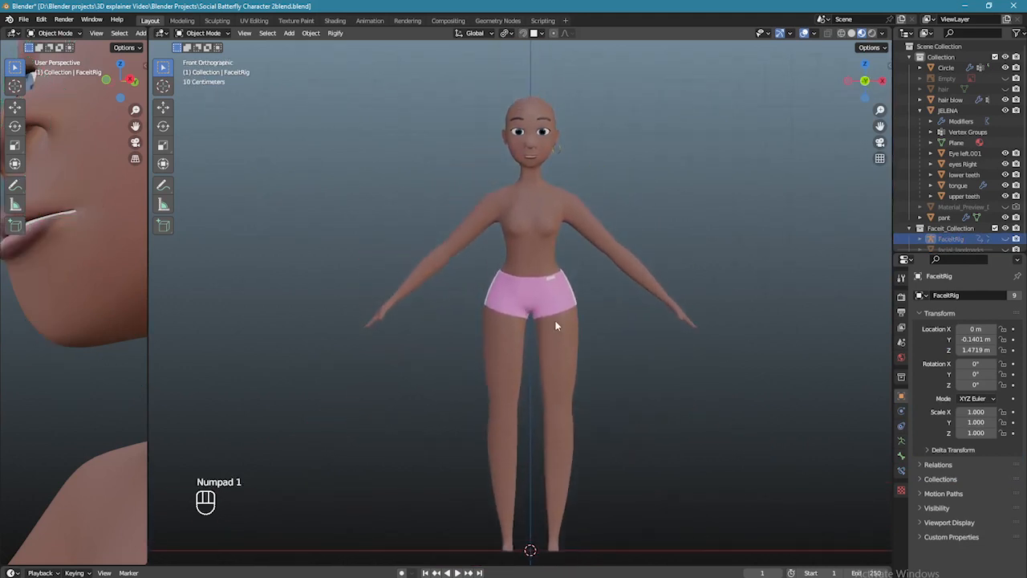
{"action": "key", "text": "shift+a"}
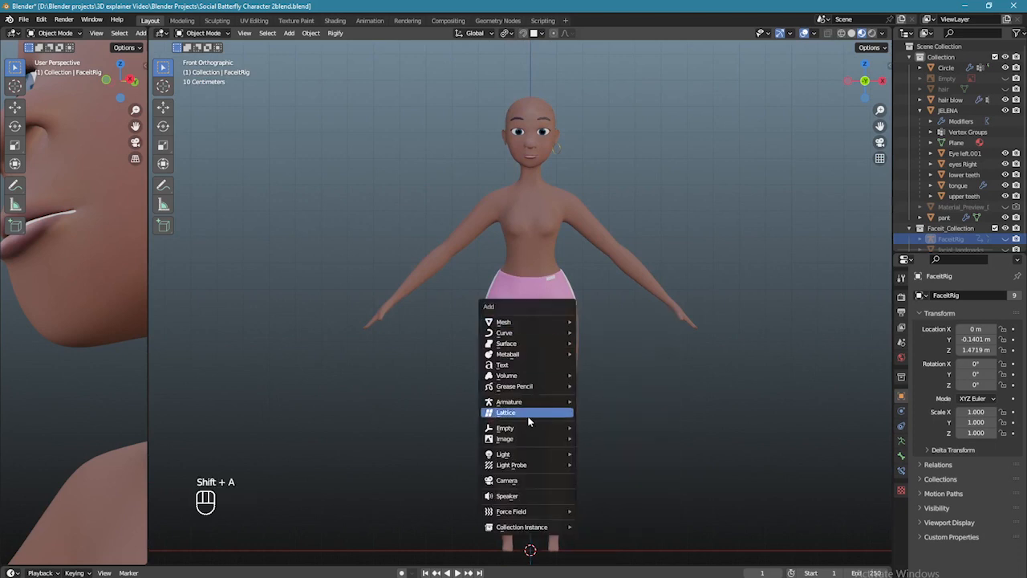
- Add a Human meta-rig and scale it down to about 0.842 to fit the body
{"action": "mouse_move", "coordinate": [507, 406]}
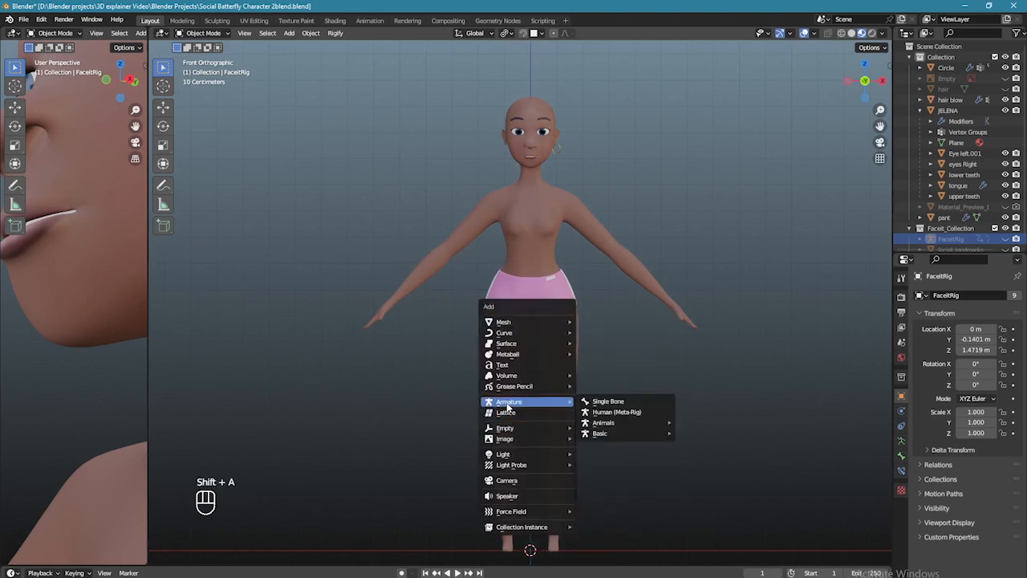
{"action": "left_click", "coordinate": [617, 411]}
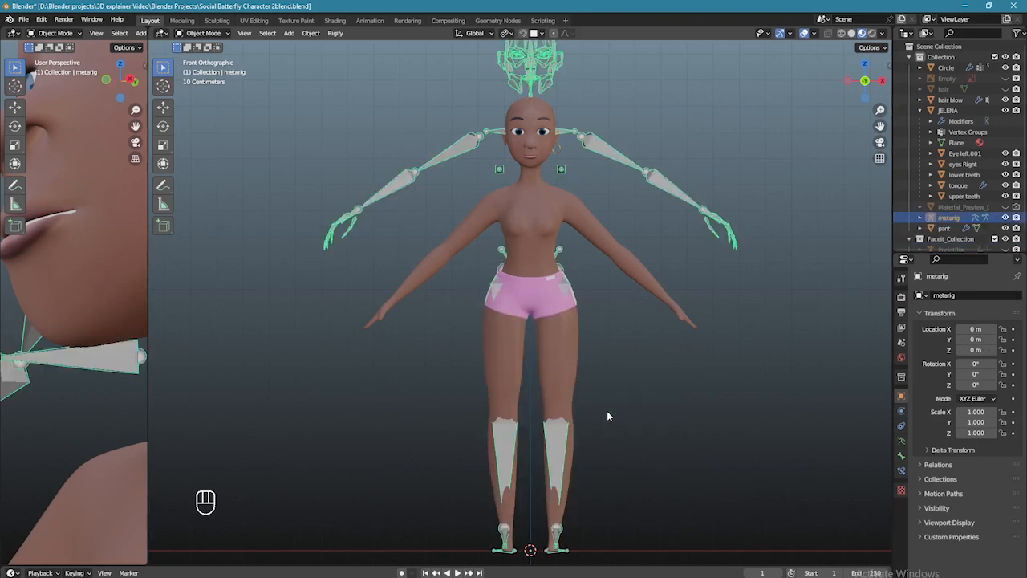
{"action": "key", "text": "s"}
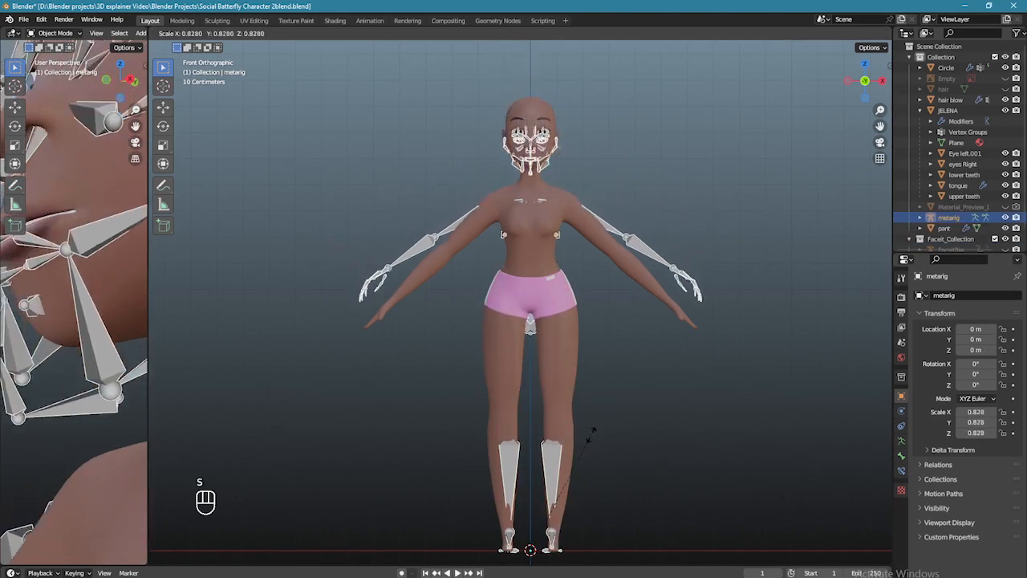
{"action": "left_click", "coordinate": [862, 445]}
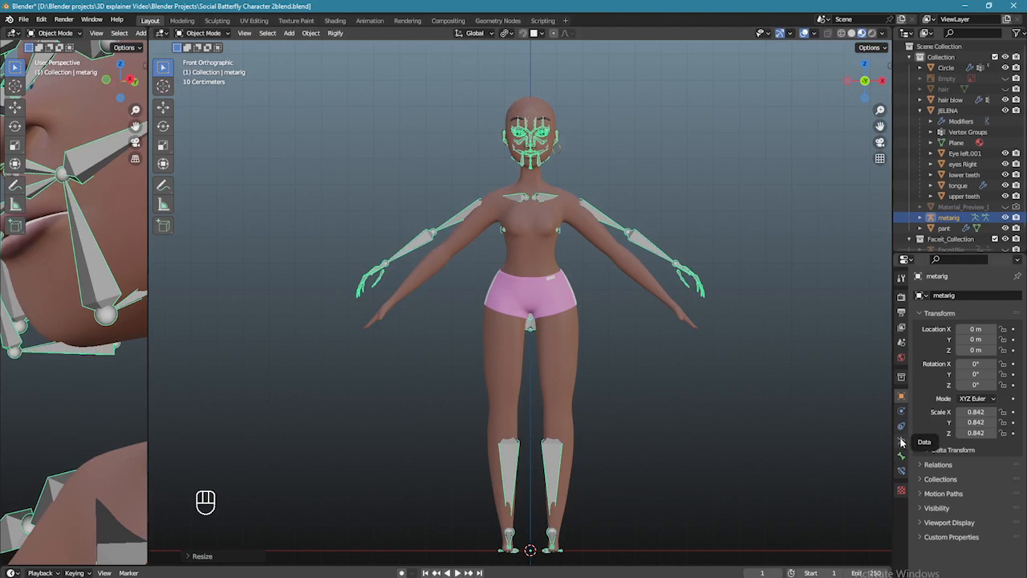
- Enable In Front in the meta-rig's Viewport Display settings and switch to Pose Mode
{"action": "left_click", "coordinate": [902, 442]}
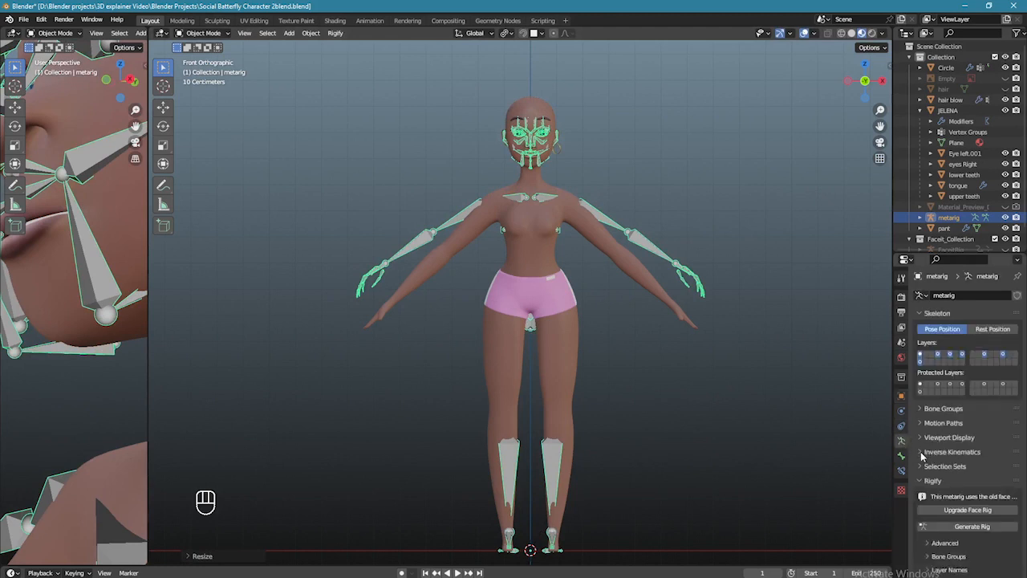
{"action": "left_click", "coordinate": [922, 438]}
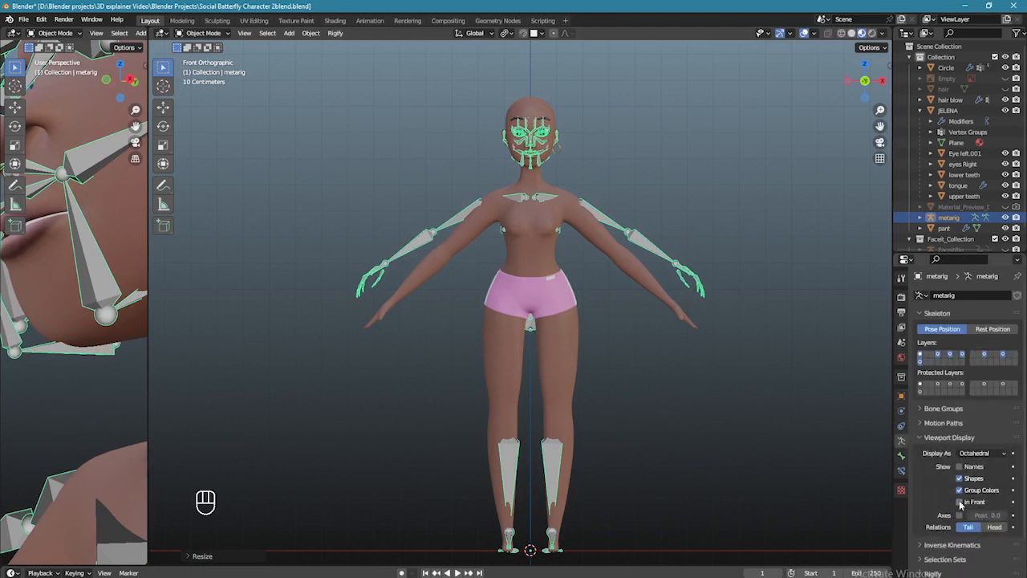
{"action": "left_click", "coordinate": [960, 501]}
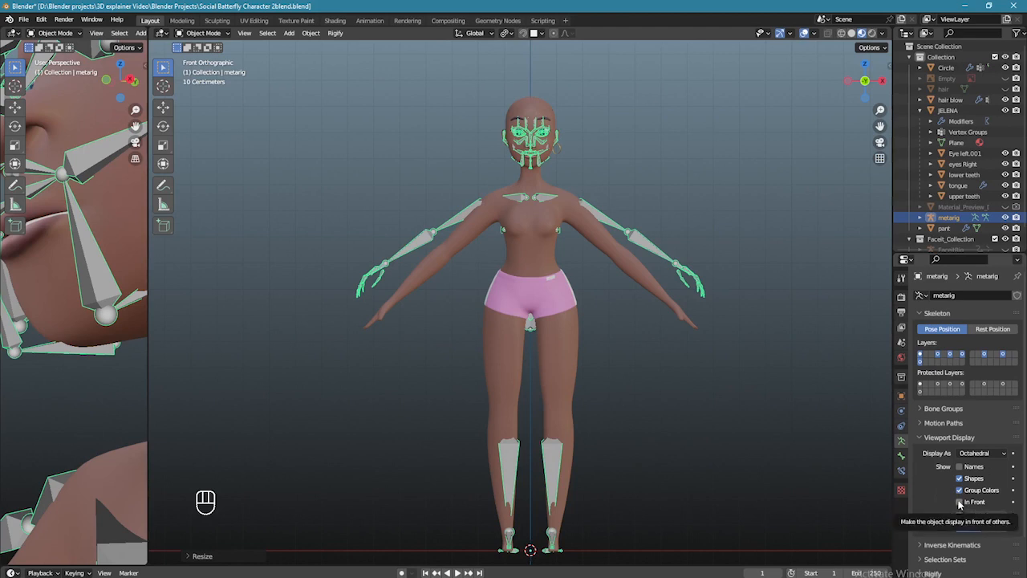
{"action": "key", "text": "ctrl+Tab"}
{"action": "scroll", "coordinate": [374, 111], "scroll_direction": "up", "scroll_amount": 1}
{"action": "left_click", "coordinate": [200, 33]}
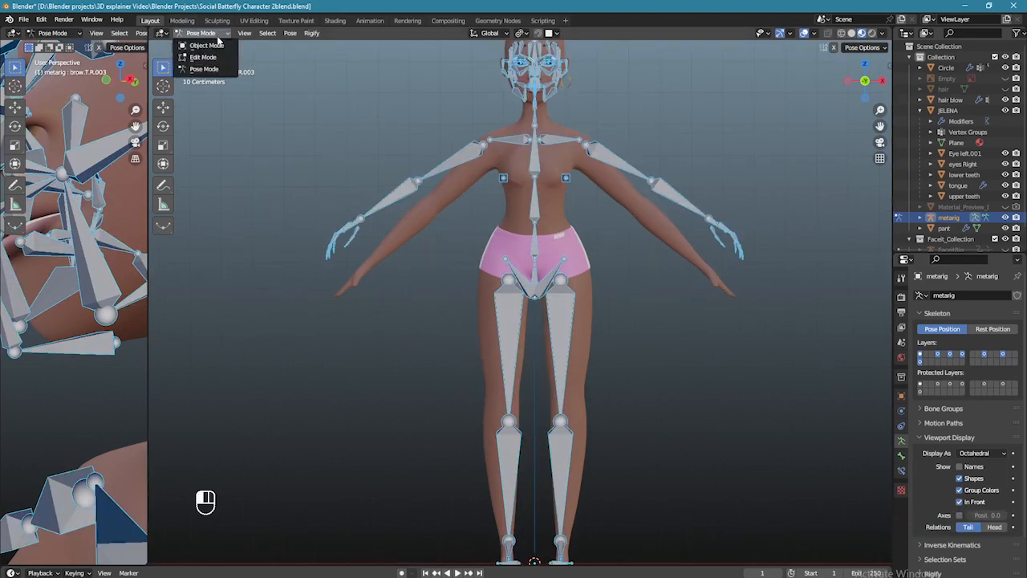
- In Edit Mode, box-select the meta-rig's face bones from the side view and delete them
{"action": "left_click", "coordinate": [210, 55]}
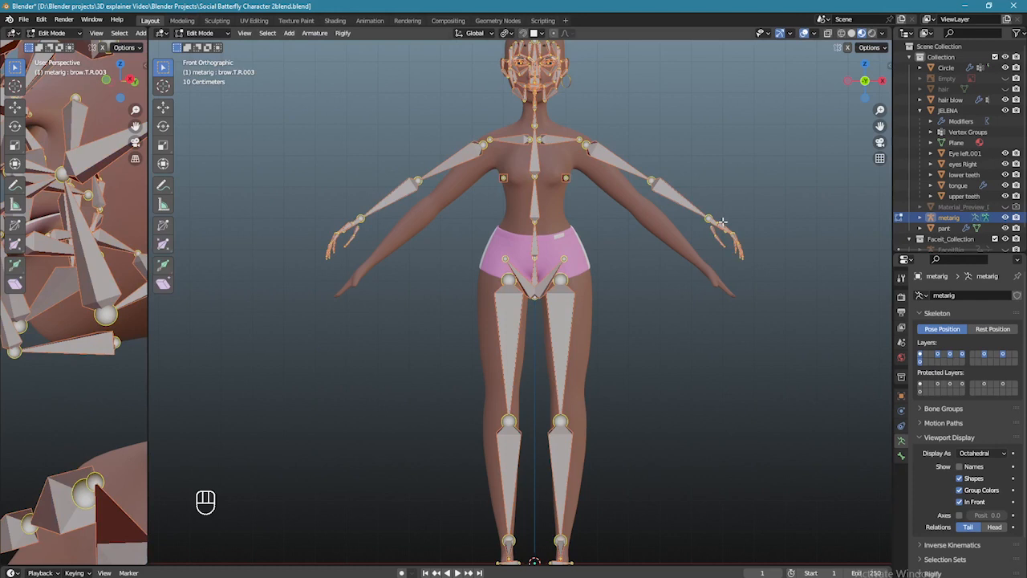
{"action": "key", "text": "KP_3"}
{"action": "scroll", "coordinate": [541, 222], "scroll_direction": "up", "scroll_amount": 4}
{"action": "left_click_drag", "start_coordinate": [474, 96], "coordinate": [600, 329]}
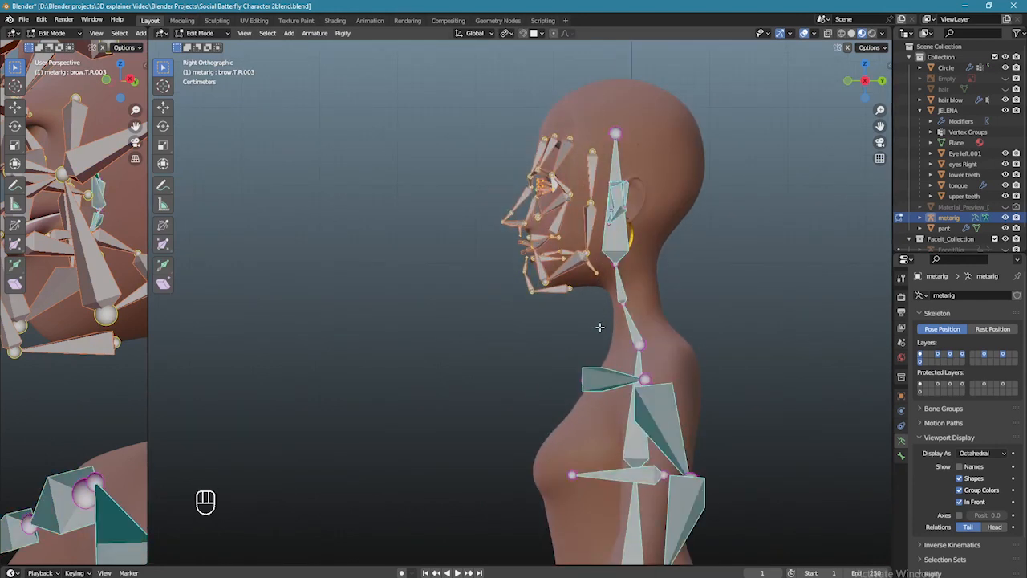
{"action": "key", "text": "Delete"}
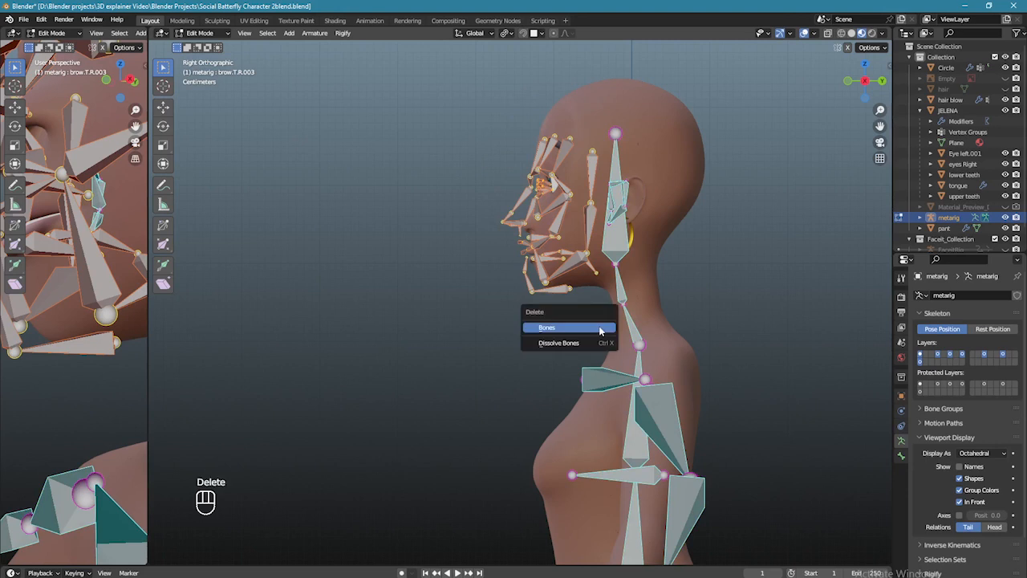
{"action": "left_click", "coordinate": [598, 328]}
{"action": "key", "text": "KP_1"}
- Delete the right-ear and left-ear bone groups from the meta-rig
{"action": "key", "text": "Delete"}
{"action": "left_click", "coordinate": [666, 224]}
{"action": "left_click", "coordinate": [482, 183]}
{"action": "key", "text": "Delete"}
{"action": "left_click", "coordinate": [509, 225]}
{"action": "scroll", "coordinate": [509, 227], "scroll_direction": "up", "scroll_amount": 1}
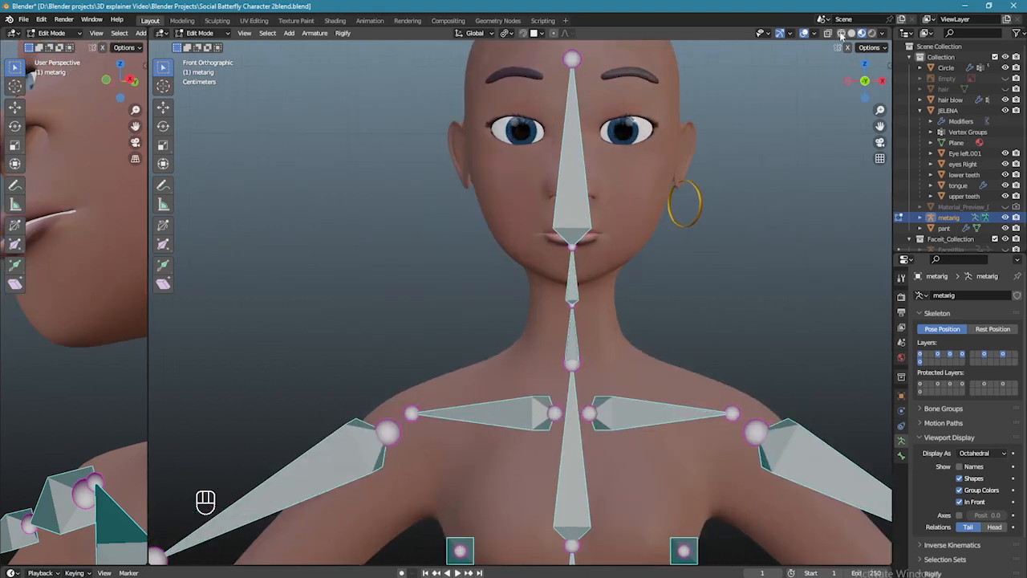
- With wireframe and X-Ray on, delete the leftover face bone, then return to Material Preview
{"action": "left_click", "coordinate": [840, 33]}
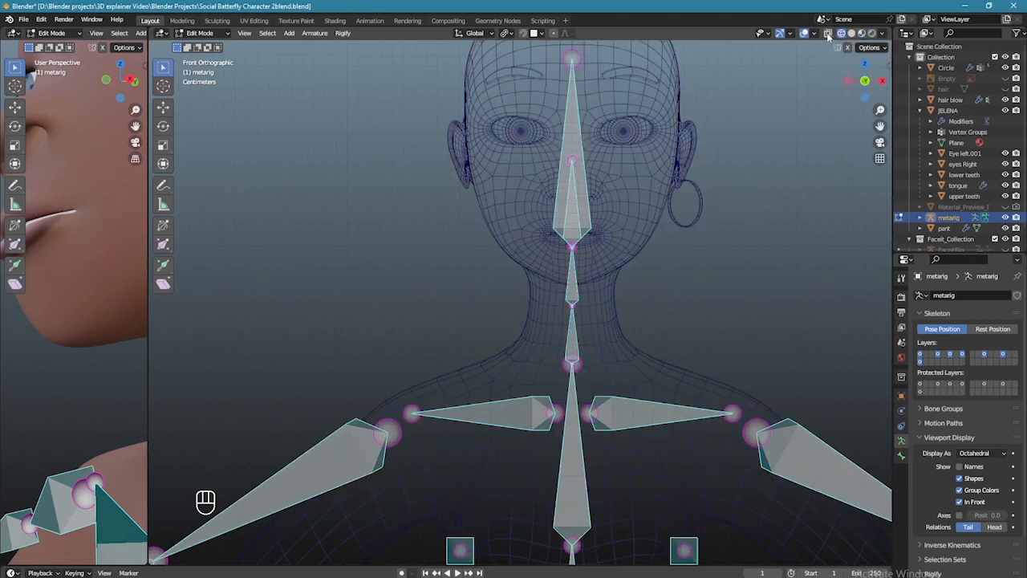
{"action": "left_click", "coordinate": [827, 34]}
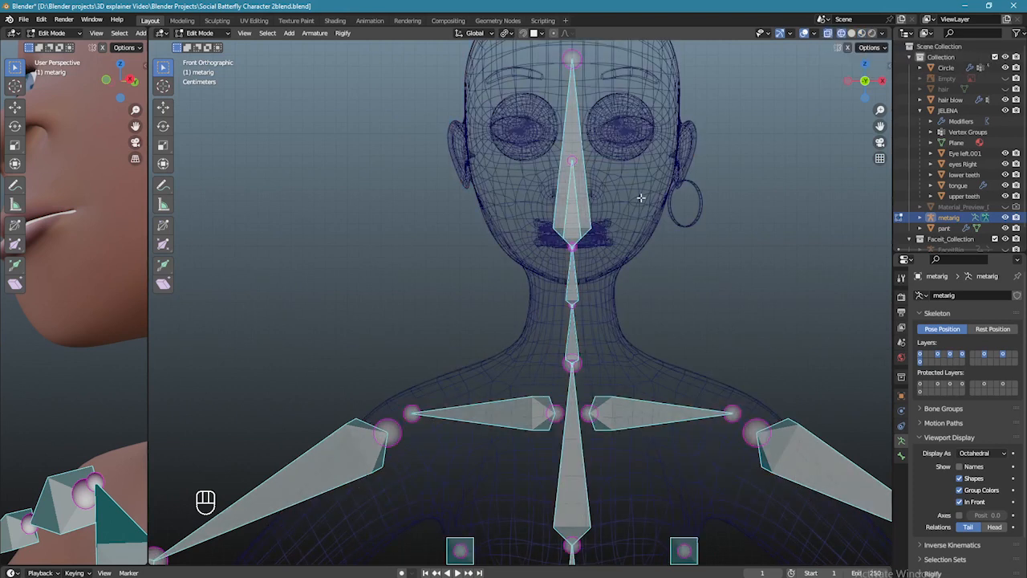
{"action": "scroll", "coordinate": [641, 197], "scroll_direction": "up", "scroll_amount": 2}
{"action": "left_click", "coordinate": [603, 184]}
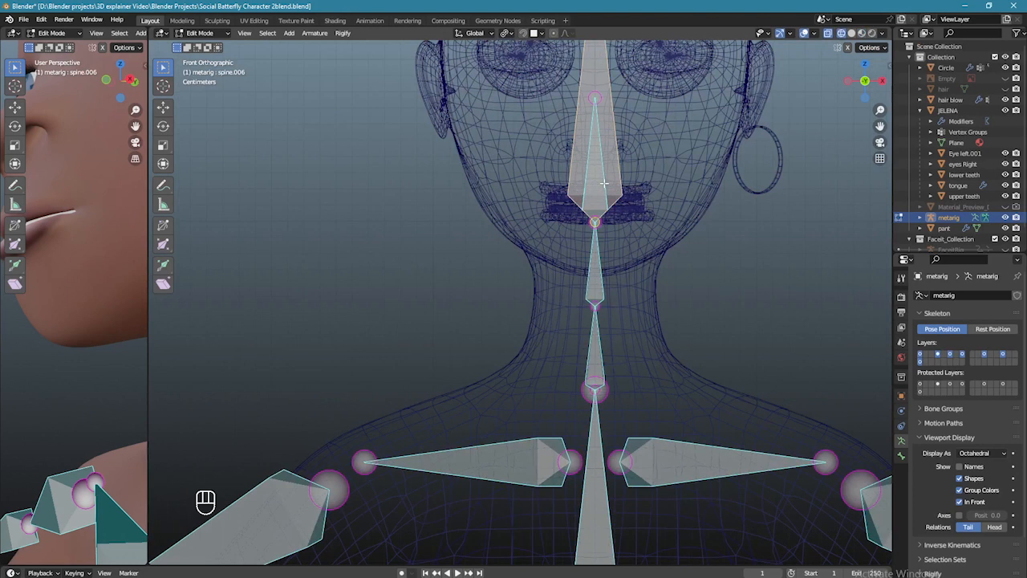
{"action": "left_click", "coordinate": [600, 158]}
{"action": "key", "text": "Delete"}
{"action": "left_click", "coordinate": [600, 156]}
{"action": "scroll", "coordinate": [645, 180], "scroll_direction": "down", "scroll_amount": 3}
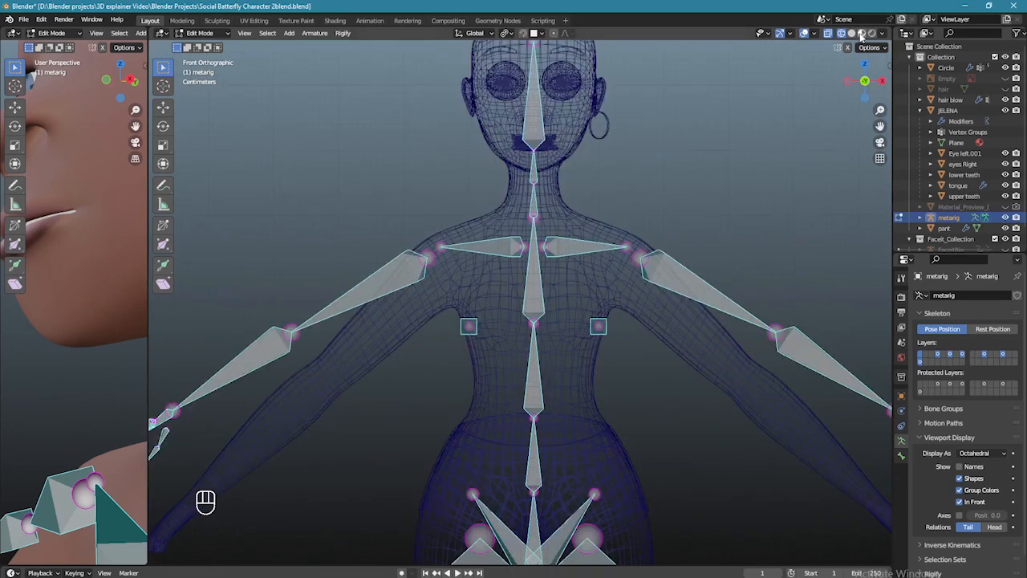
{"action": "left_click", "coordinate": [861, 34]}
{"action": "scroll", "coordinate": [648, 188], "scroll_direction": "down", "scroll_amount": 3}
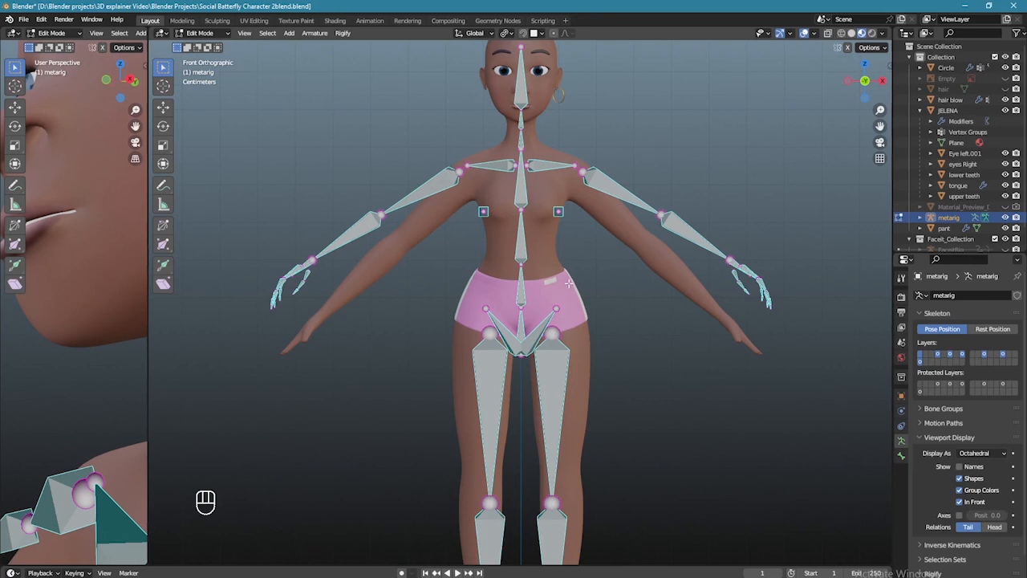
- Centre the rig in view and set the Transform Pivot Point to Bounding Box Center
{"action": "middle_click_drag", "start_coordinate": [568, 282], "coordinate": [581, 225], "text": "shift"}
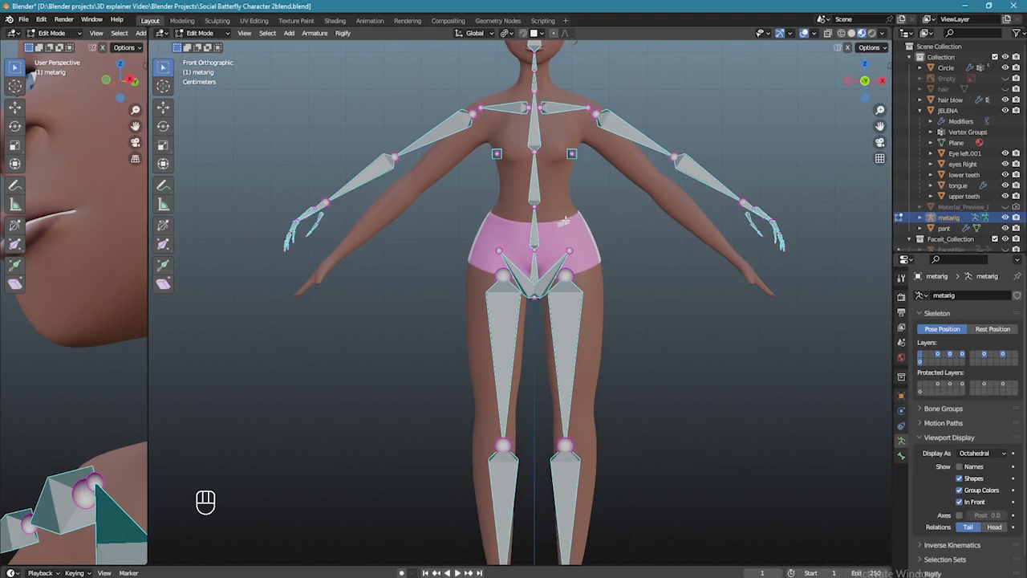
{"action": "left_click", "coordinate": [508, 34]}
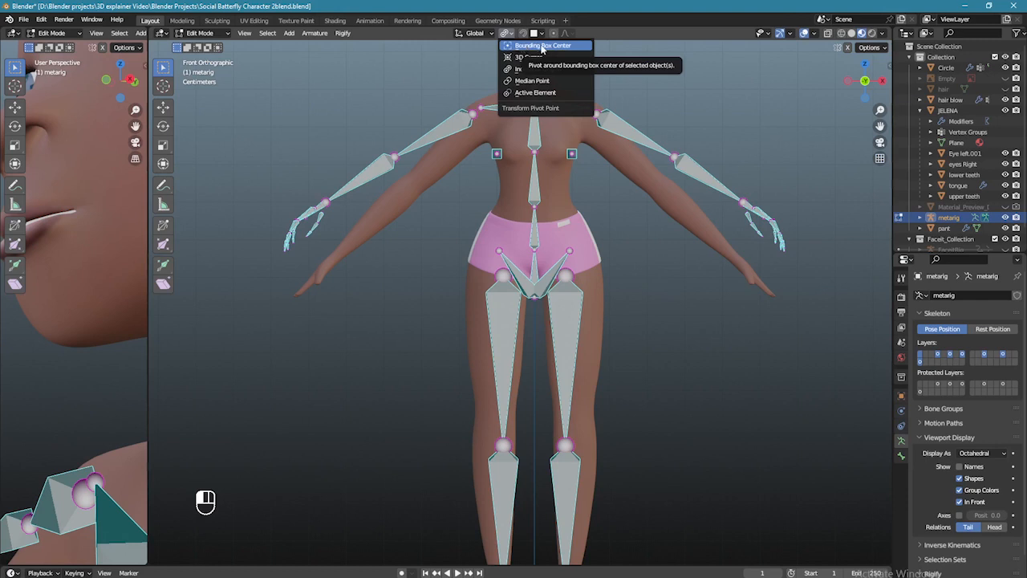
{"action": "left_click", "coordinate": [542, 47]}
- Box-select the two pelvis bones, raise them along Z, then undo the move
{"action": "scroll", "coordinate": [596, 143], "scroll_direction": "up", "scroll_amount": 2}
{"action": "left_click_drag", "start_coordinate": [407, 158], "coordinate": [682, 289]}
{"action": "scroll", "coordinate": [538, 229], "scroll_direction": "up", "scroll_amount": 1}
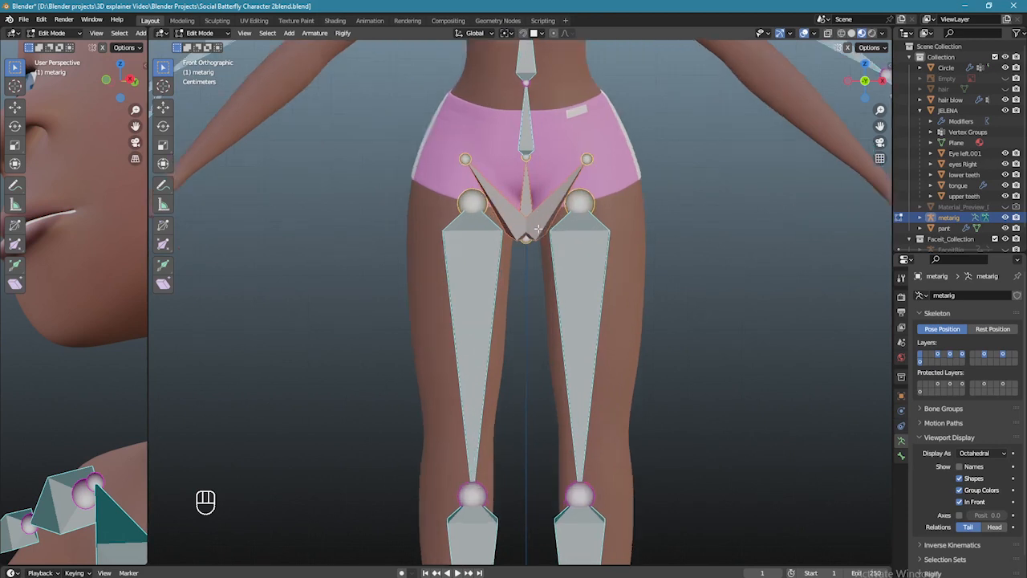
{"action": "key", "text": "g"}
{"action": "key", "text": "z"}
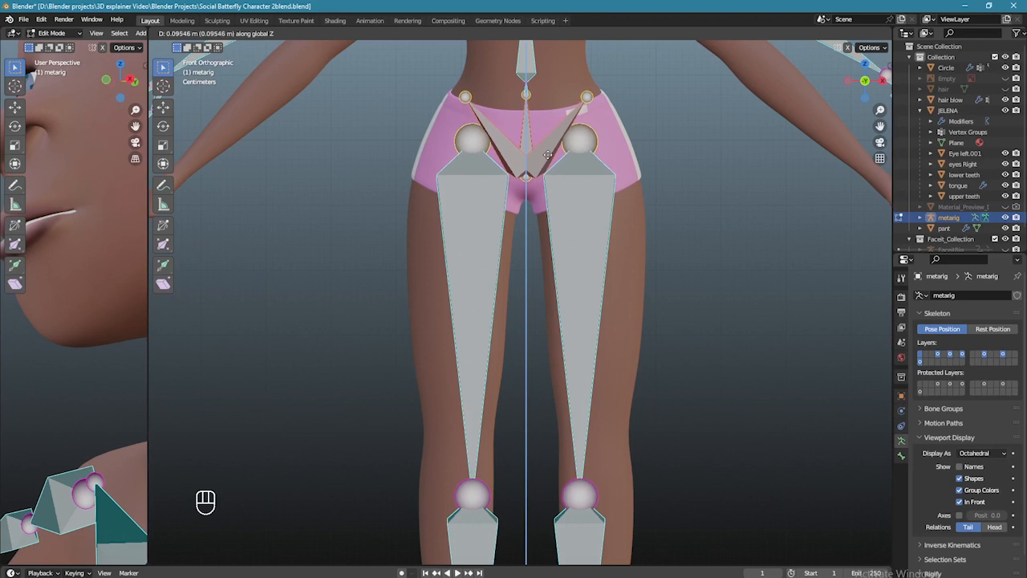
{"action": "left_click", "coordinate": [549, 153]}
{"action": "key", "text": "ctrl+z"}
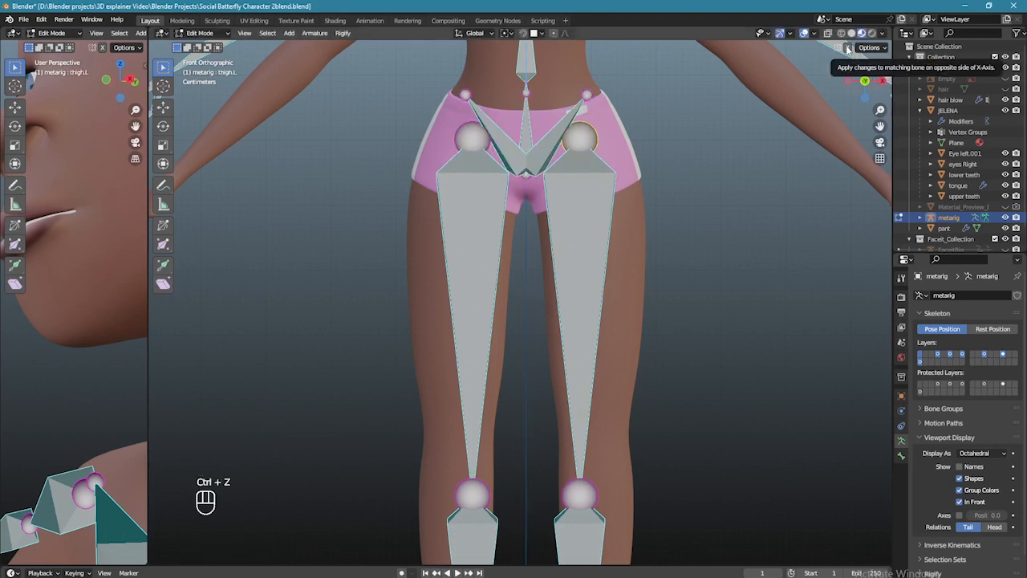
- Move the thigh bones and knee joints to fit inside the legs
{"action": "key", "text": "g"}
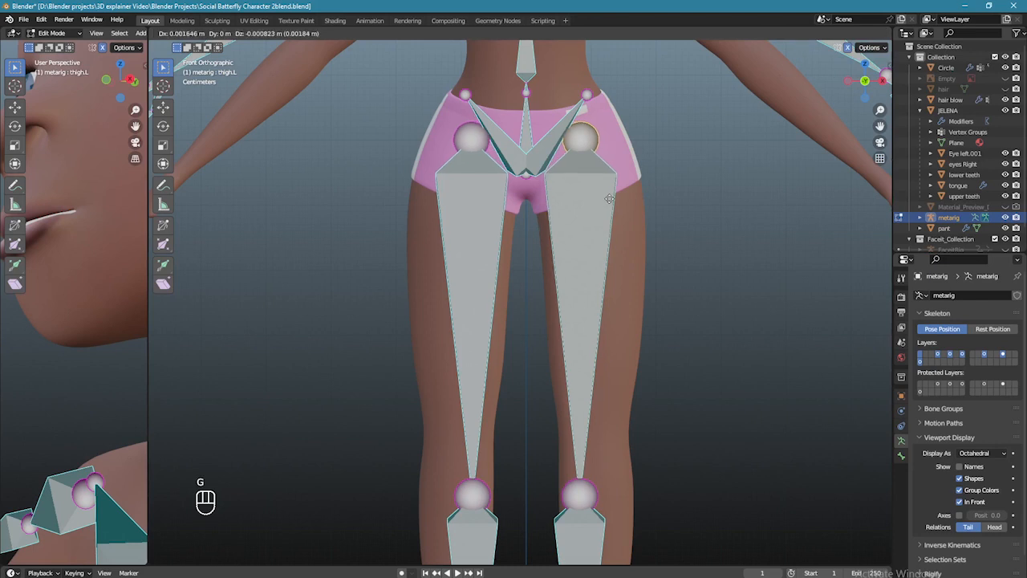
{"action": "left_click", "coordinate": [626, 265]}
{"action": "scroll", "coordinate": [633, 279], "scroll_direction": "down", "scroll_amount": 3}
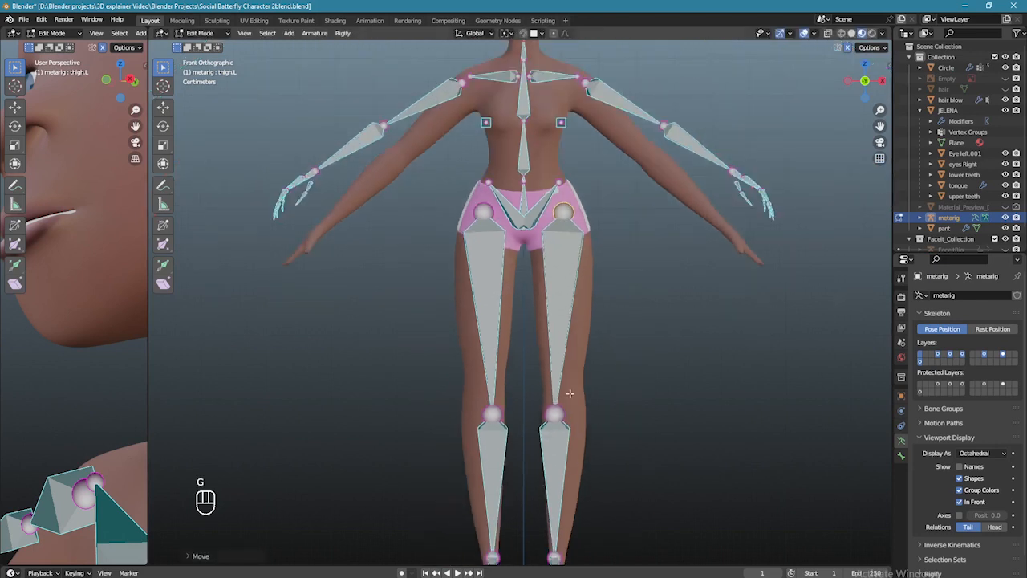
{"action": "left_click", "coordinate": [554, 413]}
{"action": "key", "text": "g"}
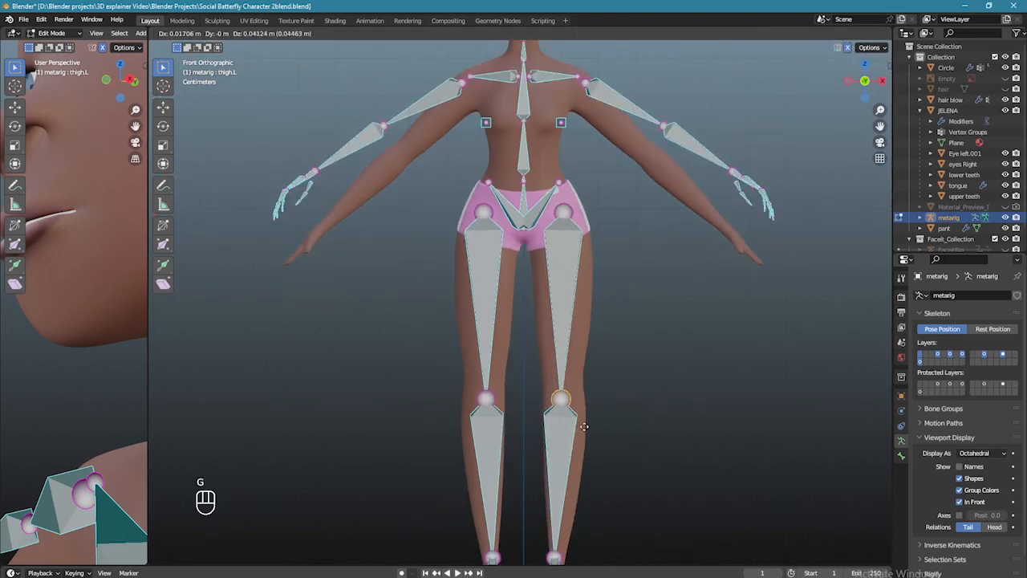
{"action": "left_click", "coordinate": [590, 434]}
- Move the knee, ankle and foot bones sideways, then undo that move
{"action": "scroll", "coordinate": [590, 433], "scroll_direction": "up", "scroll_amount": 3}
{"action": "middle_click_drag", "start_coordinate": [590, 433], "coordinate": [544, 385], "text": "shift"}
{"action": "left_click_drag", "start_coordinate": [544, 385], "coordinate": [592, 437], "text": "shift"}
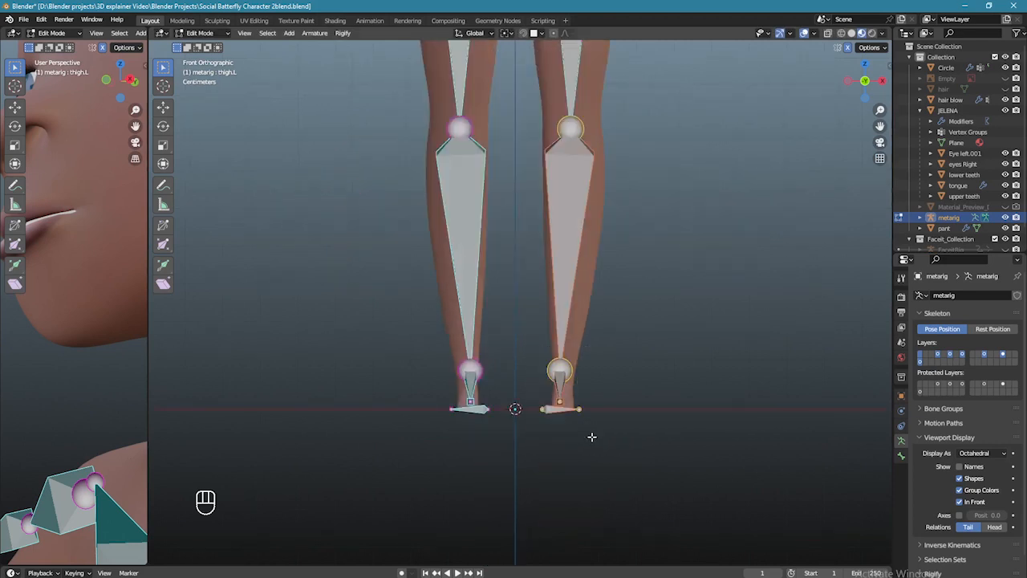
{"action": "key", "text": "g"}
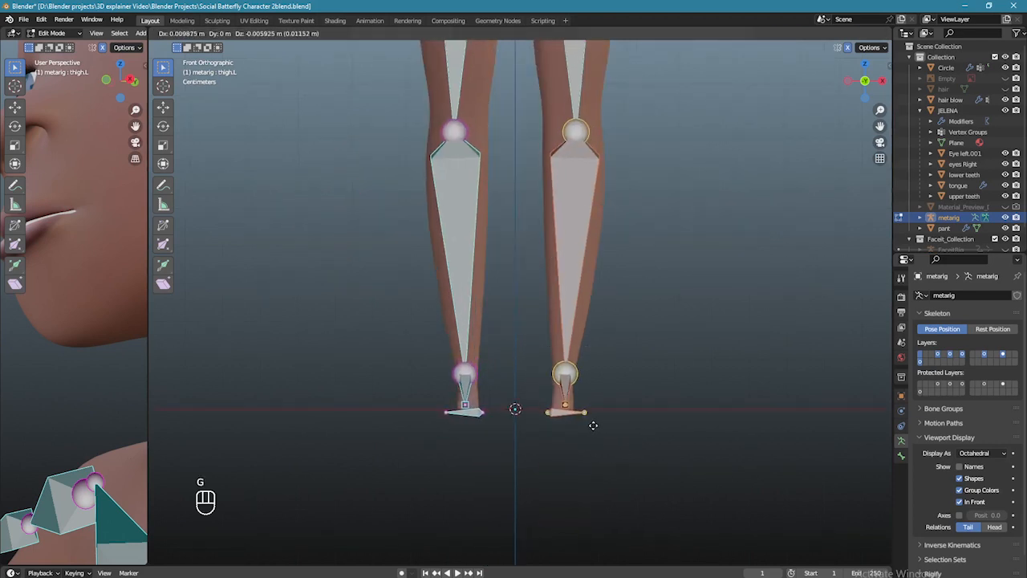
{"action": "left_click", "coordinate": [606, 412]}
{"action": "key", "text": "ctrl+z"}
{"action": "key", "text": "ctrl+z"}
- Widen the left view and switch it to a side view framed on the foot
{"action": "scroll", "coordinate": [631, 374], "scroll_direction": "down", "scroll_amount": 1}
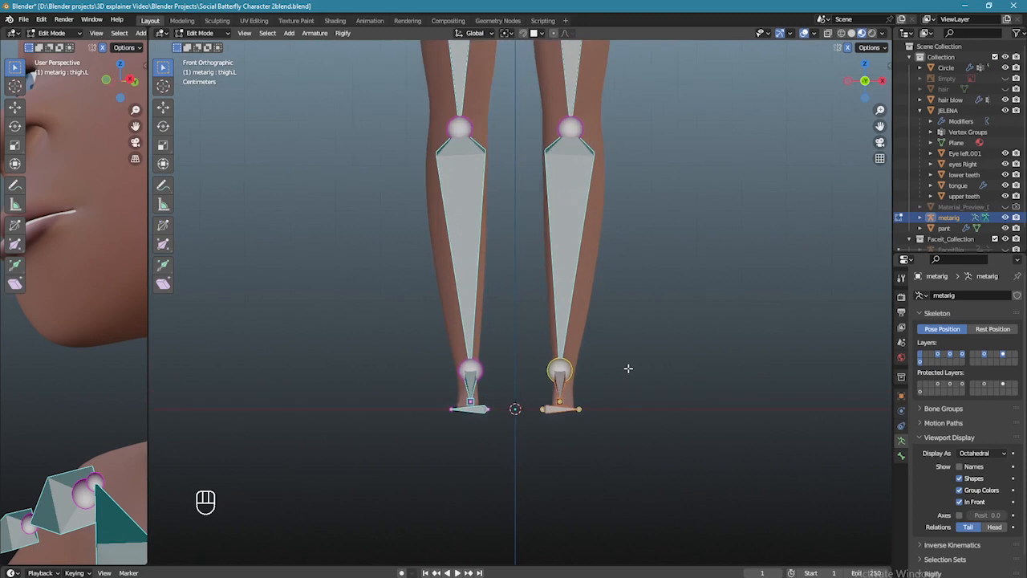
{"action": "scroll", "coordinate": [629, 362], "scroll_direction": "up", "scroll_amount": 2}
{"action": "left_click_drag", "start_coordinate": [150, 383], "coordinate": [453, 383]}
{"action": "key", "text": "KP_3"}
{"action": "scroll", "coordinate": [305, 390], "scroll_direction": "down", "scroll_amount": 3}
{"action": "scroll", "coordinate": [305, 390], "scroll_direction": "up", "scroll_amount": 3}
{"action": "middle_click_drag", "start_coordinate": [305, 390], "coordinate": [309, 247], "text": "shift"}
{"action": "scroll", "coordinate": [353, 361], "scroll_direction": "up", "scroll_amount": 6}
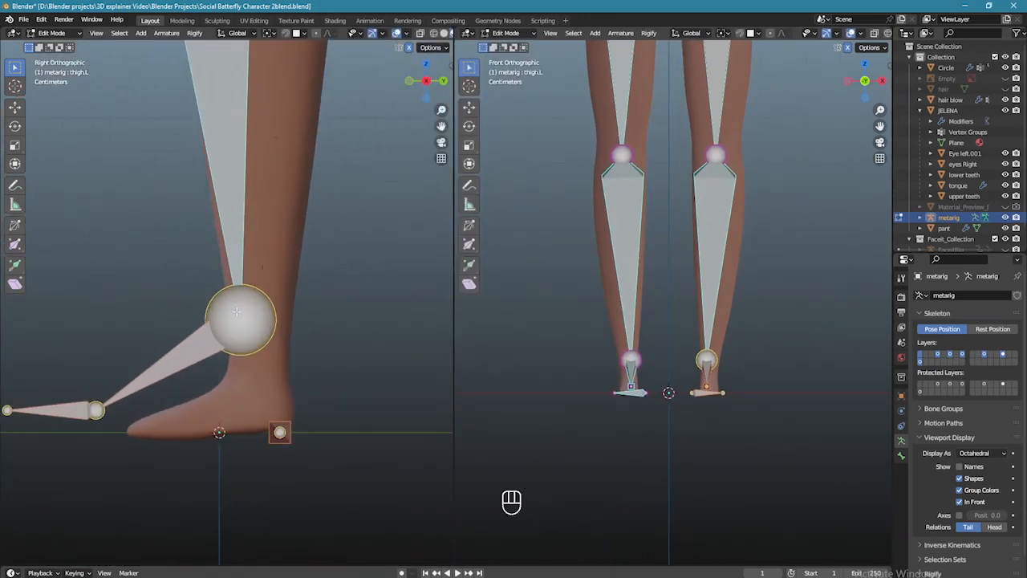
- Resize the foot bone and fit the ankle, toe and heel joints to the foot in side view
{"action": "key", "text": "s"}
{"action": "left_click", "coordinate": [231, 341]}
{"action": "key", "text": "g"}
{"action": "left_click", "coordinate": [305, 375]}
{"action": "left_click", "coordinate": [175, 431]}
{"action": "key", "text": "g"}
{"action": "left_click", "coordinate": [186, 433]}
{"action": "left_click_drag", "start_coordinate": [236, 305], "coordinate": [332, 465]}
{"action": "key", "text": "g"}
{"action": "left_click", "coordinate": [327, 406]}
{"action": "key", "text": "g"}
{"action": "left_click", "coordinate": [336, 461]}
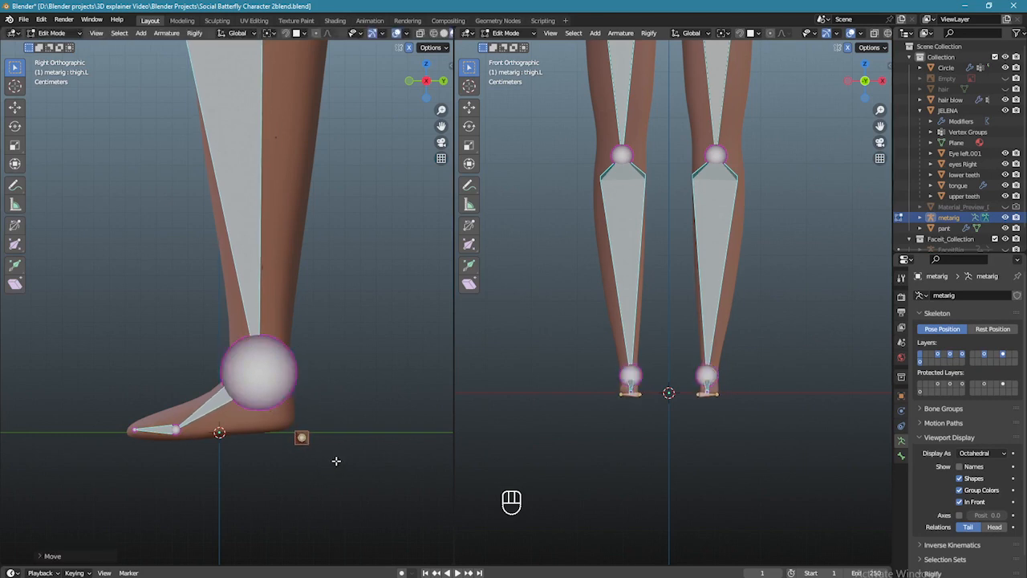
- Raise the knee joints so they sit at the character's knees
{"action": "scroll", "coordinate": [644, 426], "scroll_direction": "up", "scroll_amount": 2}
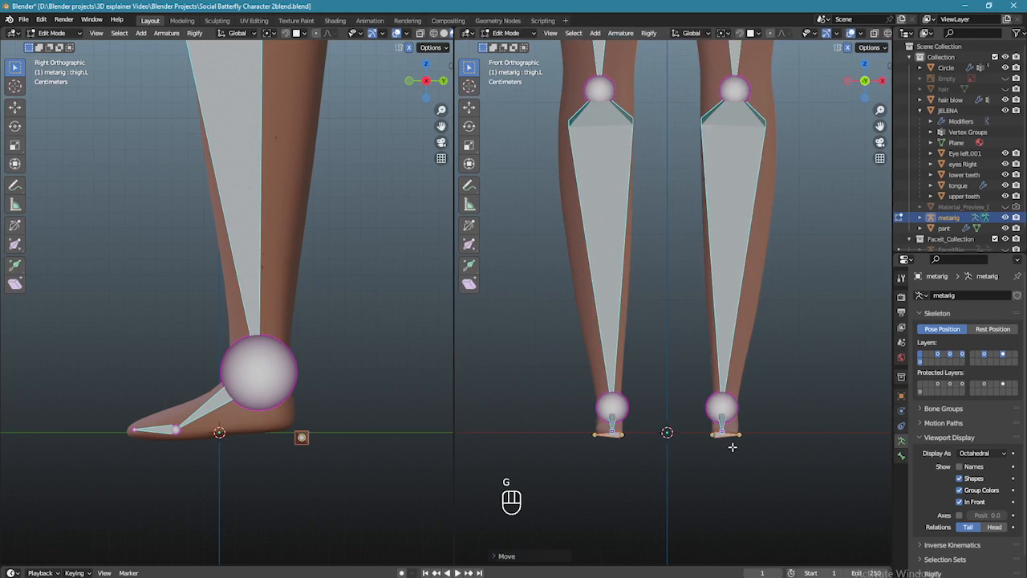
{"action": "scroll", "coordinate": [730, 447], "scroll_direction": "down", "scroll_amount": 4}
{"action": "middle_click_drag", "start_coordinate": [746, 318], "coordinate": [740, 362], "text": "shift"}
{"action": "scroll", "coordinate": [348, 271], "scroll_direction": "down", "scroll_amount": 4}
{"action": "middle_click_drag", "start_coordinate": [349, 271], "coordinate": [348, 562], "text": "shift"}
{"action": "left_click", "coordinate": [243, 292]}
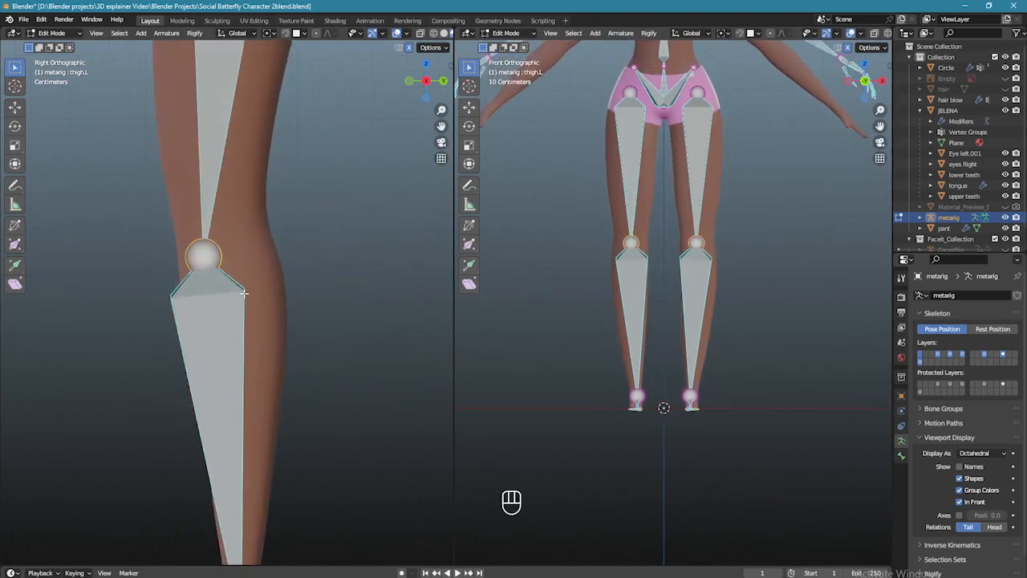
{"action": "key", "text": "g"}
{"action": "left_click", "coordinate": [238, 267]}
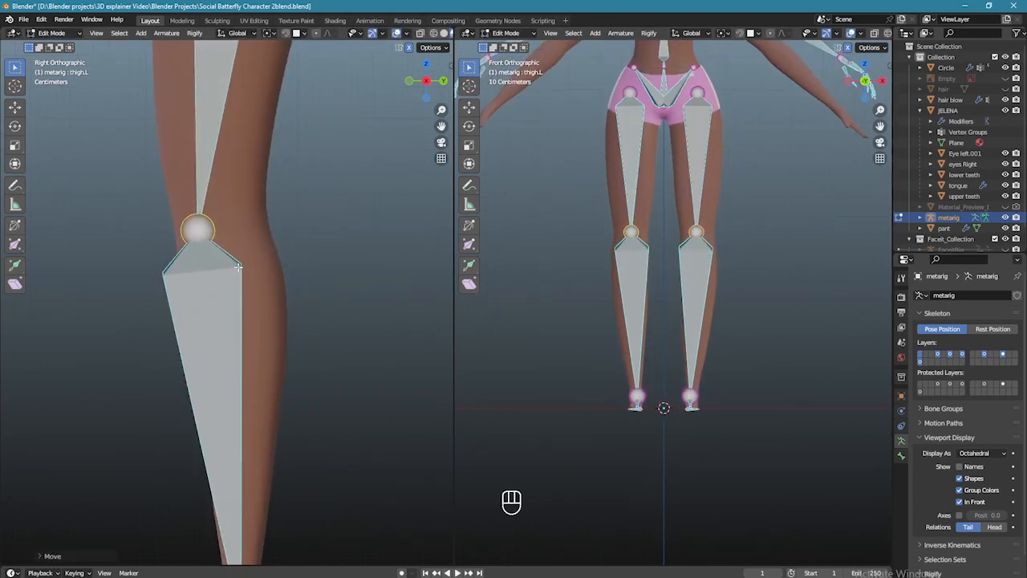
{"action": "key", "text": "g"}
{"action": "left_click", "coordinate": [782, 360]}
- Move the lower spine joint up in the front view
{"action": "scroll", "coordinate": [782, 360], "scroll_direction": "down", "scroll_amount": 1}
{"action": "middle_click_drag", "start_coordinate": [744, 198], "coordinate": [727, 365], "text": "shift"}
{"action": "scroll", "coordinate": [727, 364], "scroll_direction": "up", "scroll_amount": 4}
{"action": "middle_click_drag", "start_coordinate": [693, 237], "coordinate": [640, 316], "text": "shift"}
{"action": "scroll", "coordinate": [640, 315], "scroll_direction": "up", "scroll_amount": 1}
{"action": "left_click_drag", "start_coordinate": [669, 325], "coordinate": [669, 326]}
{"action": "key", "text": "g"}
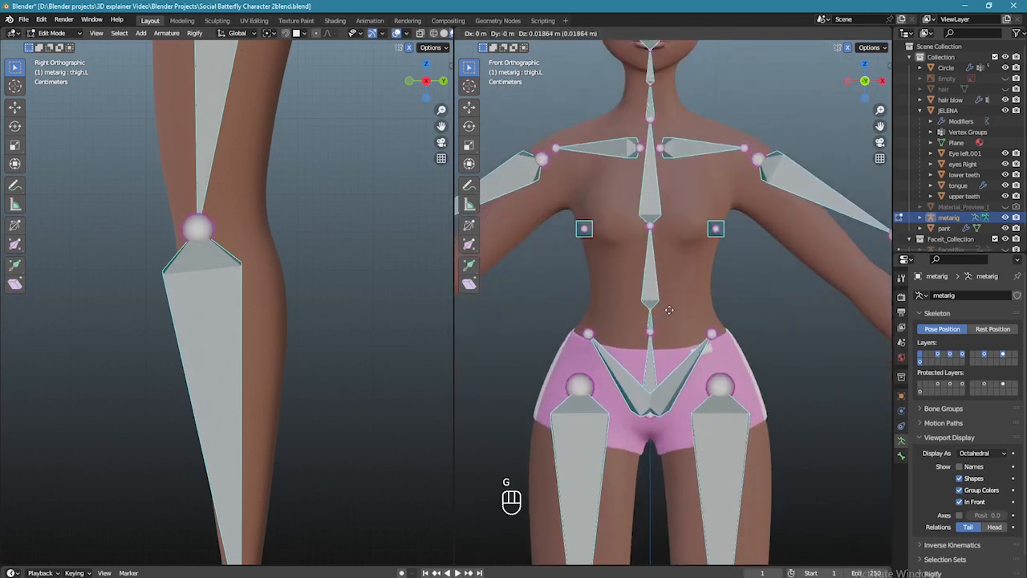
{"action": "left_click", "coordinate": [665, 282]}
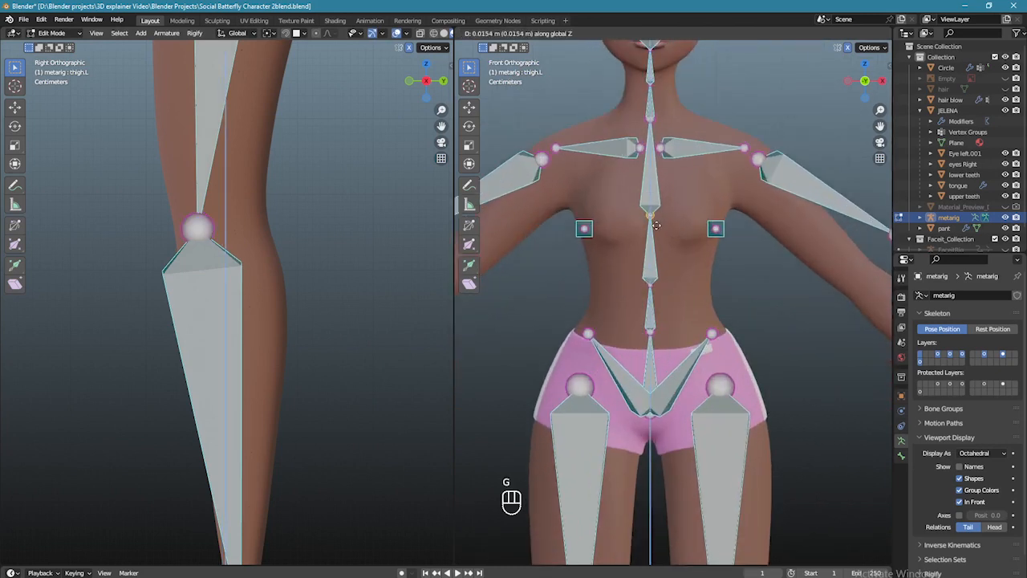
- In a right side view, move the neck-base and middle neck joints into the neck
{"action": "key", "text": "KP_3"}
{"action": "scroll", "coordinate": [706, 339], "scroll_direction": "up", "scroll_amount": 4}
{"action": "middle_click_drag", "start_coordinate": [729, 170], "coordinate": [626, 296], "text": "shift"}
{"action": "left_click", "coordinate": [703, 272]}
{"action": "key", "text": "g"}
{"action": "left_click", "coordinate": [713, 263]}
{"action": "left_click", "coordinate": [676, 214]}
{"action": "key", "text": "g"}
{"action": "left_click", "coordinate": [689, 215]}
- Move the head-base joint and raise the head tip joint to the crown
{"action": "left_click_drag", "start_coordinate": [636, 128], "coordinate": [679, 156]}
{"action": "key", "text": "g"}
{"action": "left_click", "coordinate": [671, 172]}
{"action": "scroll", "coordinate": [670, 171], "scroll_direction": "down", "scroll_amount": 4}
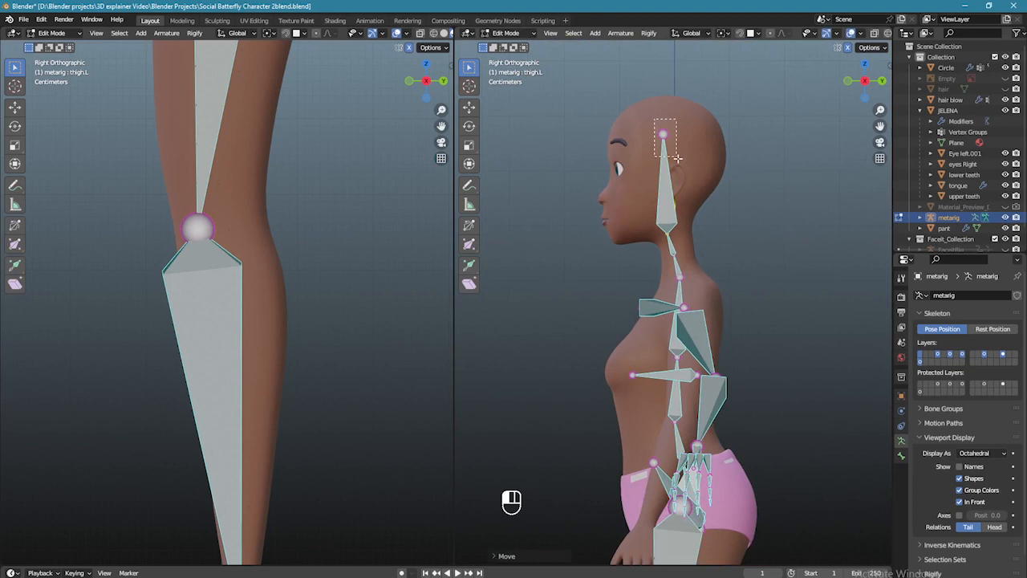
{"action": "key", "text": "g"}
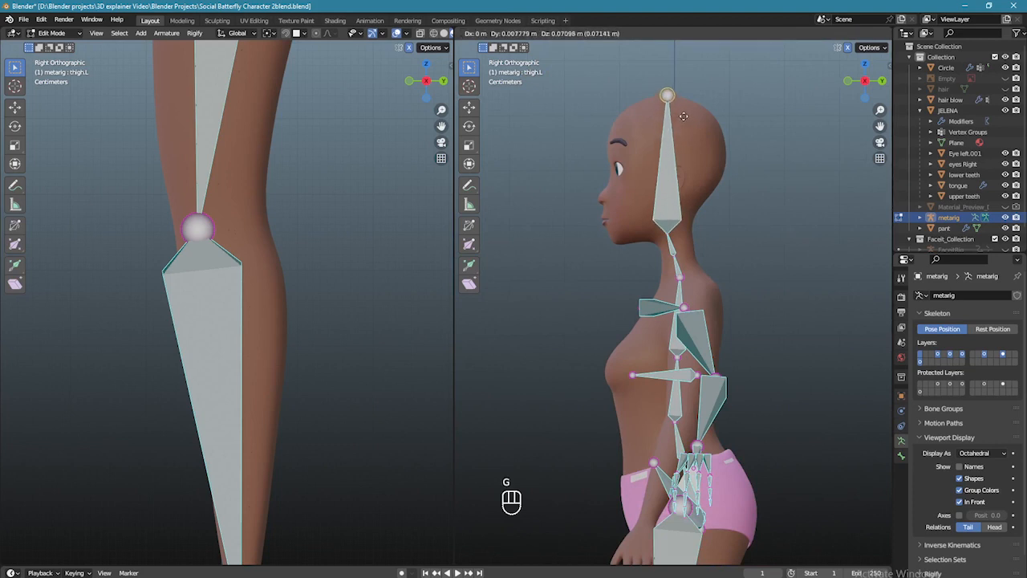
{"action": "left_click", "coordinate": [683, 115]}
- In front view, move the mirrored chest bones, then box-select the hip, leg and chest bones
{"action": "middle_click_drag", "start_coordinate": [683, 116], "coordinate": [752, 233]}
{"action": "scroll", "coordinate": [749, 331], "scroll_direction": "up", "scroll_amount": 3}
{"action": "scroll", "coordinate": [748, 329], "scroll_direction": "up", "scroll_amount": 2}
{"action": "key", "text": "KP_1"}
{"action": "key", "text": "g"}
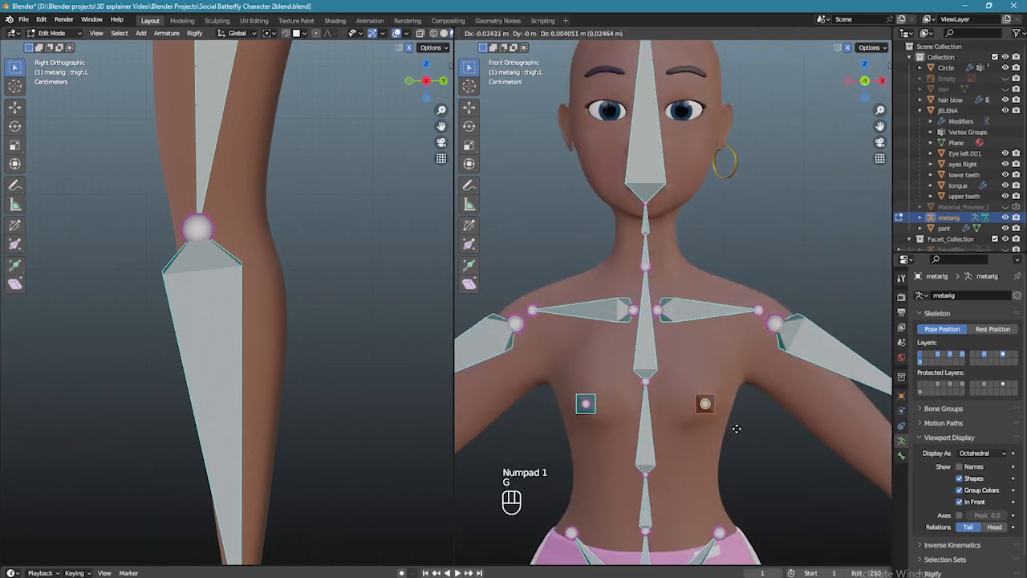
{"action": "left_click", "coordinate": [733, 428]}
{"action": "scroll", "coordinate": [607, 245], "scroll_direction": "down", "scroll_amount": 5}
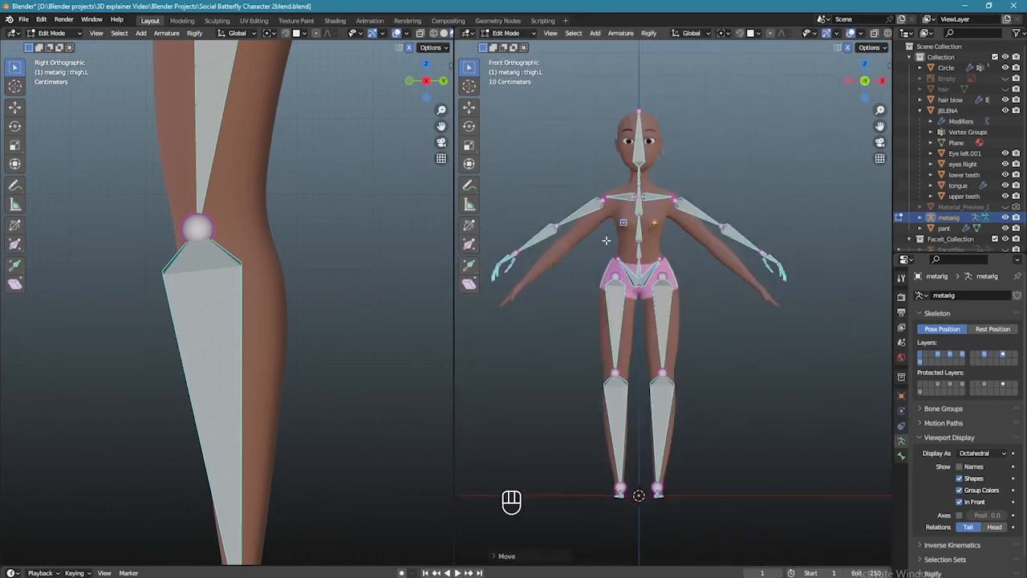
{"action": "left_click_drag", "start_coordinate": [601, 225], "coordinate": [695, 545]}
- Hide the hip and leg bones, delete the lower spine bone, and hide the selected bones
{"action": "key", "text": "h"}
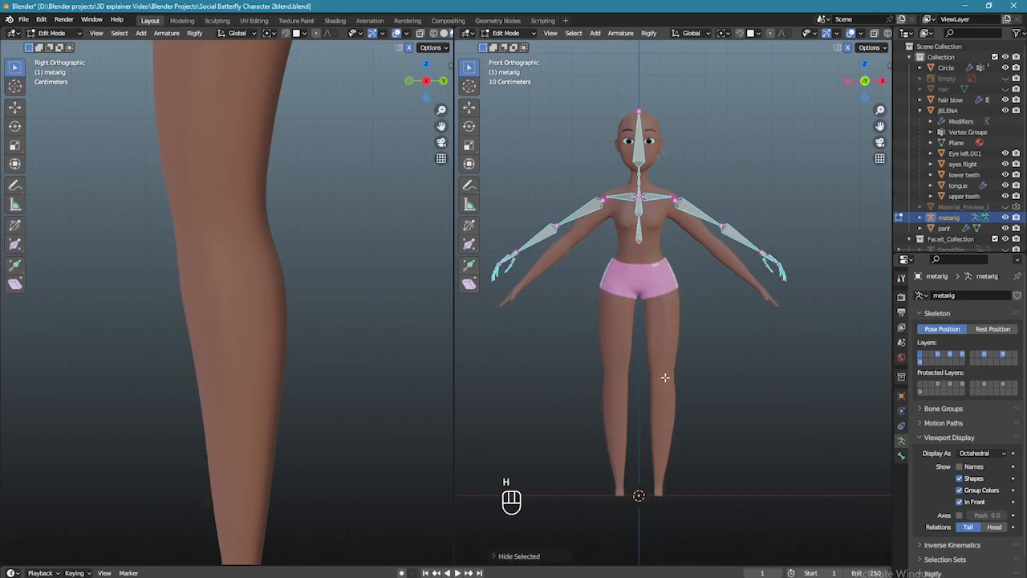
{"action": "scroll", "coordinate": [659, 381], "scroll_direction": "up", "scroll_amount": 1}
{"action": "middle_click_drag", "start_coordinate": [652, 334], "coordinate": [640, 452], "text": "shift"}
{"action": "left_click", "coordinate": [619, 329]}
{"action": "key", "text": "Delete"}
{"action": "left_click", "coordinate": [647, 353]}
{"action": "key", "text": "h"}
{"action": "scroll", "coordinate": [680, 410], "scroll_direction": "down", "scroll_amount": 3}
{"action": "middle_click_drag", "start_coordinate": [662, 411], "coordinate": [610, 160], "text": "shift"}
- Switch the rig to Pose Mode and back to Edit Mode, zooming in on the rig
{"action": "left_click", "coordinate": [507, 32]}
{"action": "left_click", "coordinate": [510, 69]}
{"action": "left_click", "coordinate": [507, 33]}
{"action": "left_click", "coordinate": [515, 58]}
{"action": "scroll", "coordinate": [646, 186], "scroll_direction": "up", "scroll_amount": 3}
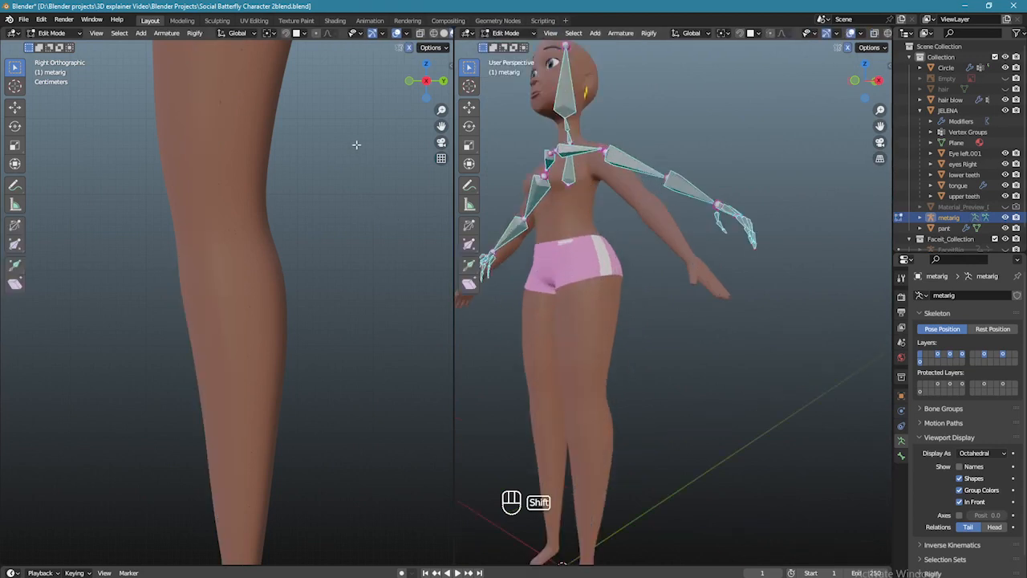
{"action": "scroll", "coordinate": [365, 273], "scroll_direction": "up", "scroll_amount": 10, "text": "shift"}
{"action": "scroll", "coordinate": [355, 280], "scroll_direction": "up", "scroll_amount": 1, "text": "shift"}
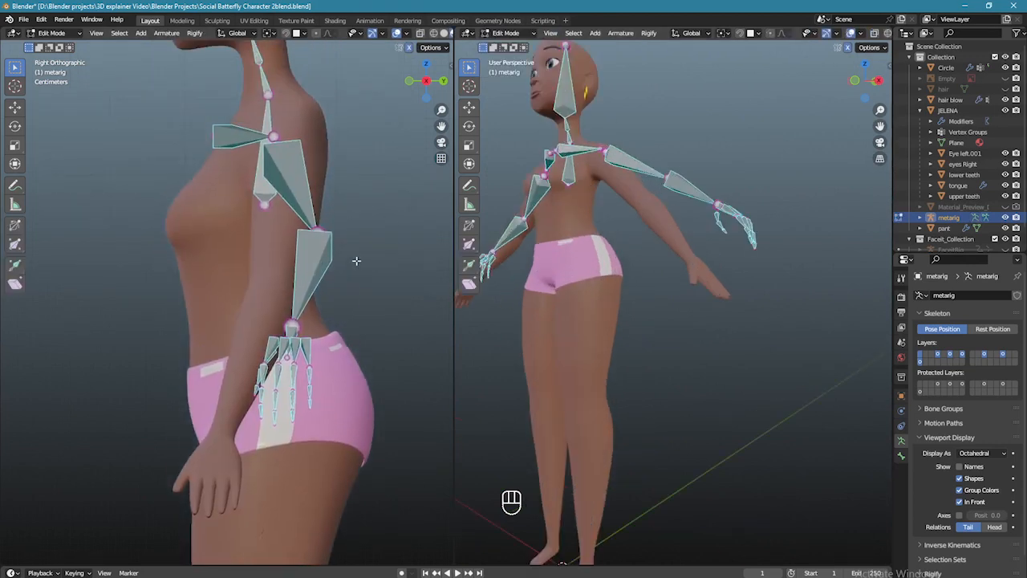
{"action": "scroll", "coordinate": [350, 258], "scroll_direction": "down", "scroll_amount": 3}
- From the front view, move the left upper-arm joint into the character's shoulder
{"action": "key", "text": "KP_3"}
{"action": "key", "text": "KP_3"}
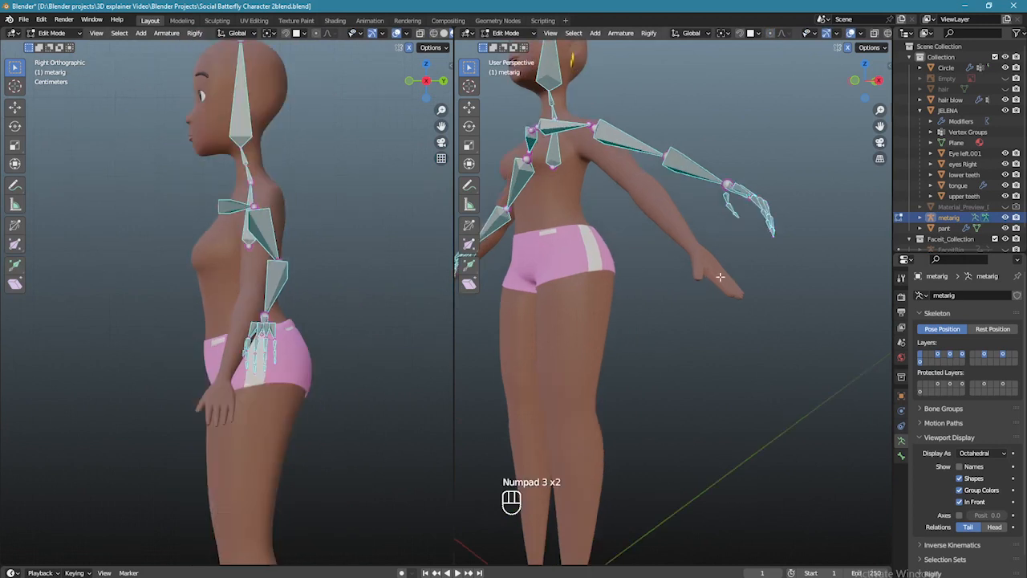
{"action": "key", "text": "KP_1"}
{"action": "middle_click_drag", "start_coordinate": [722, 228], "coordinate": [797, 221], "text": "shift"}
{"action": "scroll", "coordinate": [797, 220], "scroll_direction": "up", "scroll_amount": 1}
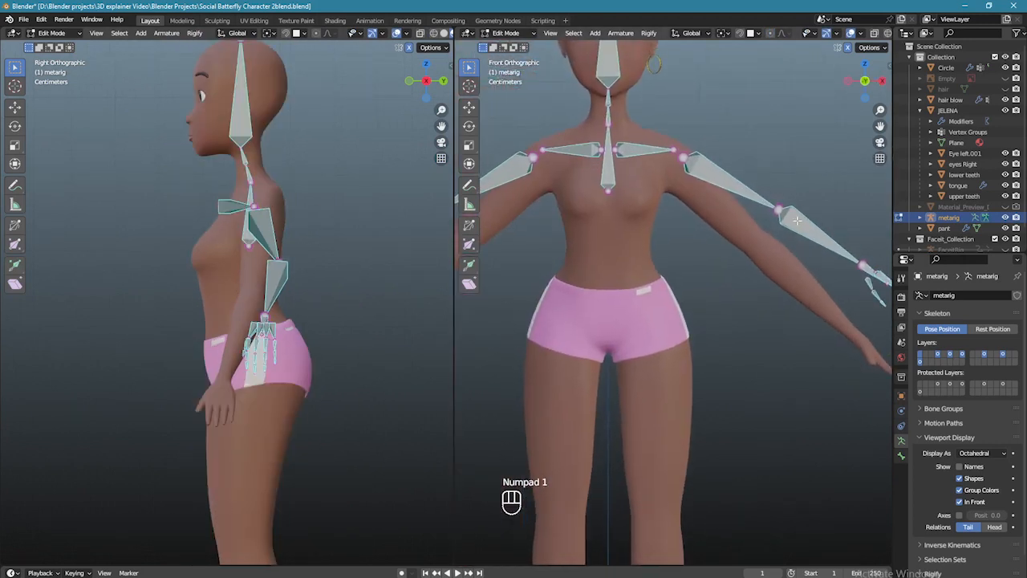
{"action": "left_click_drag", "start_coordinate": [743, 169], "coordinate": [804, 243]}
{"action": "key", "text": "g"}
{"action": "left_click", "coordinate": [784, 271]}
- Select all left hand and finger bones and try lowering them, then undo the move
{"action": "scroll", "coordinate": [784, 272], "scroll_direction": "down", "scroll_amount": 2}
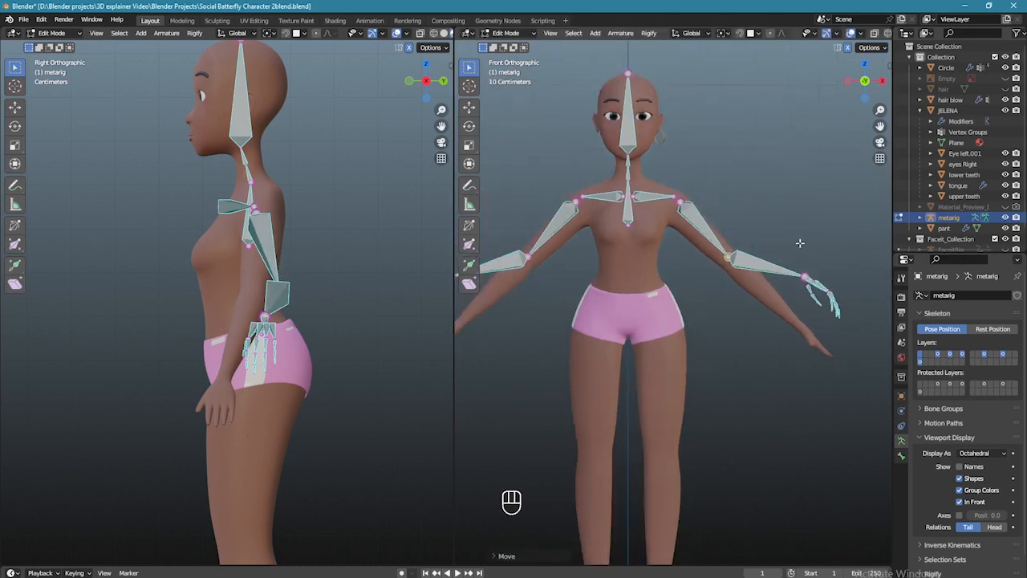
{"action": "middle_click_drag", "start_coordinate": [815, 237], "coordinate": [725, 216], "text": "shift"}
{"action": "scroll", "coordinate": [725, 216], "scroll_direction": "up", "scroll_amount": 3}
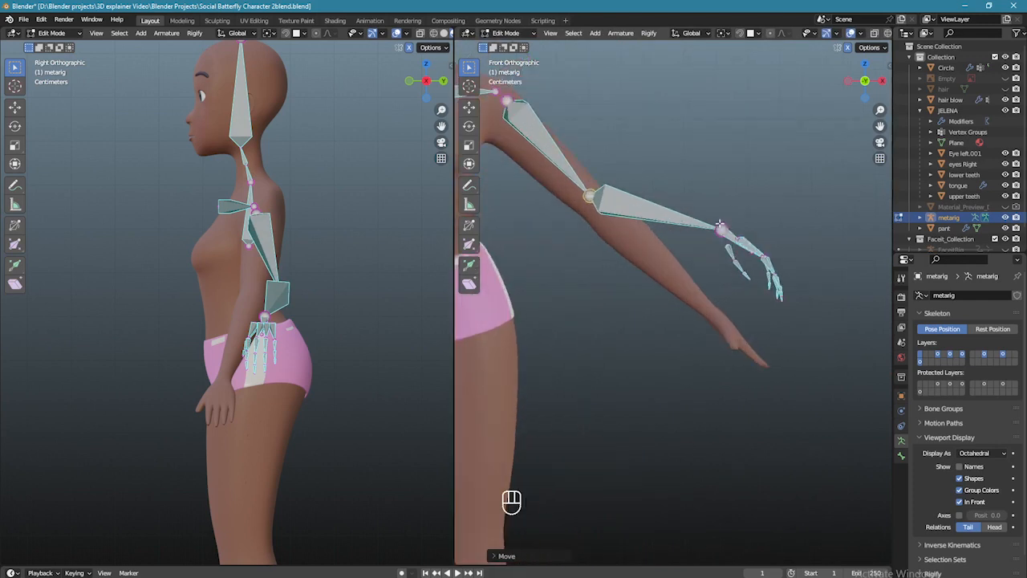
{"action": "scroll", "coordinate": [692, 233], "scroll_direction": "up", "scroll_amount": 1}
{"action": "left_click_drag", "start_coordinate": [703, 174], "coordinate": [838, 328]}
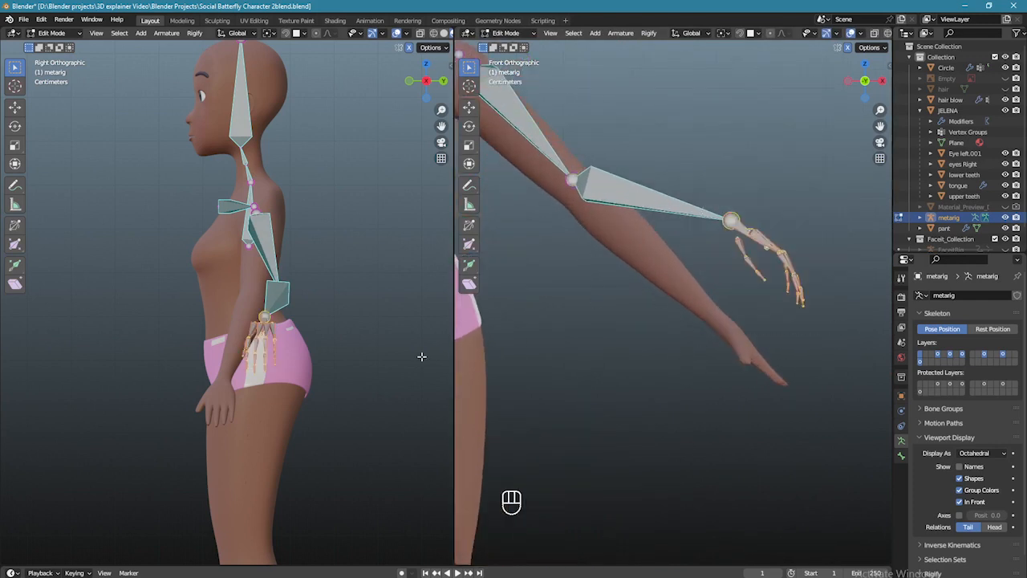
{"action": "key", "text": "g"}
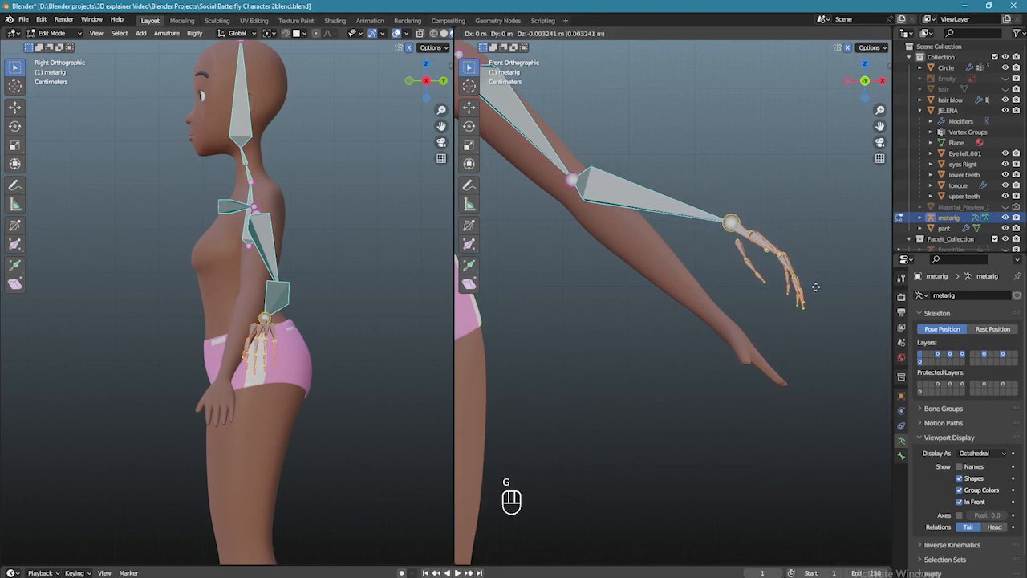
{"action": "left_click", "coordinate": [814, 390]}
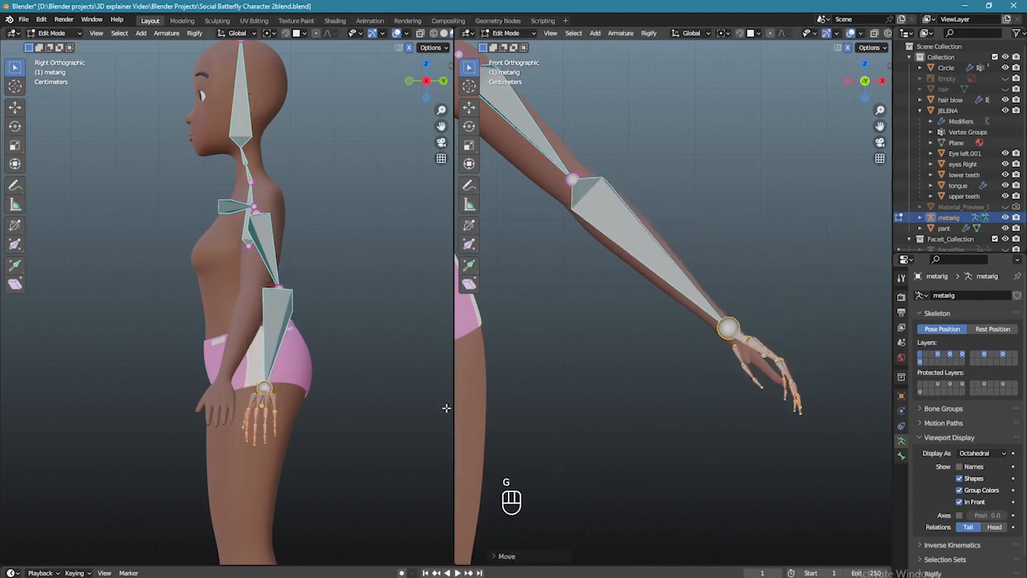
{"action": "key", "text": "ctrl+z"}
- Reposition the forearm bones in side view, then scale down and move the hand bones onto the hand
{"action": "key", "text": "g"}
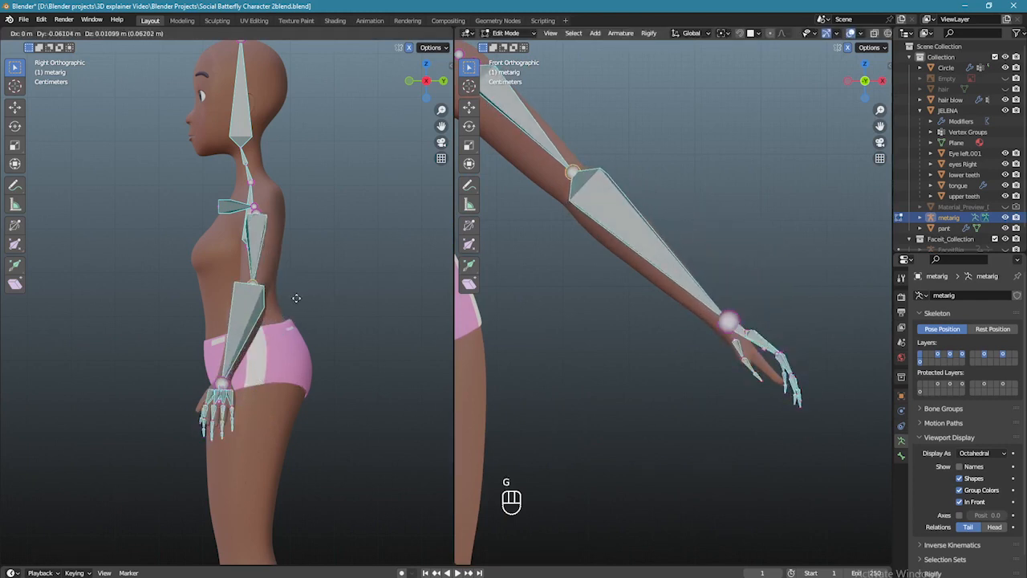
{"action": "left_click", "coordinate": [301, 299]}
{"action": "left_click_drag", "start_coordinate": [700, 288], "coordinate": [819, 408]}
{"action": "scroll", "coordinate": [781, 332], "scroll_direction": "up", "scroll_amount": 3}
{"action": "key", "text": "s"}
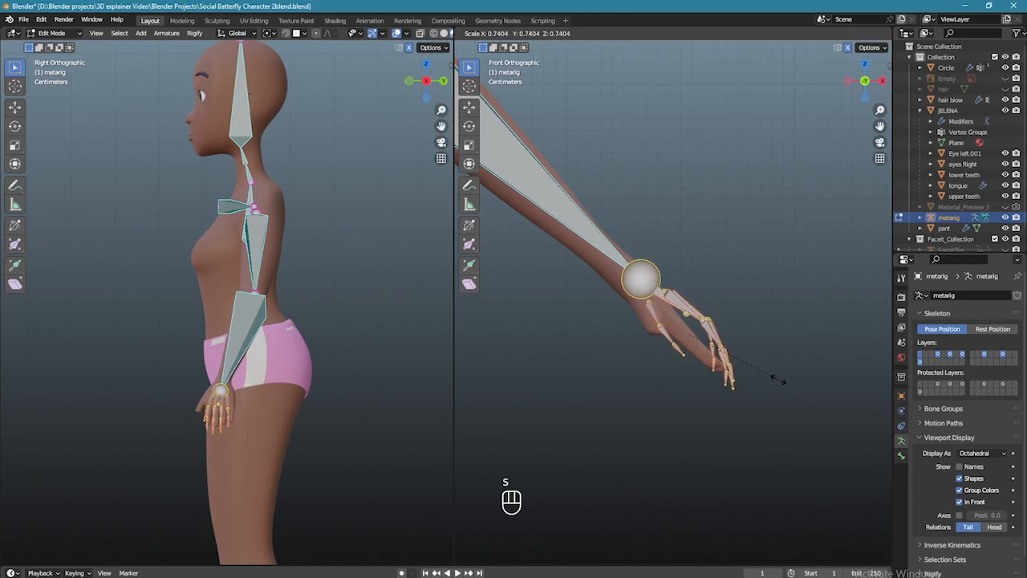
{"action": "left_click", "coordinate": [779, 380]}
{"action": "key", "text": "g"}
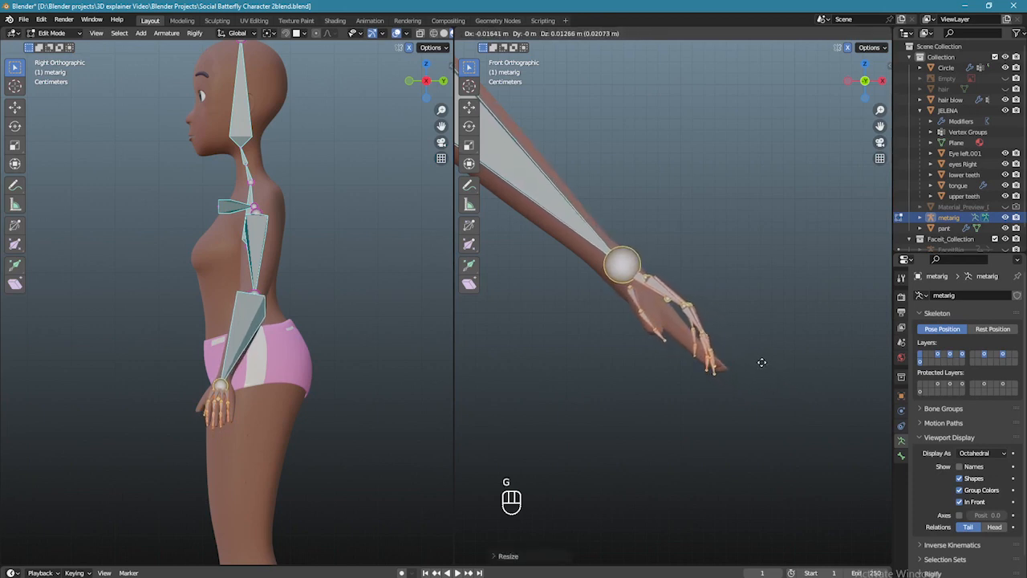
{"action": "left_click", "coordinate": [762, 362]}
- Frame the hand in side and back views and move the first pinky joint into the pinky
{"action": "scroll", "coordinate": [758, 373], "scroll_direction": "up", "scroll_amount": 3}
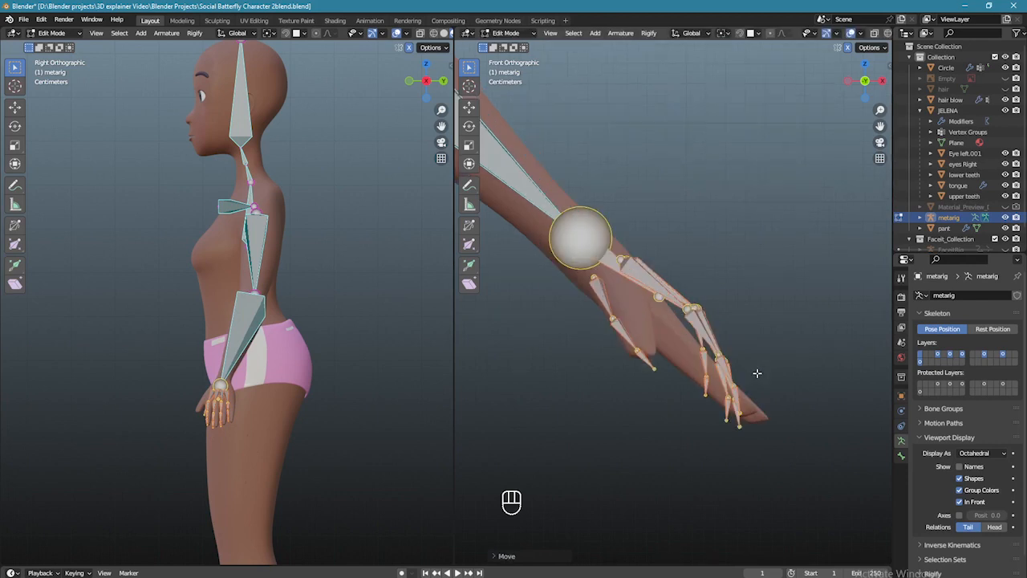
{"action": "scroll", "coordinate": [305, 370], "scroll_direction": "up", "scroll_amount": 6}
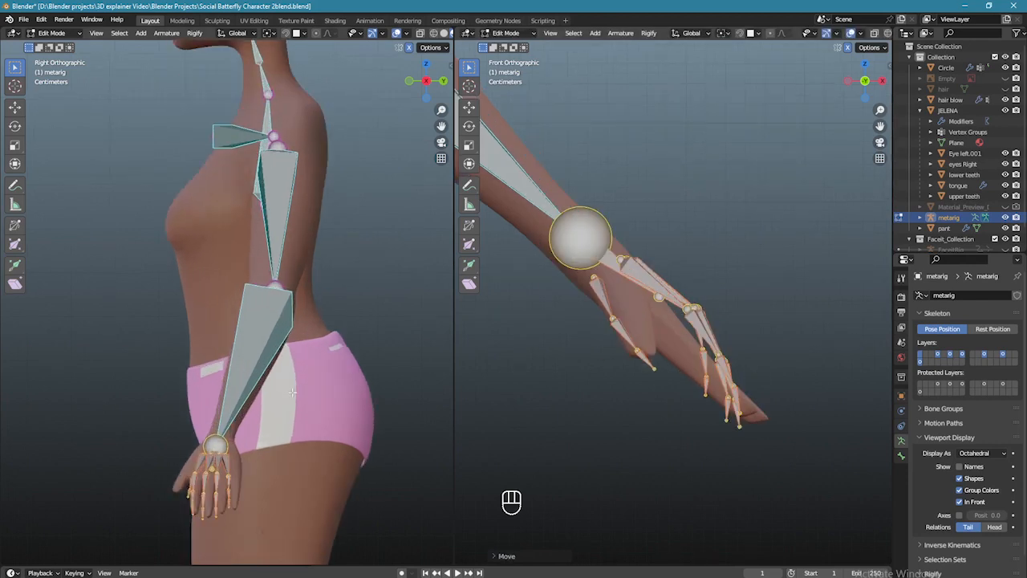
{"action": "middle_click_drag", "start_coordinate": [265, 385], "coordinate": [292, 323], "text": "shift"}
{"action": "scroll", "coordinate": [310, 292], "scroll_direction": "up", "scroll_amount": 3}
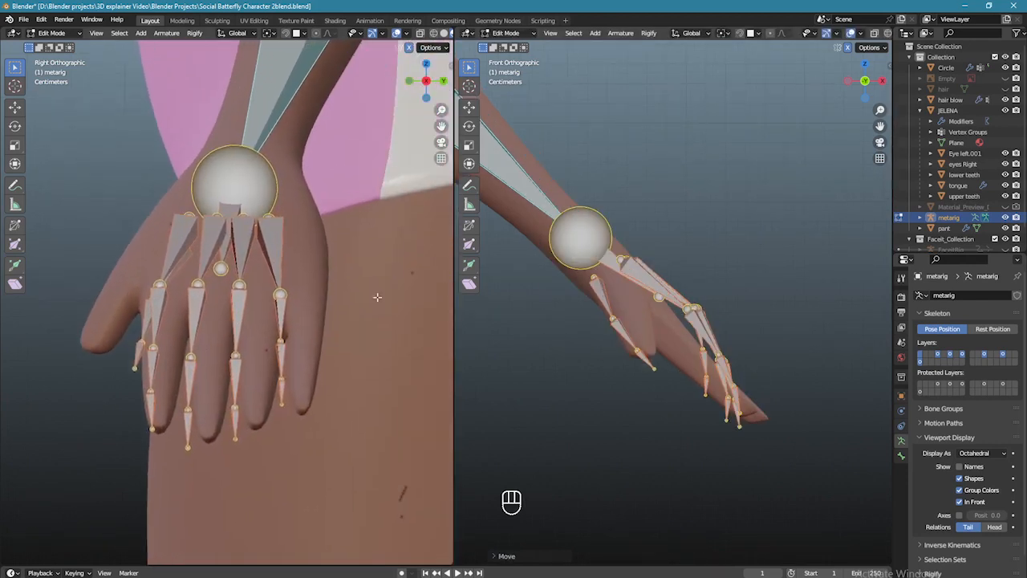
{"action": "key", "text": "ctrl+KP_1"}
{"action": "scroll", "coordinate": [682, 337], "scroll_direction": "up", "scroll_amount": 4}
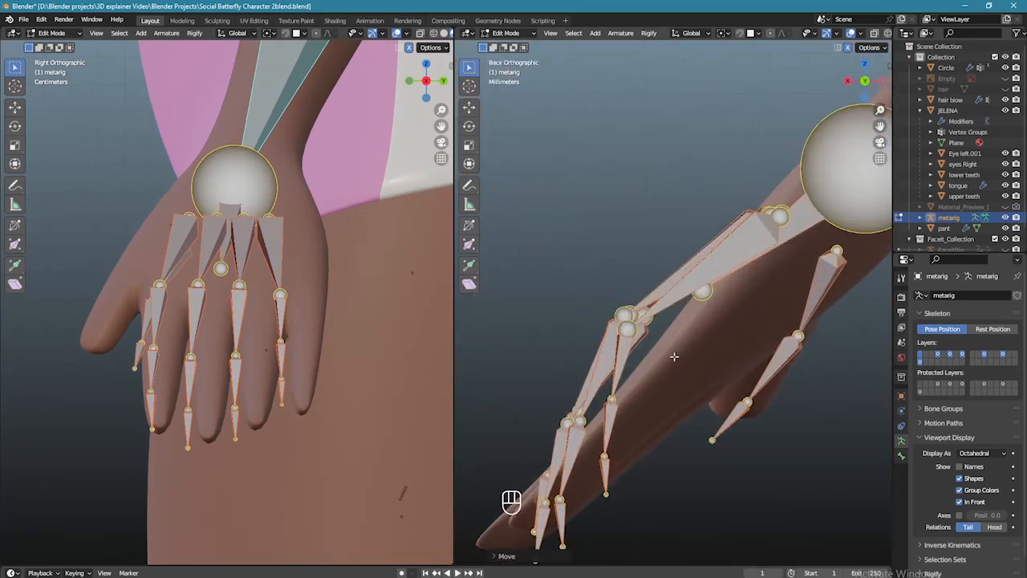
{"action": "key", "text": "g"}
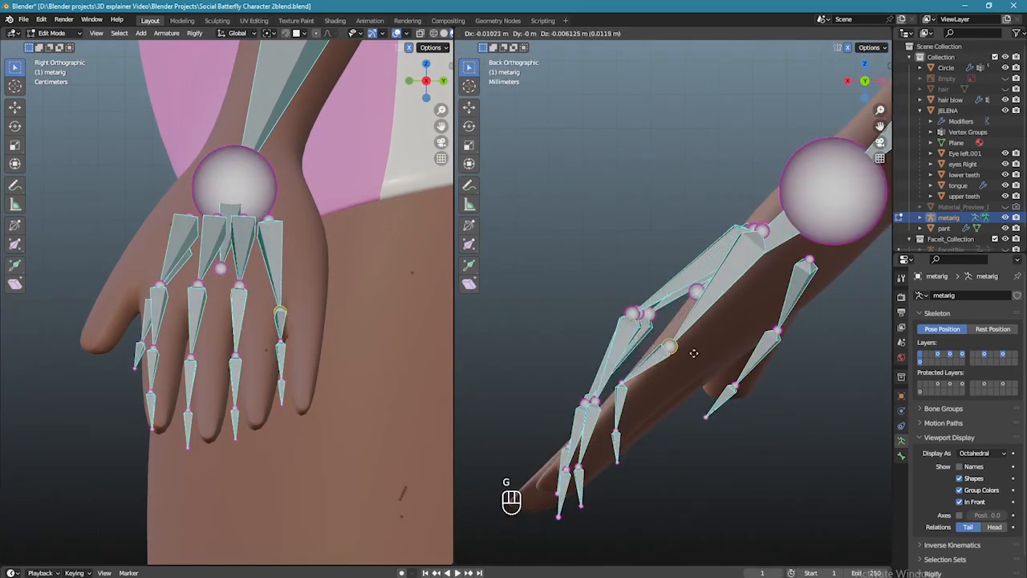
{"action": "left_click", "coordinate": [693, 354]}
- Align the remaining pinky joints and the pinky tip along the pinky finger
{"action": "key", "text": "g"}
{"action": "left_click", "coordinate": [330, 318]}
{"action": "left_click", "coordinate": [281, 345]}
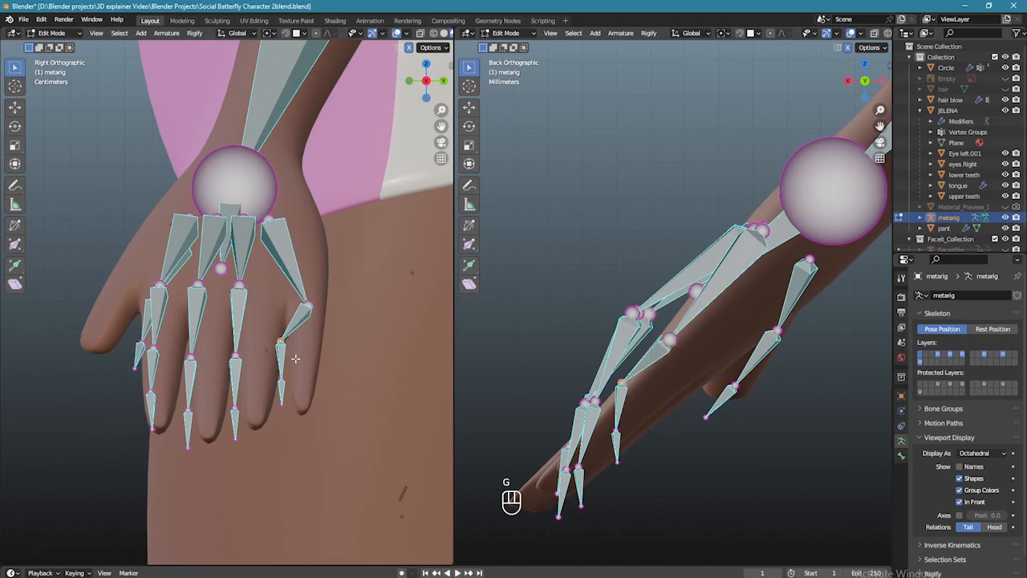
{"action": "key", "text": "g"}
{"action": "left_click", "coordinate": [317, 393]}
{"action": "key", "text": "g"}
{"action": "left_click", "coordinate": [319, 423]}
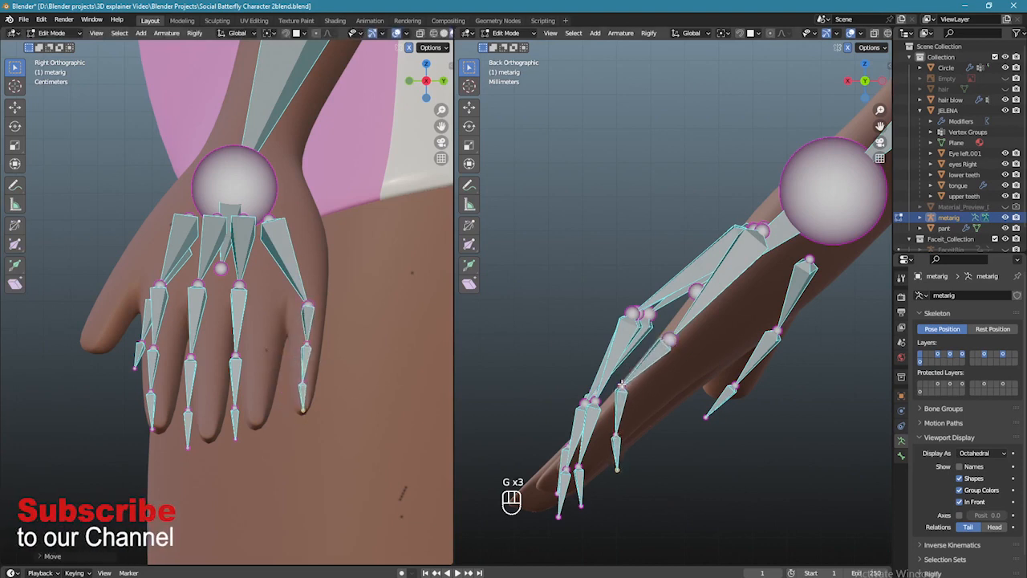
{"action": "left_click", "coordinate": [642, 460]}
- Pull the ring-finger tip toward the other fingers and adjust a ring-finger joint from the side
{"action": "left_click_drag", "start_coordinate": [628, 474], "coordinate": [590, 488]}
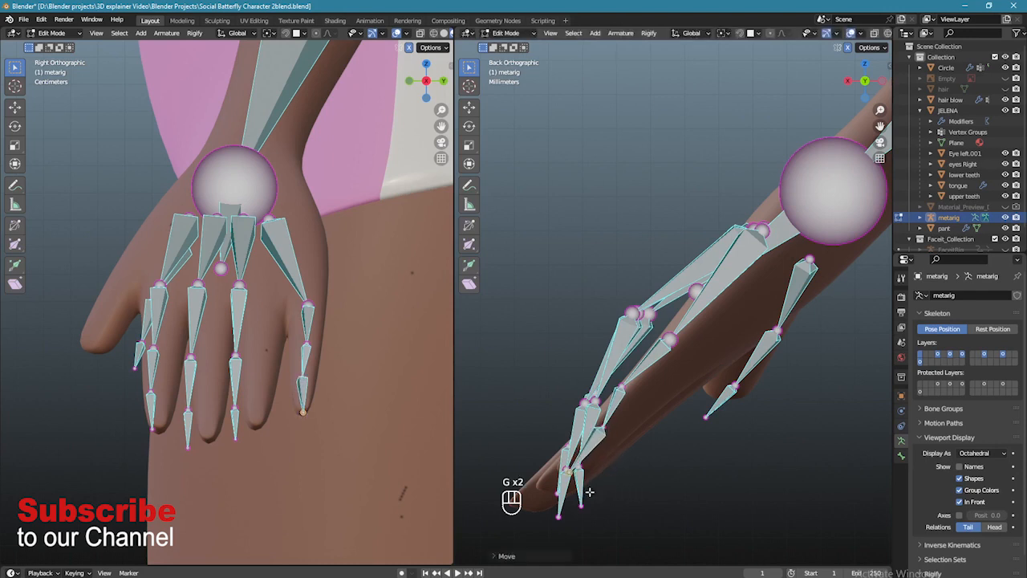
{"action": "key", "text": "g"}
{"action": "left_click", "coordinate": [676, 383]}
{"action": "left_click", "coordinate": [669, 338]}
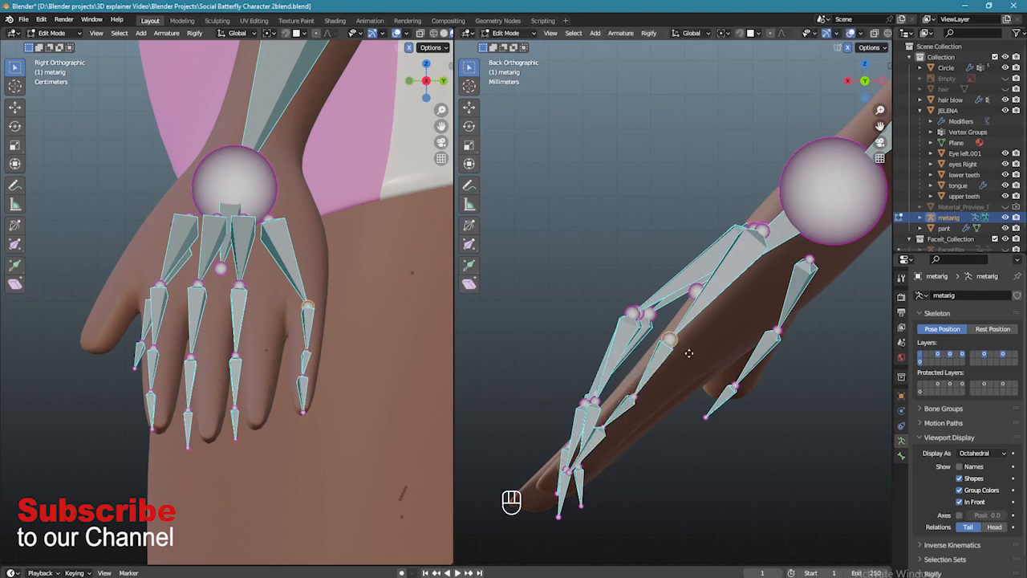
{"action": "left_click_drag", "start_coordinate": [669, 337], "coordinate": [696, 359]}
{"action": "key", "text": "g"}
{"action": "left_click", "coordinate": [303, 343]}
- Nudge the remaining ring-finger joints into the finger
{"action": "key", "text": "g"}
{"action": "left_click", "coordinate": [305, 341]}
{"action": "key", "text": "g"}
{"action": "left_click", "coordinate": [306, 337]}
{"action": "key", "text": "g"}
{"action": "left_click", "coordinate": [305, 335]}
- Shift the palm.04.L bone head and a finger joint slightly to the right
{"action": "left_click", "coordinate": [298, 252]}
{"action": "key", "text": "g"}
{"action": "left_click", "coordinate": [310, 257]}
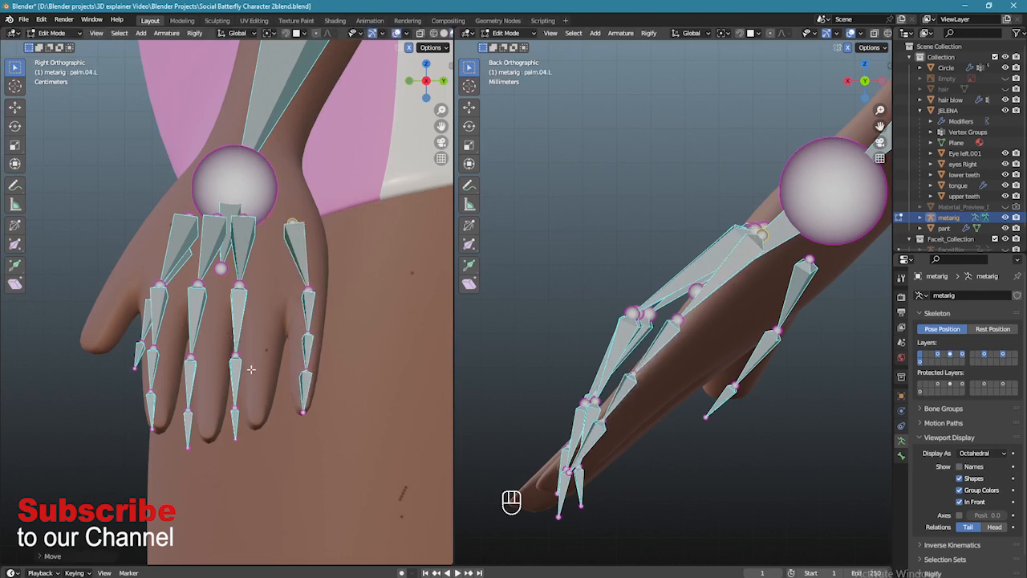
{"action": "left_click_drag", "start_coordinate": [229, 349], "coordinate": [250, 367]}
{"action": "key", "text": "g"}
{"action": "left_click", "coordinate": [270, 362]}
- Align the index-finger tip and joints, and move the middle-finger knuckle joint right
{"action": "left_click", "coordinate": [234, 433]}
{"action": "key", "text": "g"}
{"action": "left_click", "coordinate": [243, 440]}
{"action": "key", "text": "g"}
{"action": "left_click", "coordinate": [235, 343]}
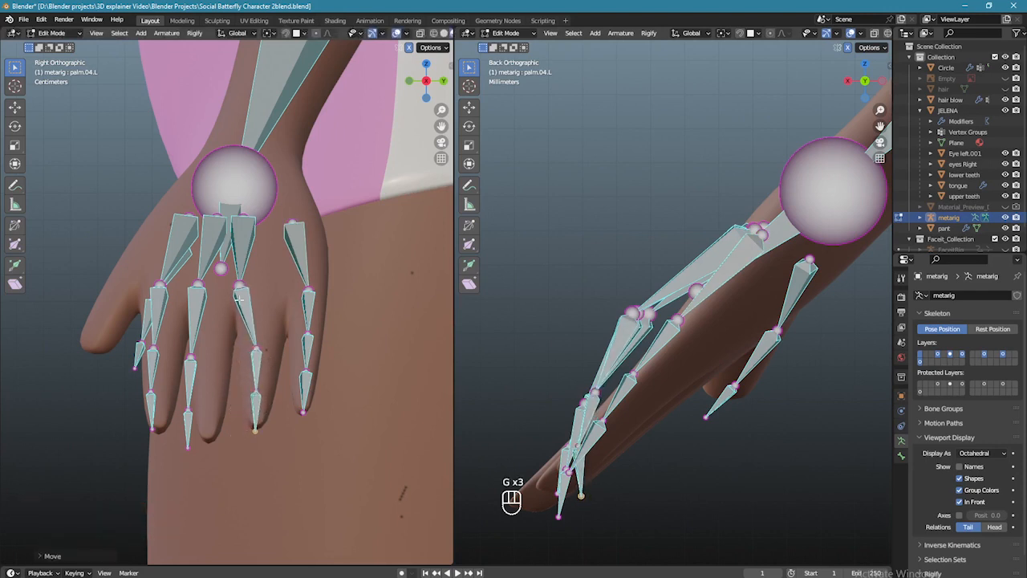
{"action": "left_click", "coordinate": [240, 287]}
{"action": "key", "text": "g"}
{"action": "left_click", "coordinate": [259, 292]}
- Fit the middle-finger joints and tip along the middle finger, then select the palm.03.L bone
{"action": "key", "text": "g"}
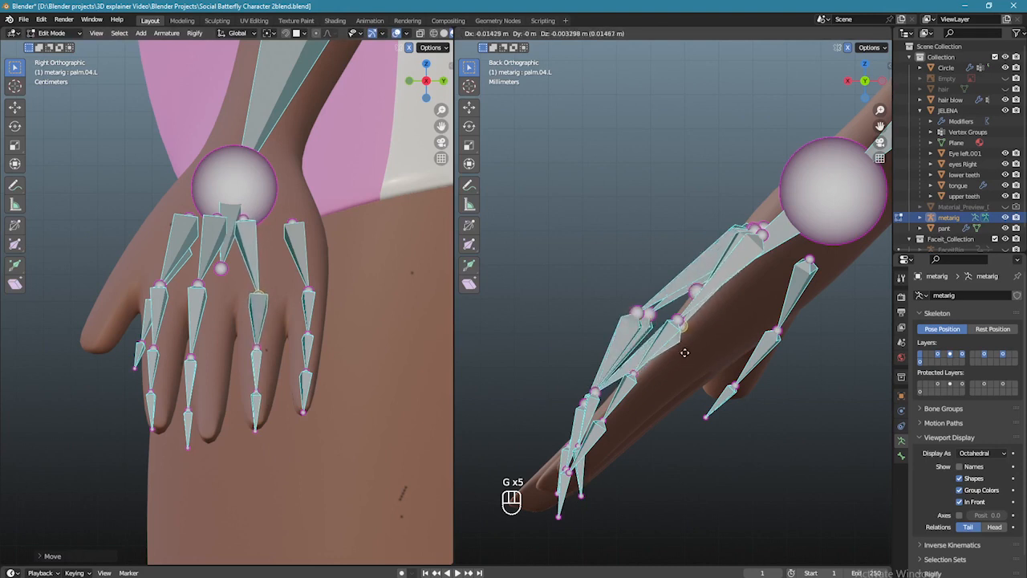
{"action": "left_click", "coordinate": [683, 354]}
{"action": "left_click", "coordinate": [683, 323]}
{"action": "key", "text": "g"}
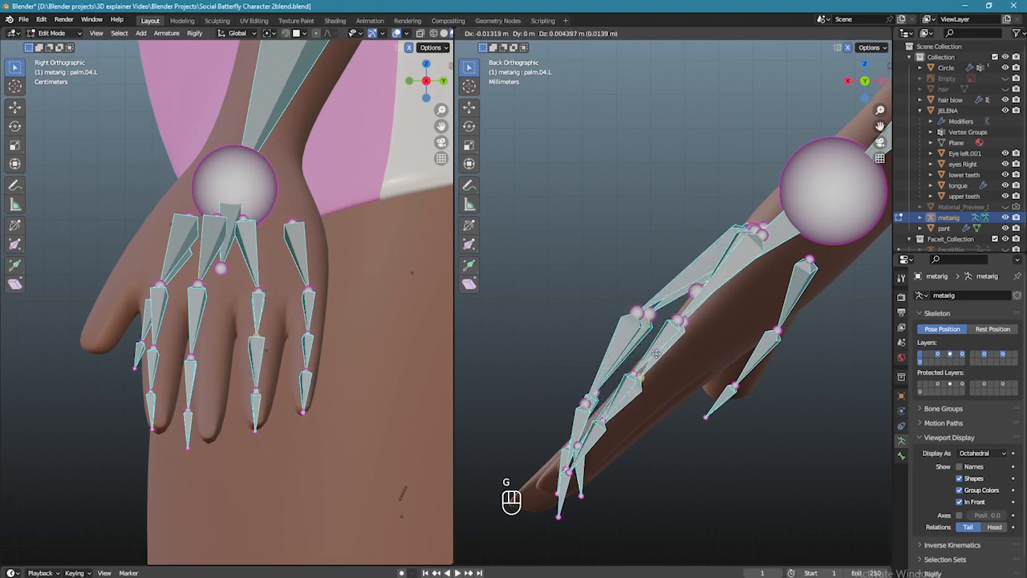
{"action": "left_click", "coordinate": [656, 354]}
{"action": "left_click", "coordinate": [255, 392]}
{"action": "key", "text": "g"}
{"action": "left_click", "coordinate": [433, 445]}
{"action": "left_click", "coordinate": [560, 493]}
{"action": "key", "text": "g"}
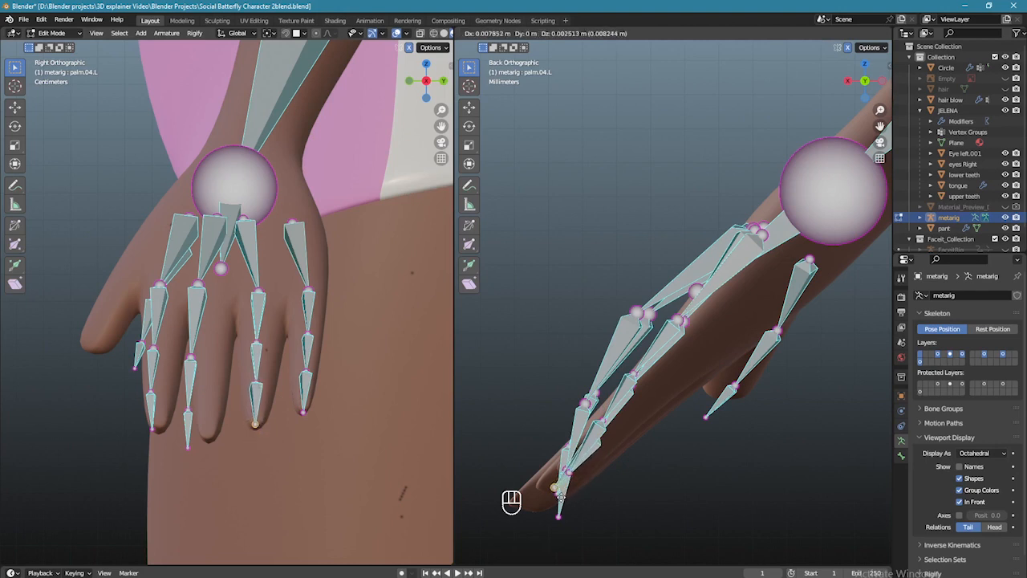
{"action": "left_click", "coordinate": [560, 497]}
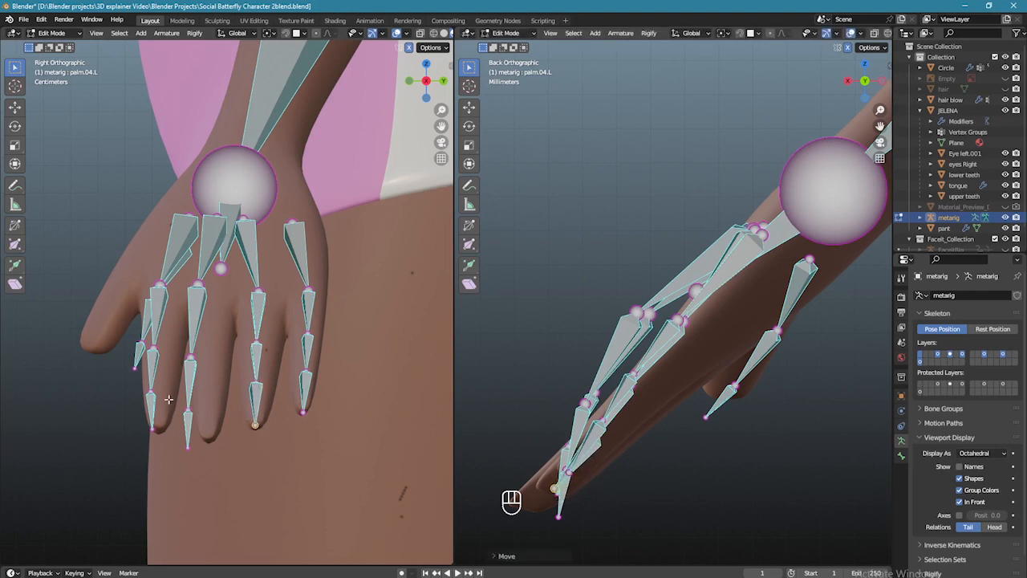
{"action": "left_click", "coordinate": [242, 217]}
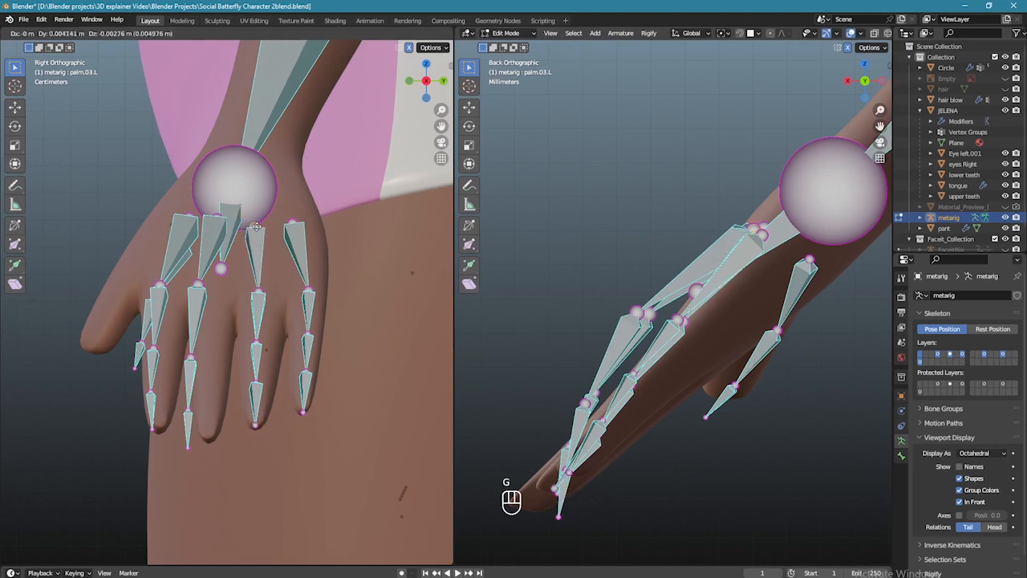
- Lock in the palm.03.L bone and fit the ring-finger joints inside the finger
{"action": "left_click", "coordinate": [256, 229]}
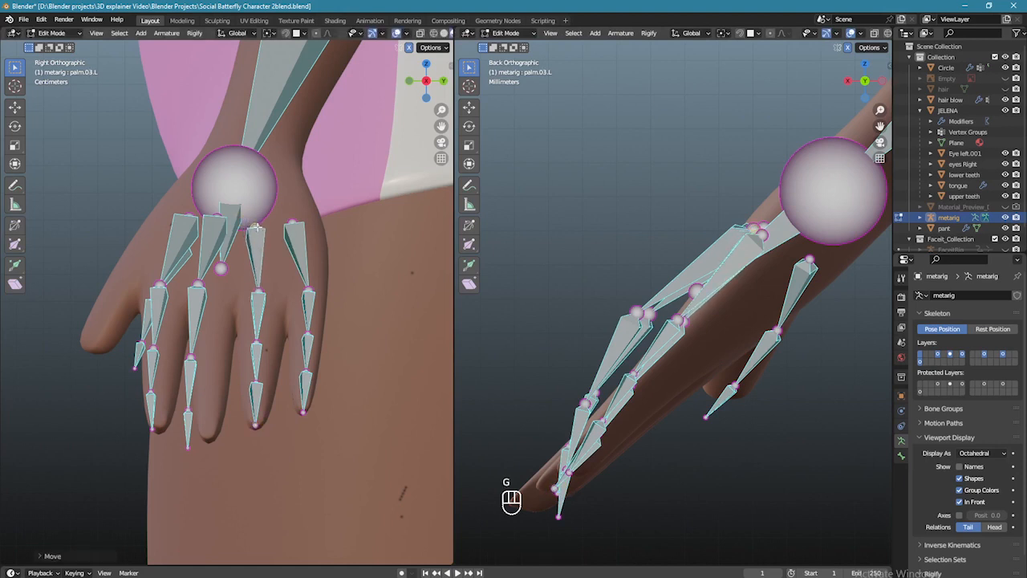
{"action": "left_click", "coordinate": [198, 285]}
{"action": "key", "text": "g"}
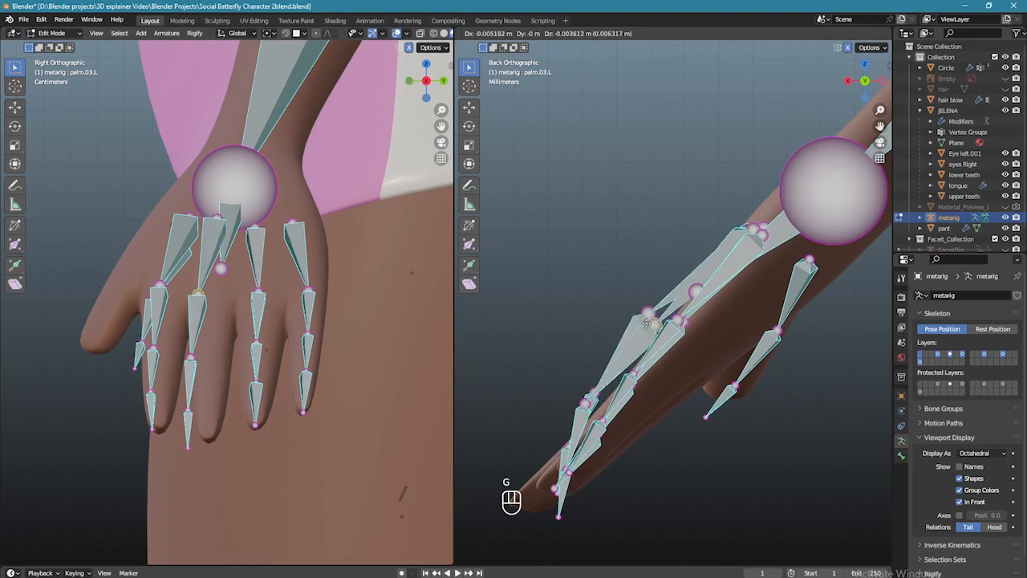
{"action": "left_click", "coordinate": [288, 352]}
{"action": "key", "text": "g"}
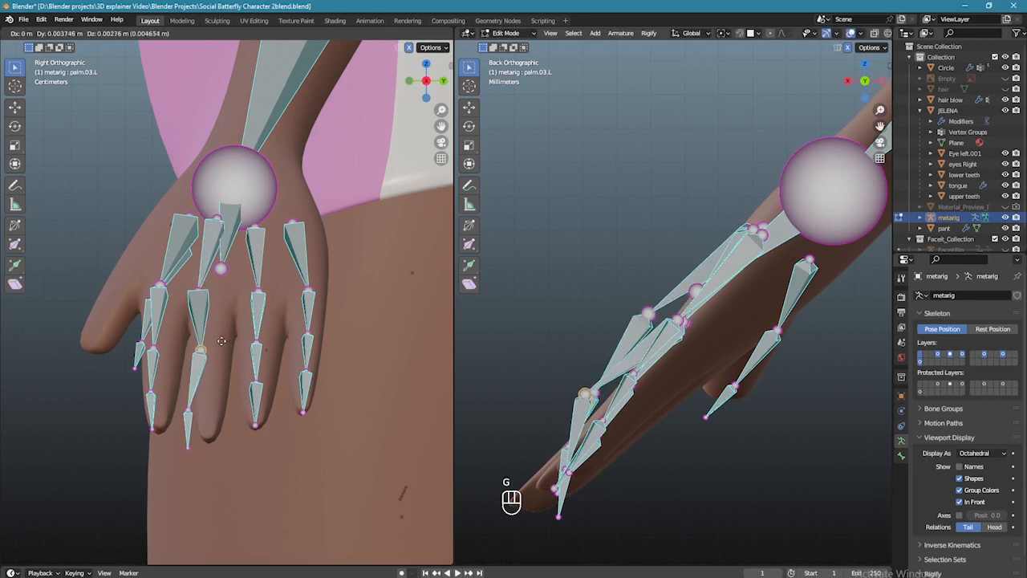
{"action": "left_click", "coordinate": [219, 344]}
{"action": "key", "text": "g"}
{"action": "left_click", "coordinate": [632, 403]}
{"action": "left_click", "coordinate": [205, 297]}
{"action": "key", "text": "g"}
{"action": "left_click", "coordinate": [226, 305]}
- Fit the lower finger joints and the fingertip joint inside the finger from side and back
{"action": "left_click", "coordinate": [201, 353]}
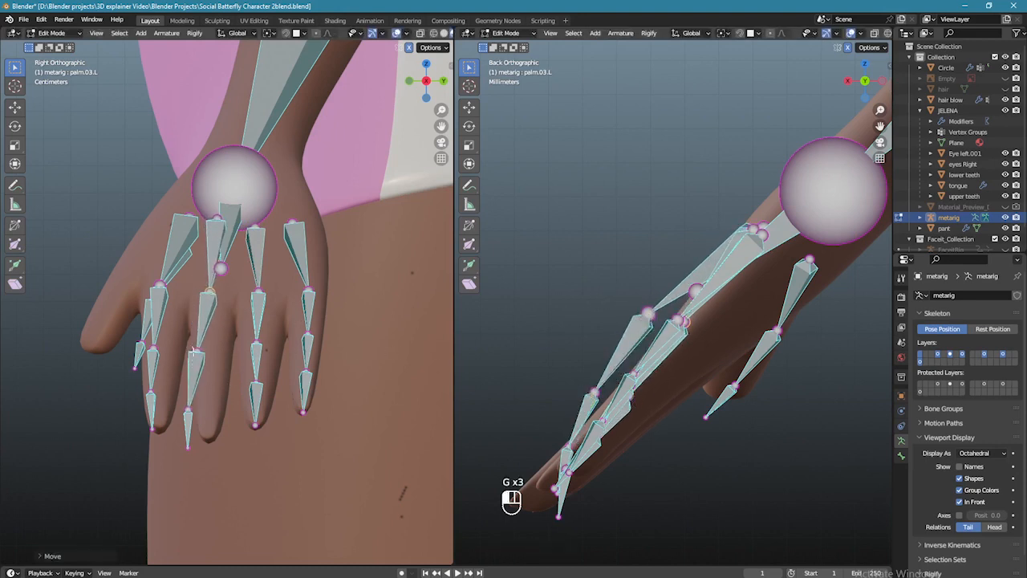
{"action": "key", "text": "g"}
{"action": "left_click", "coordinate": [213, 350]}
{"action": "left_click", "coordinate": [195, 412]}
{"action": "key", "text": "g"}
{"action": "left_click", "coordinate": [216, 400]}
{"action": "key", "text": "g"}
{"action": "left_click", "coordinate": [592, 461]}
{"action": "left_click", "coordinate": [189, 441]}
{"action": "key", "text": "g"}
{"action": "left_click", "coordinate": [240, 456]}
{"action": "key", "text": "g"}
{"action": "left_click", "coordinate": [572, 527]}
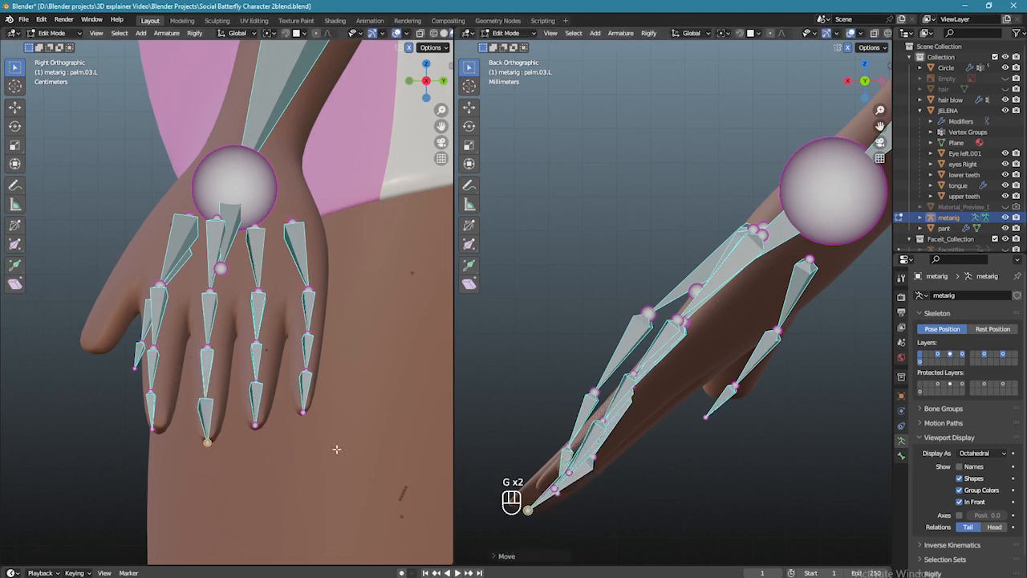
- Move the middle-finger joints and knuckle slightly lower inside the finger, checked from side and back
{"action": "left_click", "coordinate": [209, 347]}
{"action": "key", "text": "g"}
{"action": "left_click", "coordinate": [217, 356]}
{"action": "left_click", "coordinate": [211, 390]}
{"action": "key", "text": "g"}
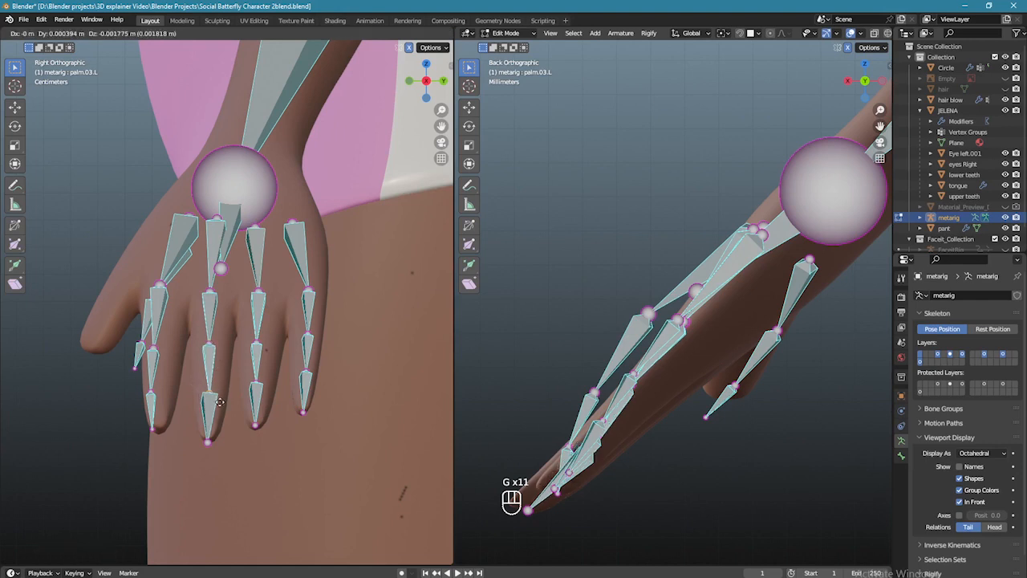
{"action": "key", "text": "g"}
{"action": "key", "text": "g"}
{"action": "left_click", "coordinate": [219, 396]}
{"action": "key", "text": "g"}
{"action": "key", "text": "g"}
{"action": "left_click", "coordinate": [608, 466]}
{"action": "left_click", "coordinate": [211, 292]}
{"action": "key", "text": "g"}
{"action": "left_click", "coordinate": [699, 354]}
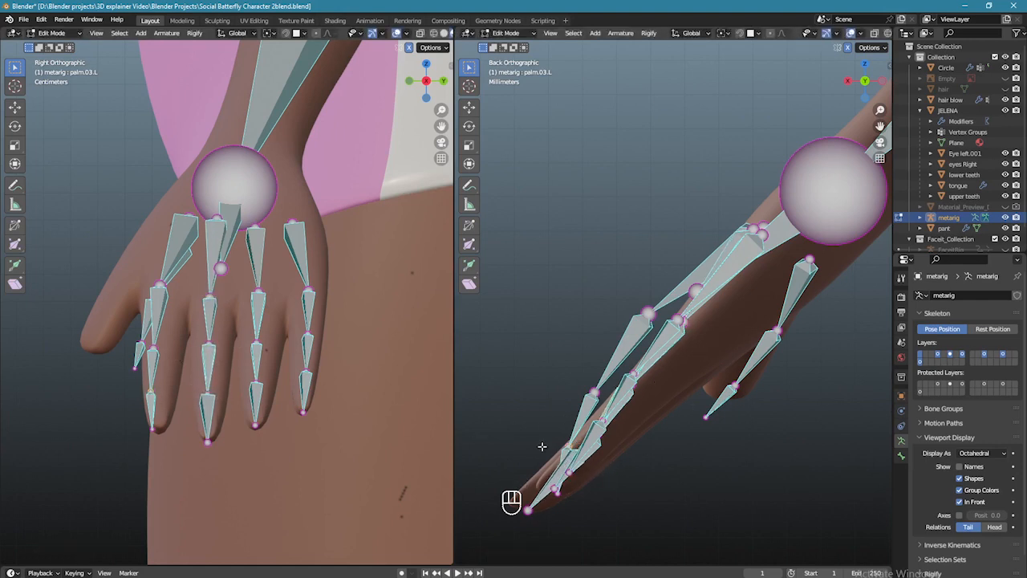
{"action": "key", "text": "g"}
{"action": "left_click", "coordinate": [601, 491]}
- In front view, refine the finger joints' placement along the finger
{"action": "key", "text": "KP_1"}
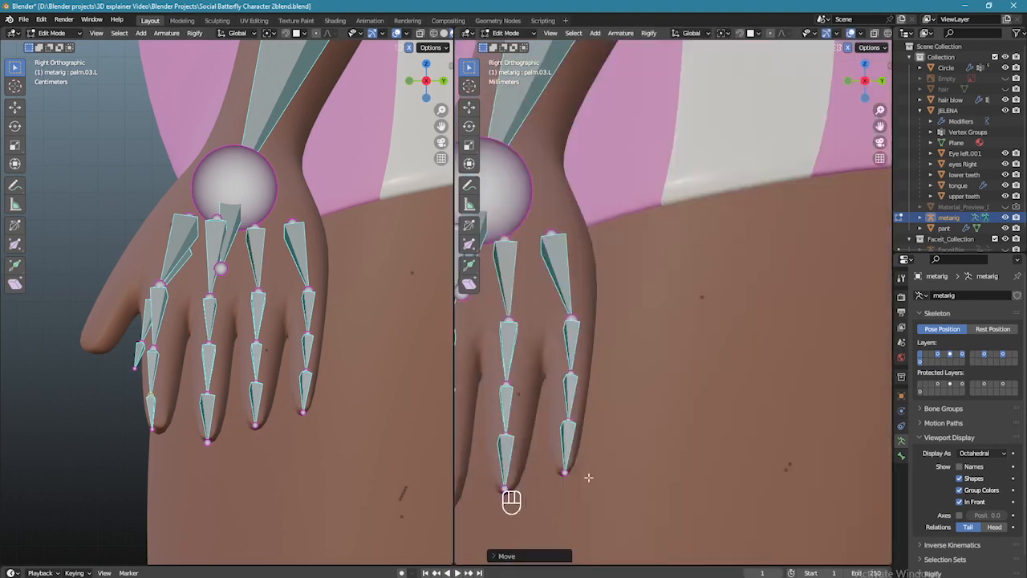
{"action": "scroll", "coordinate": [788, 436], "scroll_direction": "up", "scroll_amount": 1}
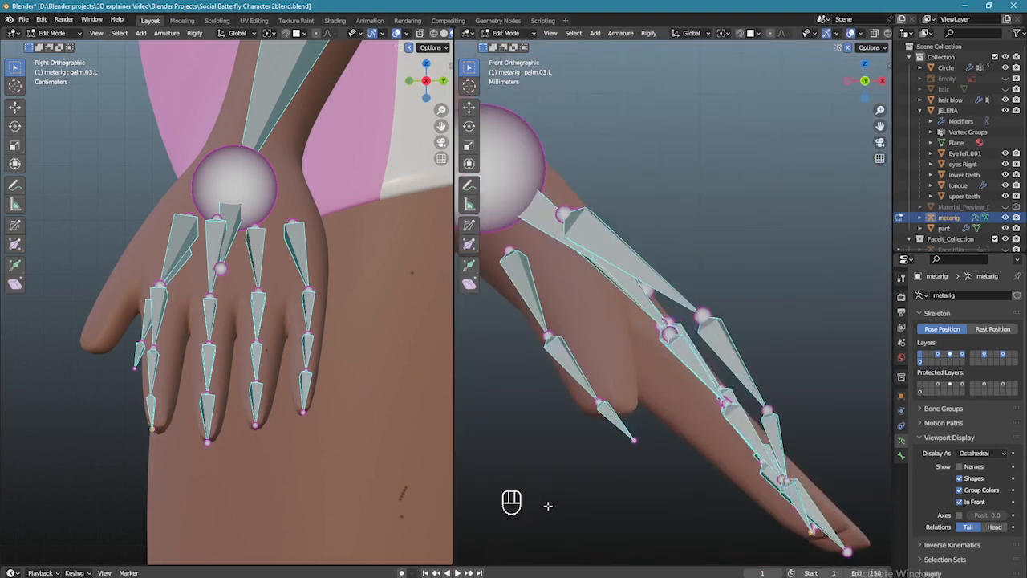
{"action": "key", "text": "g"}
{"action": "left_click", "coordinate": [821, 537]}
{"action": "left_click", "coordinate": [149, 343]}
{"action": "key", "text": "g"}
{"action": "left_click", "coordinate": [756, 445]}
{"action": "left_click", "coordinate": [699, 314]}
{"action": "key", "text": "g"}
{"action": "left_click", "coordinate": [669, 351]}
- Shift the base of the palm.01.L bone slightly and select a thumb bone
{"action": "left_click", "coordinate": [564, 214]}
{"action": "key", "text": "g"}
{"action": "left_click", "coordinate": [362, 241]}
{"action": "scroll", "coordinate": [597, 358], "scroll_direction": "down", "scroll_amount": 2}
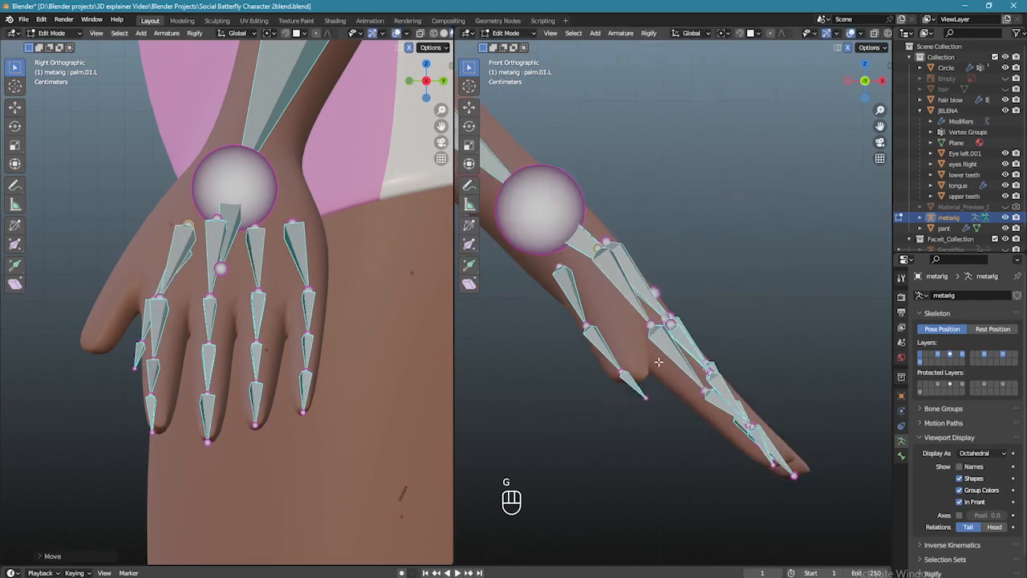
{"action": "left_click", "coordinate": [600, 343]}
- Select the whole thumb bone chain and move it higher inside the character's thumb
{"action": "key", "text": "l"}
{"action": "key", "text": "g"}
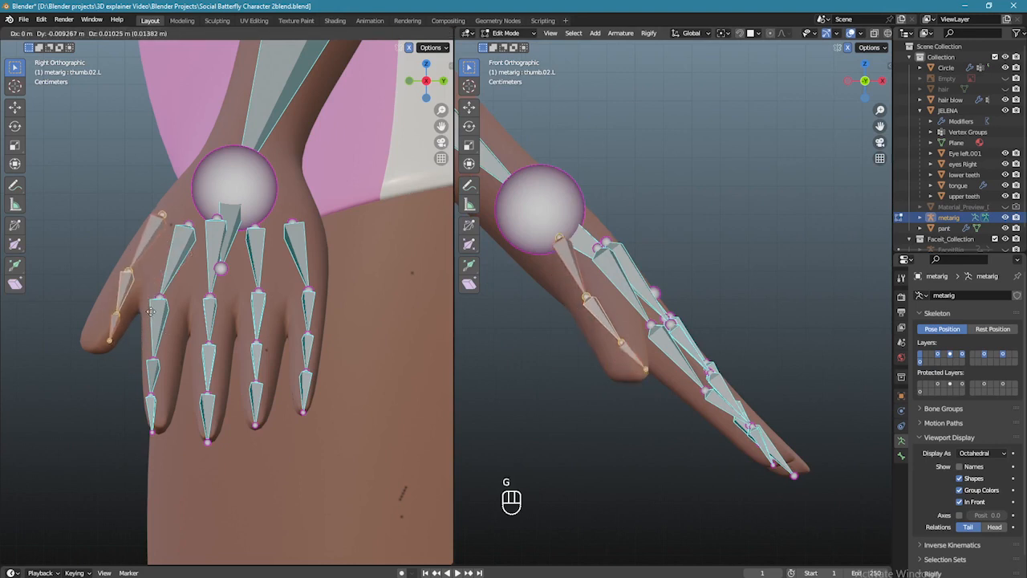
{"action": "left_click", "coordinate": [143, 318]}
{"action": "left_click", "coordinate": [663, 390]}
{"action": "middle_click_drag", "start_coordinate": [663, 390], "coordinate": [637, 399]}
{"action": "key", "text": "KP_3"}
{"action": "key", "text": "KP_1"}
{"action": "scroll", "coordinate": [633, 363], "scroll_direction": "up", "scroll_amount": 2}
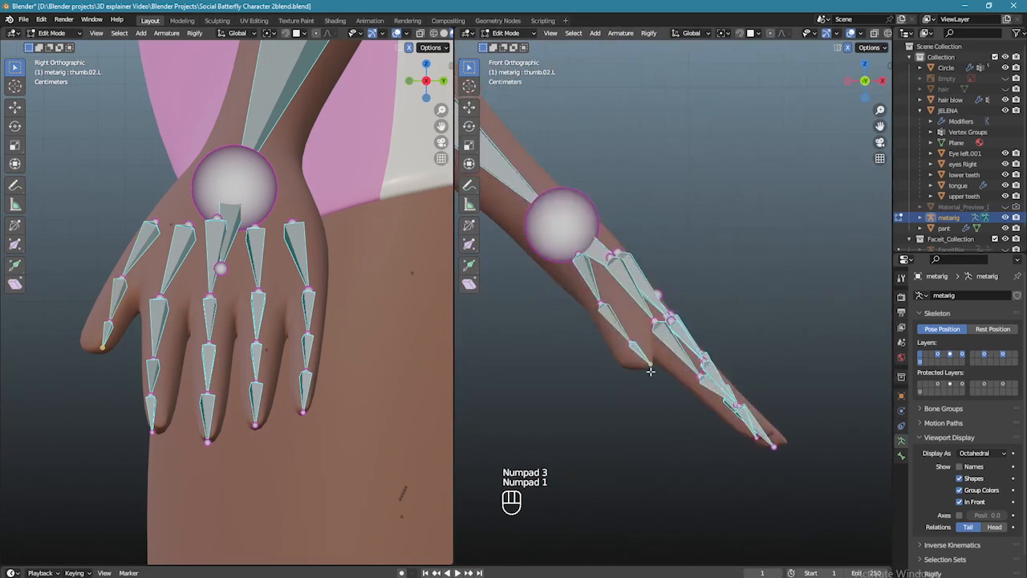
- Fit each thumb joint along the thumb in the front view
{"action": "key", "text": "g"}
{"action": "left_click", "coordinate": [592, 324]}
{"action": "key", "text": "g"}
{"action": "left_click", "coordinate": [624, 310]}
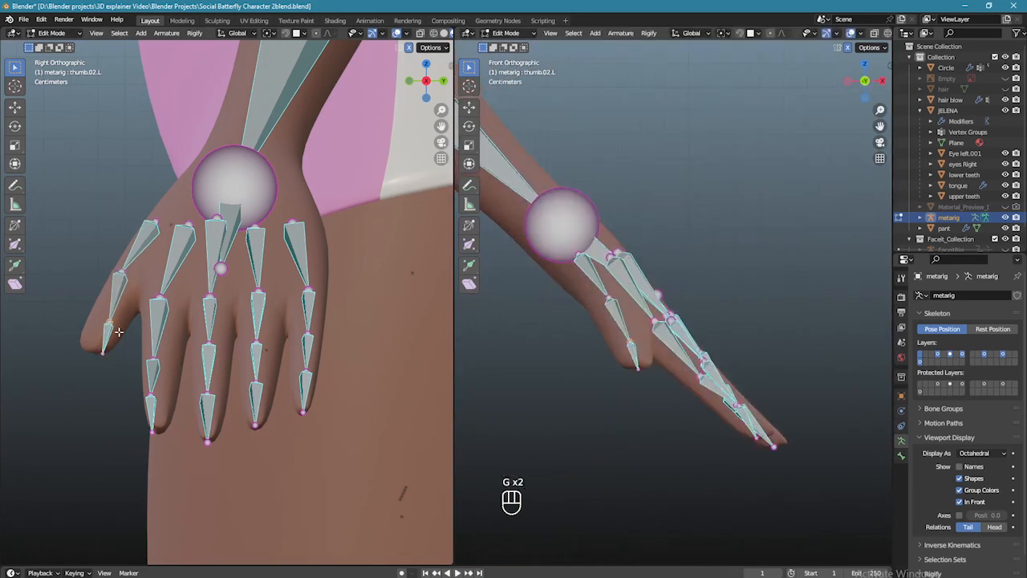
{"action": "key", "text": "g"}
{"action": "left_click", "coordinate": [110, 360]}
{"action": "key", "text": "g"}
{"action": "left_click", "coordinate": [122, 337]}
{"action": "key", "text": "g"}
{"action": "left_click", "coordinate": [177, 244]}
- Refine the thumb joints in side and front views so the chain reaches the thumb tip
{"action": "key", "text": "g"}
{"action": "left_click", "coordinate": [164, 241]}
{"action": "key", "text": "g"}
{"action": "left_click", "coordinate": [626, 329]}
{"action": "key", "text": "g"}
{"action": "left_click", "coordinate": [699, 362]}
{"action": "middle_click_drag", "start_coordinate": [699, 361], "coordinate": [658, 306]}
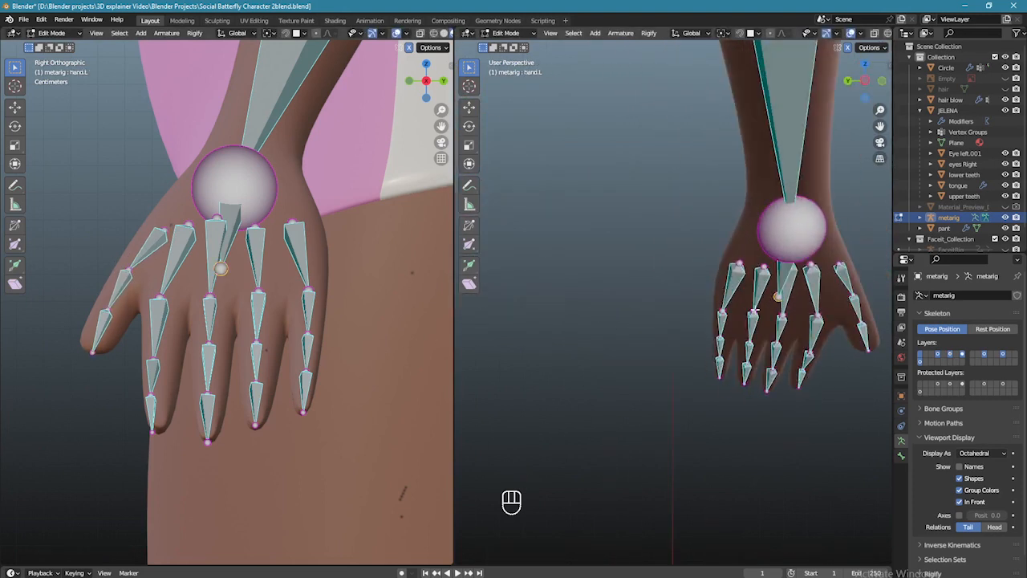
{"action": "key", "text": "KP_1"}
{"action": "left_click_drag", "start_coordinate": [681, 305], "coordinate": [634, 299]}
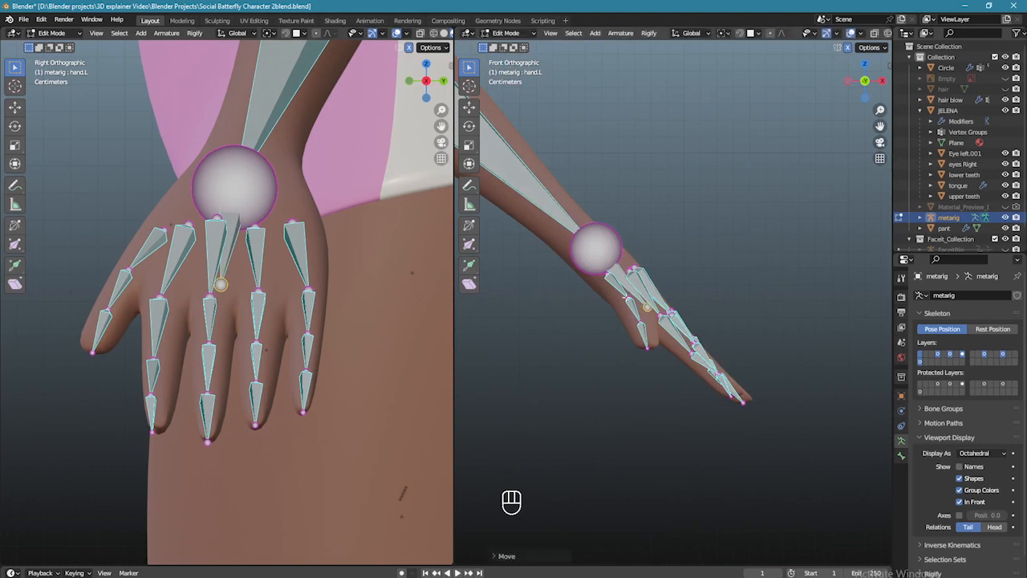
- Select the index finger's base bones and reposition its joint in the front view
{"action": "scroll", "coordinate": [347, 303], "scroll_direction": "up", "scroll_amount": 1}
{"action": "scroll", "coordinate": [690, 365], "scroll_direction": "up", "scroll_amount": 2}
{"action": "left_click", "coordinate": [698, 376]}
{"action": "left_click", "coordinate": [728, 375]}
{"action": "key", "text": "g"}
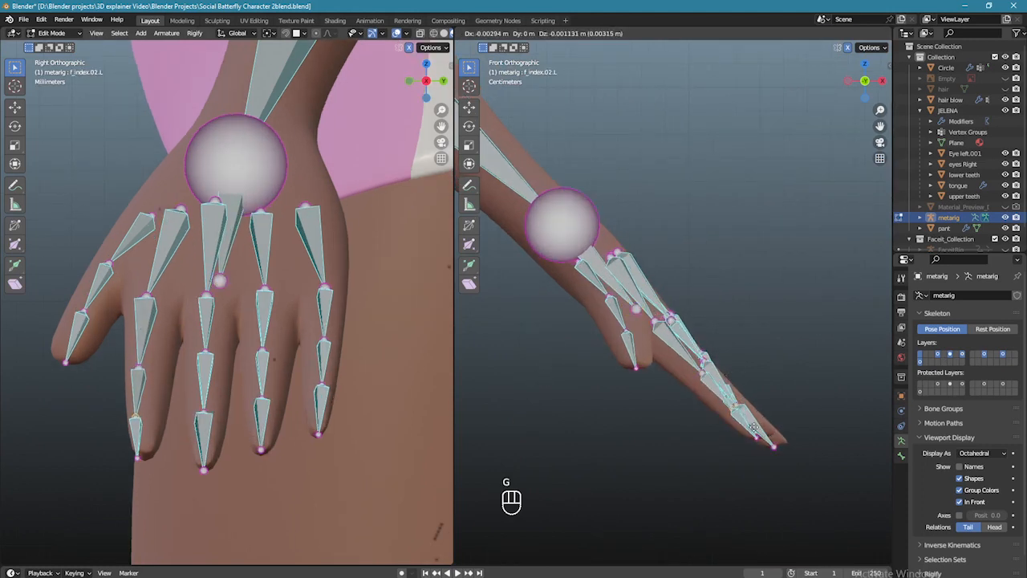
{"action": "left_click", "coordinate": [753, 428]}
- Nudge the index finger joints along the finger in the side view
{"action": "left_click", "coordinate": [156, 371]}
{"action": "key", "text": "g"}
{"action": "left_click", "coordinate": [159, 371]}
{"action": "key", "text": "g"}
{"action": "left_click", "coordinate": [157, 371]}
{"action": "key", "text": "g"}
{"action": "left_click", "coordinate": [153, 371]}
{"action": "key", "text": "g"}
{"action": "left_click", "coordinate": [152, 372]}
- Raise the middle-finger joint and slightly adjust the little finger joint
{"action": "key", "text": "g"}
{"action": "left_click", "coordinate": [283, 346]}
{"action": "key", "text": "g"}
{"action": "key", "text": "g"}
{"action": "left_click", "coordinate": [279, 306]}
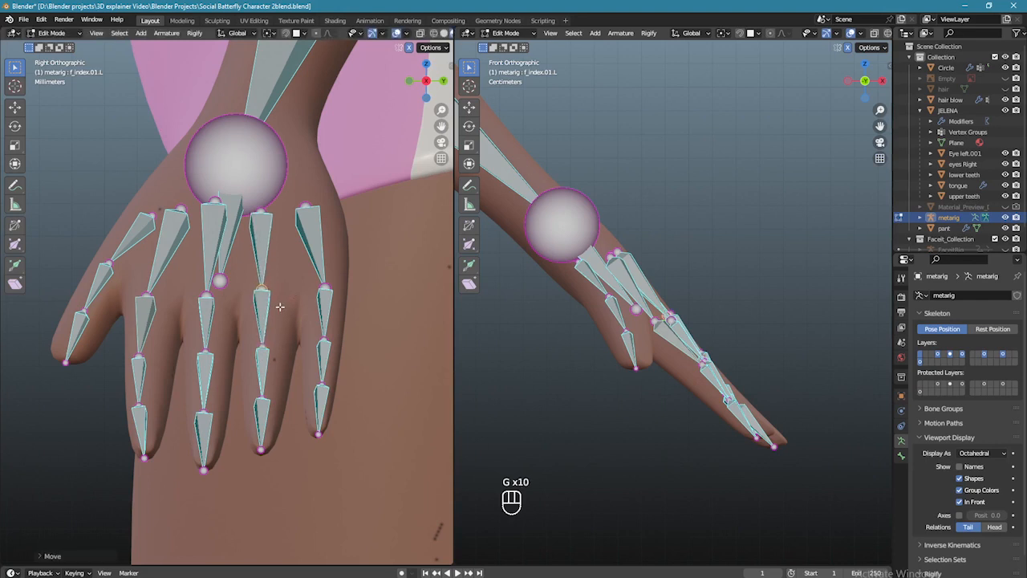
{"action": "key", "text": "g"}
{"action": "left_click", "coordinate": [335, 290]}
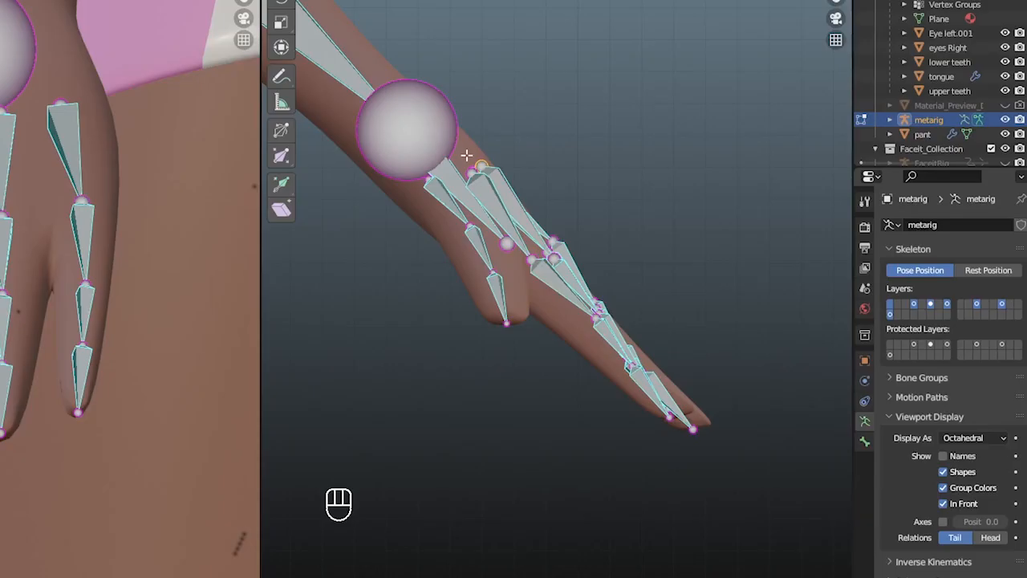
- Turn off In Front so bones stop showing through the body, and zoom to the hand
{"action": "key", "text": "g"}
{"action": "left_click", "coordinate": [943, 503]}
{"action": "middle_click_drag", "start_coordinate": [653, 358], "coordinate": [579, 430]}
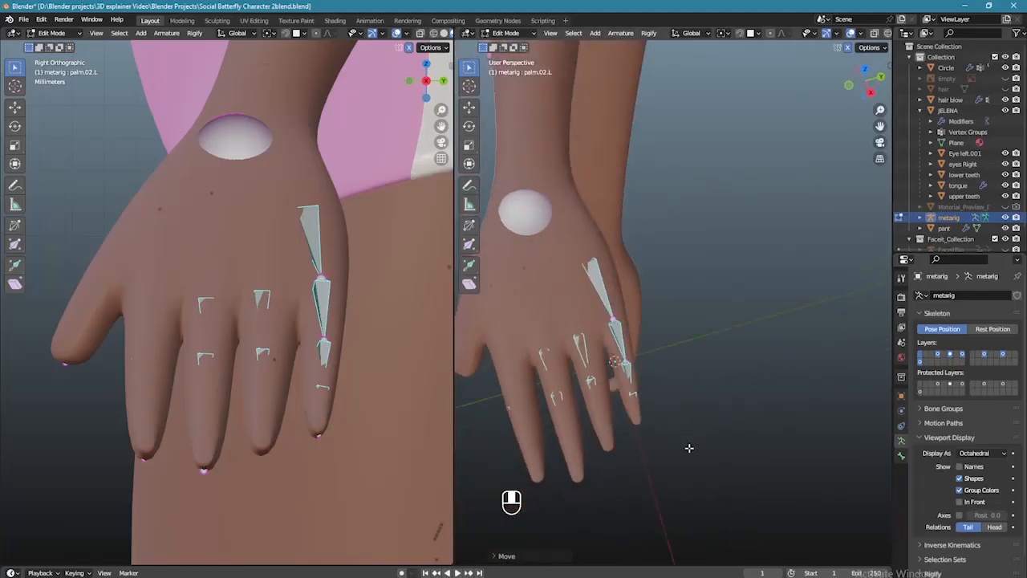
{"action": "middle_click_drag", "start_coordinate": [689, 448], "coordinate": [756, 374]}
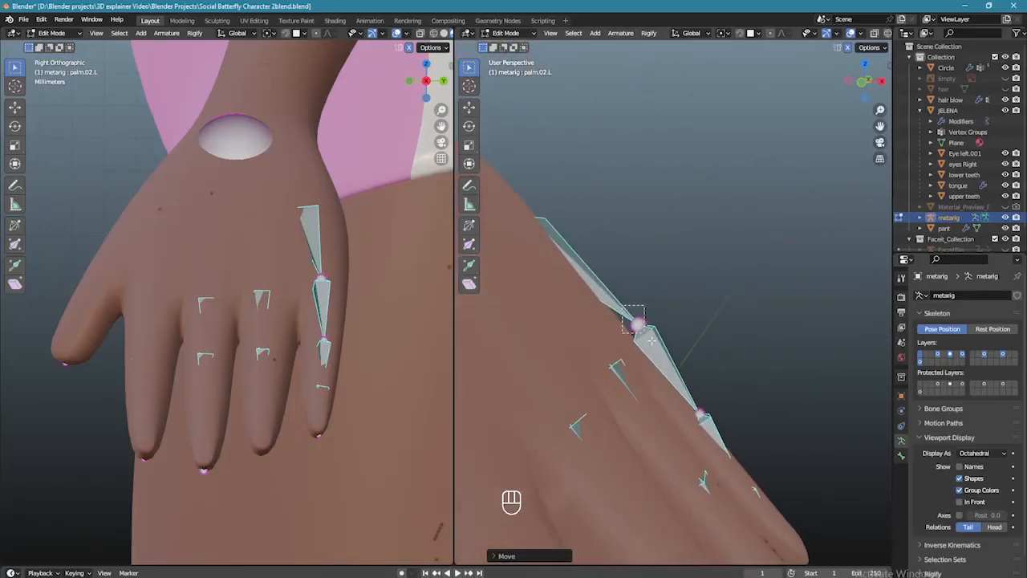
- Move the palm.02.L finger-base joint deeper so it sits fully inside the hand
{"action": "left_click", "coordinate": [629, 316]}
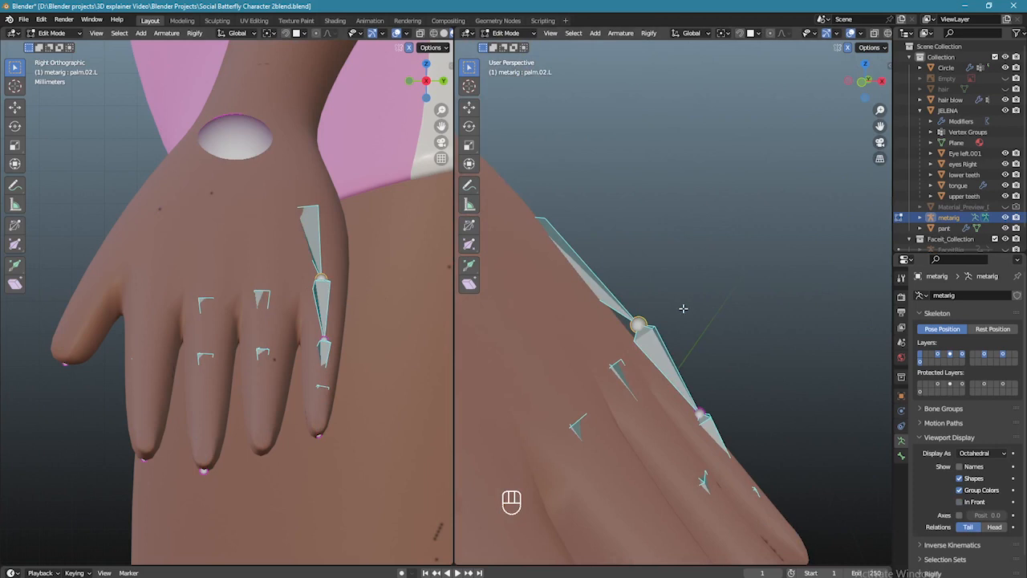
{"action": "key", "text": "KP_3"}
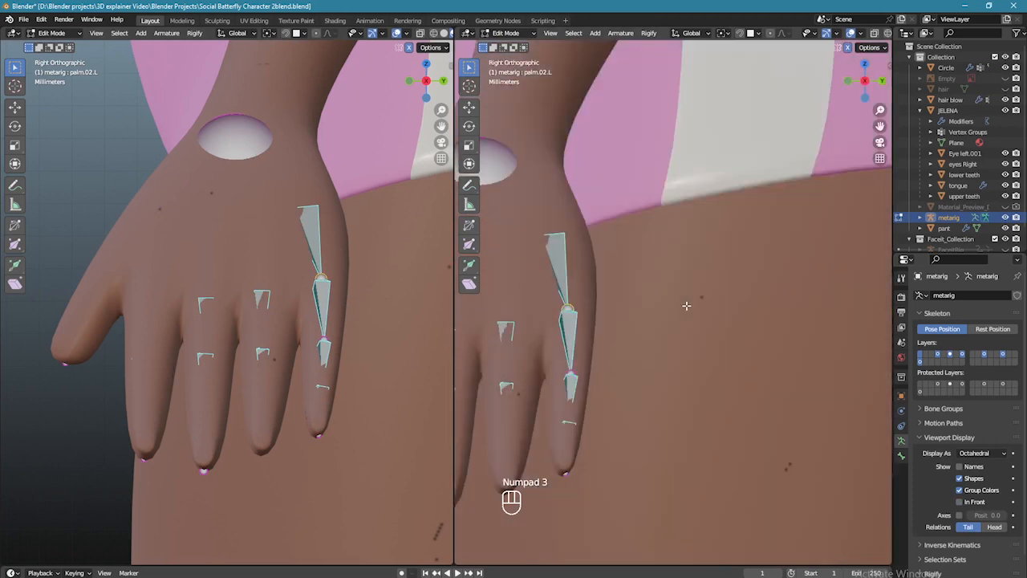
{"action": "key", "text": "KP_1"}
{"action": "key", "text": "g"}
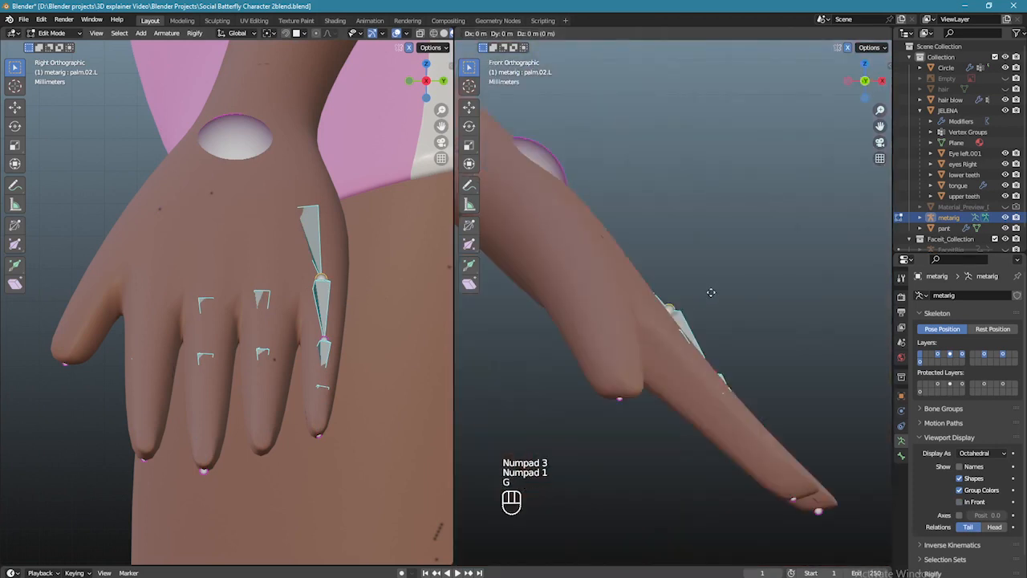
{"action": "left_click", "coordinate": [686, 302]}
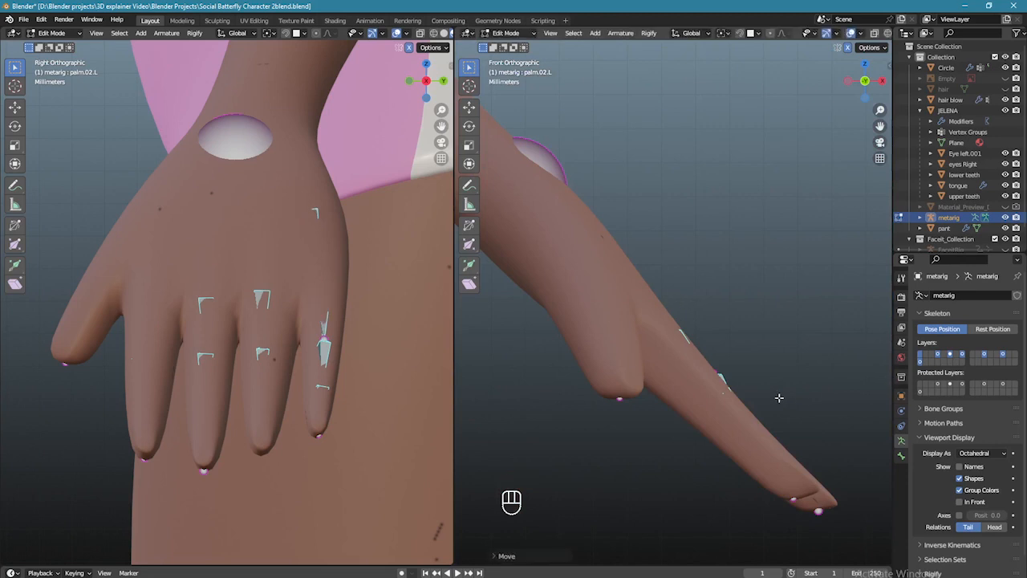
{"action": "middle_click_drag", "start_coordinate": [781, 390], "coordinate": [754, 423]}
{"action": "left_click", "coordinate": [679, 433]}
{"action": "middle_click_drag", "start_coordinate": [679, 434], "coordinate": [708, 435]}
{"action": "scroll", "coordinate": [707, 435], "scroll_direction": "down", "scroll_amount": 3}
{"action": "key", "text": "KP_1"}
{"action": "key", "text": "g"}
{"action": "left_click", "coordinate": [740, 383]}
- Orbit out to the whole arm and select the forearm bone
{"action": "middle_click_drag", "start_coordinate": [739, 383], "coordinate": [763, 383]}
{"action": "left_click", "coordinate": [596, 271]}
{"action": "scroll", "coordinate": [594, 271], "scroll_direction": "down", "scroll_amount": 4}
{"action": "middle_click_drag", "start_coordinate": [594, 271], "coordinate": [620, 273]}
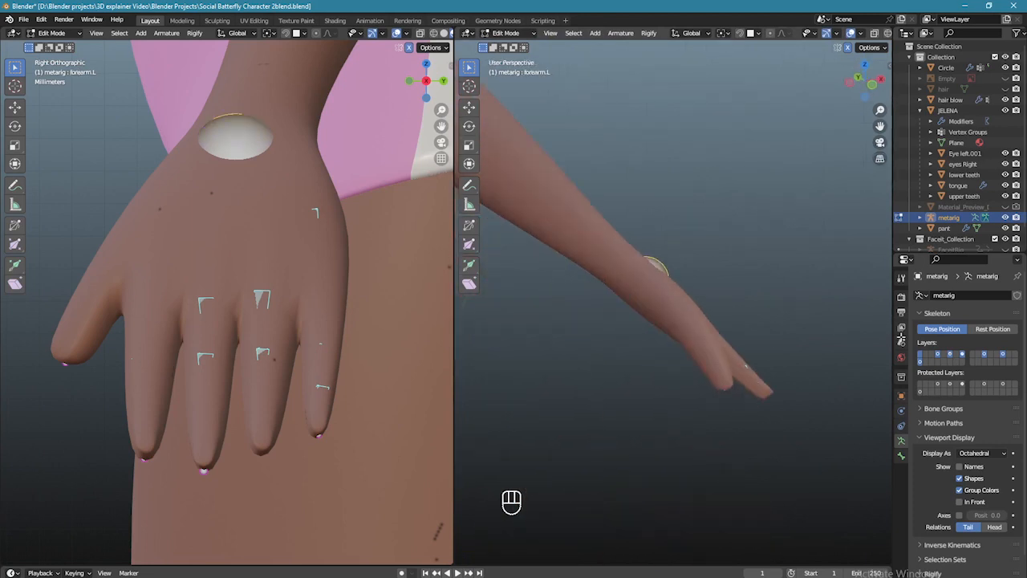
- Re-enable In Front and move the forearm.L bone to sit at the wrist
{"action": "left_click", "coordinate": [960, 503]}
{"action": "key", "text": "g"}
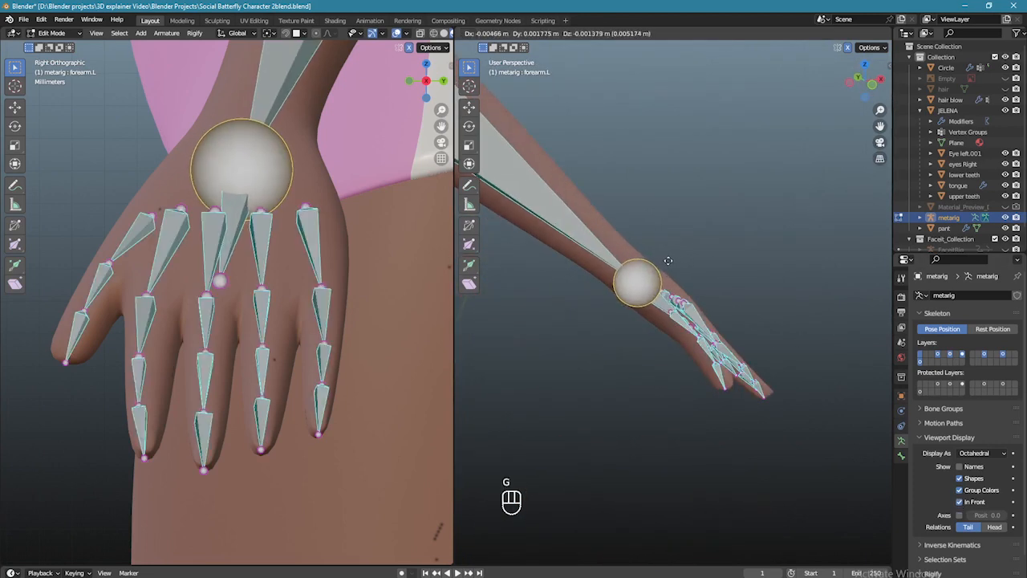
{"action": "left_click", "coordinate": [667, 262]}
{"action": "scroll", "coordinate": [667, 262], "scroll_direction": "down", "scroll_amount": 6}
{"action": "middle_click_drag", "start_coordinate": [614, 210], "coordinate": [841, 332], "text": "shift"}
{"action": "key", "text": "KP_1"}
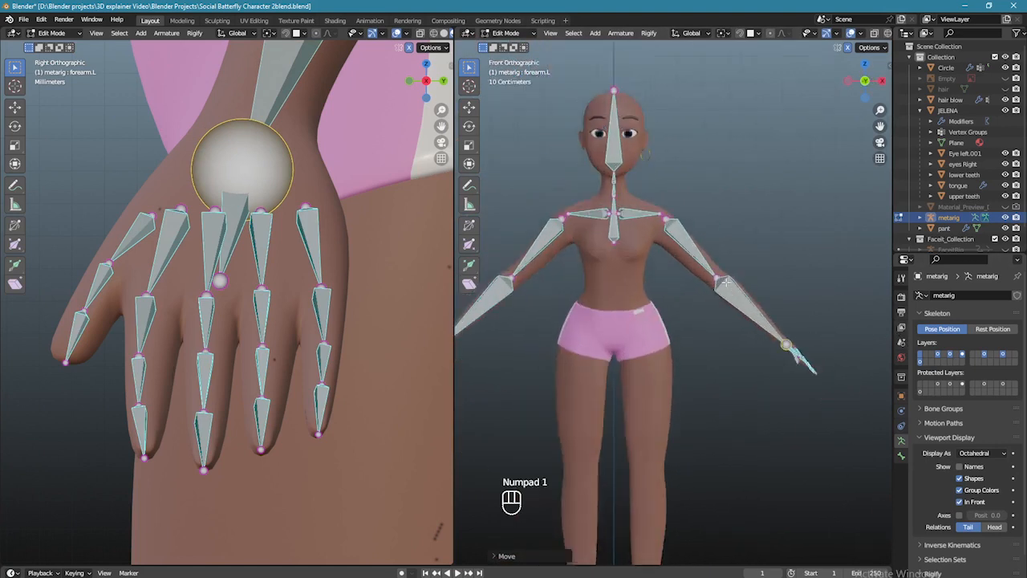
{"action": "scroll", "coordinate": [720, 284], "scroll_direction": "up", "scroll_amount": 6}
- Move the left upper arm bone so its joint sits at the character's shoulder
{"action": "middle_click_drag", "start_coordinate": [711, 292], "coordinate": [773, 411], "text": "shift"}
{"action": "scroll", "coordinate": [773, 410], "scroll_direction": "up", "scroll_amount": 2}
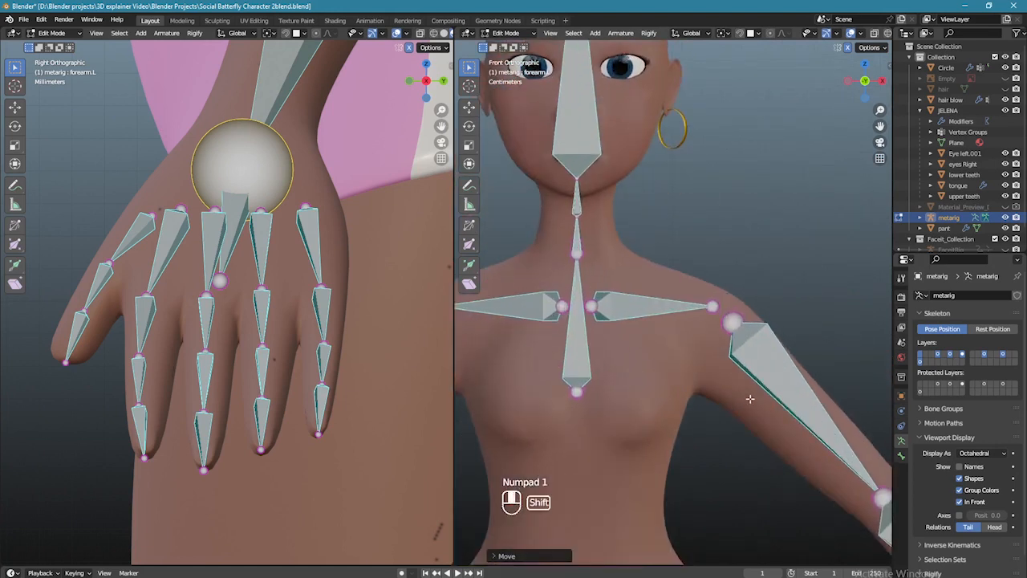
{"action": "middle_click_drag", "start_coordinate": [769, 358], "coordinate": [749, 311], "text": "shift"}
{"action": "left_click", "coordinate": [749, 311]}
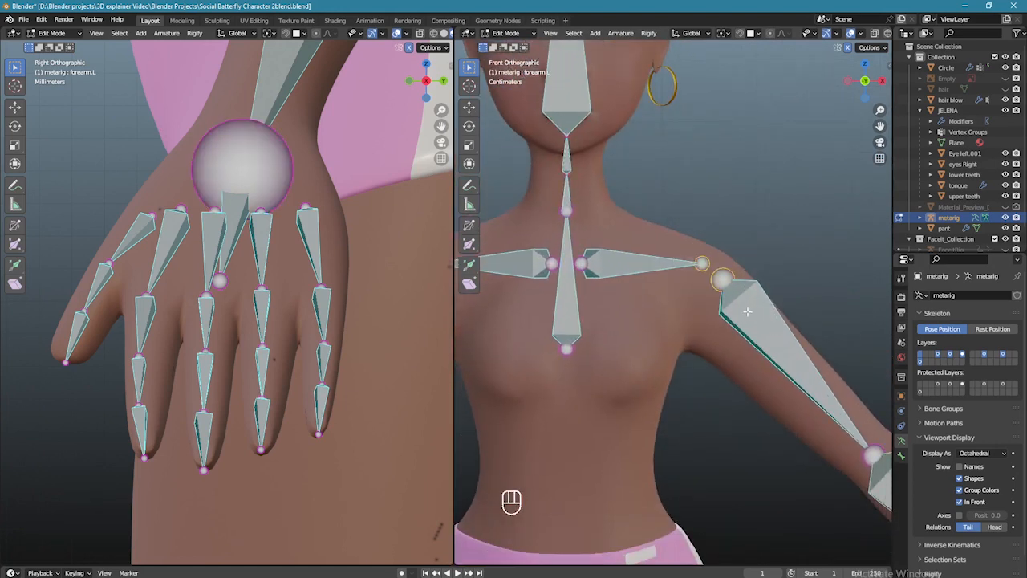
{"action": "key", "text": "g"}
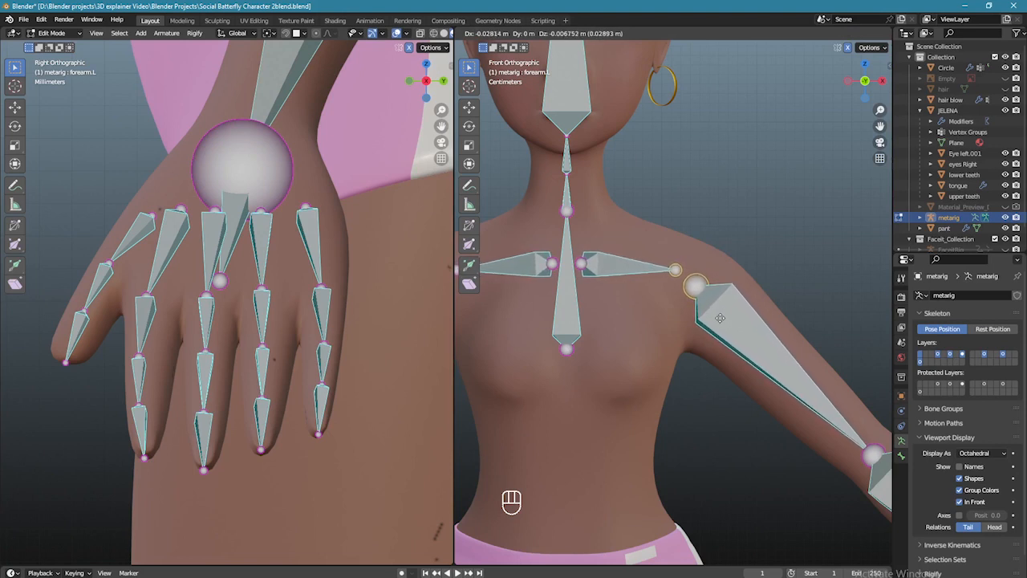
{"action": "left_click", "coordinate": [721, 318]}
- With In Front enabled, move shoulder.L inside the character's shoulder from the side view
{"action": "scroll", "coordinate": [675, 326], "scroll_direction": "down", "scroll_amount": 1}
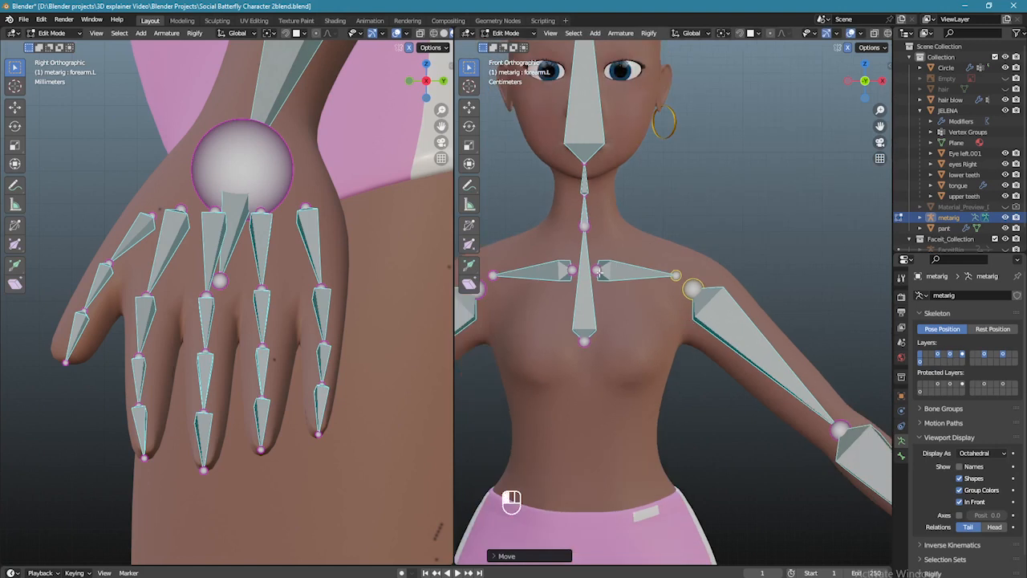
{"action": "left_click", "coordinate": [599, 272]}
{"action": "left_click", "coordinate": [959, 502]}
{"action": "key", "text": "KP_Decimal"}
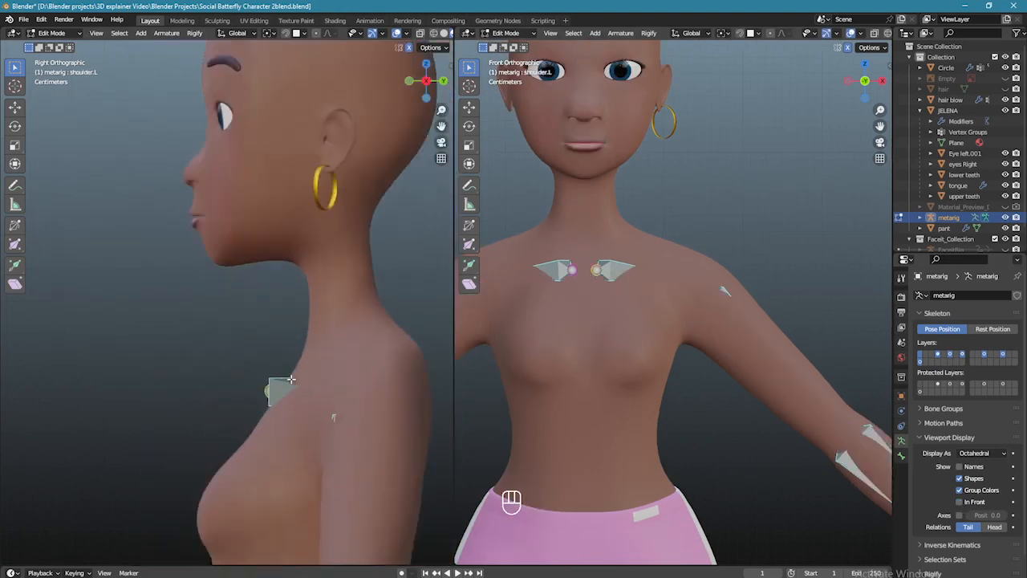
{"action": "key", "text": "g"}
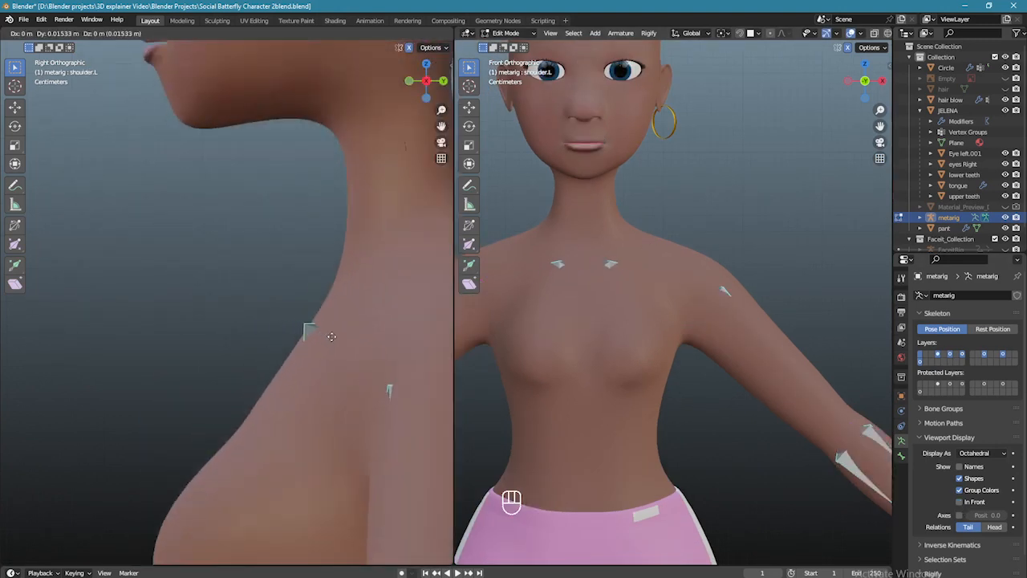
{"action": "left_click", "coordinate": [313, 329]}
{"action": "scroll", "coordinate": [664, 326], "scroll_direction": "down", "scroll_amount": 3}
{"action": "middle_click_drag", "start_coordinate": [700, 365], "coordinate": [598, 337]}
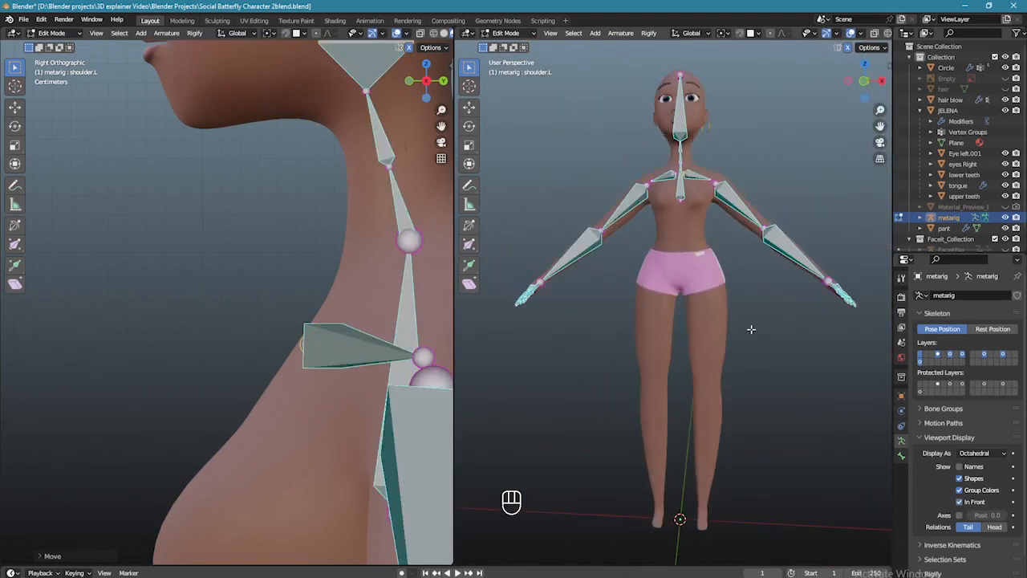
- Unhide all hidden metarig leg and spine bones with Alt+H, then clear the selection
{"action": "middle_click_drag", "start_coordinate": [748, 323], "coordinate": [736, 305], "text": "shift"}
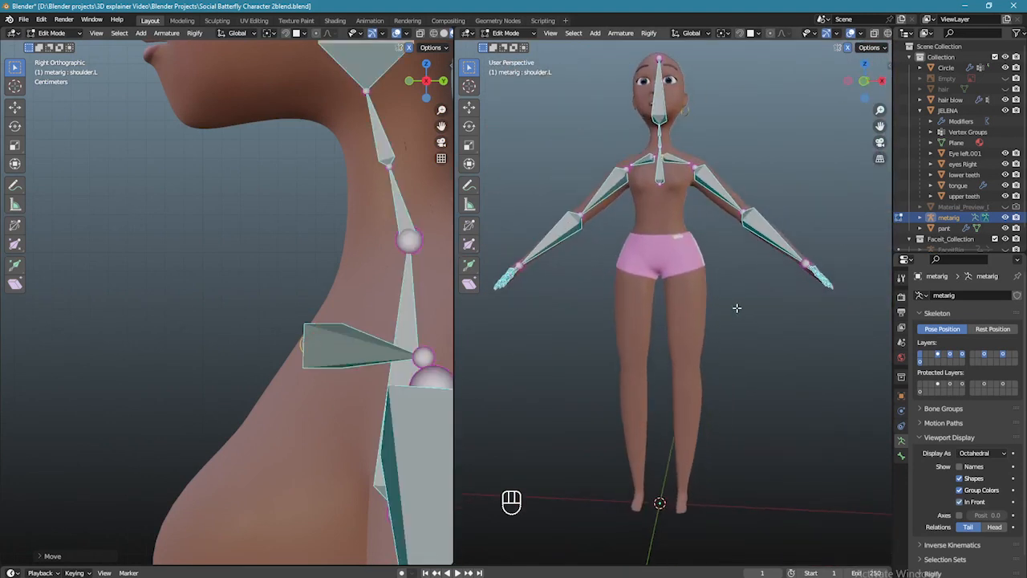
{"action": "key", "text": "a"}
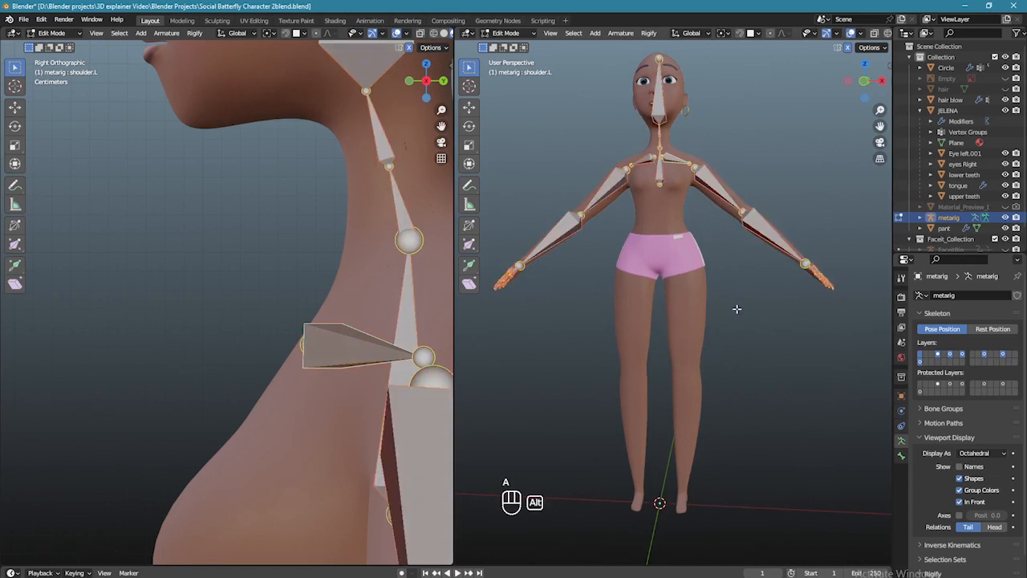
{"action": "key", "text": "alt+h"}
{"action": "left_click", "coordinate": [720, 297]}
- Move the pelvis bone tail into the hip, checking the fit from the front view
{"action": "middle_click_drag", "start_coordinate": [720, 298], "coordinate": [695, 311]}
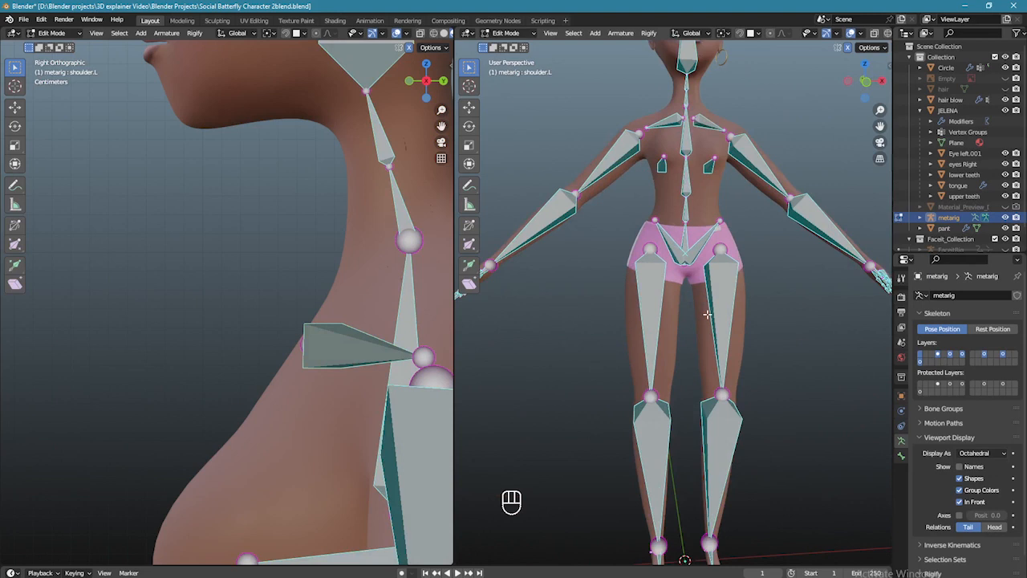
{"action": "key", "text": "KP_1"}
{"action": "scroll", "coordinate": [734, 281], "scroll_direction": "up", "scroll_amount": 5}
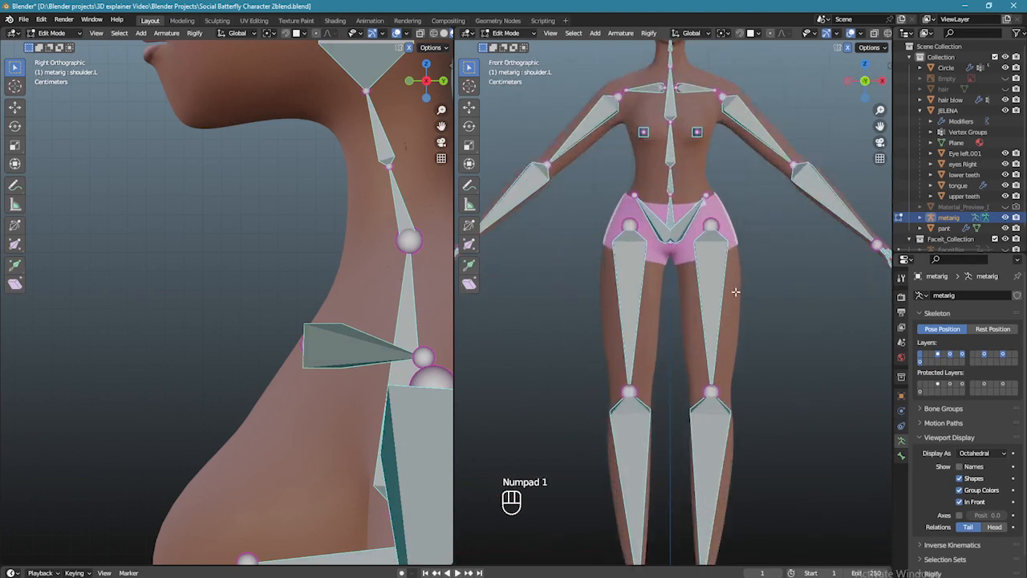
{"action": "left_click_drag", "start_coordinate": [695, 320], "coordinate": [702, 325]}
{"action": "scroll", "coordinate": [627, 265], "scroll_direction": "down", "scroll_amount": 1}
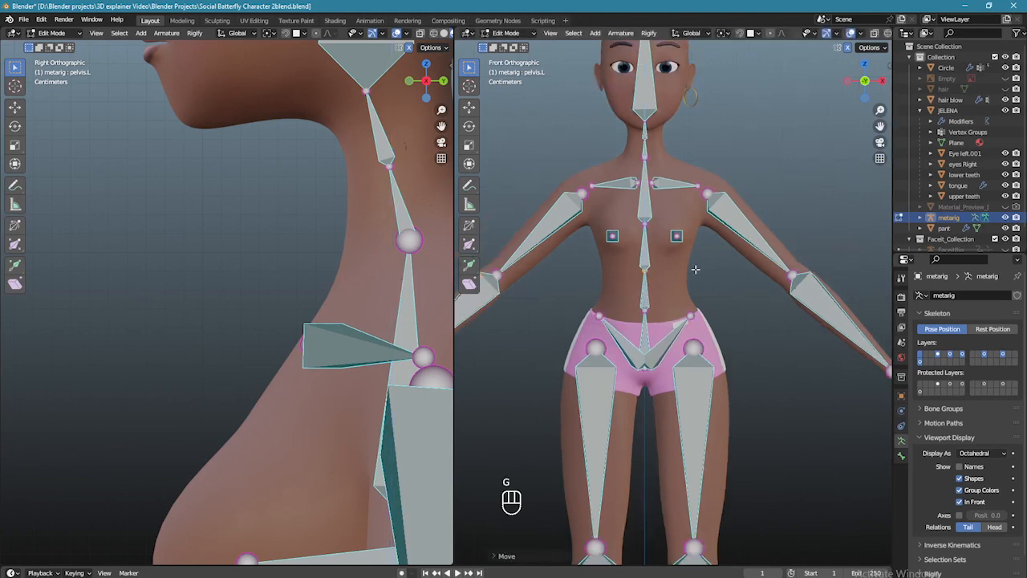
{"action": "scroll", "coordinate": [694, 280], "scroll_direction": "down", "scroll_amount": 1}
{"action": "scroll", "coordinate": [696, 279], "scroll_direction": "down", "scroll_amount": 3}
{"action": "middle_click_drag", "start_coordinate": [696, 279], "coordinate": [682, 297]}
{"action": "scroll", "coordinate": [682, 346], "scroll_direction": "up", "scroll_amount": 2}
{"action": "key", "text": "KP_1"}
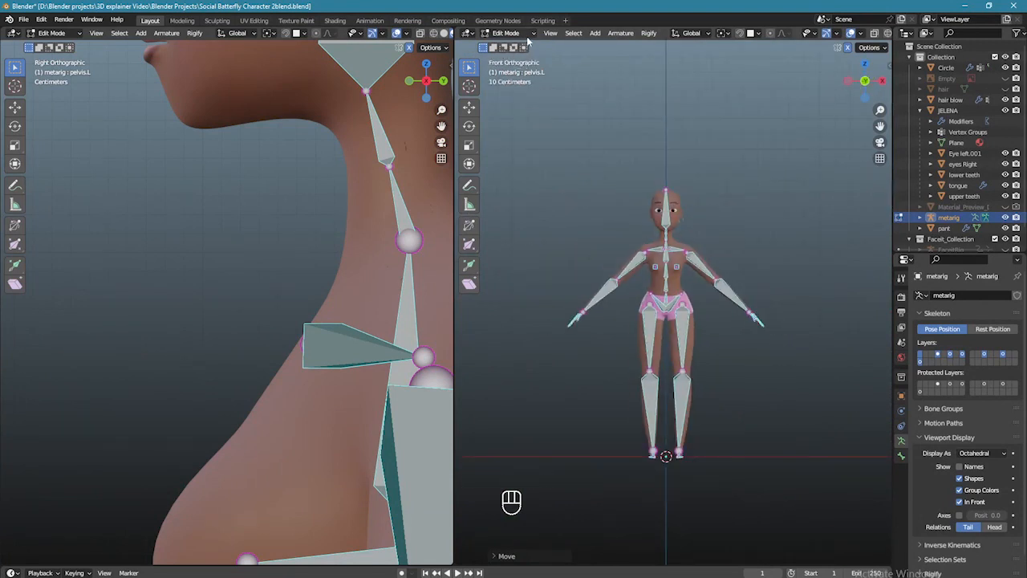
{"action": "left_click", "coordinate": [526, 36]}
- Return the metarig to Object Mode and apply All Transforms with Ctrl+A
{"action": "left_click", "coordinate": [520, 41]}
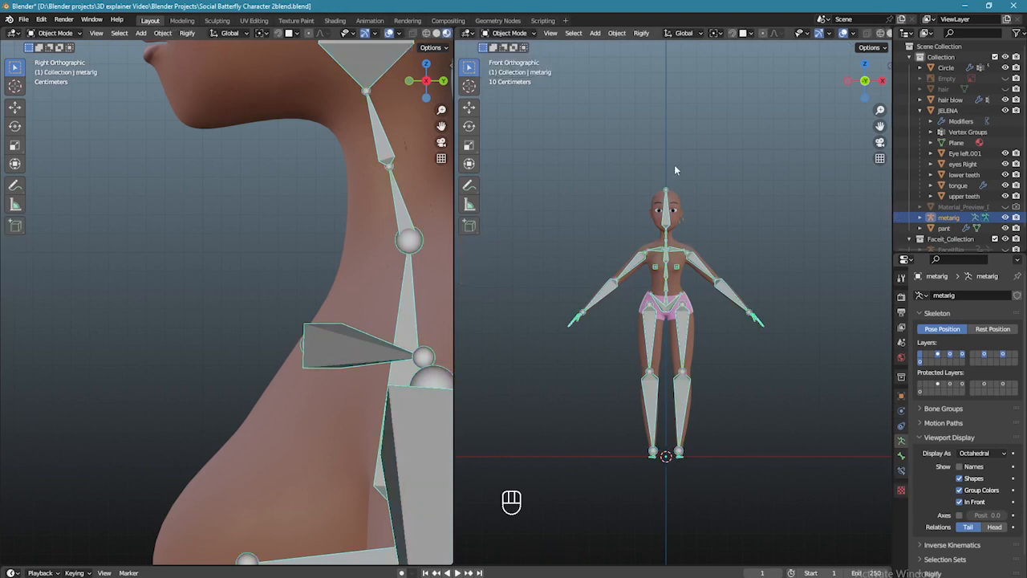
{"action": "scroll", "coordinate": [683, 193], "scroll_direction": "up", "scroll_amount": 2}
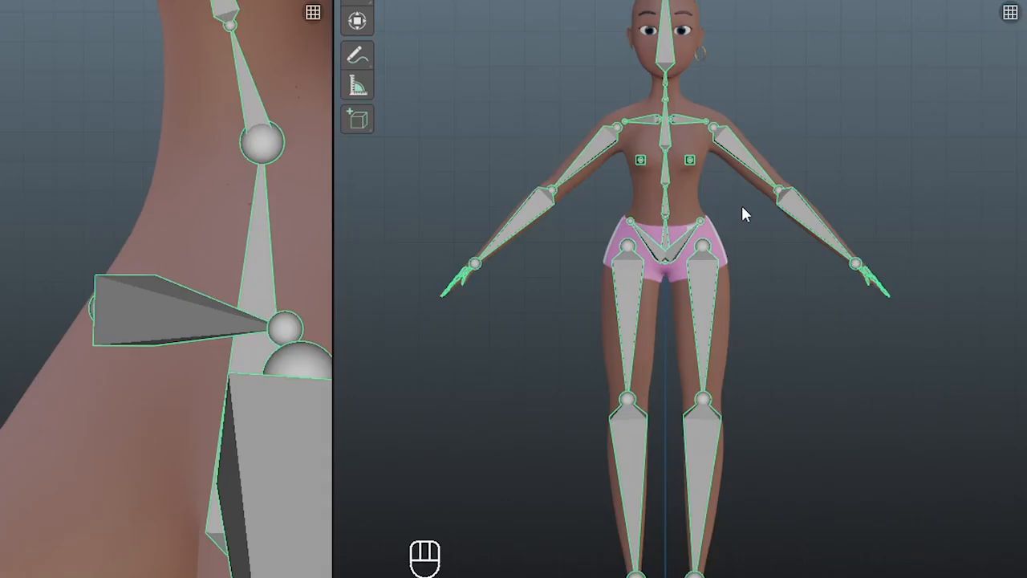
{"action": "key", "text": "ctrl+a"}
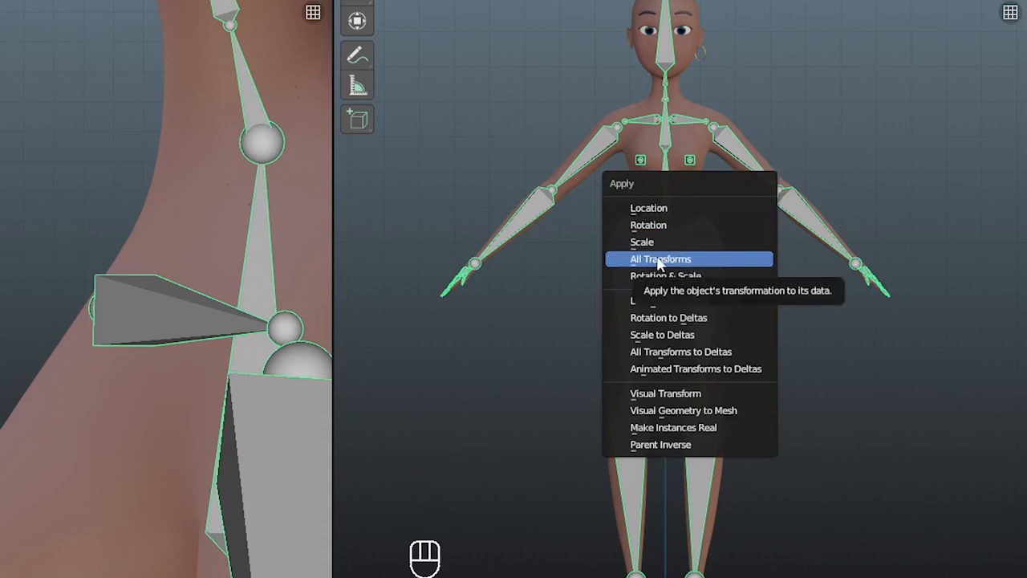
{"action": "left_click", "coordinate": [658, 259]}
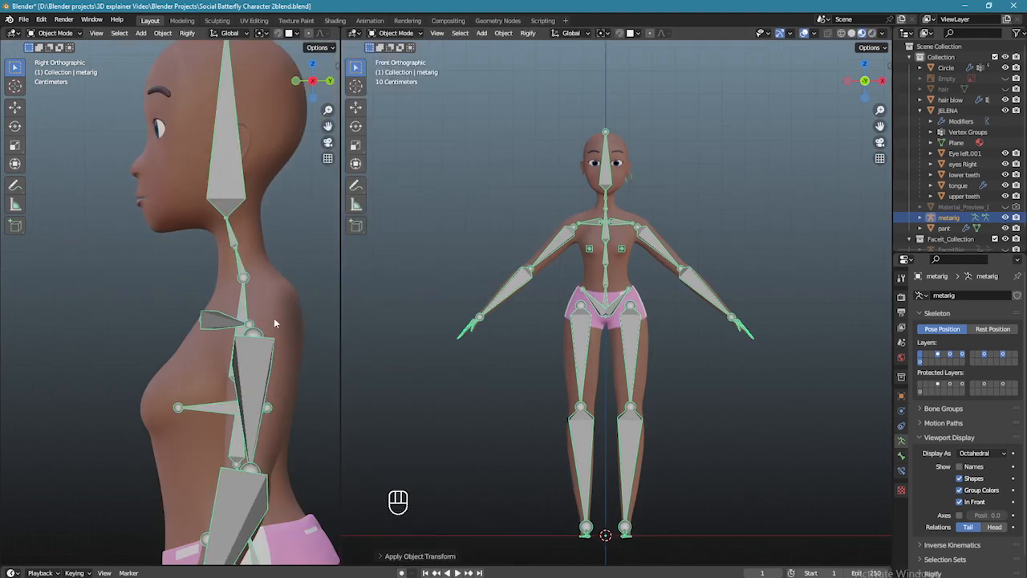
- Collapse Viewport Display and use Generate Rig in the Rigify panel to build the control rig
{"action": "scroll", "coordinate": [273, 316], "scroll_direction": "down", "scroll_amount": 4}
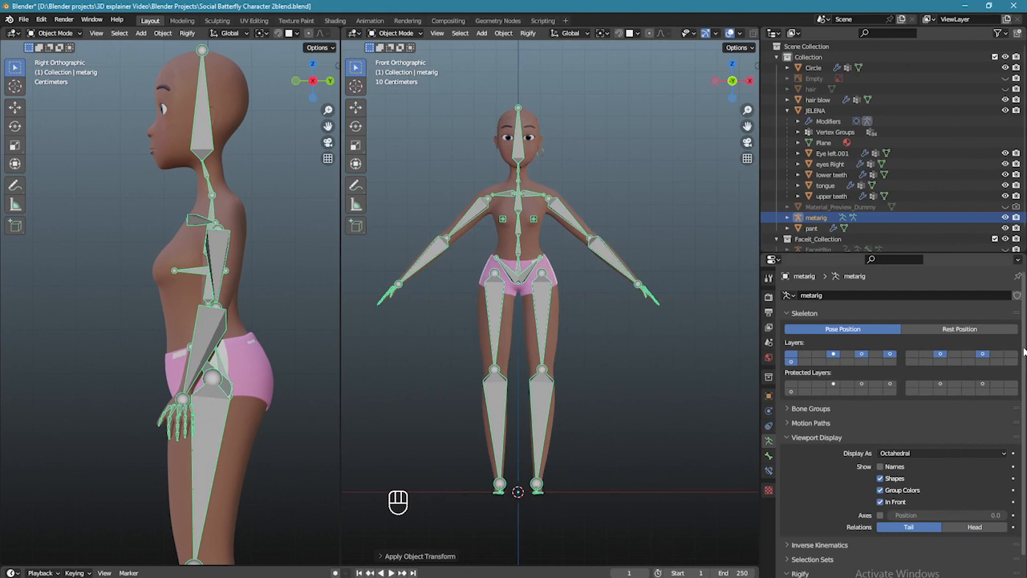
{"action": "scroll", "coordinate": [899, 418], "scroll_direction": "down", "scroll_amount": 3}
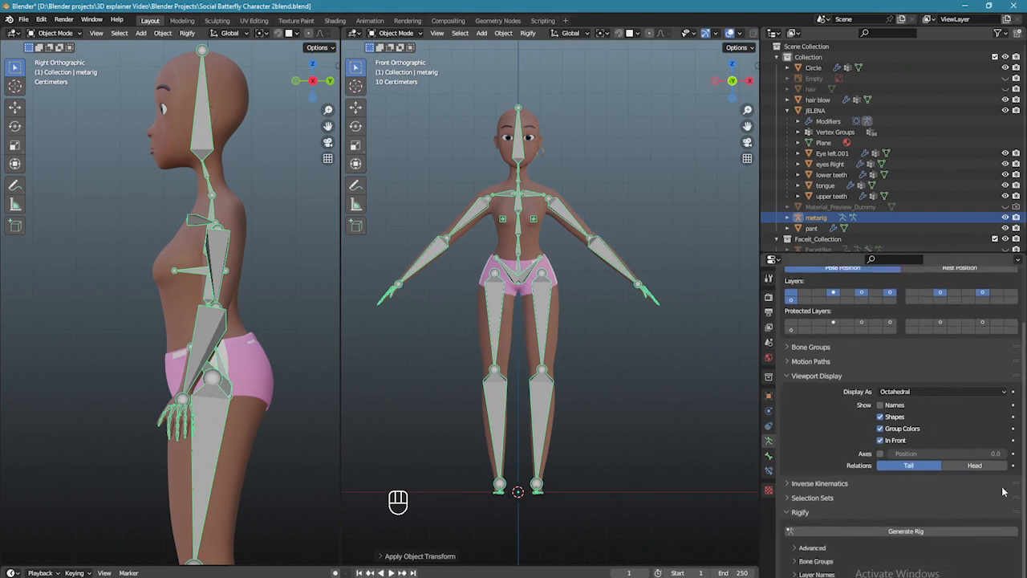
{"action": "left_click", "coordinate": [819, 376]}
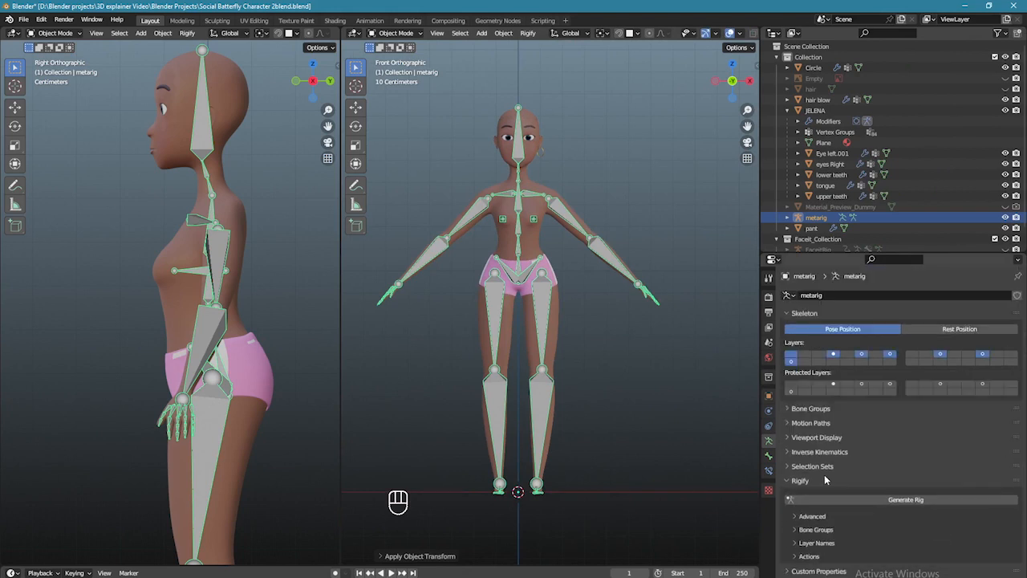
{"action": "left_click", "coordinate": [864, 500]}
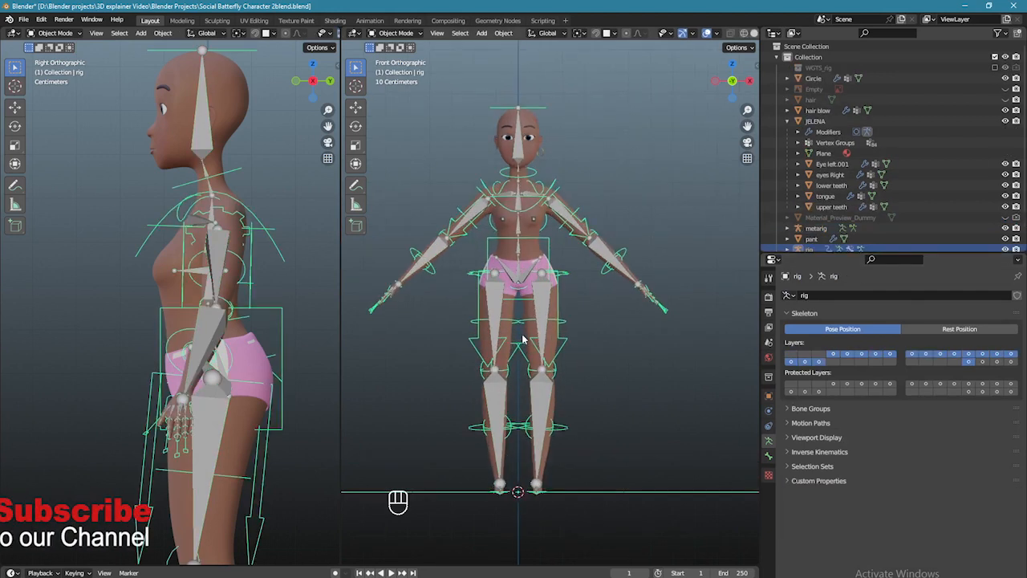
- Hide the metarig in the Outliner and select the generated rig
{"action": "scroll", "coordinate": [517, 337], "scroll_direction": "up", "scroll_amount": 3}
{"action": "scroll", "coordinate": [618, 380], "scroll_direction": "down", "scroll_amount": 3}
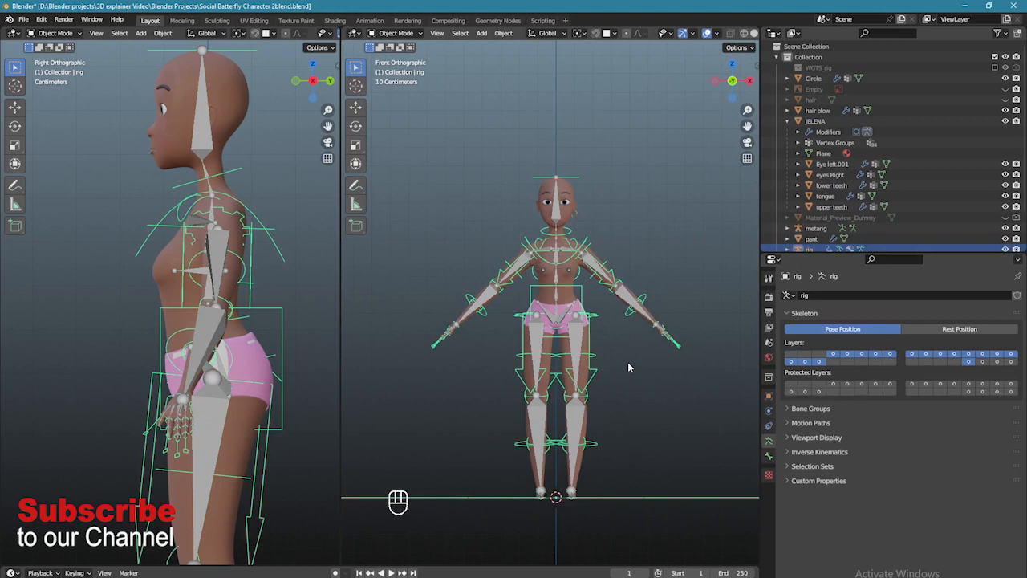
{"action": "left_click", "coordinate": [578, 341]}
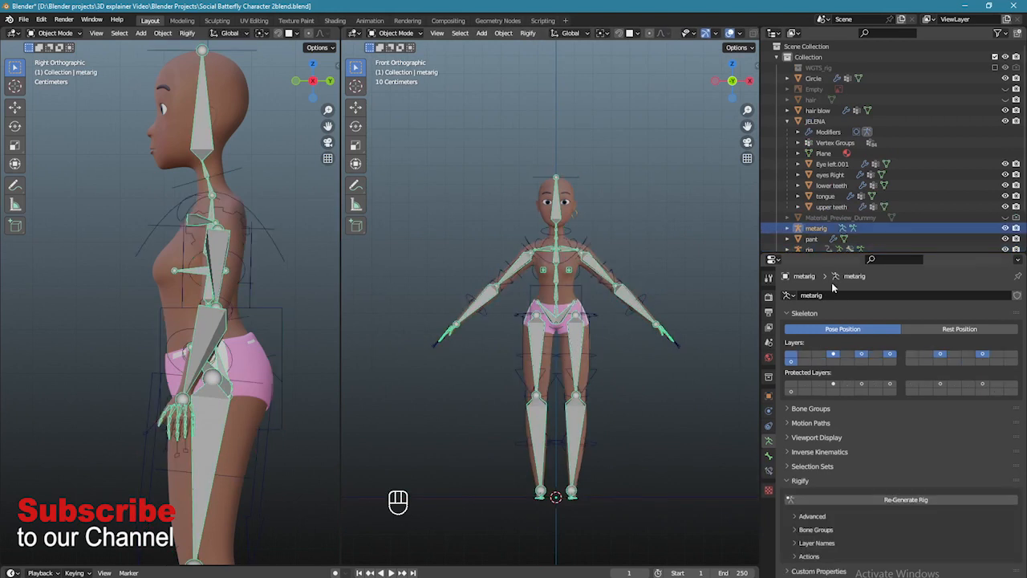
{"action": "left_click", "coordinate": [1006, 229]}
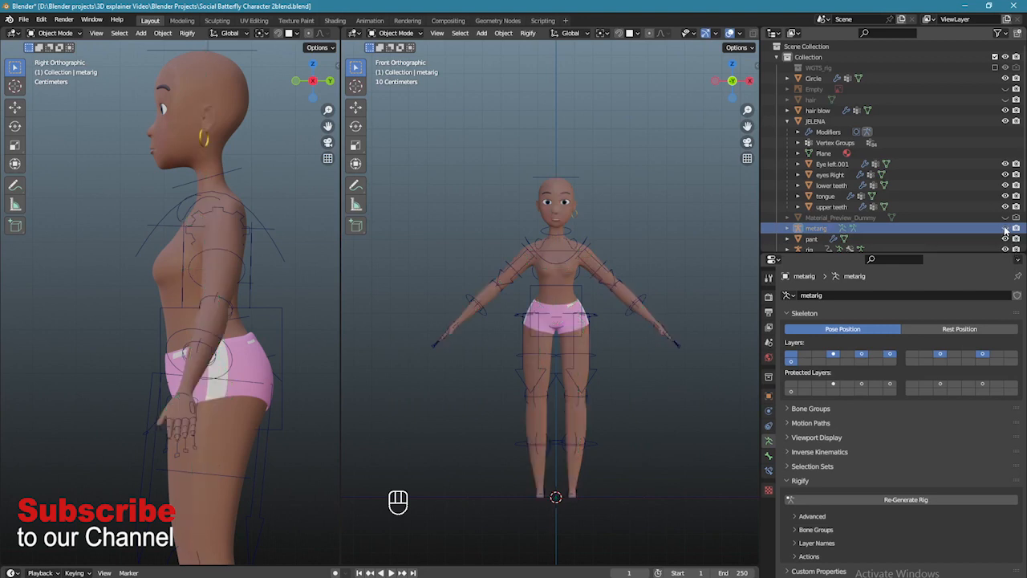
{"action": "scroll", "coordinate": [600, 337], "scroll_direction": "up", "scroll_amount": 1}
{"action": "left_click", "coordinate": [588, 287]}
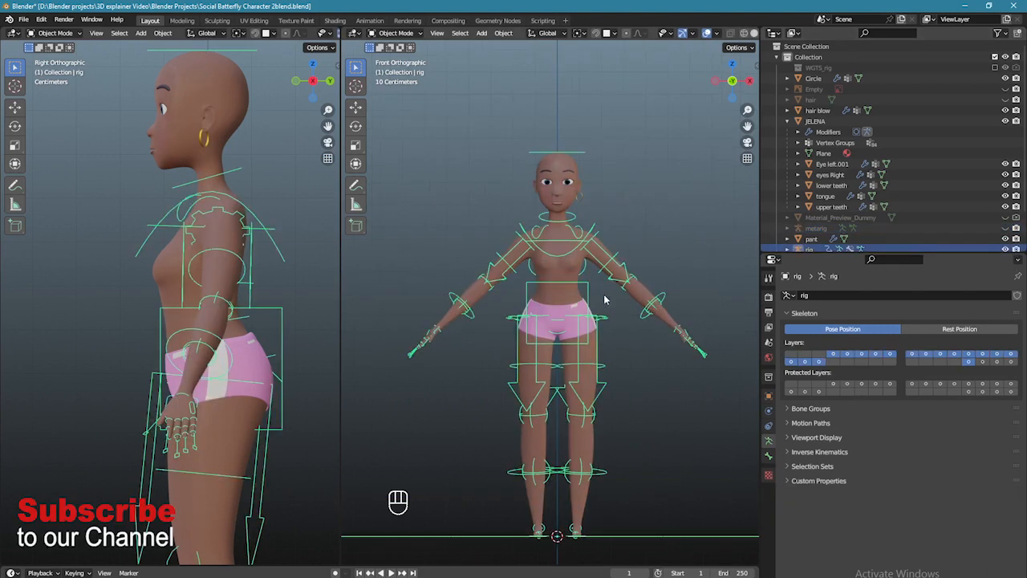
- Unhide FaceitRig and add it to the selection alongside the generated rig
{"action": "scroll", "coordinate": [610, 308], "scroll_direction": "down", "scroll_amount": 1}
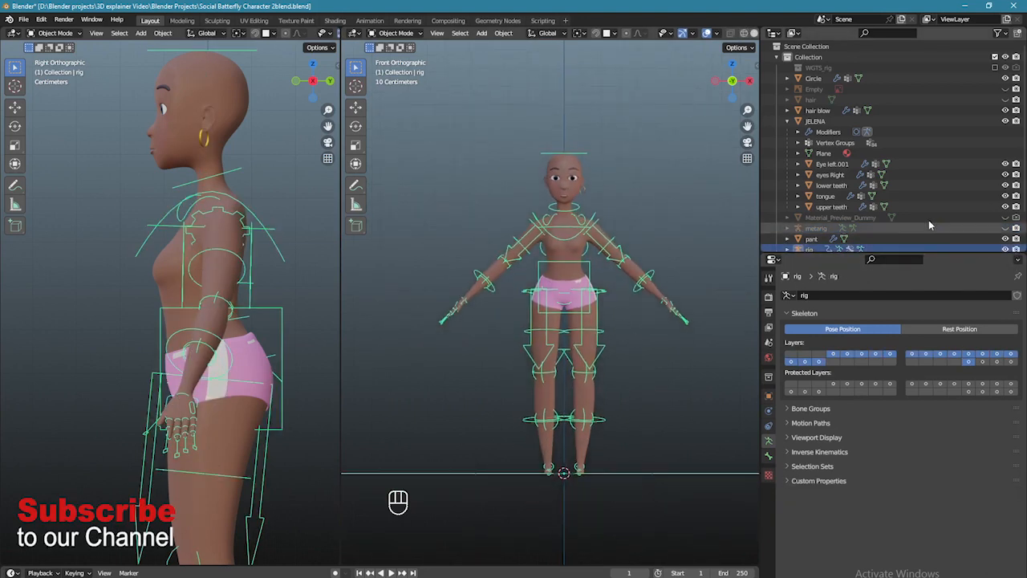
{"action": "scroll", "coordinate": [890, 229], "scroll_direction": "down", "scroll_amount": 2}
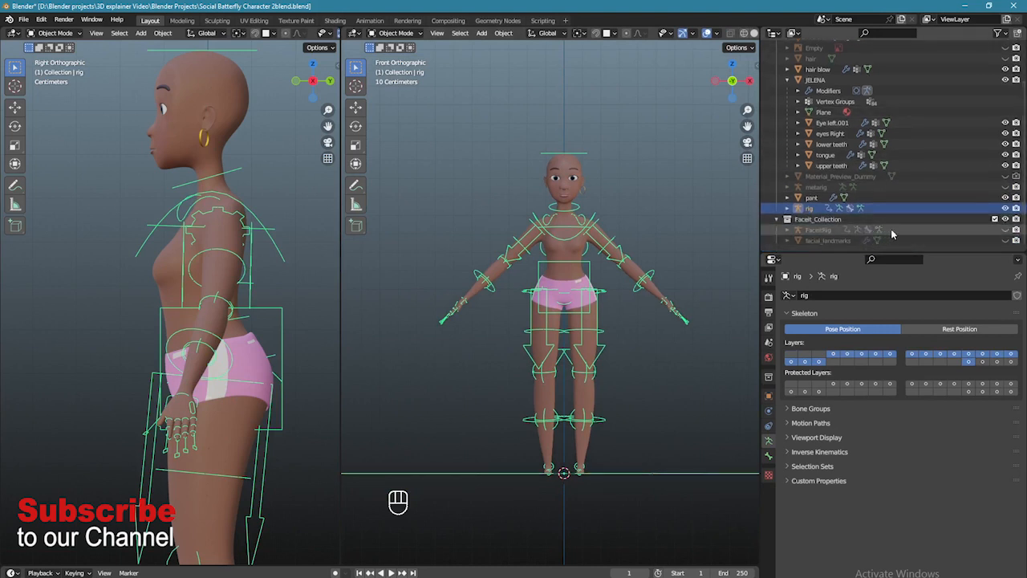
{"action": "left_click", "coordinate": [1005, 229]}
{"action": "scroll", "coordinate": [573, 235], "scroll_direction": "up", "scroll_amount": 4}
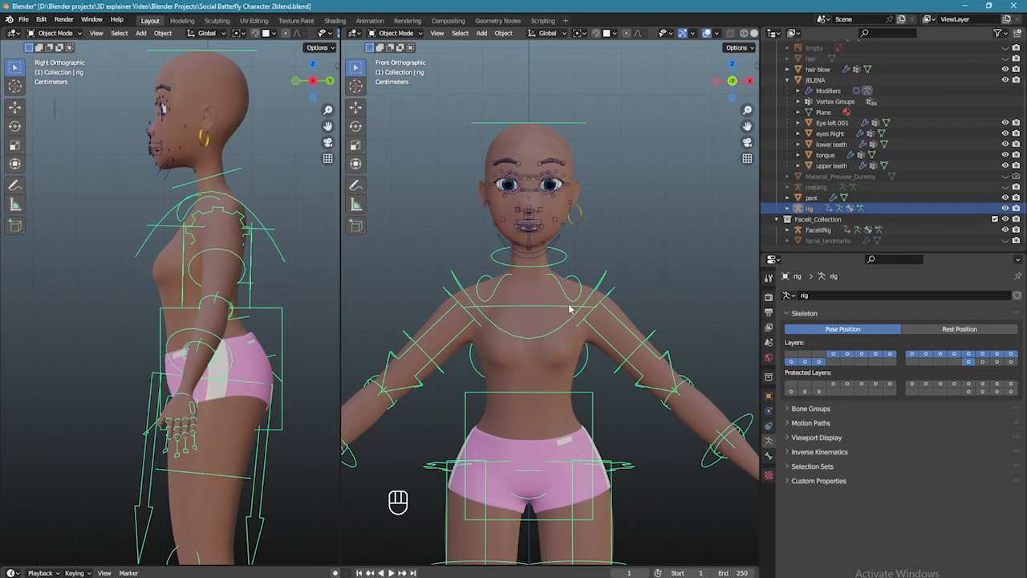
{"action": "scroll", "coordinate": [598, 297], "scroll_direction": "down", "scroll_amount": 3}
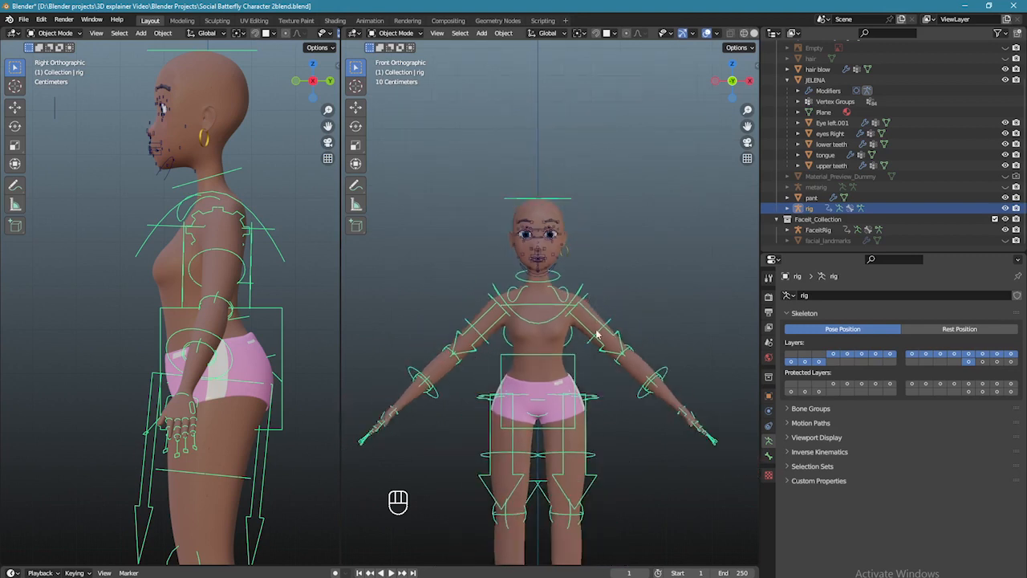
{"action": "scroll", "coordinate": [571, 391], "scroll_direction": "up", "scroll_amount": 2}
{"action": "scroll", "coordinate": [571, 390], "scroll_direction": "up", "scroll_amount": 1}
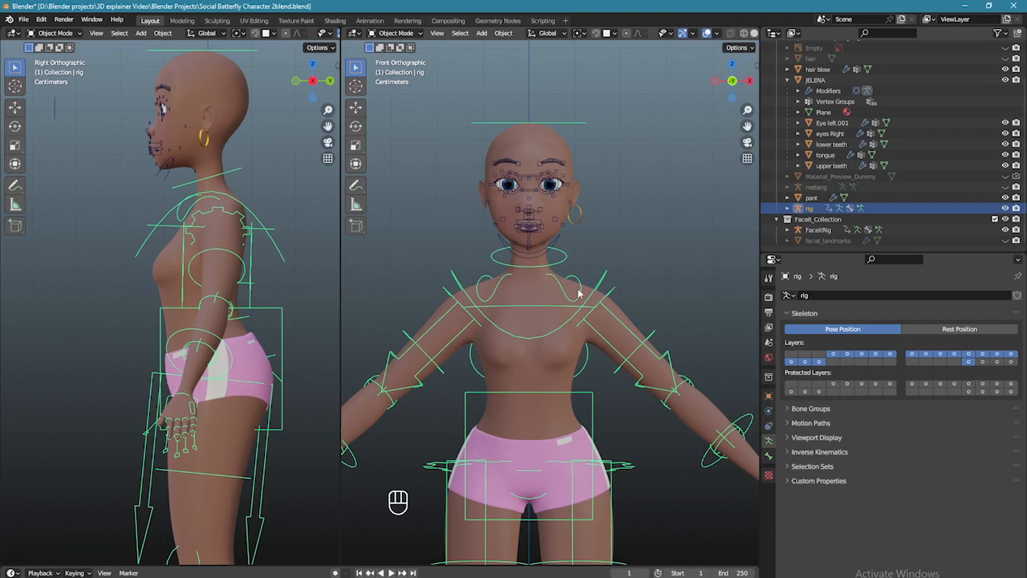
{"action": "left_click", "coordinate": [557, 242], "text": "shift"}
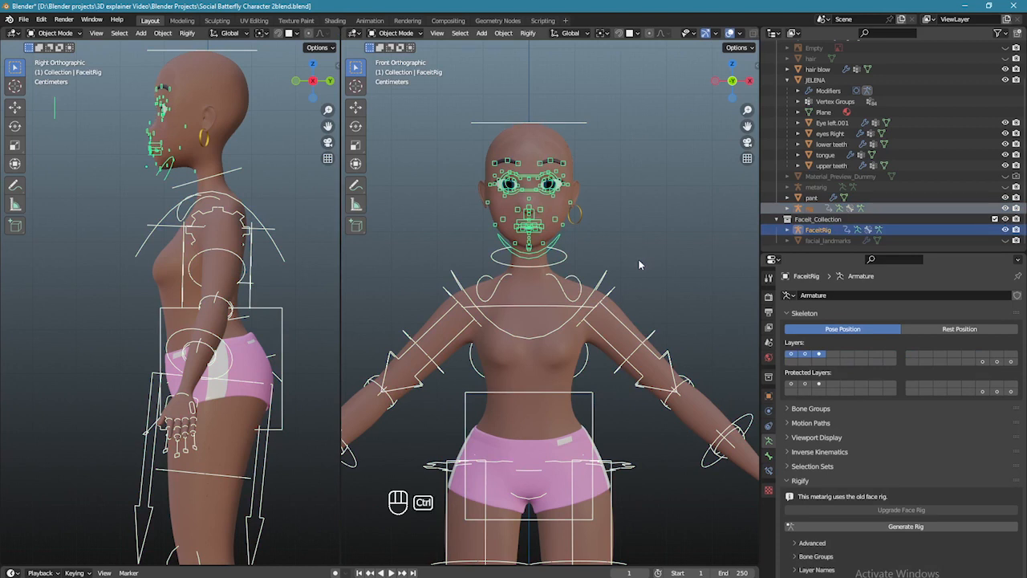
- Join the generated body rig into FaceitRig with Ctrl+J
{"action": "key", "text": "ctrl+j"}
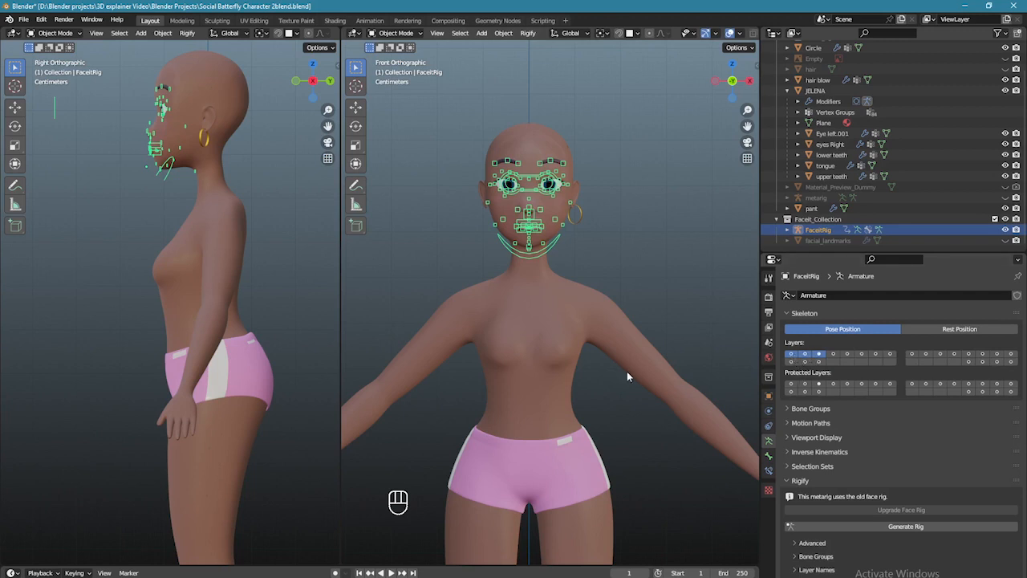
{"action": "scroll", "coordinate": [627, 371], "scroll_direction": "down", "scroll_amount": 2}
{"action": "middle_click_drag", "start_coordinate": [627, 371], "coordinate": [634, 326], "text": "shift"}
{"action": "scroll", "coordinate": [634, 325], "scroll_direction": "up", "scroll_amount": 3}
{"action": "scroll", "coordinate": [568, 300], "scroll_direction": "down", "scroll_amount": 3}
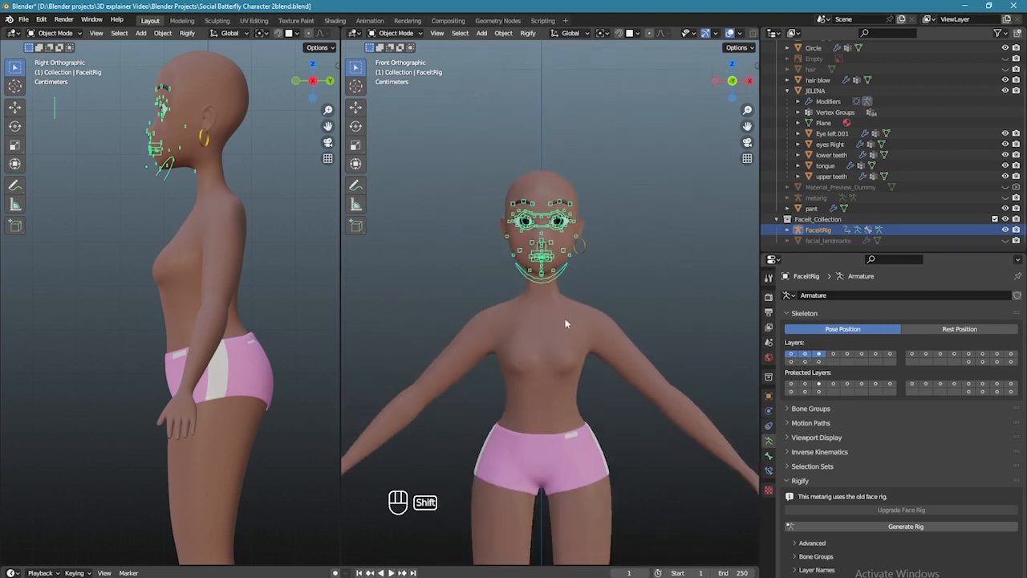
{"action": "scroll", "coordinate": [565, 324], "scroll_direction": "down", "scroll_amount": 4, "text": "shift"}
{"action": "scroll", "coordinate": [576, 234], "scroll_direction": "up", "scroll_amount": 2}
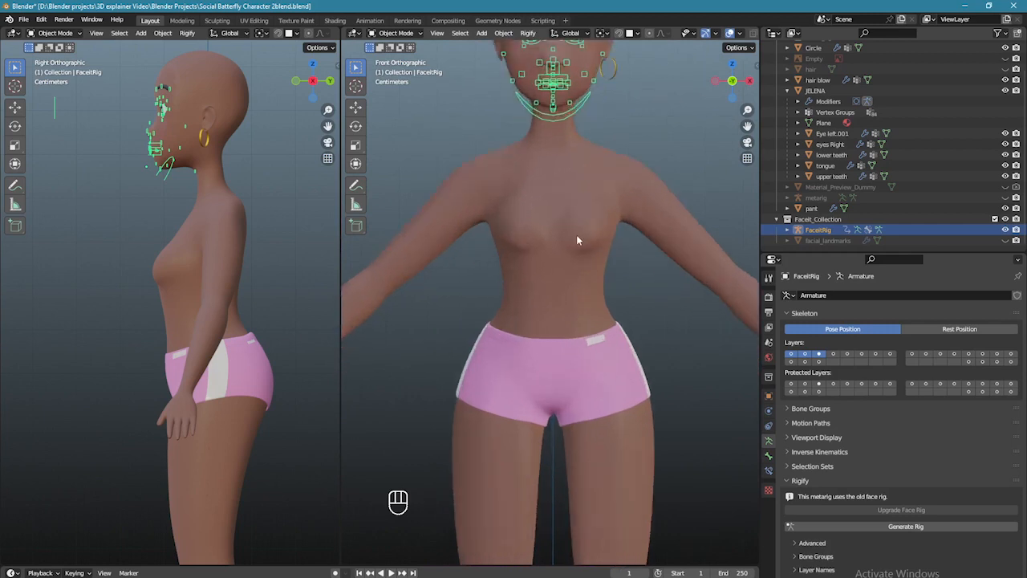
- Select the body mesh JELENA, then the shorts object pant
{"action": "middle_click_drag", "start_coordinate": [573, 236], "coordinate": [567, 314], "text": "shift"}
{"action": "left_click", "coordinate": [563, 289]}
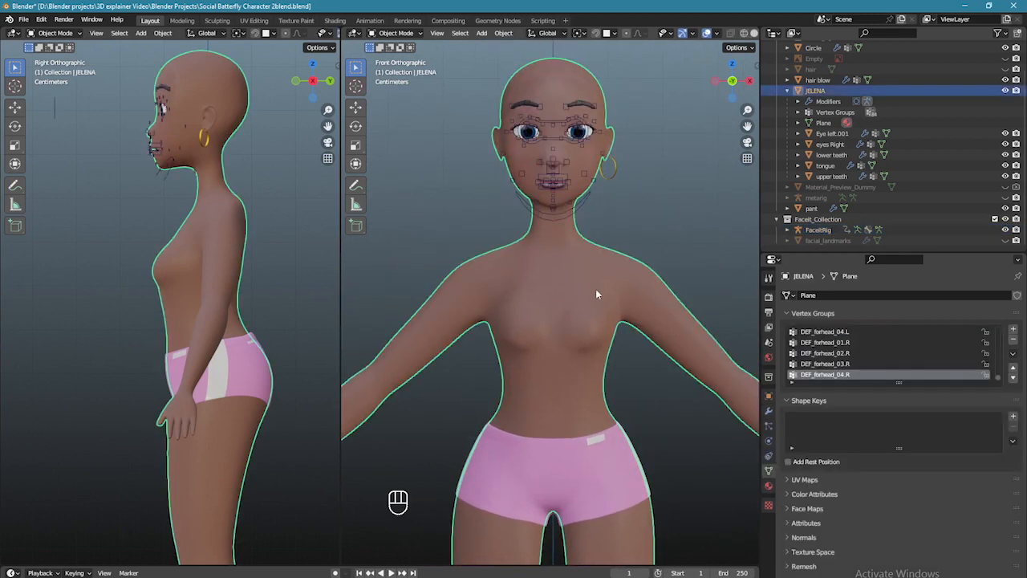
{"action": "scroll", "coordinate": [595, 295], "scroll_direction": "down", "scroll_amount": 2}
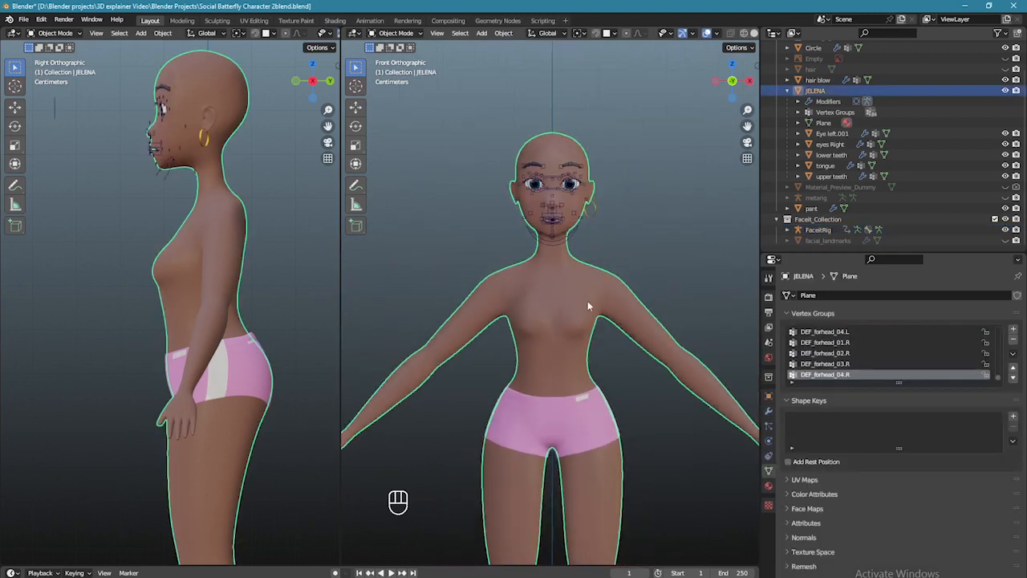
{"action": "left_click", "coordinate": [577, 422]}
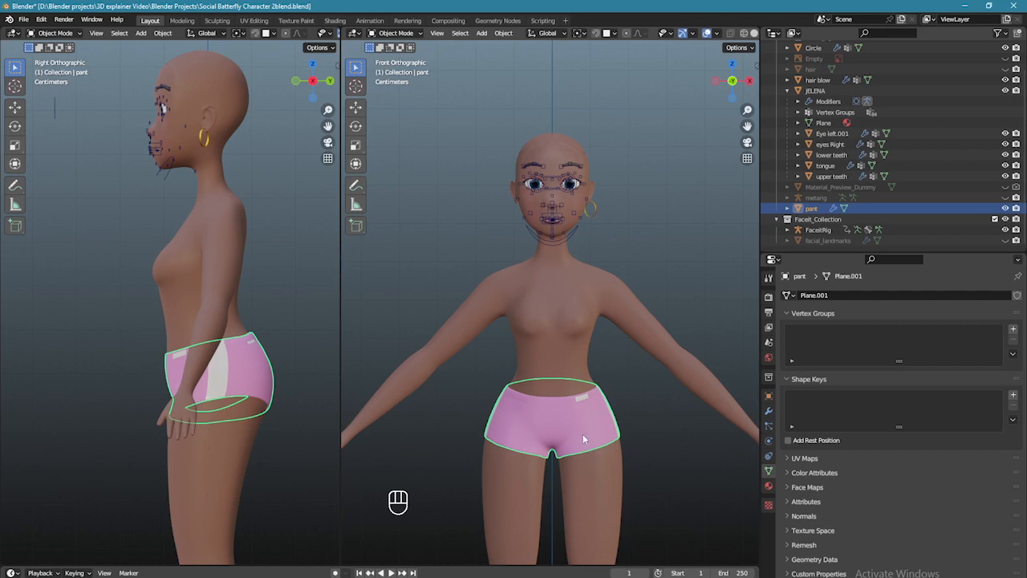
- Parent the JELENA and pant meshes to FaceitRig via Armature Deform With Automatic Weights
{"action": "left_click", "coordinate": [573, 275]}
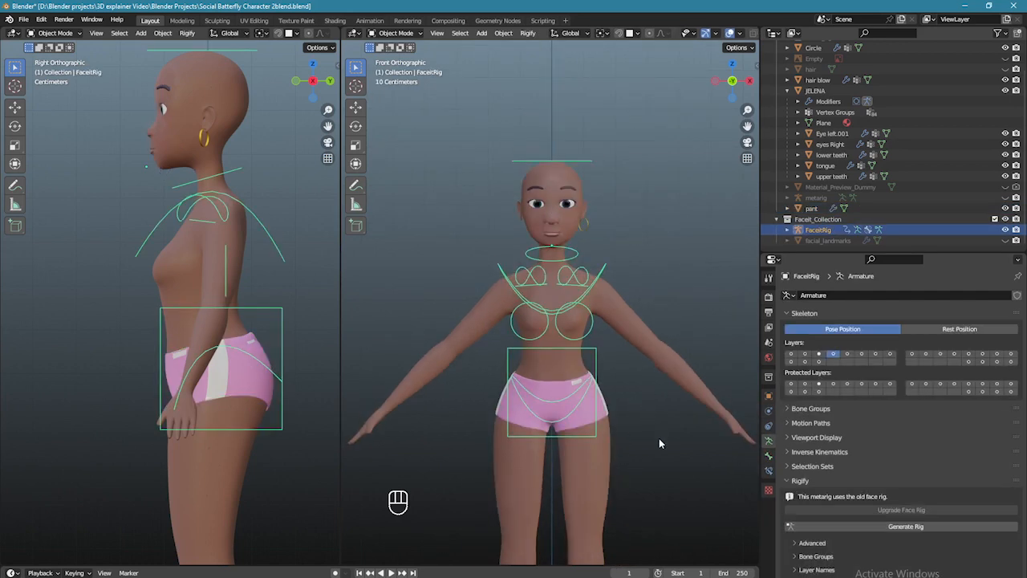
{"action": "middle_click_drag", "start_coordinate": [635, 493], "coordinate": [627, 422], "text": "shift"}
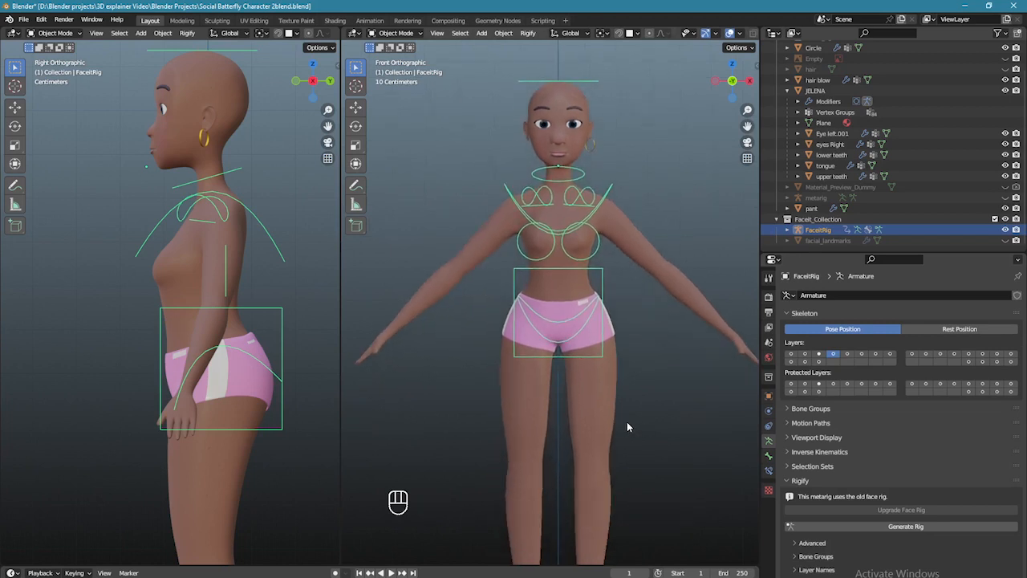
{"action": "left_click", "coordinate": [610, 225]}
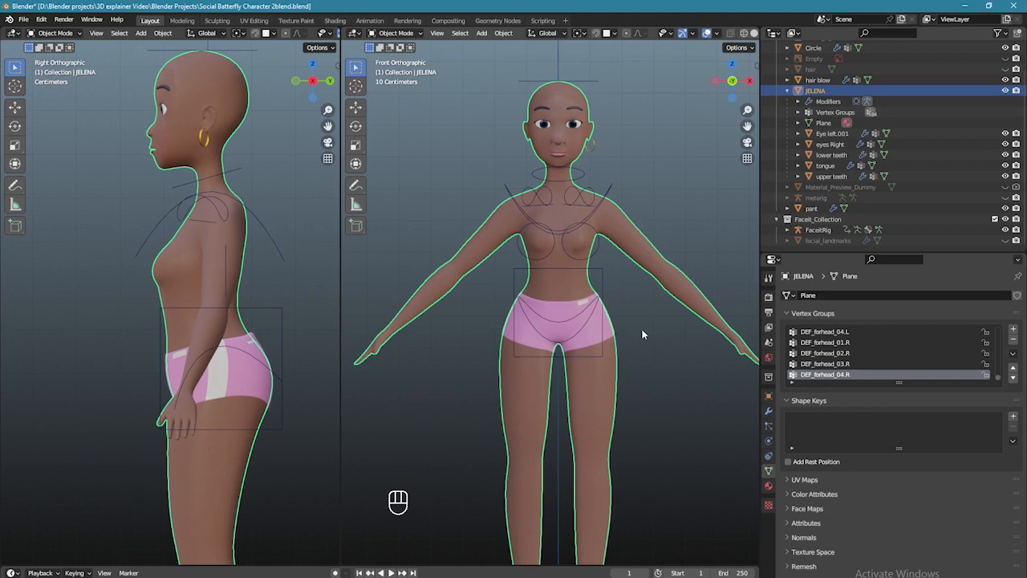
{"action": "left_click", "coordinate": [587, 341], "text": "shift"}
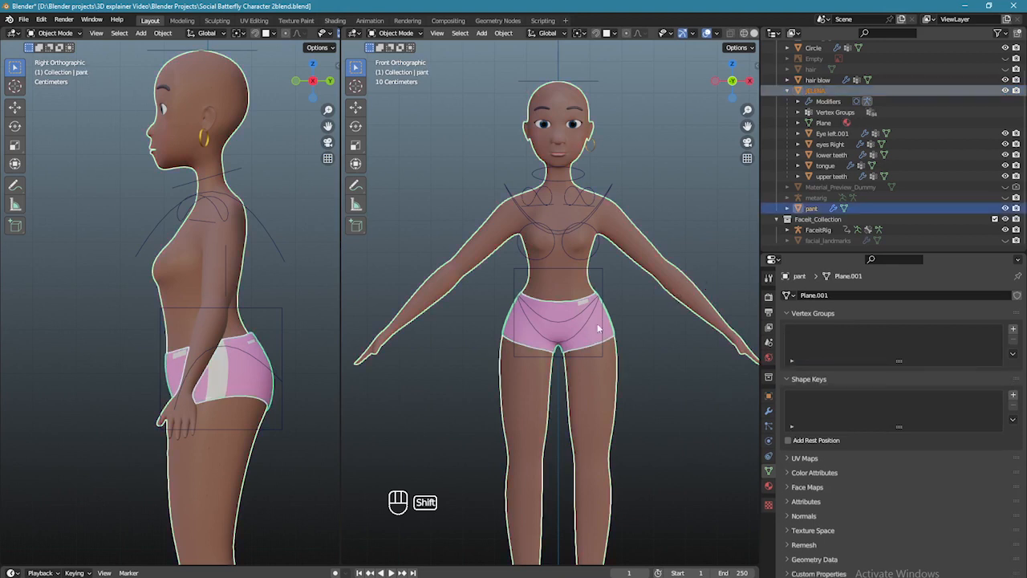
{"action": "left_click", "coordinate": [599, 271], "text": "shift"}
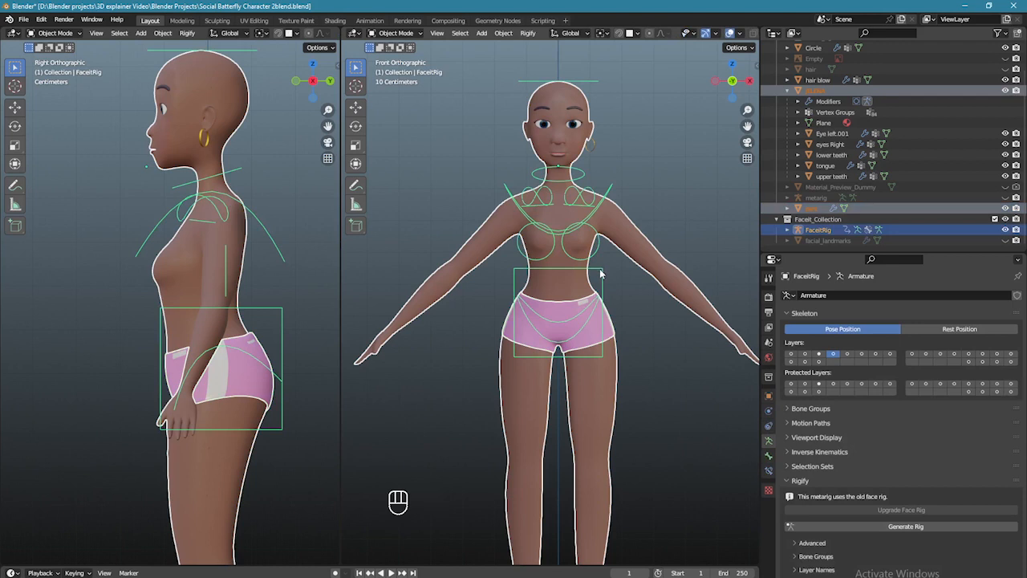
{"action": "key", "text": "ctrl+p"}
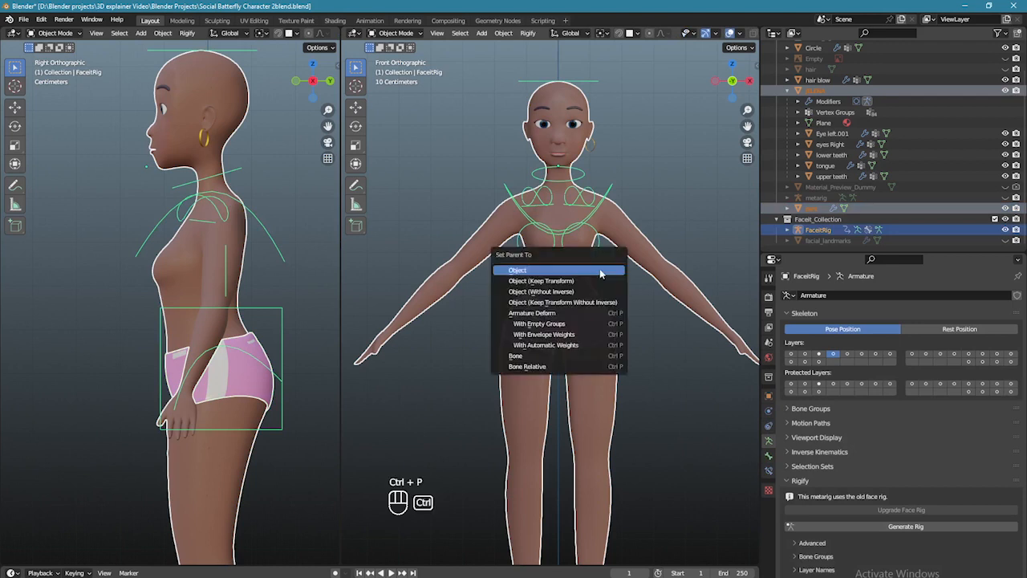
{"action": "left_click", "coordinate": [556, 344]}
{"action": "scroll", "coordinate": [598, 341], "scroll_direction": "down", "scroll_amount": 2}
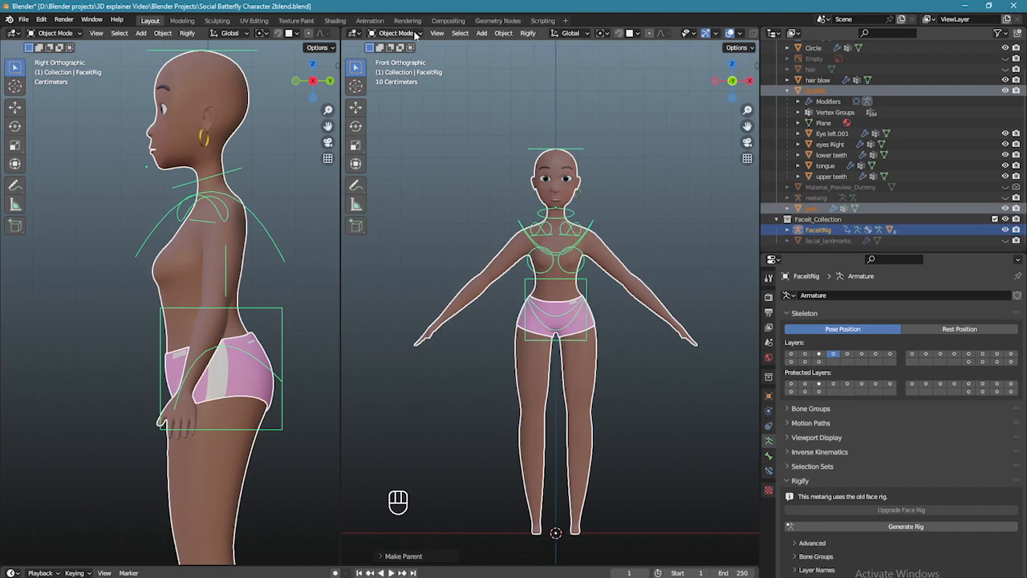
{"action": "left_click", "coordinate": [397, 33]}
- Put FaceitRig into Pose Mode and show both leg control bone layers
{"action": "left_click", "coordinate": [395, 70]}
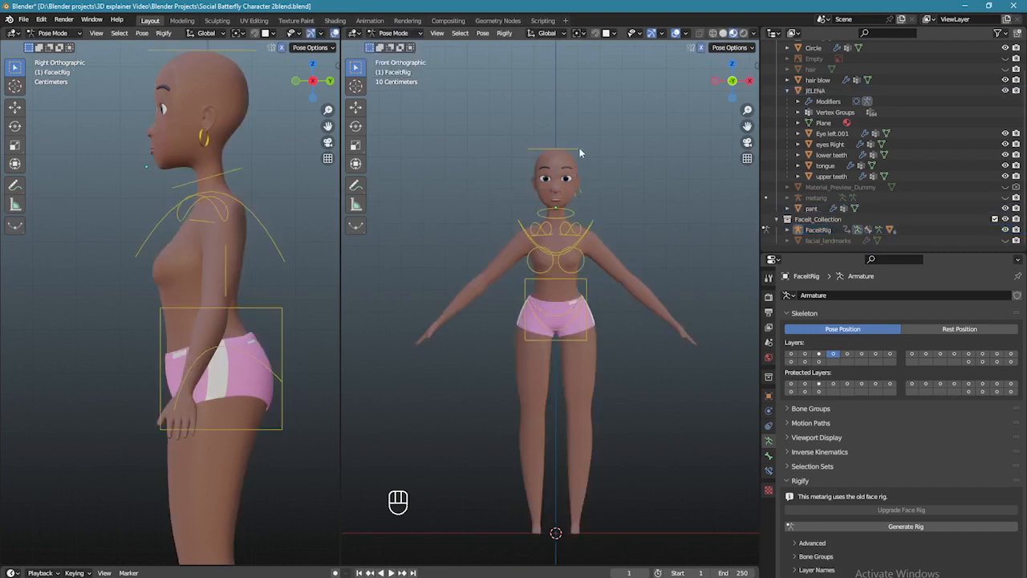
{"action": "left_click", "coordinate": [573, 164]}
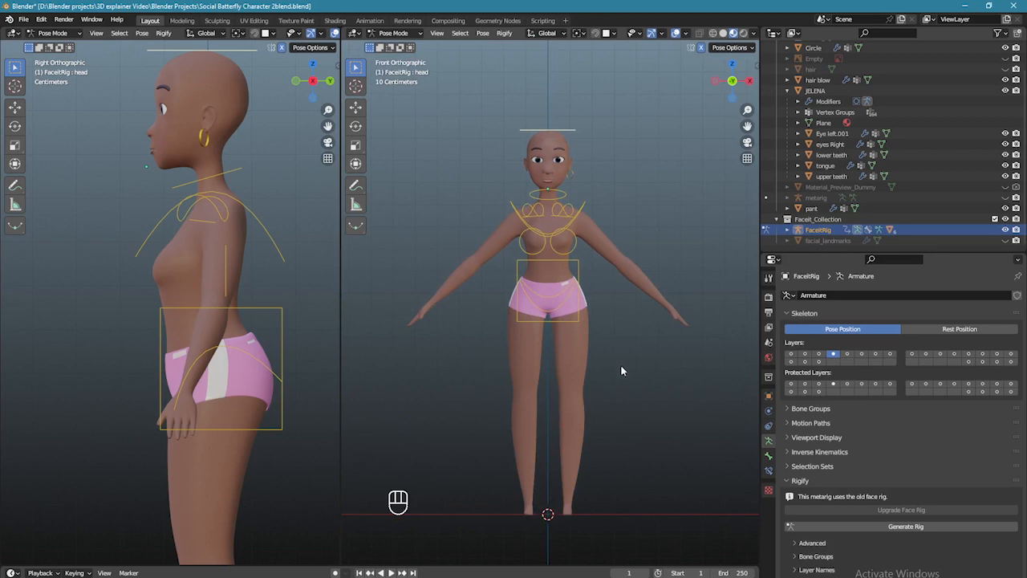
{"action": "middle_click_drag", "start_coordinate": [620, 376], "coordinate": [625, 336], "text": "shift"}
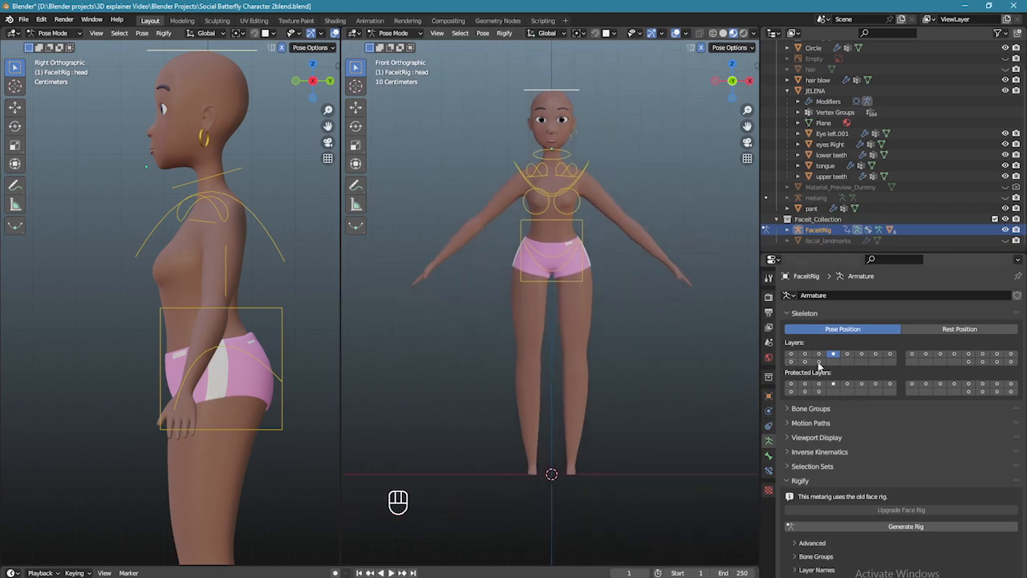
{"action": "left_click", "coordinate": [792, 362]}
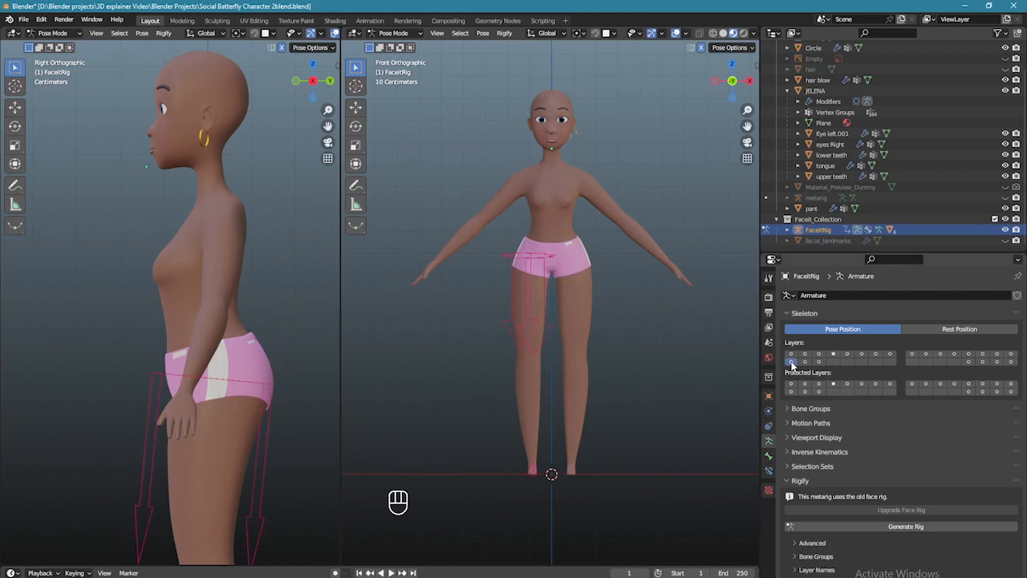
{"action": "left_click", "coordinate": [982, 357], "text": "shift"}
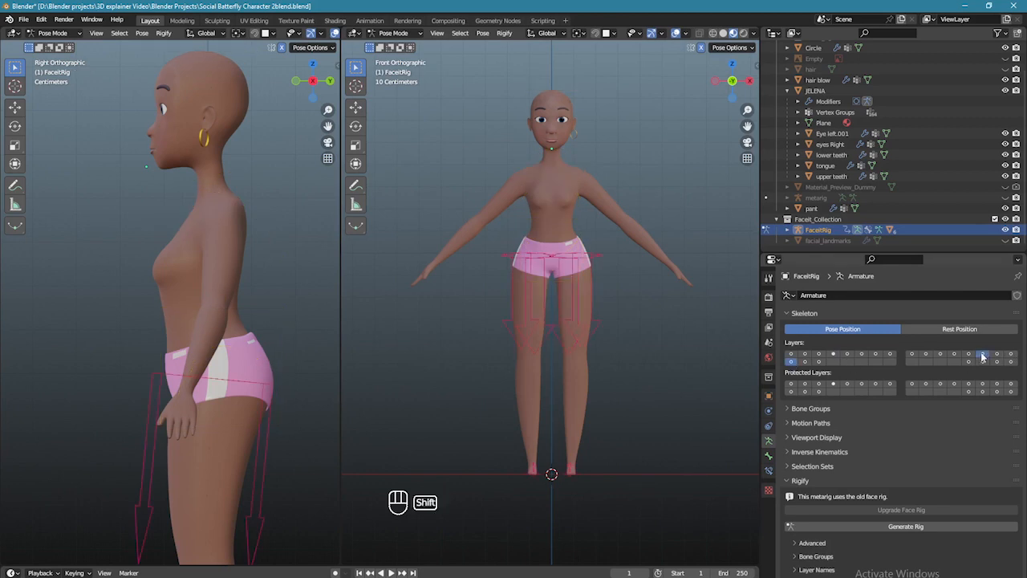
- In side view, move the left and right foot IK controls to bend both legs
{"action": "key", "text": "KP_3"}
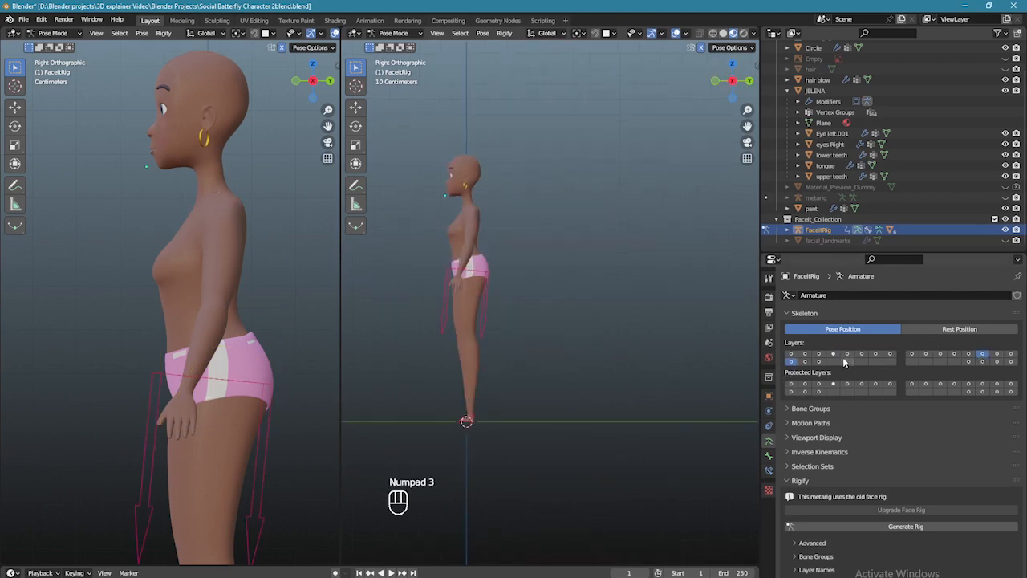
{"action": "scroll", "coordinate": [486, 358], "scroll_direction": "up", "scroll_amount": 2}
{"action": "middle_click_drag", "start_coordinate": [466, 366], "coordinate": [595, 257], "text": "shift"}
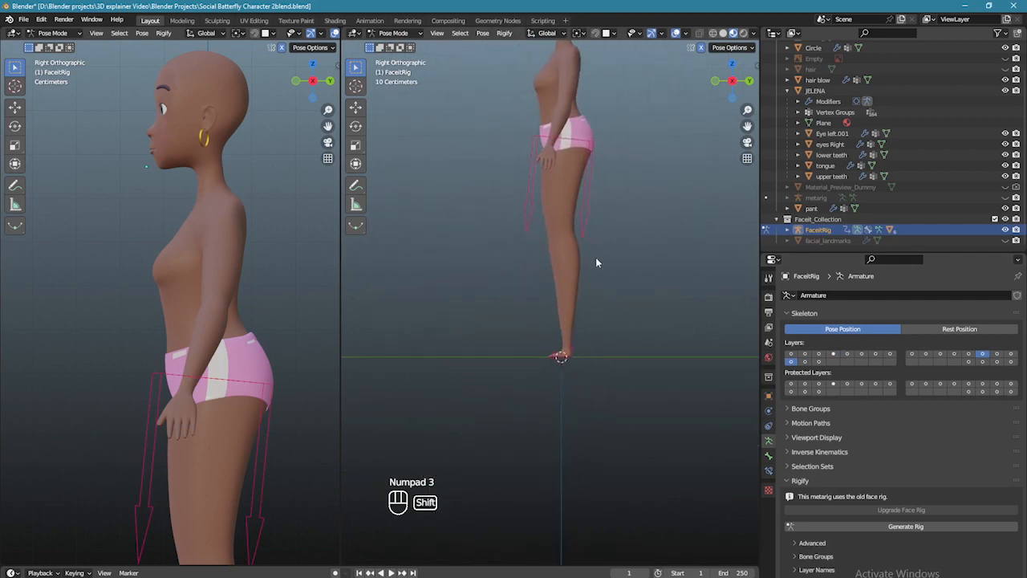
{"action": "left_click", "coordinate": [569, 356]}
{"action": "key", "text": "g"}
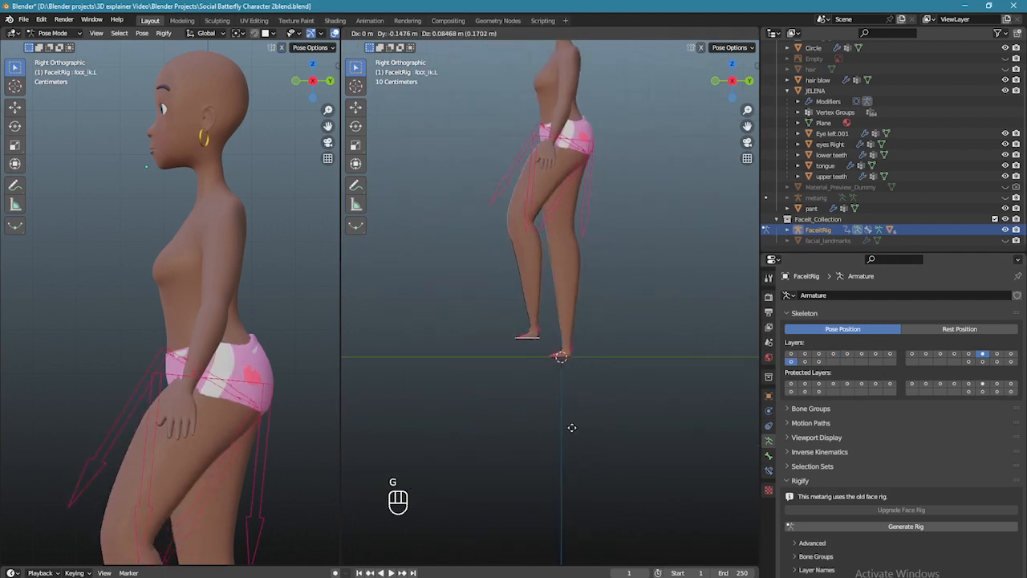
{"action": "left_click", "coordinate": [516, 354]}
{"action": "middle_click_drag", "start_coordinate": [516, 354], "coordinate": [634, 378]}
{"action": "left_click", "coordinate": [526, 358]}
{"action": "key", "text": "g"}
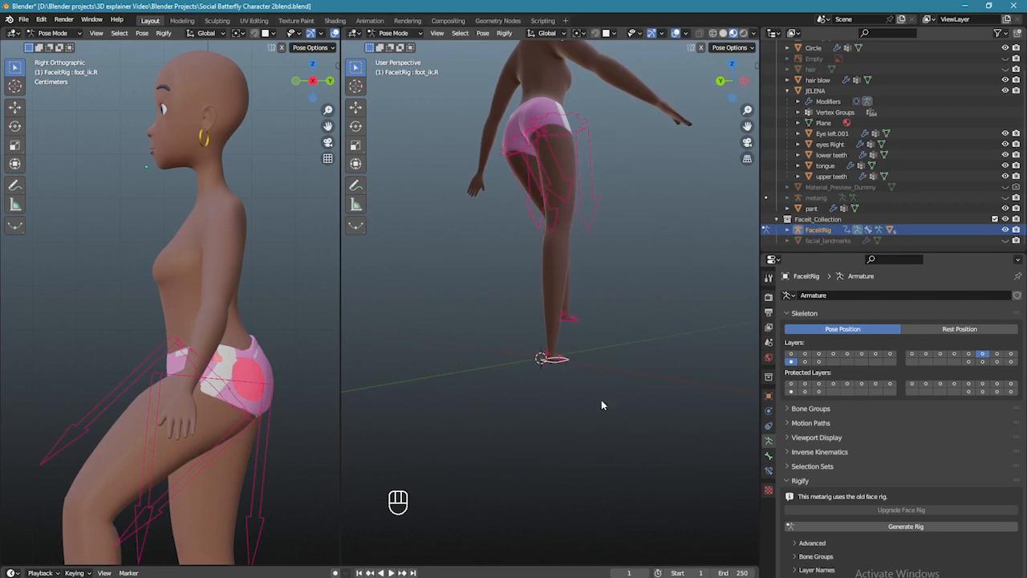
{"action": "left_click", "coordinate": [541, 358]}
{"action": "middle_click_drag", "start_coordinate": [541, 358], "coordinate": [526, 384]}
- Back in front view, move the left foot IK control to straighten the leg
{"action": "key", "text": "KP_1"}
{"action": "left_click", "coordinate": [554, 325]}
{"action": "key", "text": "g"}
{"action": "left_click", "coordinate": [597, 362]}
{"action": "scroll", "coordinate": [546, 329], "scroll_direction": "up", "scroll_amount": 1}
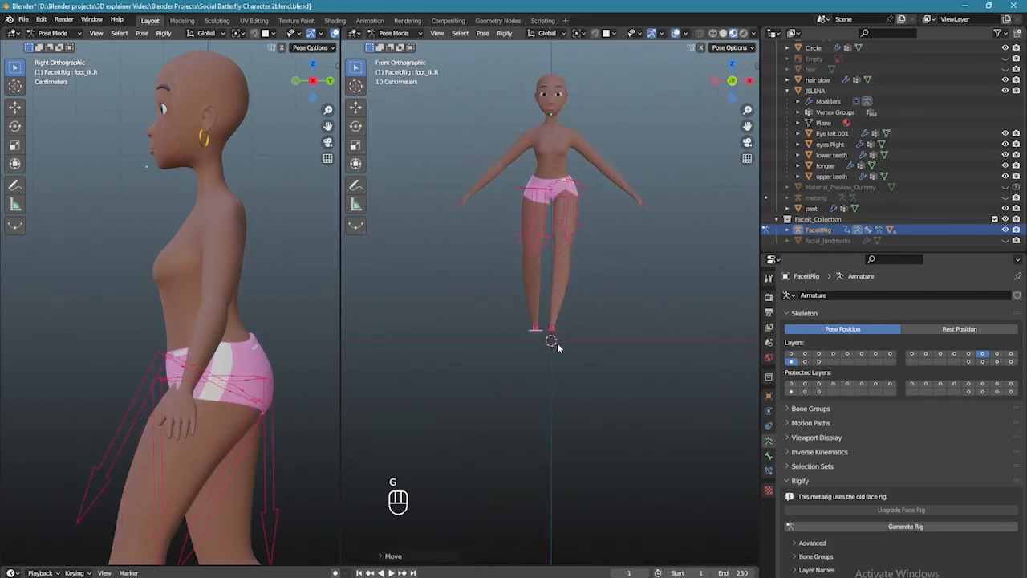
{"action": "middle_click_drag", "start_coordinate": [545, 329], "coordinate": [546, 417], "text": "shift"}
- Show the arm control layers, lower both hand IK controls beside the body, and rotate a hand
{"action": "left_click", "coordinate": [874, 353], "text": "shift"}
{"action": "left_click", "coordinate": [889, 353], "text": "shift"}
{"action": "left_click", "coordinate": [683, 247]}
{"action": "key", "text": "g"}
{"action": "left_click", "coordinate": [646, 256]}
{"action": "key", "text": "g"}
{"action": "left_click", "coordinate": [638, 267]}
{"action": "key", "text": "r"}
{"action": "left_click", "coordinate": [640, 265]}
{"action": "scroll", "coordinate": [610, 273], "scroll_direction": "up", "scroll_amount": 2}
{"action": "left_click", "coordinate": [833, 353], "text": "shift"}
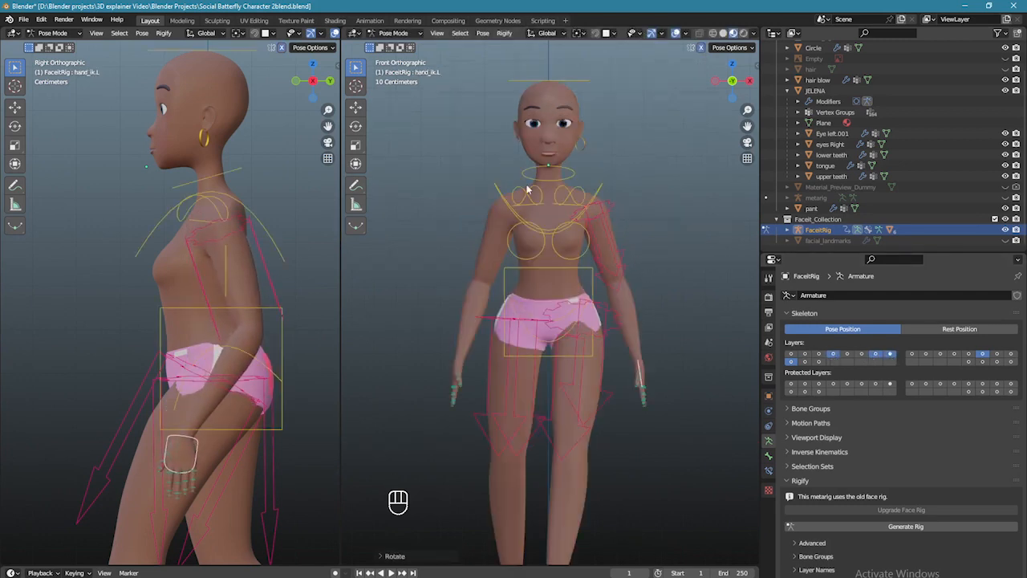
- In side view, move the torso control down into a crouch, then undo it
{"action": "key", "text": "KP_3"}
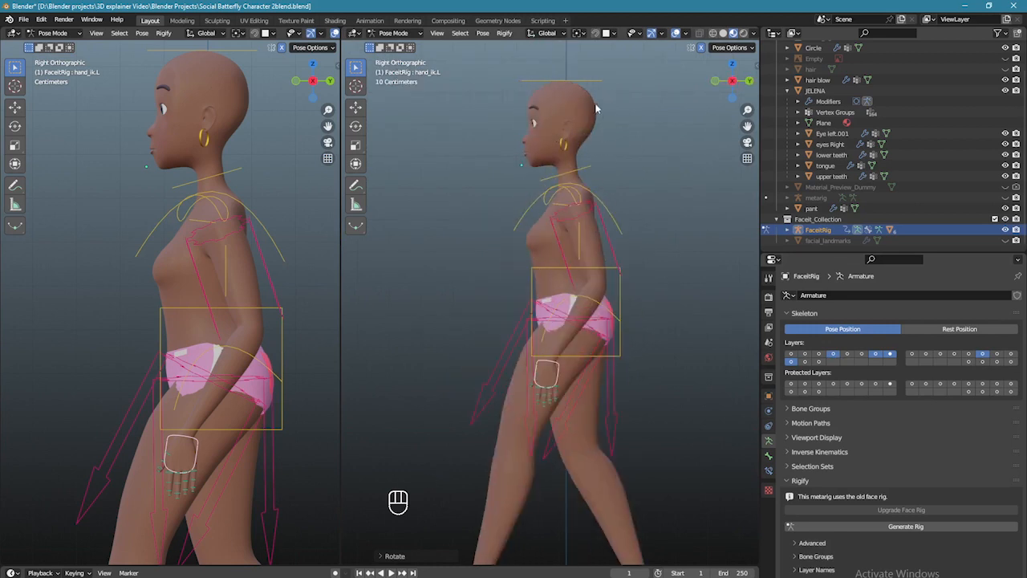
{"action": "scroll", "coordinate": [601, 239], "scroll_direction": "down", "scroll_amount": 2}
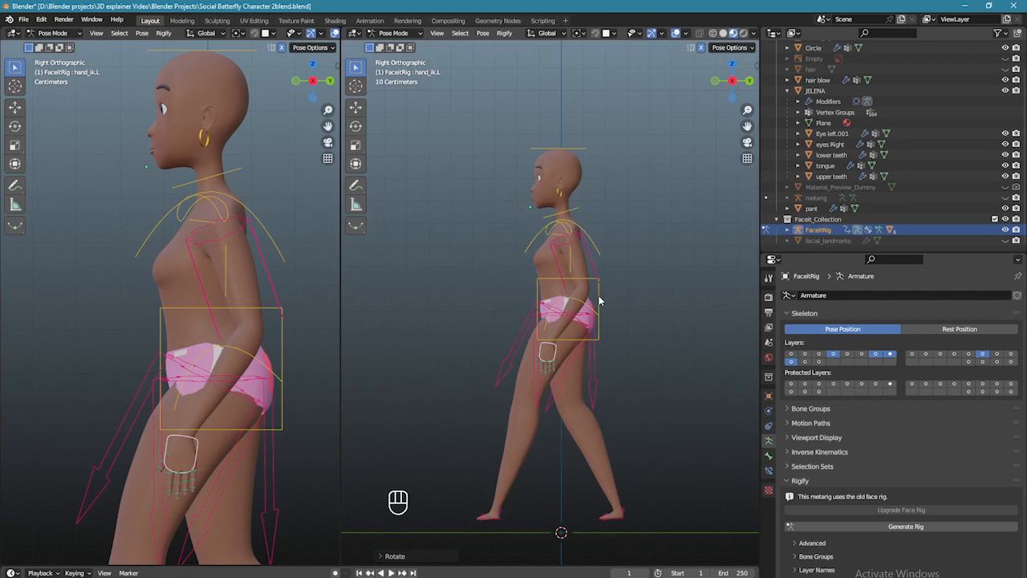
{"action": "left_click", "coordinate": [601, 301]}
{"action": "key", "text": "g"}
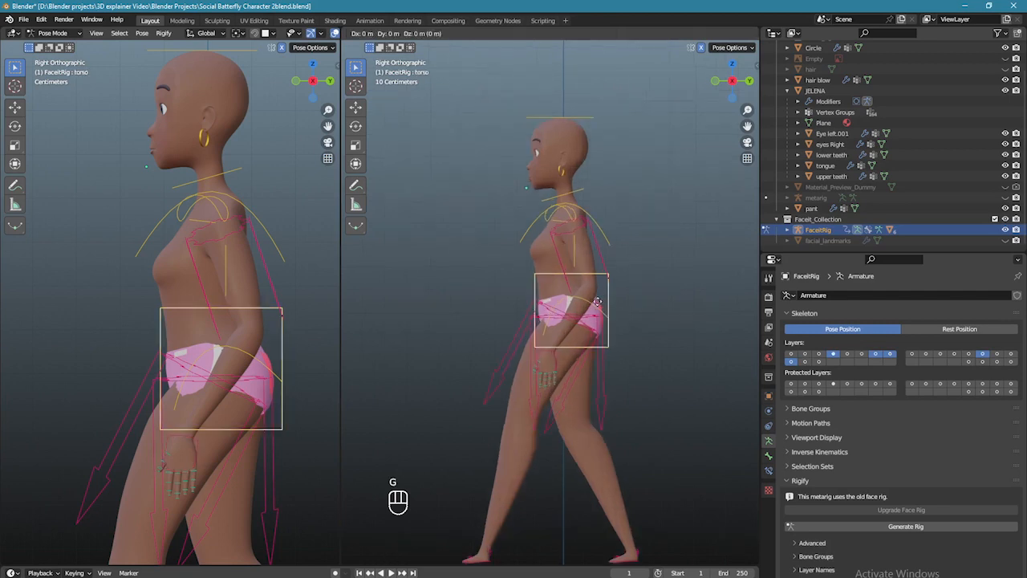
{"action": "left_click", "coordinate": [591, 326]}
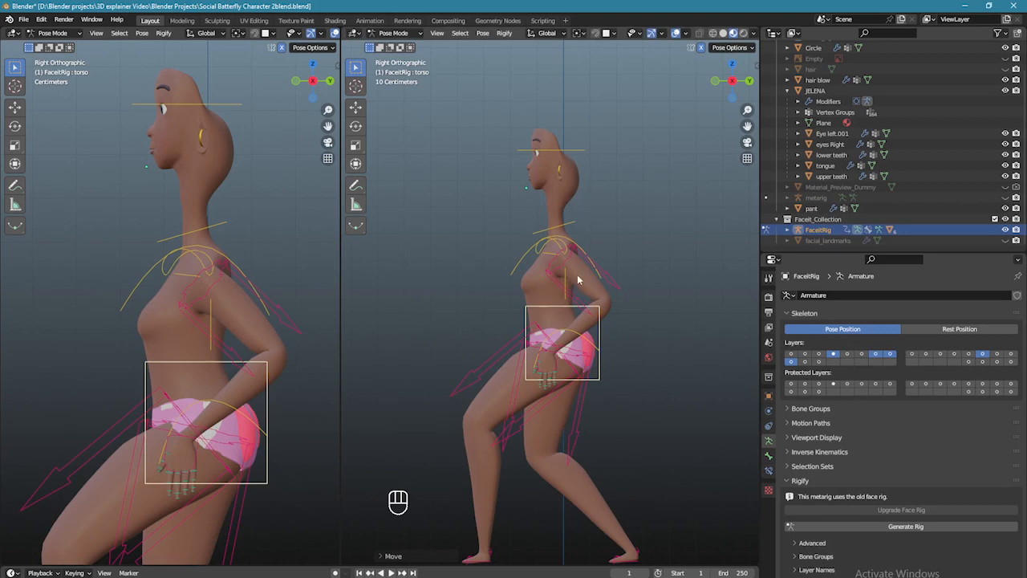
{"action": "key", "text": "ctrl+z"}
- Select all bones, clear their location and rotation with Alt+G and Alt+R, and return to front view
{"action": "scroll", "coordinate": [581, 280], "scroll_direction": "down", "scroll_amount": 2}
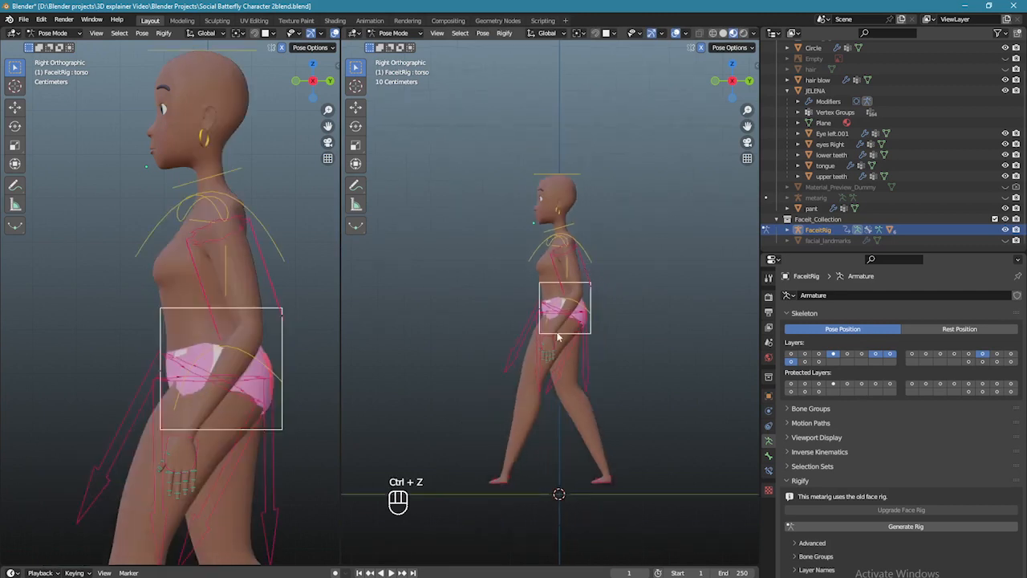
{"action": "key", "text": "a"}
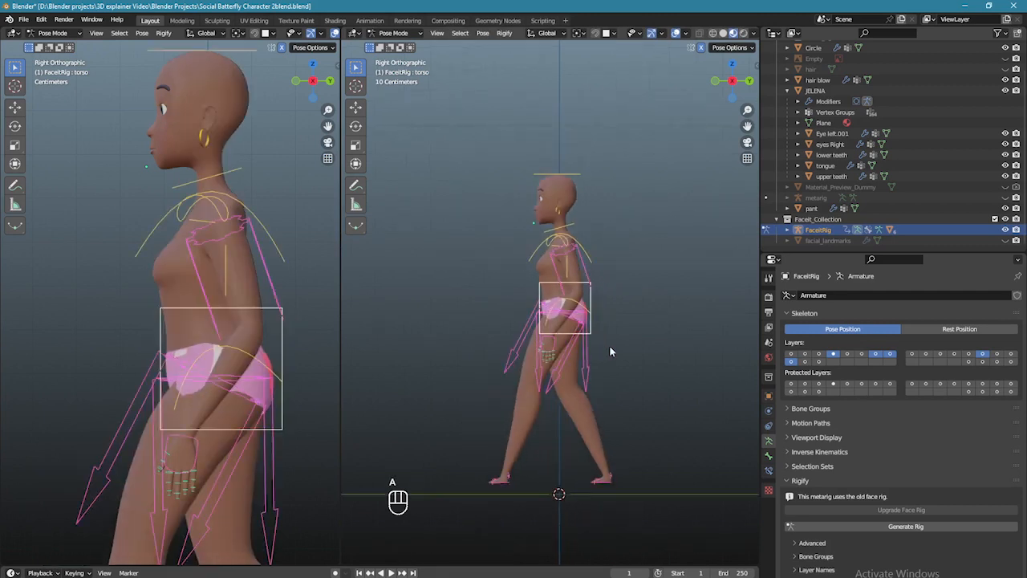
{"action": "key", "text": "alt+g"}
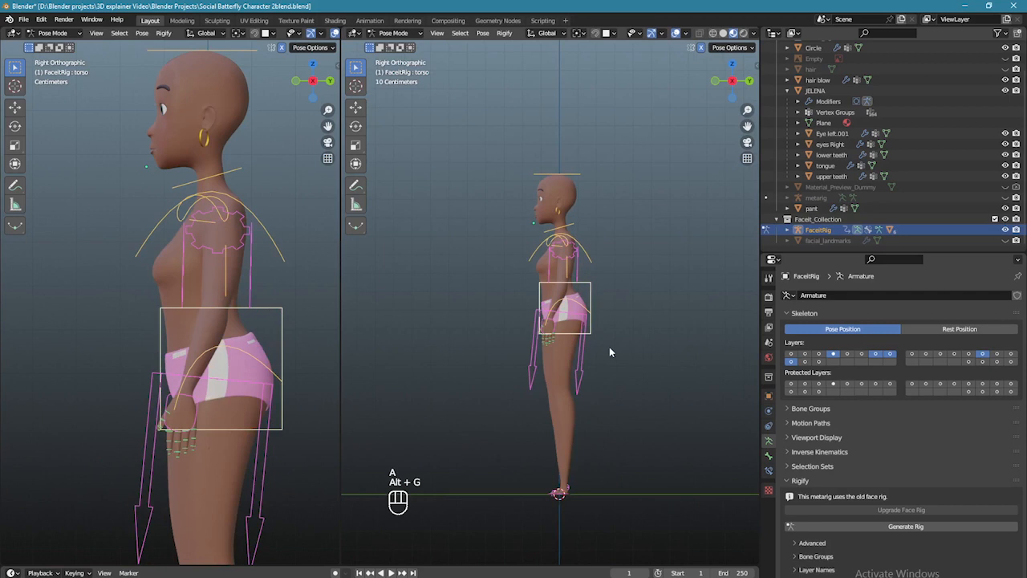
{"action": "key", "text": "alt+r"}
{"action": "left_click", "coordinate": [562, 341]}
{"action": "key", "text": "KP_1"}
{"action": "scroll", "coordinate": [626, 301], "scroll_direction": "up", "scroll_amount": 4}
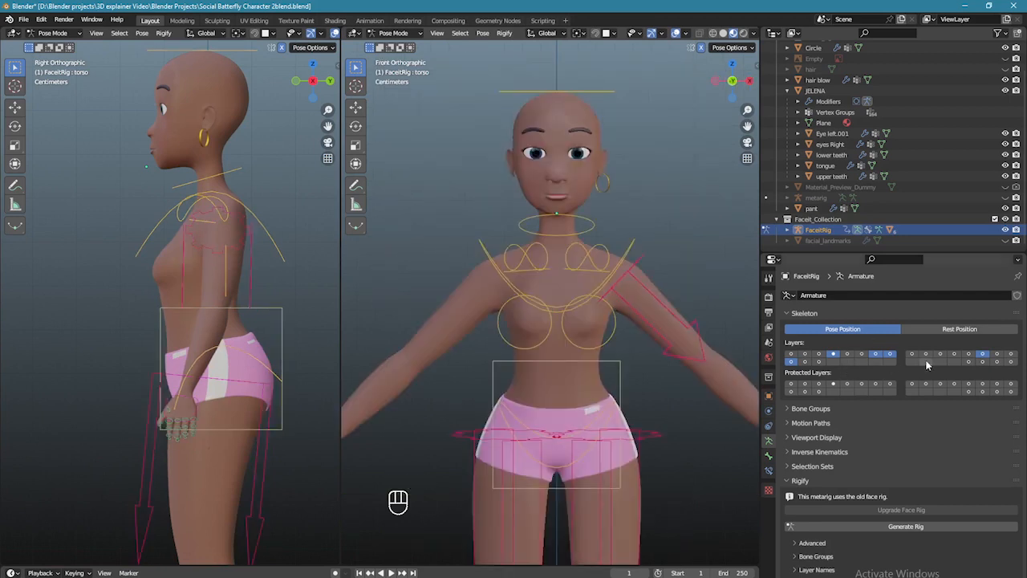
- Show the deform bone layer and put the rig into Edit Mode from a side view
{"action": "left_click", "coordinate": [983, 361]}
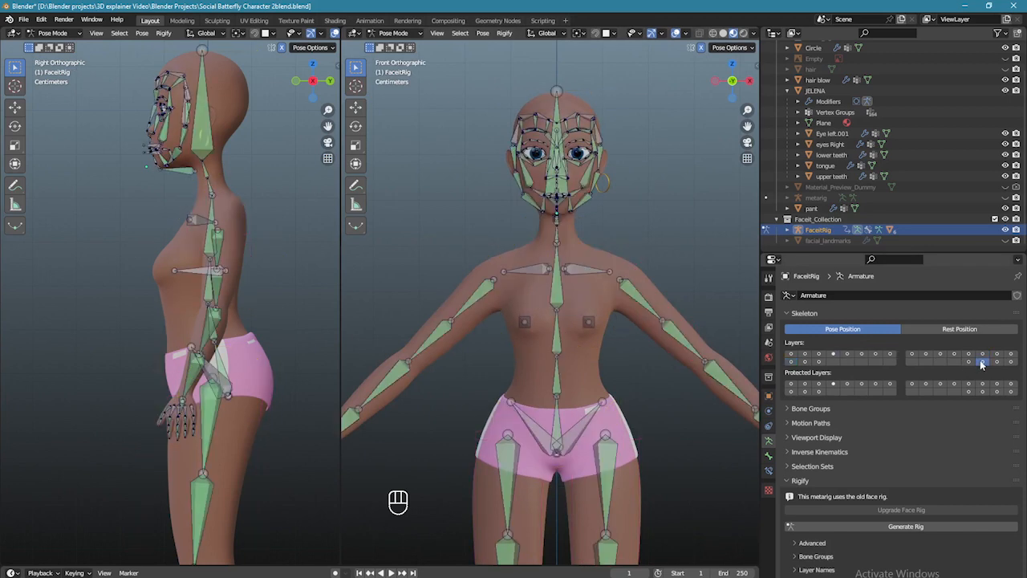
{"action": "middle_click_drag", "start_coordinate": [669, 298], "coordinate": [557, 279]}
{"action": "key", "text": "KP_1"}
{"action": "key", "text": "KP_3"}
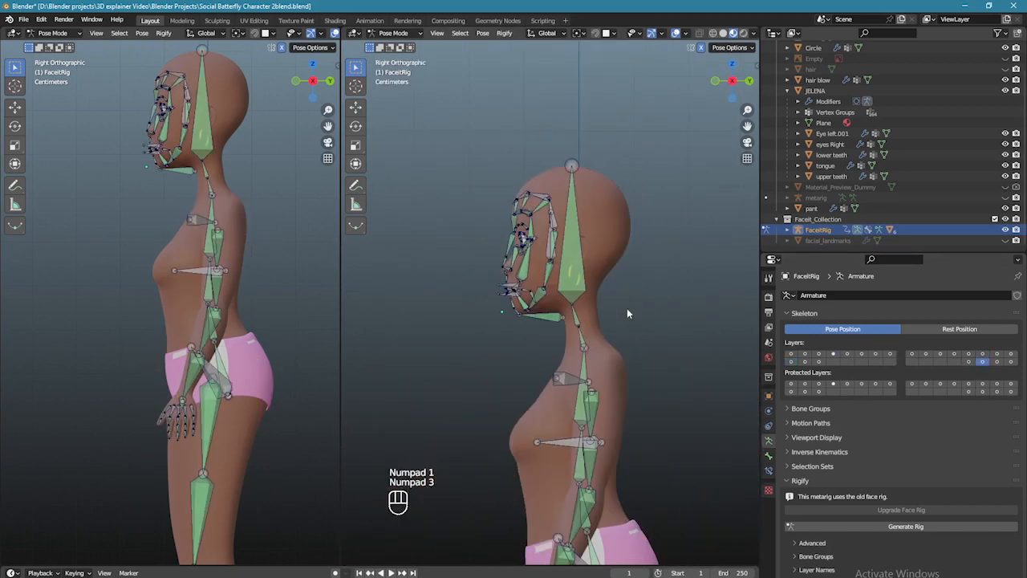
{"action": "scroll", "coordinate": [627, 308], "scroll_direction": "up", "scroll_amount": 2}
{"action": "left_click", "coordinate": [413, 35]}
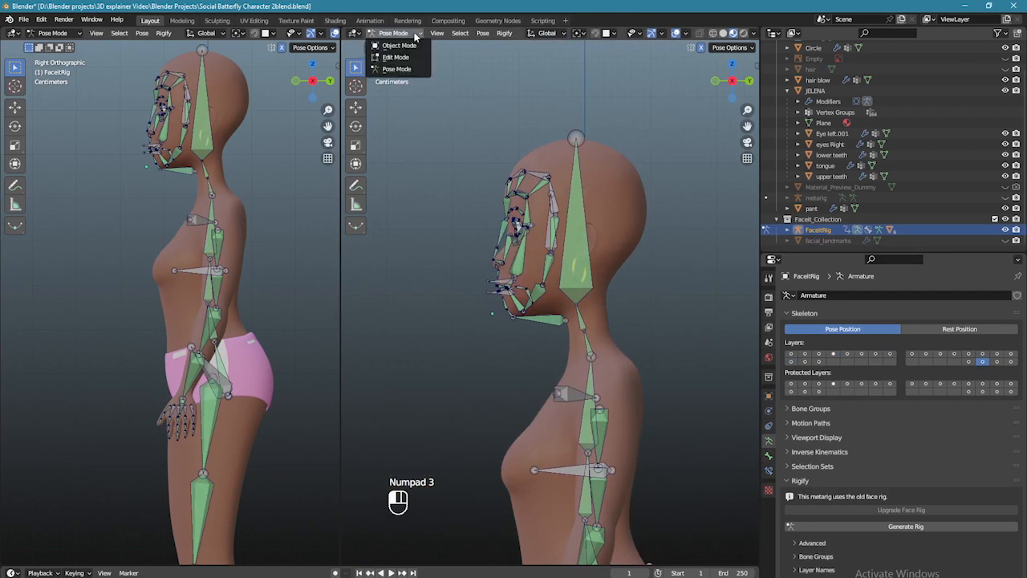
{"action": "left_click", "coordinate": [406, 57]}
{"action": "scroll", "coordinate": [656, 211], "scroll_direction": "up", "scroll_amount": 2}
{"action": "middle_click_drag", "start_coordinate": [656, 212], "coordinate": [644, 229]}
- Parent DEF-face to DEF-spine.006 with Keep Offset, then return to Object Mode
{"action": "left_click", "coordinate": [545, 196]}
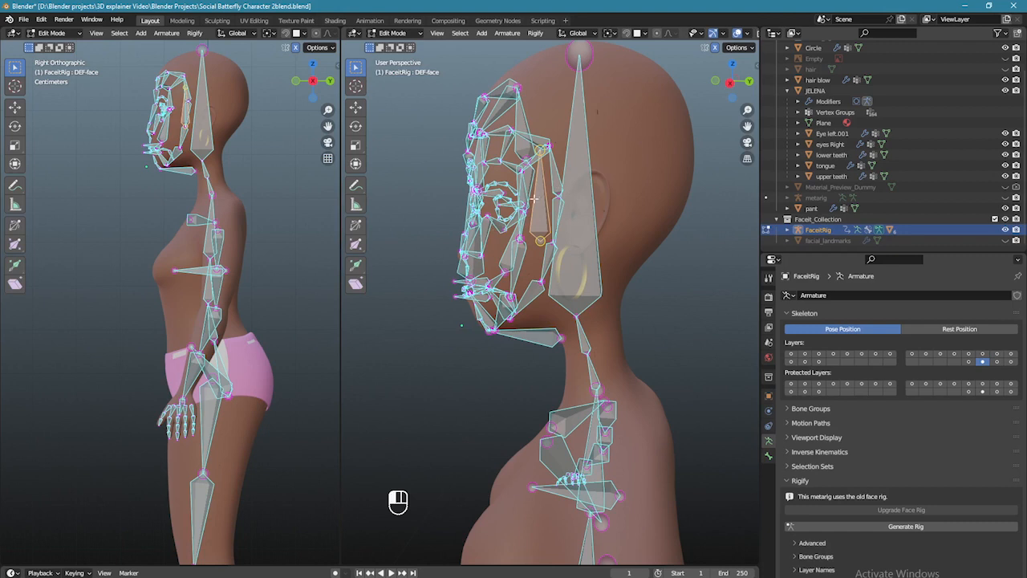
{"action": "key", "text": "shift"}
{"action": "left_click", "coordinate": [583, 137], "text": "shift"}
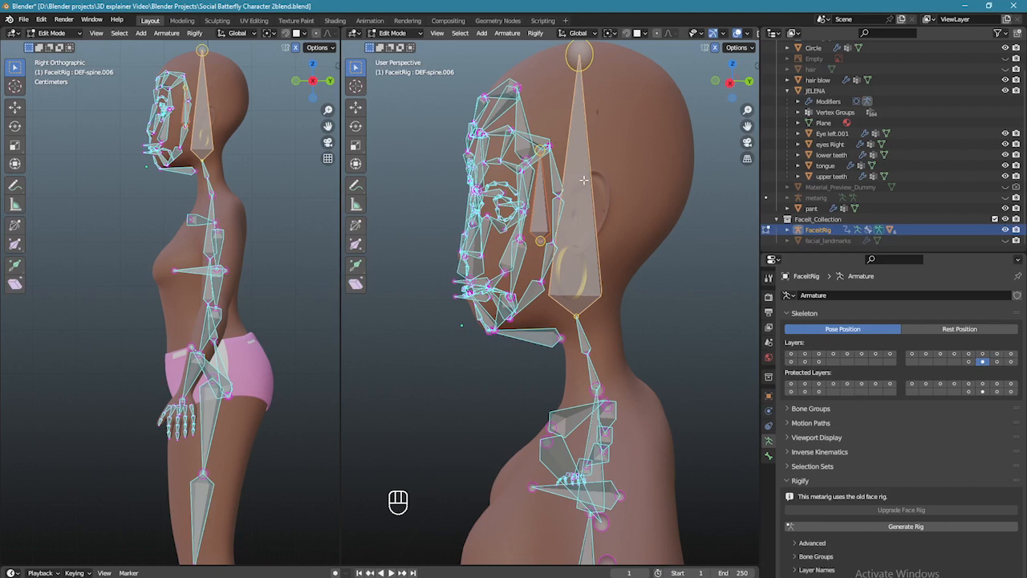
{"action": "key", "text": "ctrl+p"}
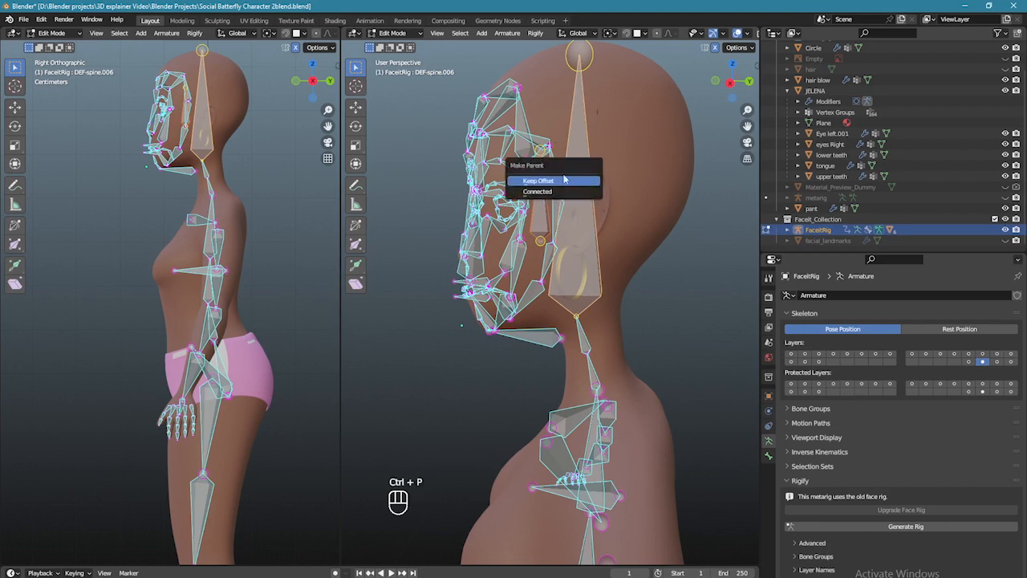
{"action": "left_click", "coordinate": [546, 182]}
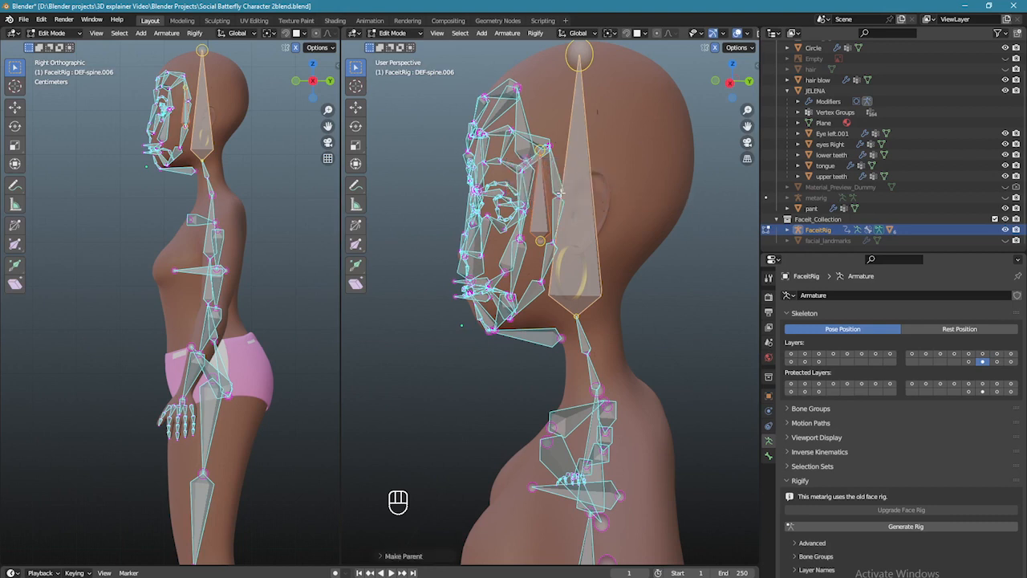
{"action": "scroll", "coordinate": [553, 207], "scroll_direction": "down", "scroll_amount": 3}
{"action": "middle_click_drag", "start_coordinate": [552, 207], "coordinate": [498, 201]}
{"action": "left_click", "coordinate": [392, 33]}
{"action": "left_click", "coordinate": [397, 69]}
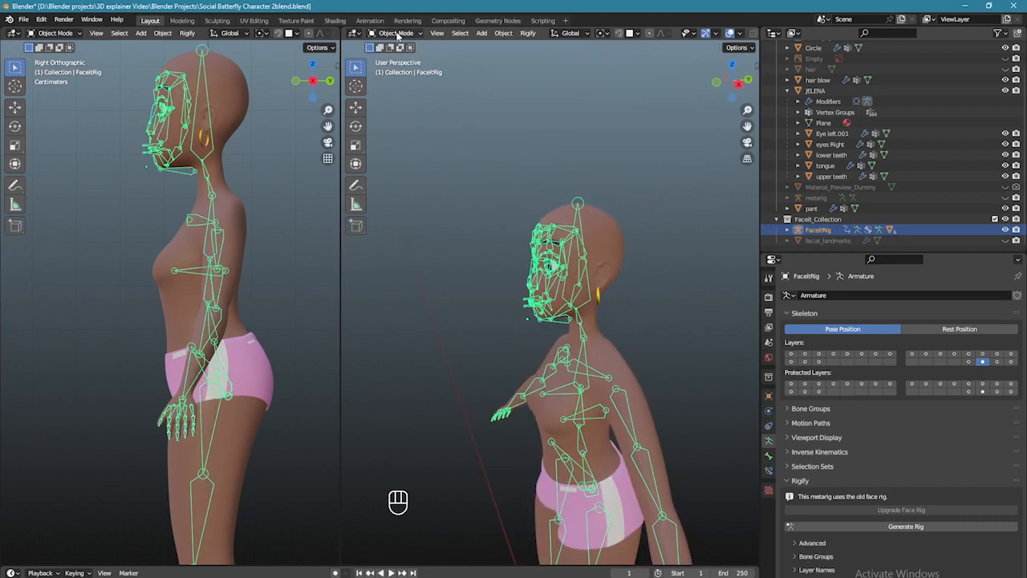
- Show the body control bone layer and view the character from the side
{"action": "left_click", "coordinate": [819, 354]}
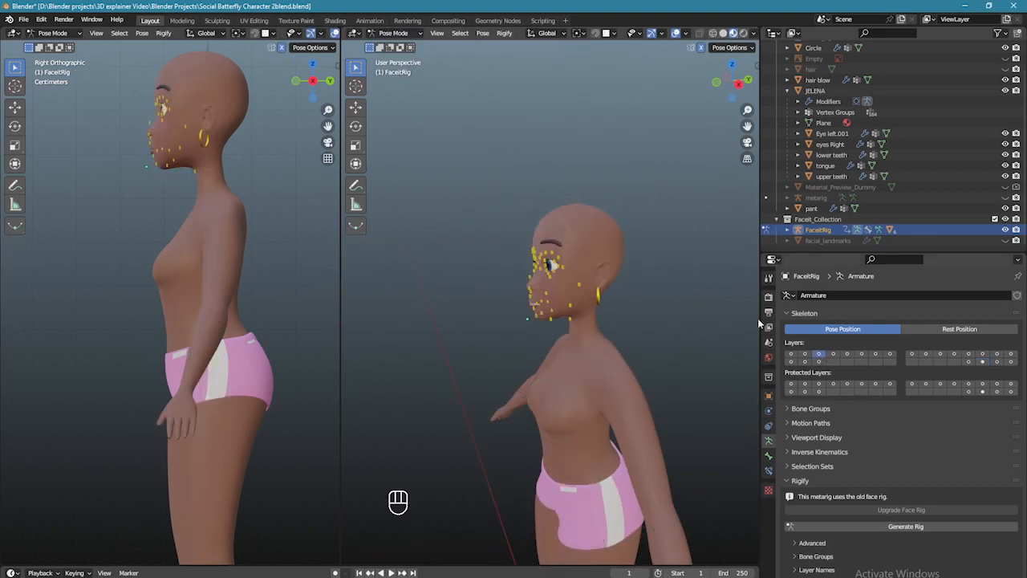
{"action": "left_click", "coordinate": [833, 354]}
{"action": "key", "text": "KP_1"}
{"action": "key", "text": "KP_3"}
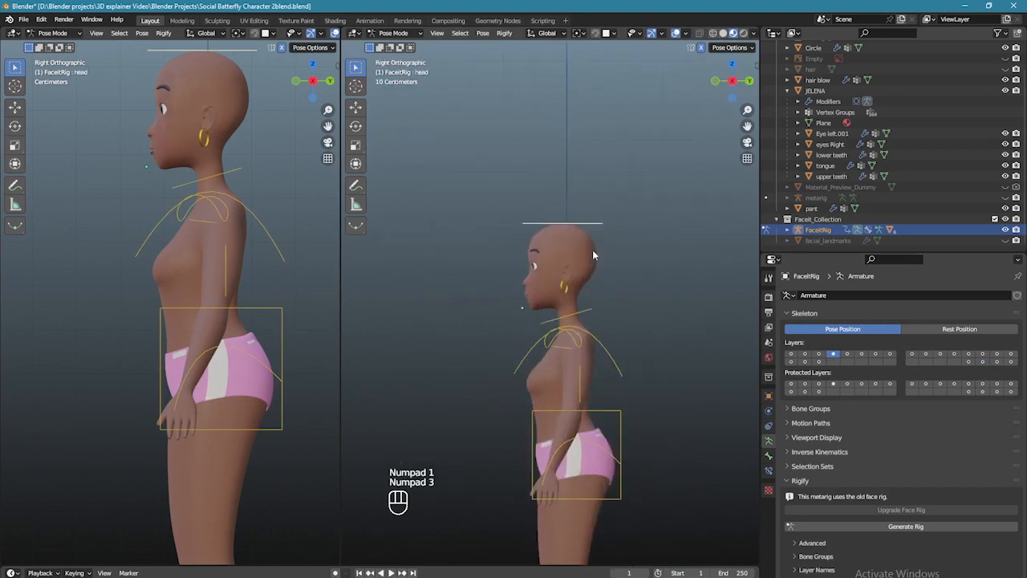
{"action": "scroll", "coordinate": [594, 253], "scroll_direction": "up", "scroll_amount": 5}
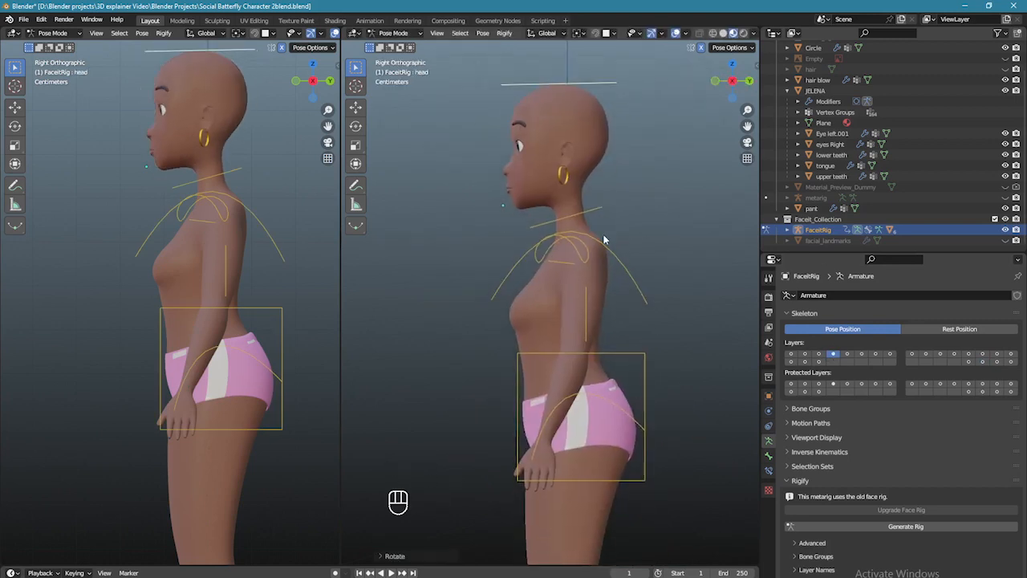
{"action": "scroll", "coordinate": [605, 239], "scroll_direction": "down", "scroll_amount": 3}
- Move the torso control up to check the face follows, then undo twice
{"action": "left_click", "coordinate": [608, 350]}
{"action": "key", "text": "g"}
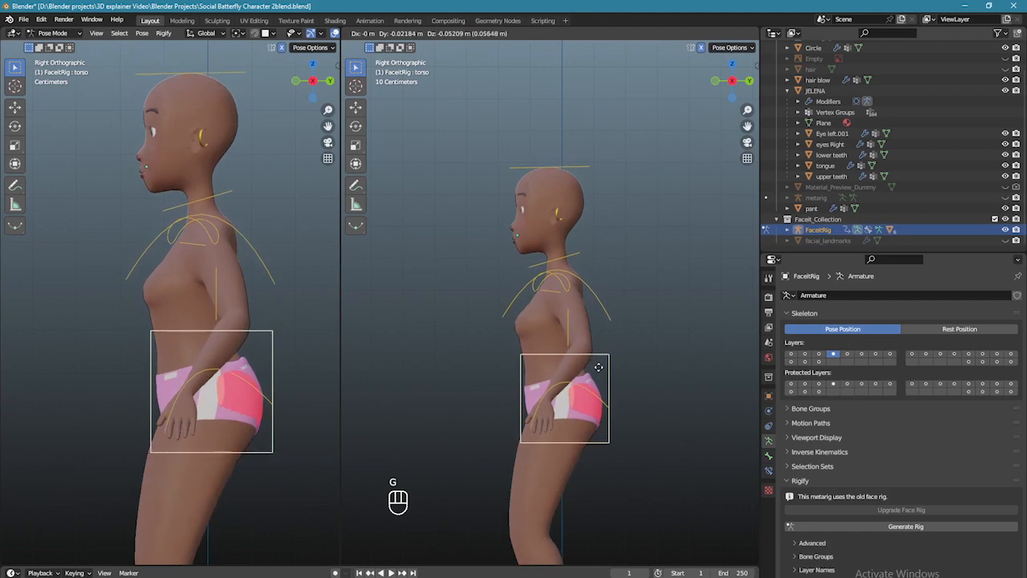
{"action": "left_click", "coordinate": [609, 289]}
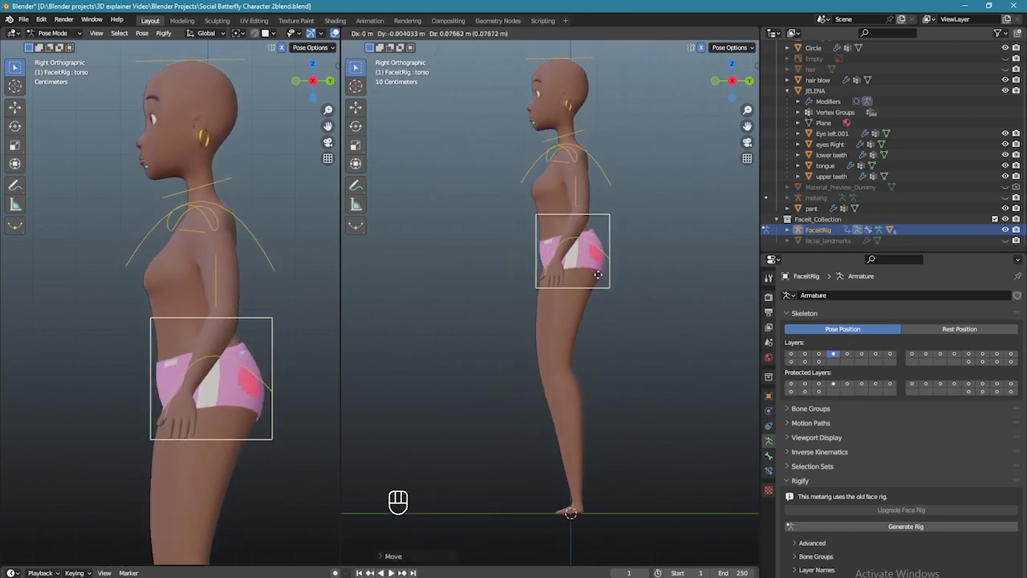
{"action": "key", "text": "ctrl+z"}
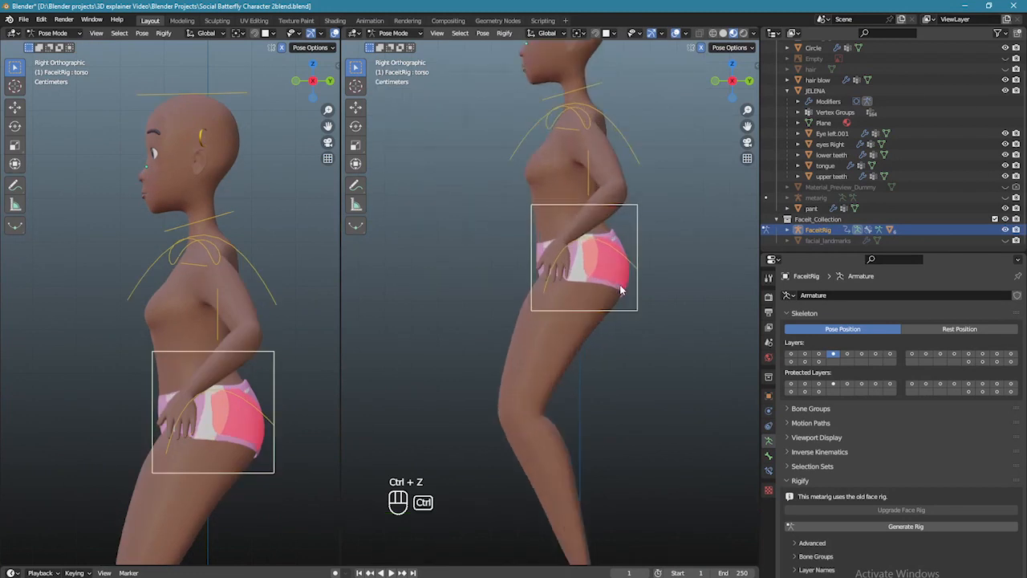
{"action": "key", "text": "ctrl+z"}
- Return to front view and Object Mode, then select the earring
{"action": "middle_click_drag", "start_coordinate": [621, 296], "coordinate": [634, 322]}
{"action": "key", "text": "KP_1"}
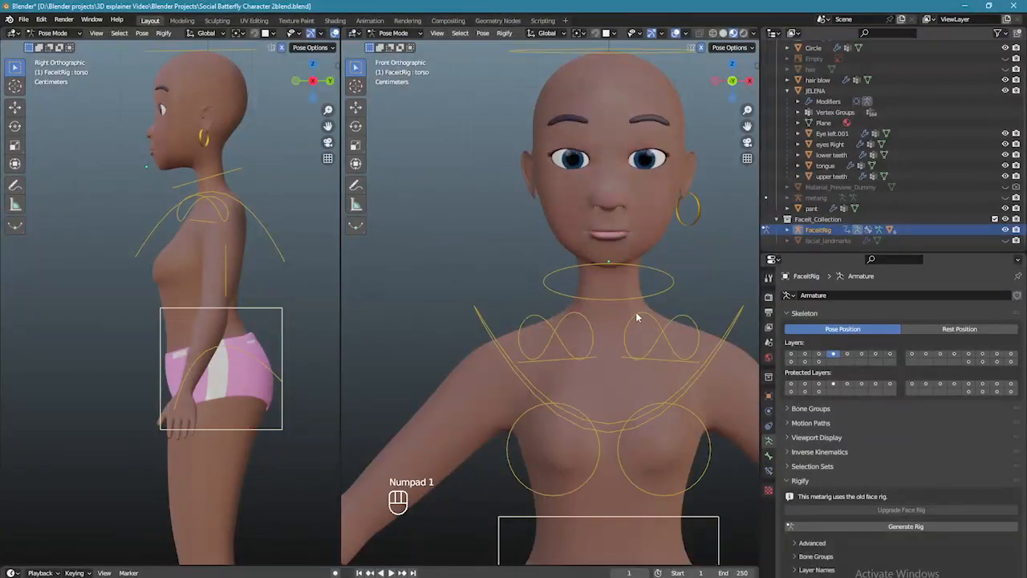
{"action": "scroll", "coordinate": [600, 289], "scroll_direction": "up", "scroll_amount": 4}
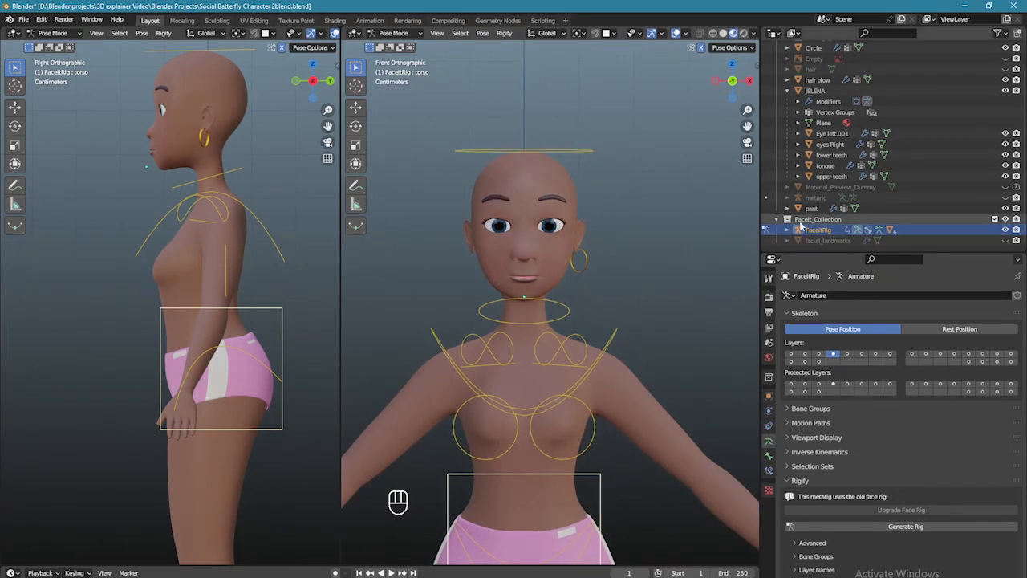
{"action": "scroll", "coordinate": [590, 294], "scroll_direction": "up", "scroll_amount": 2}
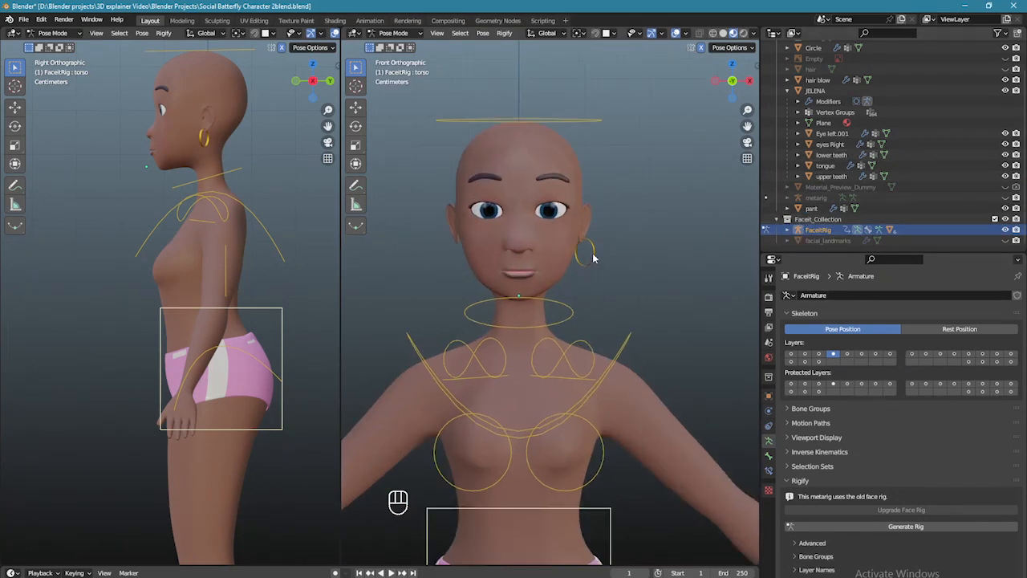
{"action": "left_click", "coordinate": [393, 32]}
{"action": "left_click", "coordinate": [401, 49]}
{"action": "left_click", "coordinate": [589, 255]}
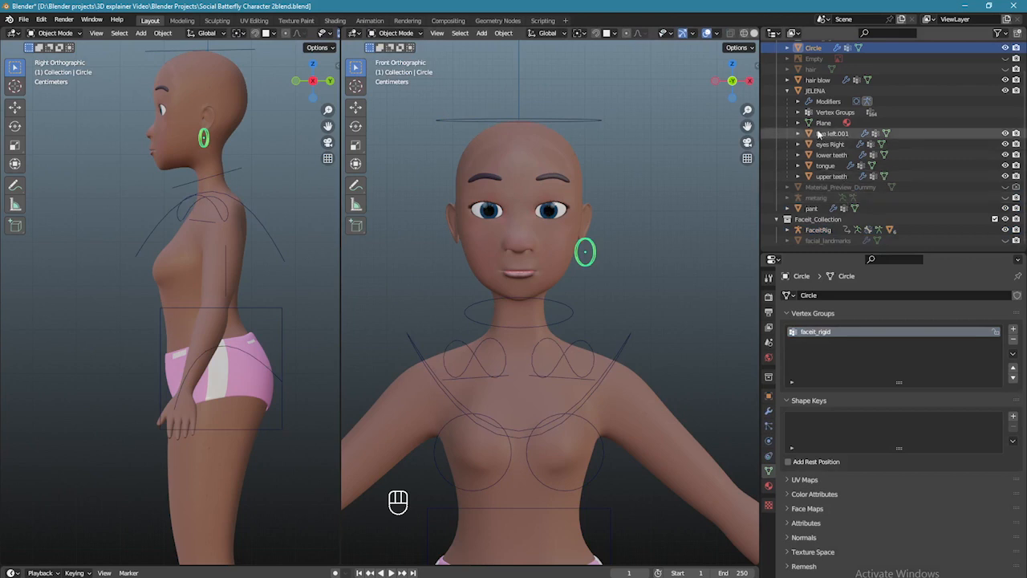
- Unhide the hair, select it with FaceitRig, and enter Pose Mode
{"action": "left_click", "coordinate": [1006, 69]}
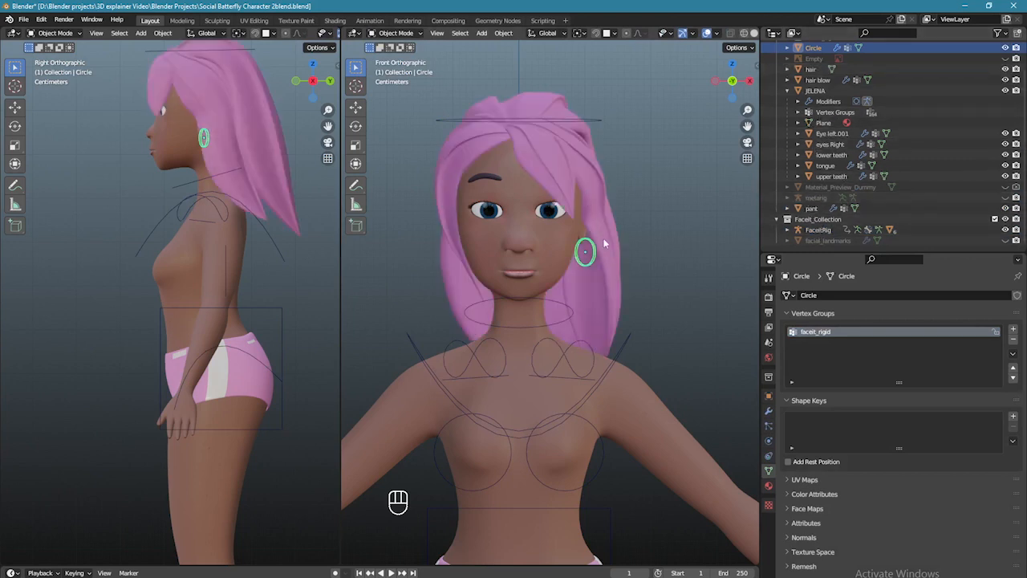
{"action": "left_click", "coordinate": [583, 163]}
{"action": "middle_click_drag", "start_coordinate": [654, 199], "coordinate": [620, 231]}
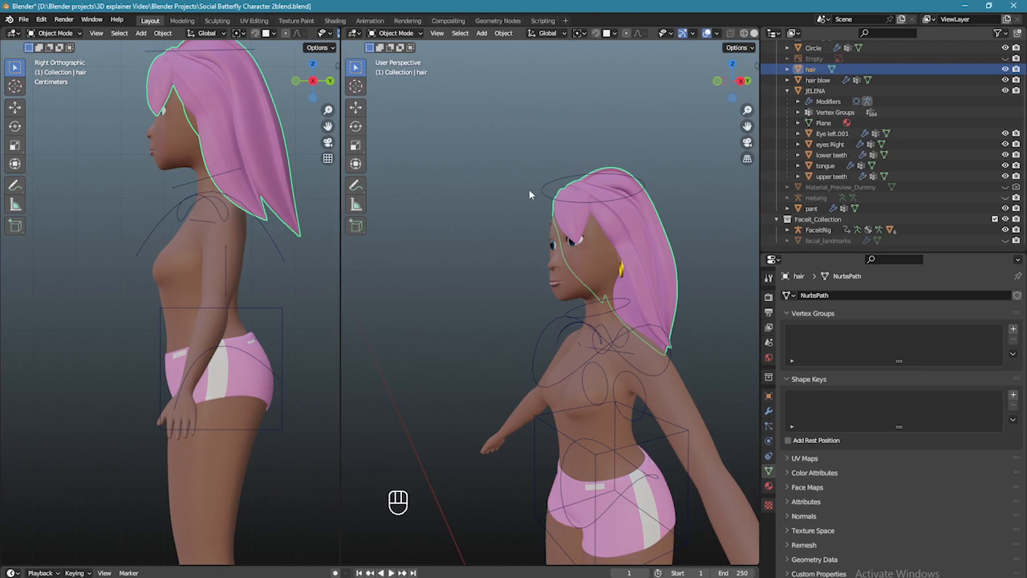
{"action": "left_click", "coordinate": [550, 186], "text": "shift"}
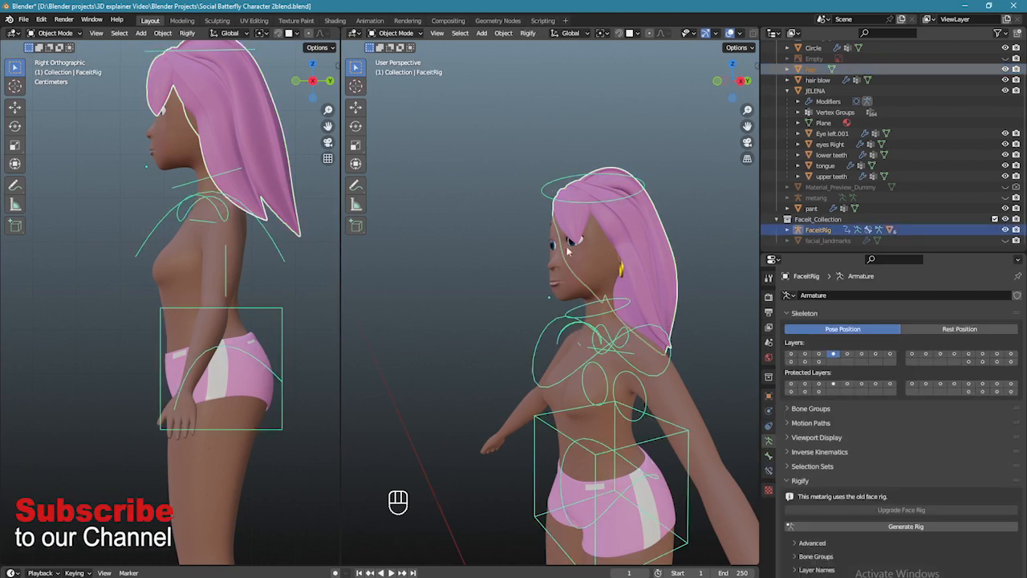
{"action": "left_click", "coordinate": [404, 35]}
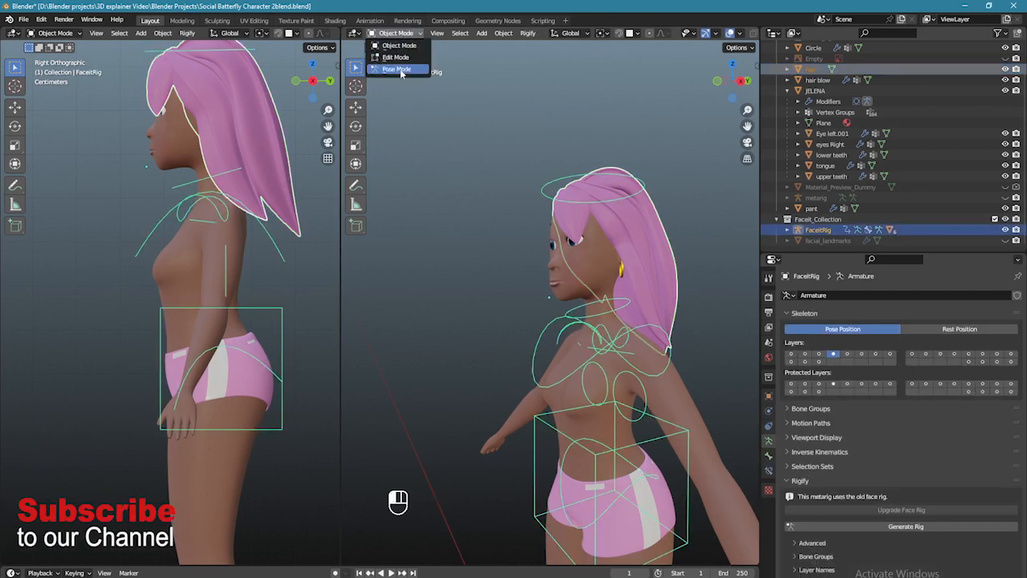
{"action": "left_click", "coordinate": [399, 69]}
- Bone-parent the hair to DEF-spine.006, then show the control layer and select the head control
{"action": "scroll", "coordinate": [651, 179], "scroll_direction": "up", "scroll_amount": 3}
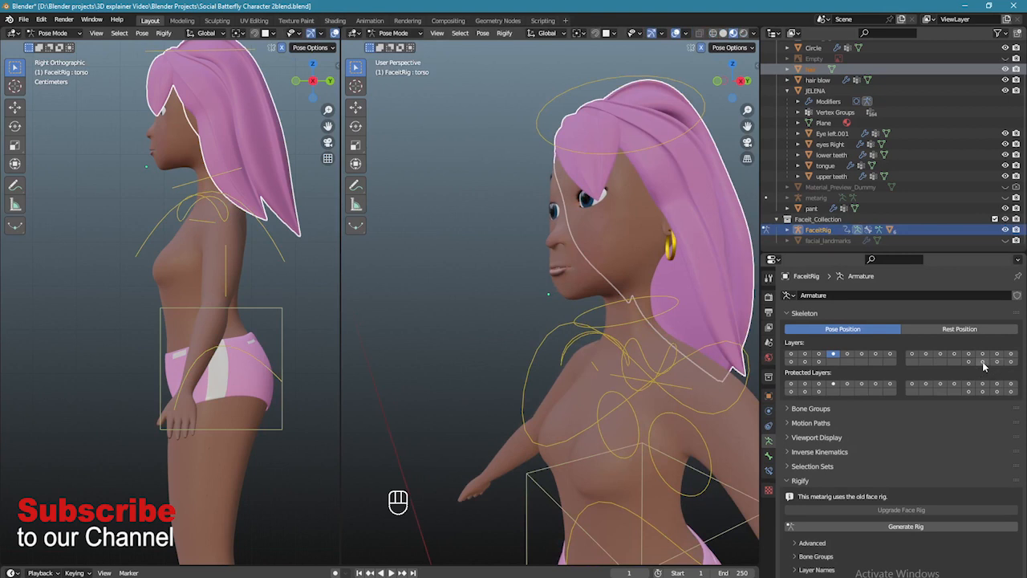
{"action": "left_click", "coordinate": [982, 361]}
{"action": "middle_click_drag", "start_coordinate": [642, 297], "coordinate": [521, 227]}
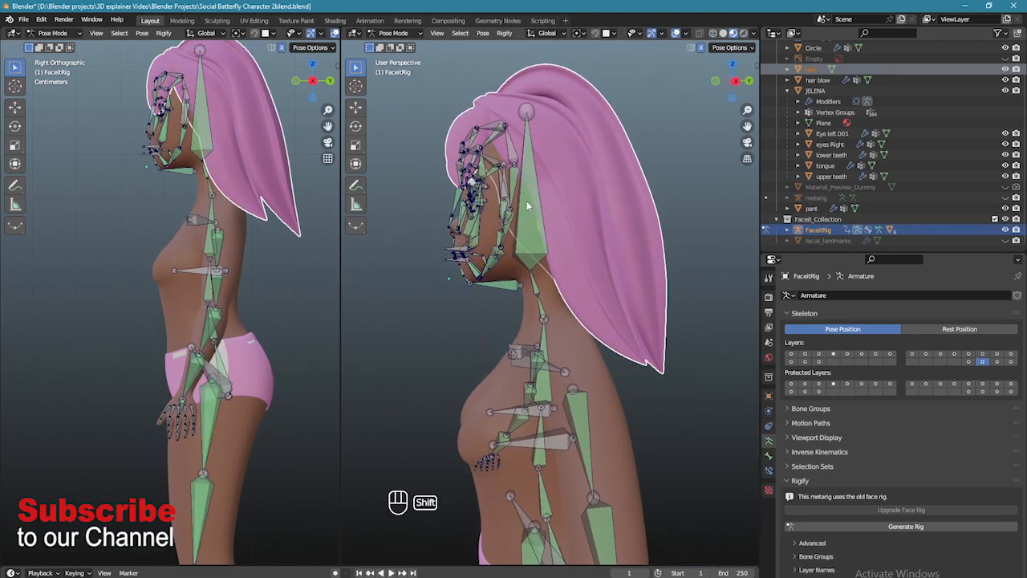
{"action": "left_click", "coordinate": [526, 199]}
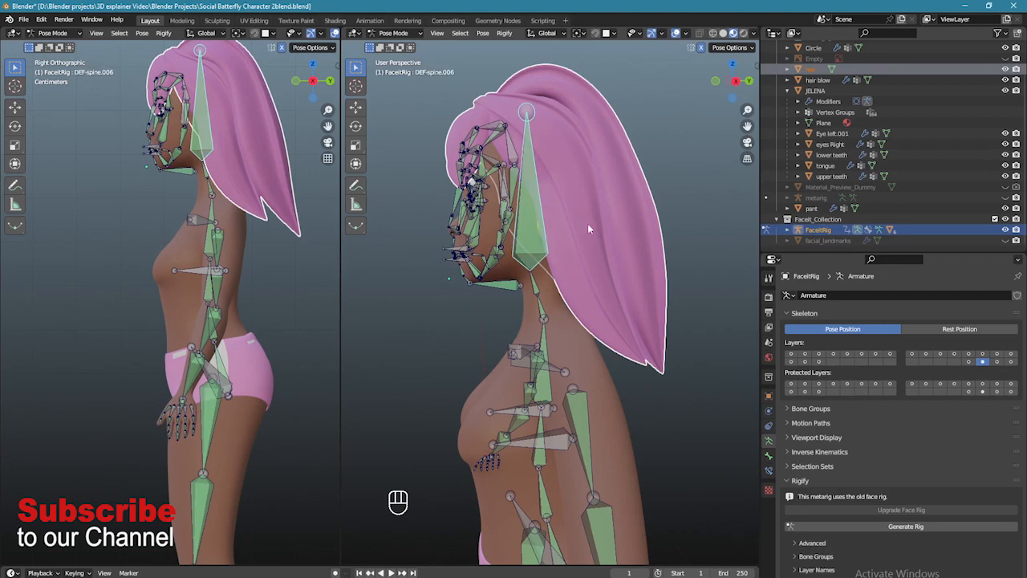
{"action": "key", "text": "ctrl+p"}
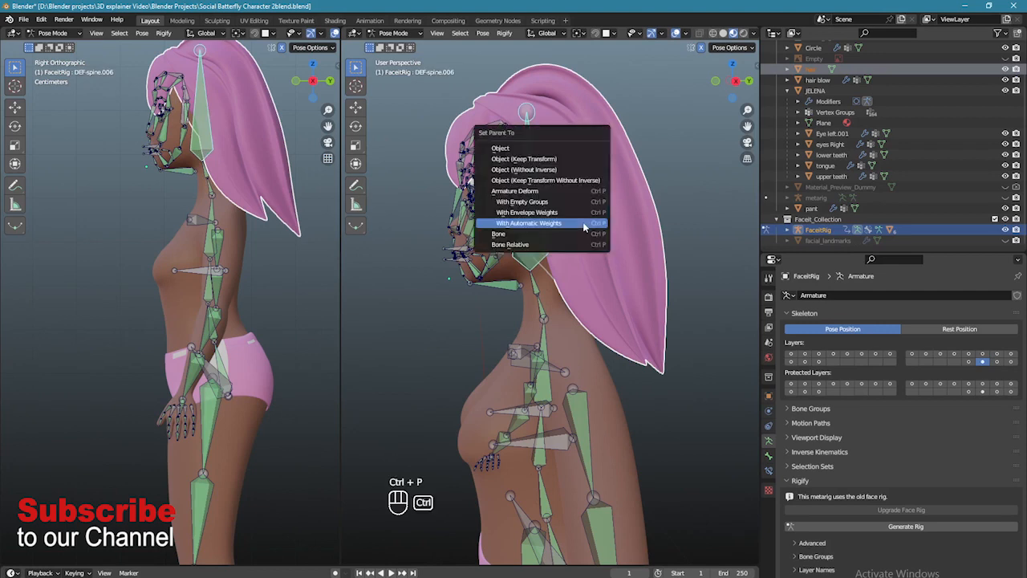
{"action": "left_click", "coordinate": [526, 237]}
{"action": "scroll", "coordinate": [610, 305], "scroll_direction": "down", "scroll_amount": 2}
{"action": "left_click", "coordinate": [833, 354]}
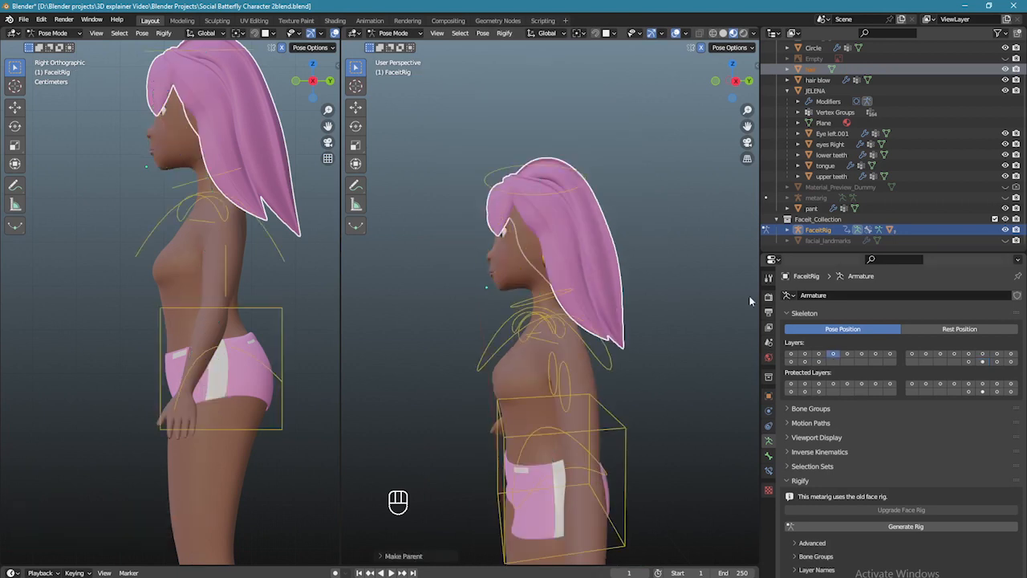
{"action": "left_click", "coordinate": [565, 197]}
- Rotate the head control in side and front views to confirm the hair turns with it
{"action": "key", "text": "KP_3"}
{"action": "key", "text": "r"}
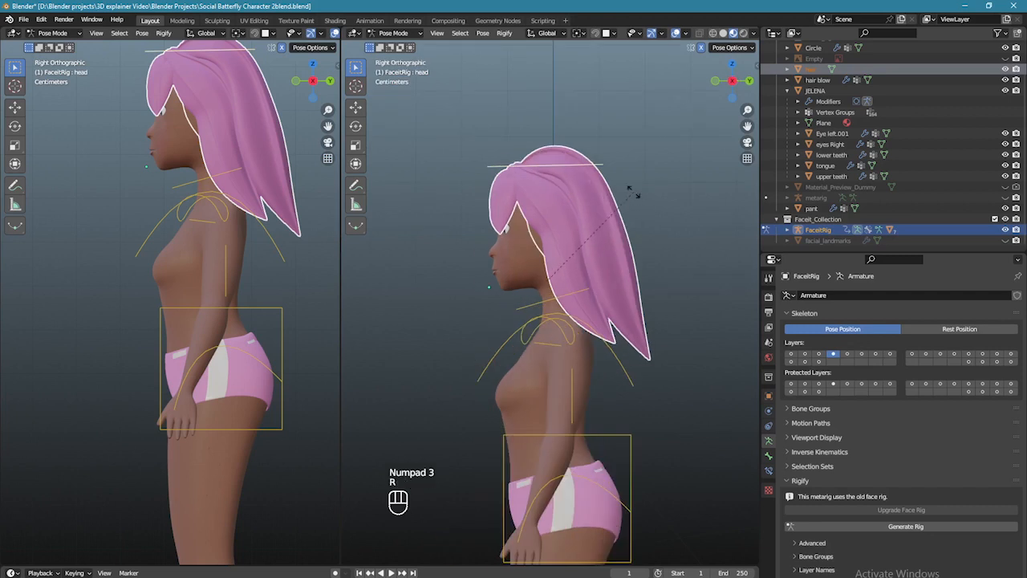
{"action": "left_click", "coordinate": [622, 201]}
{"action": "middle_click_drag", "start_coordinate": [622, 201], "coordinate": [610, 224]}
{"action": "scroll", "coordinate": [639, 245], "scroll_direction": "up", "scroll_amount": 4}
{"action": "key", "text": "KP_1"}
{"action": "key", "text": "r"}
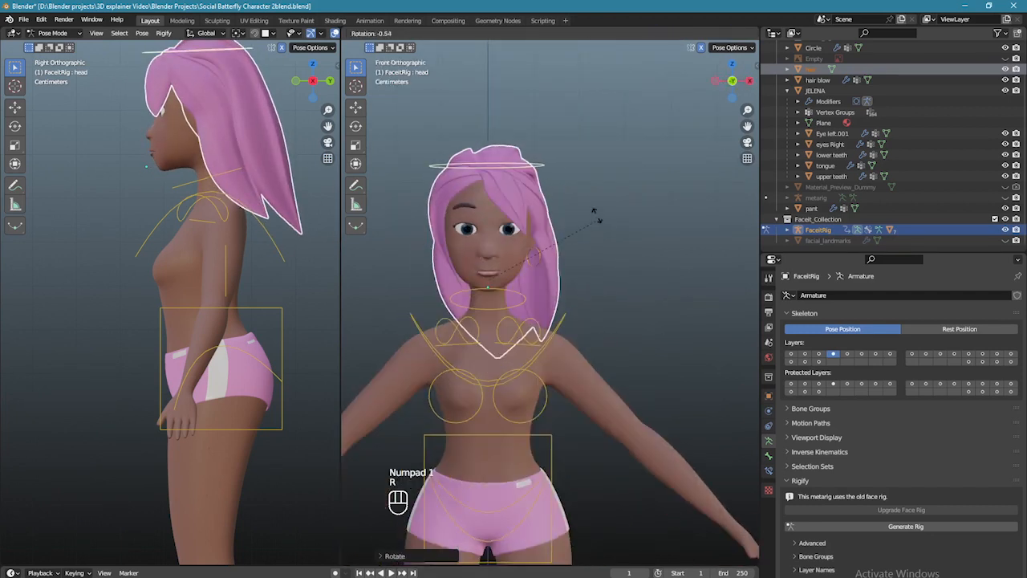
{"action": "left_click", "coordinate": [594, 225]}
{"action": "scroll", "coordinate": [620, 235], "scroll_direction": "down", "scroll_amount": 3}
{"action": "middle_click_drag", "start_coordinate": [620, 235], "coordinate": [556, 256]}
{"action": "key", "text": "KP_1"}
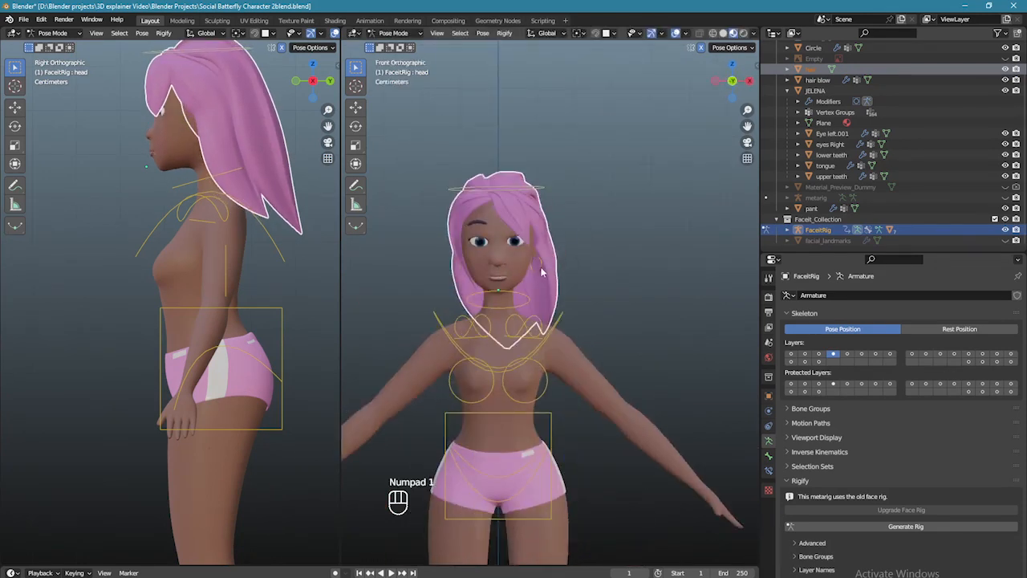
- Switch back to Object Mode and select the earring
{"action": "left_click", "coordinate": [421, 33]}
{"action": "left_click", "coordinate": [395, 47]}
{"action": "scroll", "coordinate": [539, 242], "scroll_direction": "up", "scroll_amount": 3}
{"action": "left_click", "coordinate": [534, 242]}
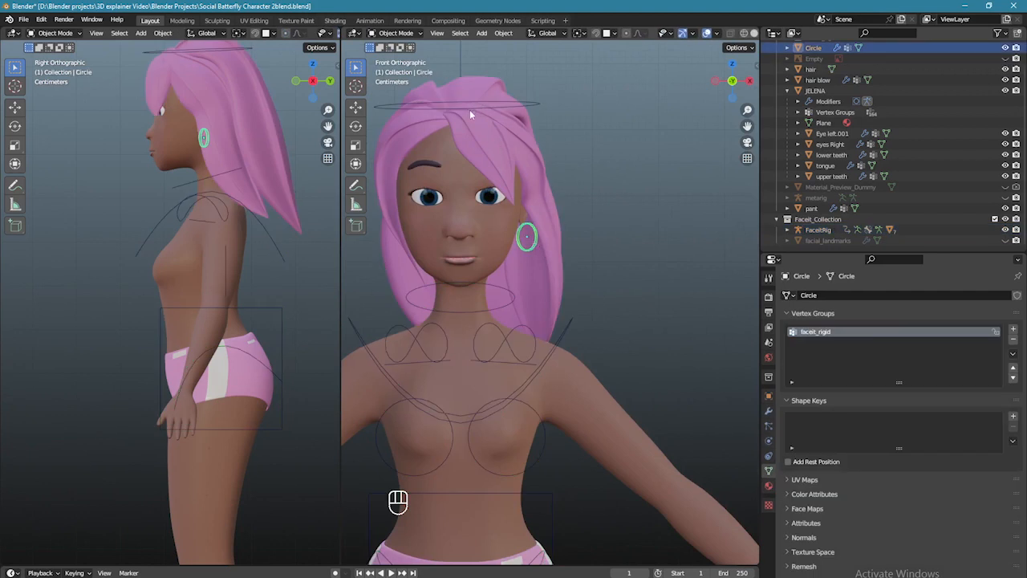
- Bone-parent the earring to FaceitRig's DEF-spine.006 head bone in Pose Mode
{"action": "left_click", "coordinate": [533, 107], "text": "shift"}
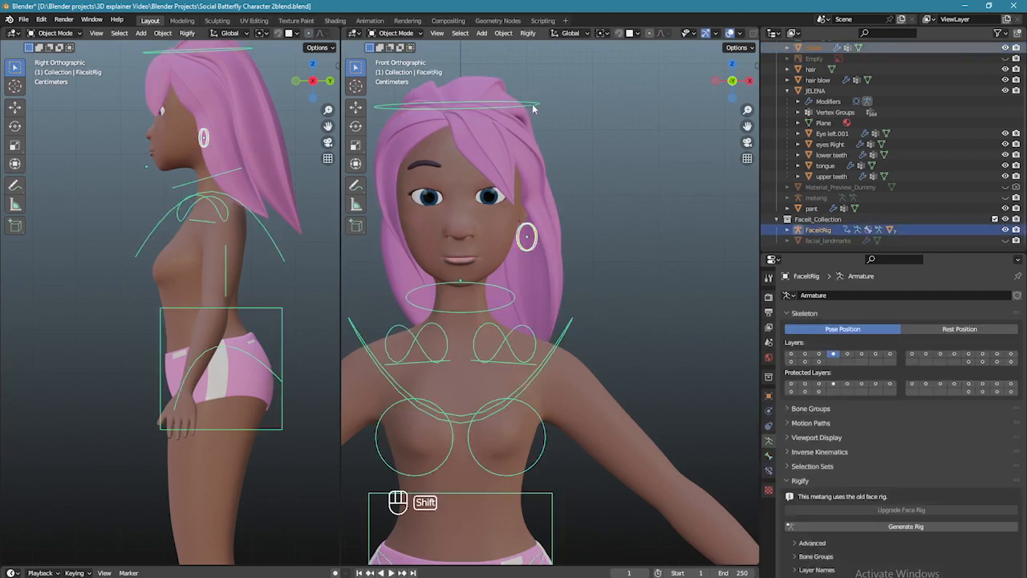
{"action": "left_click", "coordinate": [982, 362]}
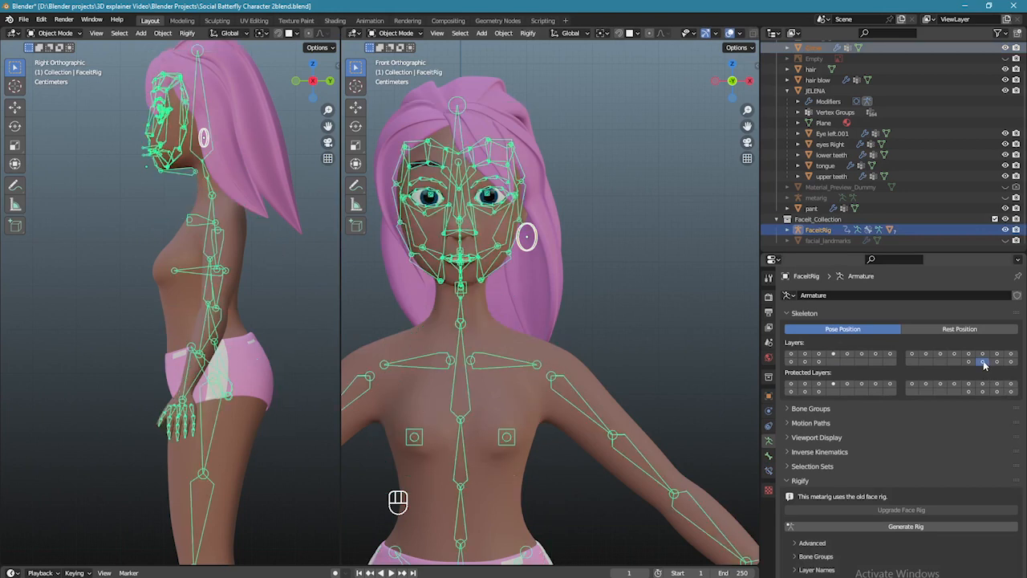
{"action": "left_click", "coordinate": [396, 33]}
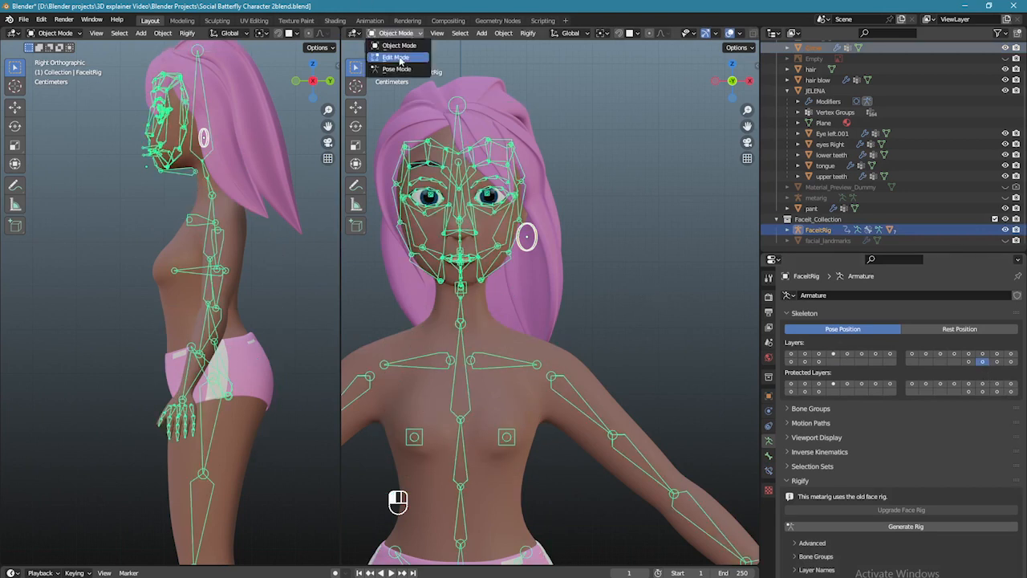
{"action": "left_click", "coordinate": [396, 70]}
{"action": "middle_click_drag", "start_coordinate": [625, 193], "coordinate": [527, 165]}
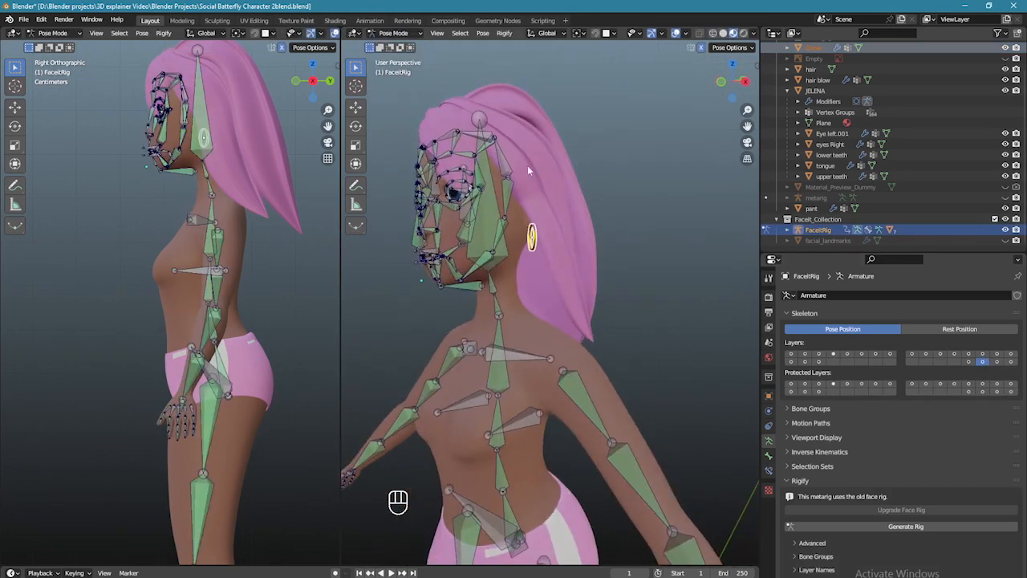
{"action": "left_click", "coordinate": [491, 200]}
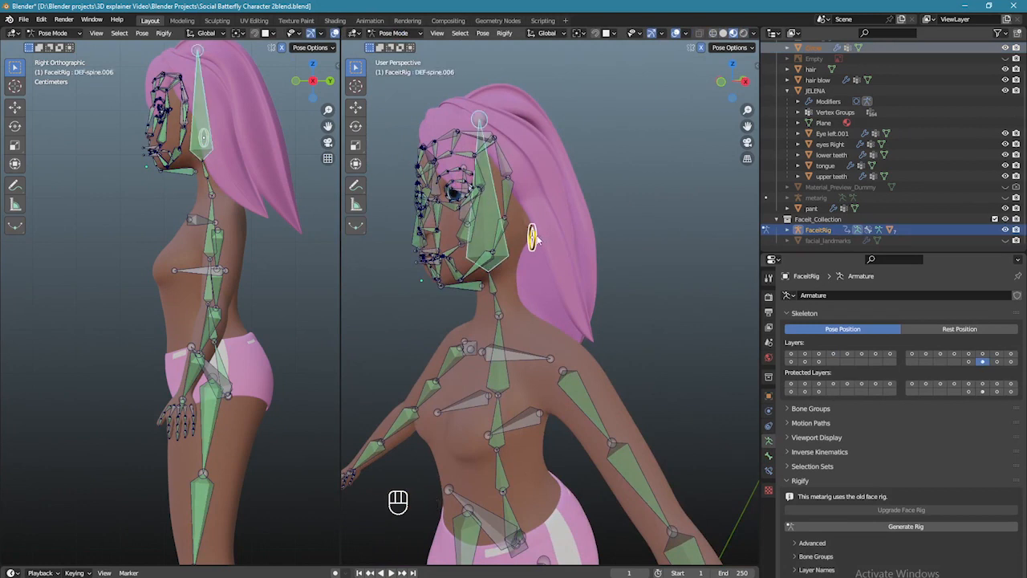
{"action": "key", "text": "ctrl+p"}
{"action": "left_click", "coordinate": [512, 238]}
- Show the body control layer and rotate the head in front view to confirm the earring follows
{"action": "middle_click_drag", "start_coordinate": [511, 239], "coordinate": [570, 238]}
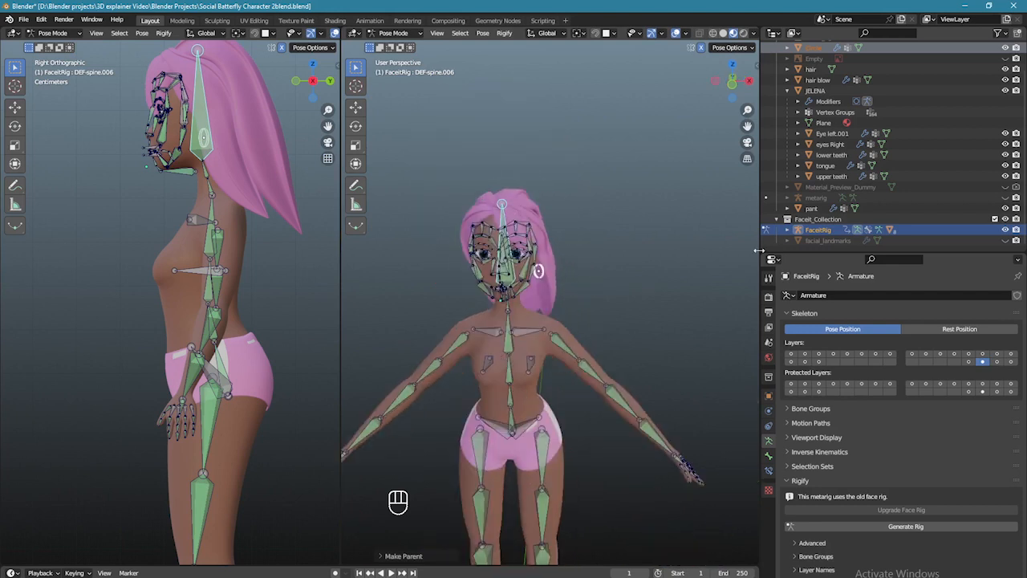
{"action": "key", "text": "3"}
{"action": "key", "text": "4"}
{"action": "key", "text": "KP_1"}
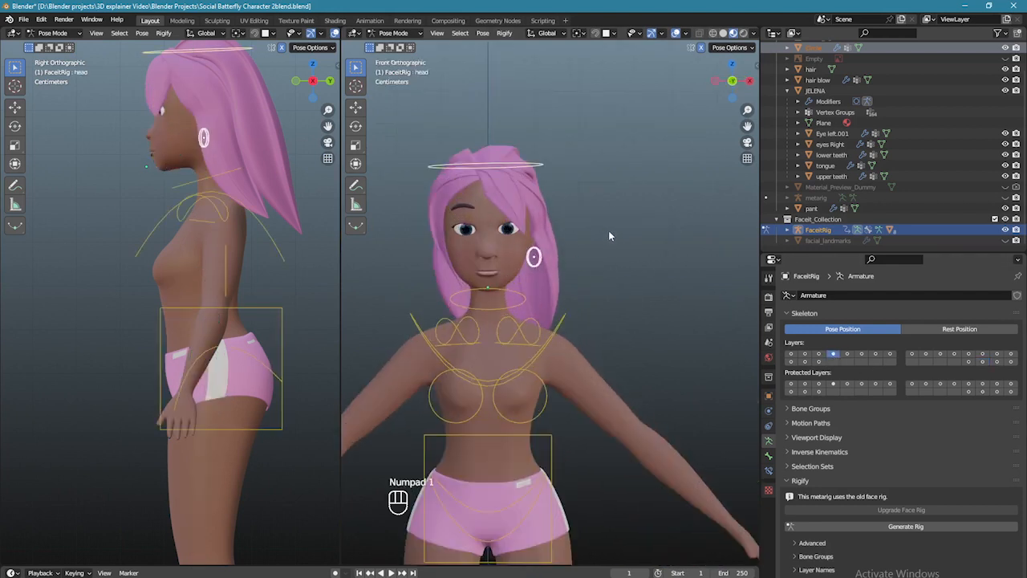
{"action": "key", "text": "r"}
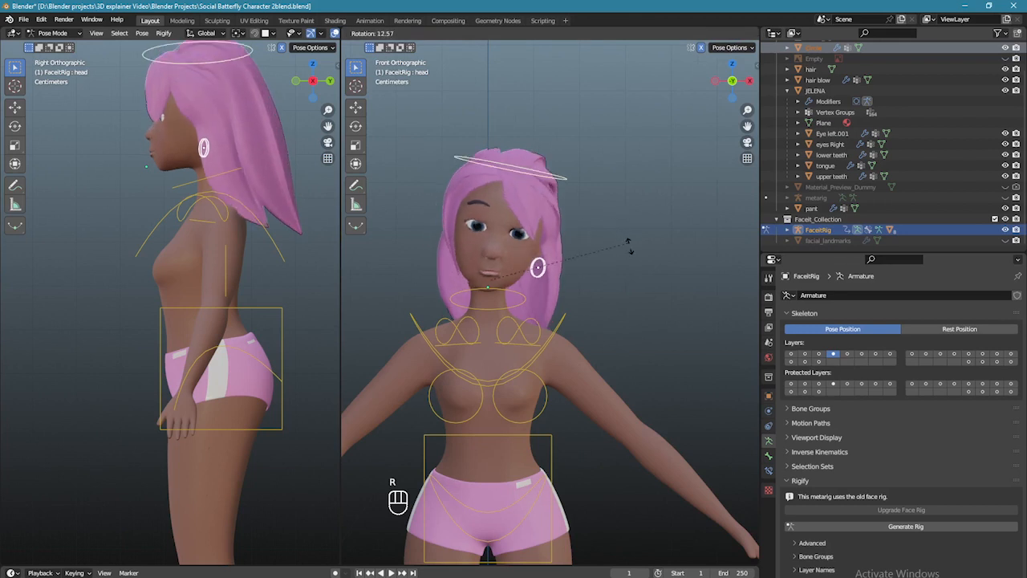
{"action": "left_click", "coordinate": [594, 224]}
{"action": "scroll", "coordinate": [595, 224], "scroll_direction": "up", "scroll_amount": 3}
{"action": "scroll", "coordinate": [605, 242], "scroll_direction": "up", "scroll_amount": 1}
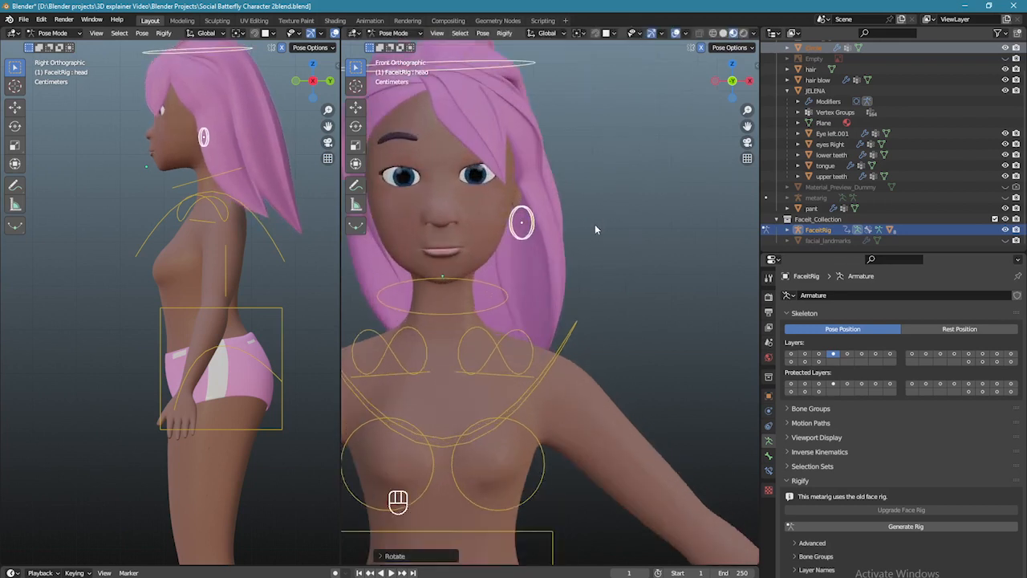
{"action": "scroll", "coordinate": [604, 242], "scroll_direction": "up", "scroll_amount": 1}
{"action": "scroll", "coordinate": [605, 241], "scroll_direction": "down", "scroll_amount": 3}
{"action": "scroll", "coordinate": [605, 241], "scroll_direction": "down", "scroll_amount": 5}
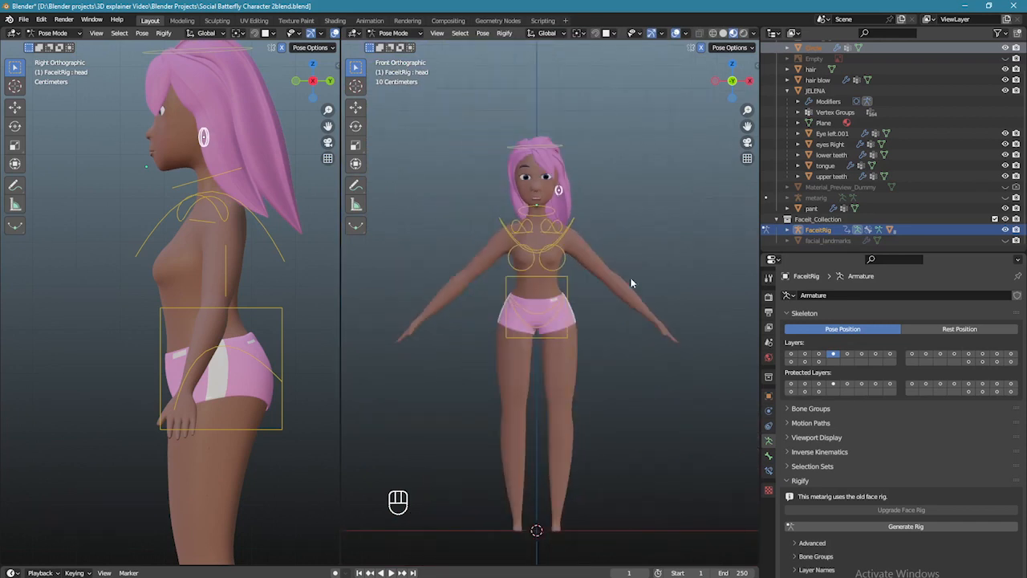
- Show the leg, finger and arm IK control bone layers of the rig
{"action": "left_click", "coordinate": [848, 355]}
{"action": "left_click", "coordinate": [805, 361]}
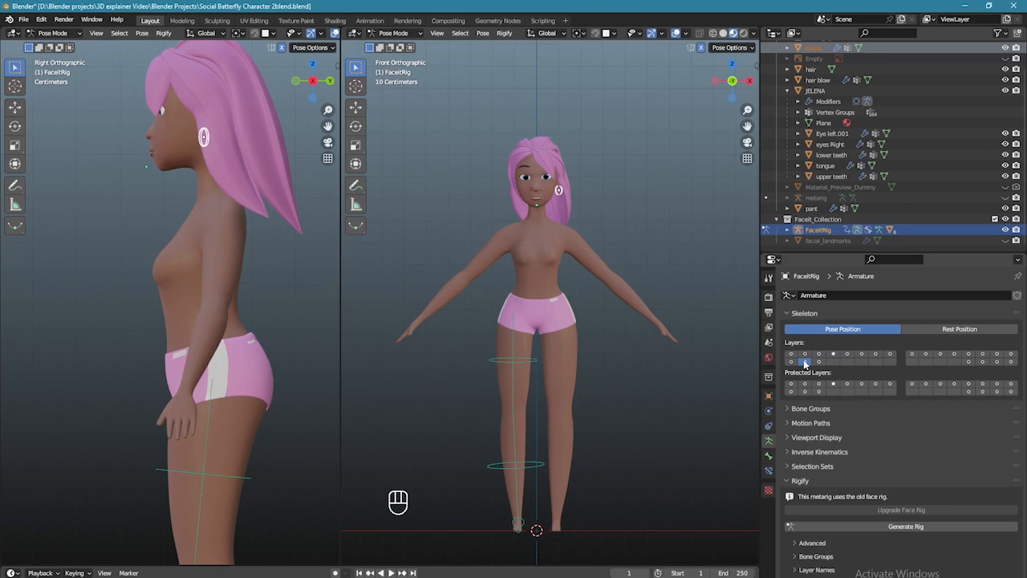
{"action": "left_click", "coordinate": [861, 354]}
{"action": "left_click", "coordinate": [875, 354]}
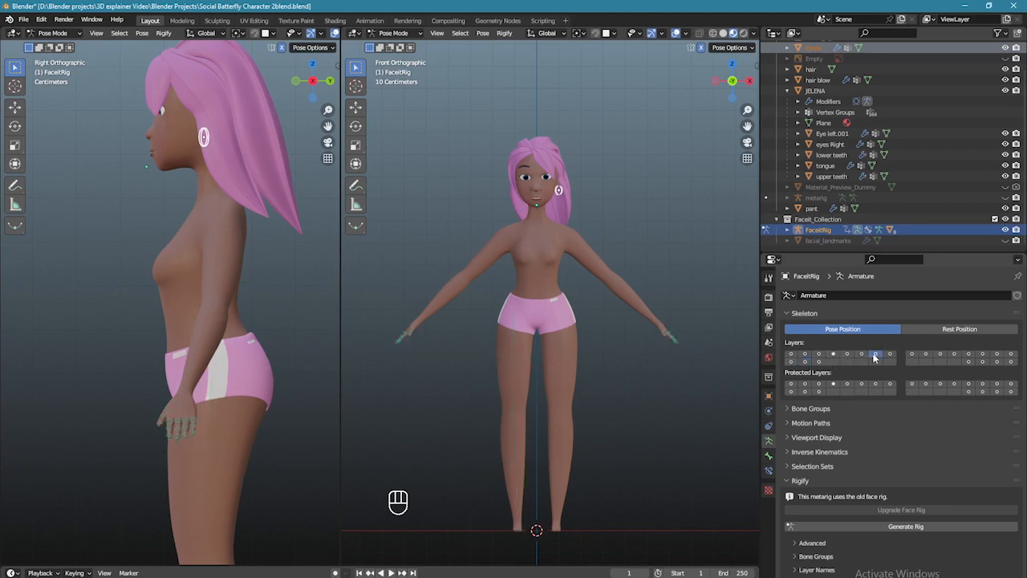
{"action": "left_click", "coordinate": [890, 354]}
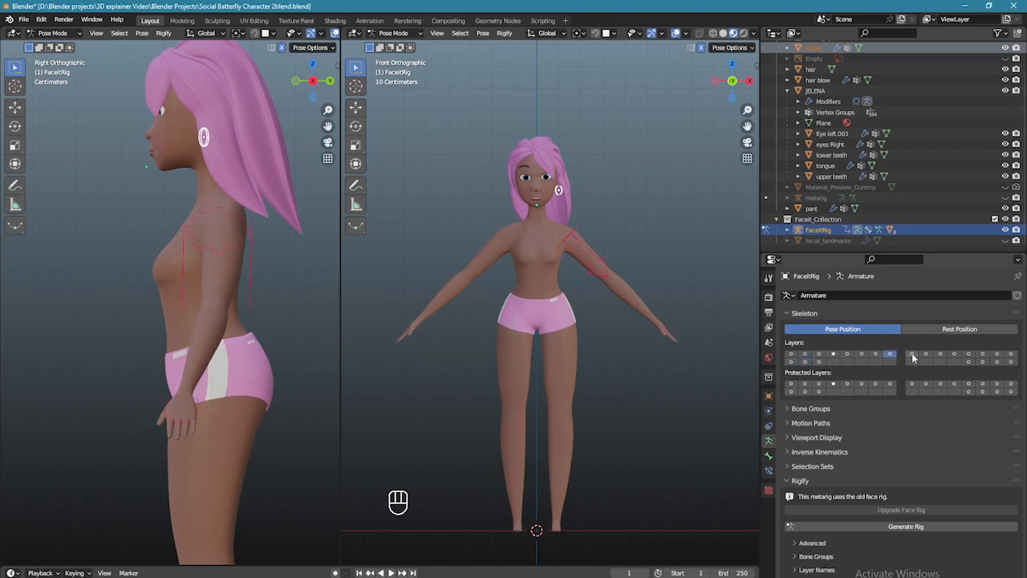
- Move the hand_ik.L control down so the left arm hangs beside the body
{"action": "left_click", "coordinate": [665, 329]}
{"action": "key", "text": "g"}
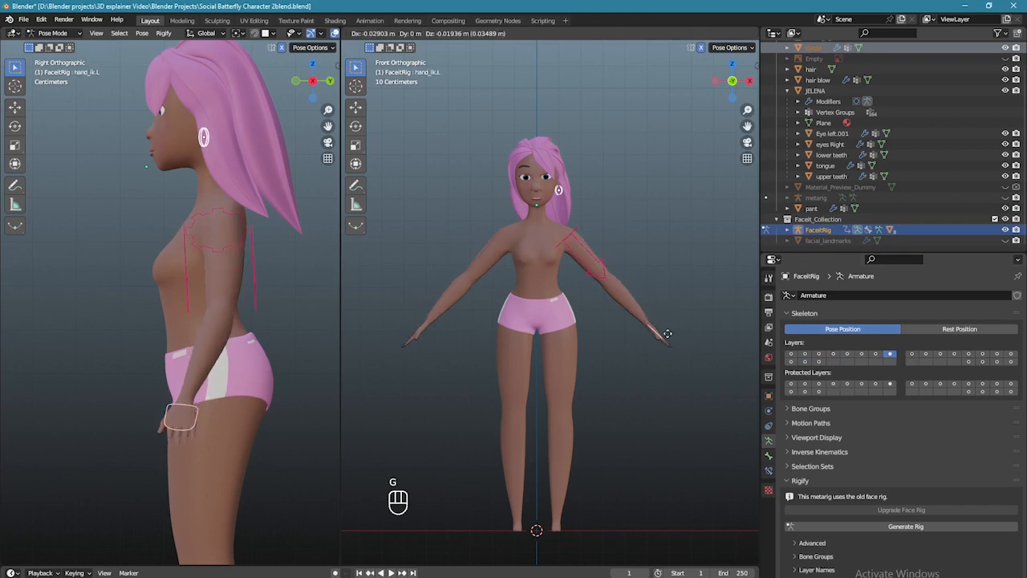
{"action": "left_click", "coordinate": [667, 331]}
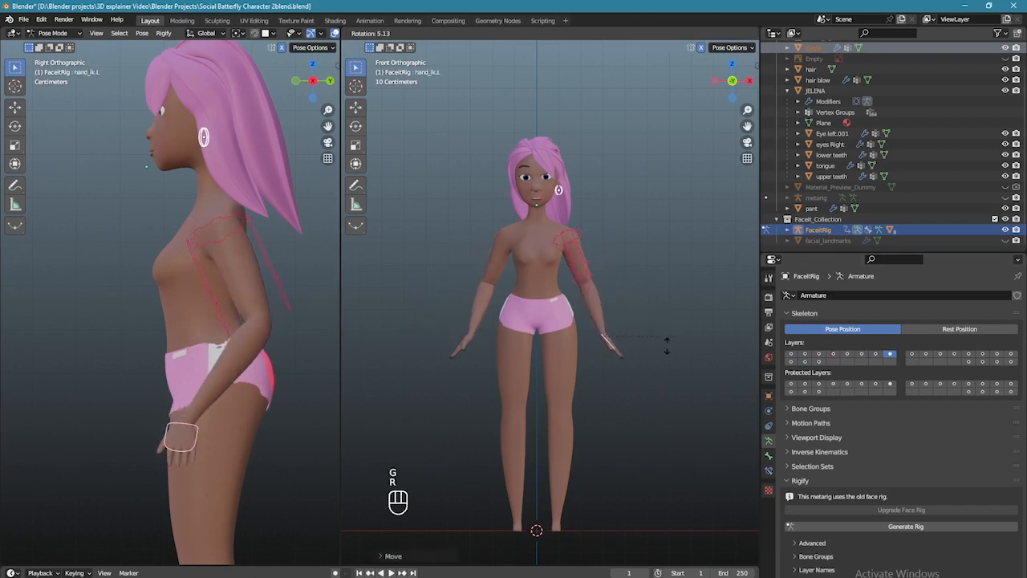
{"action": "left_click", "coordinate": [655, 355]}
{"action": "scroll", "coordinate": [650, 362], "scroll_direction": "down", "scroll_amount": 3}
- Show the torso controls again and rotate the hips control from the front view
{"action": "left_click", "coordinate": [833, 354]}
{"action": "key", "text": "KP_1"}
{"action": "scroll", "coordinate": [576, 308], "scroll_direction": "up", "scroll_amount": 4}
{"action": "left_click", "coordinate": [572, 307]}
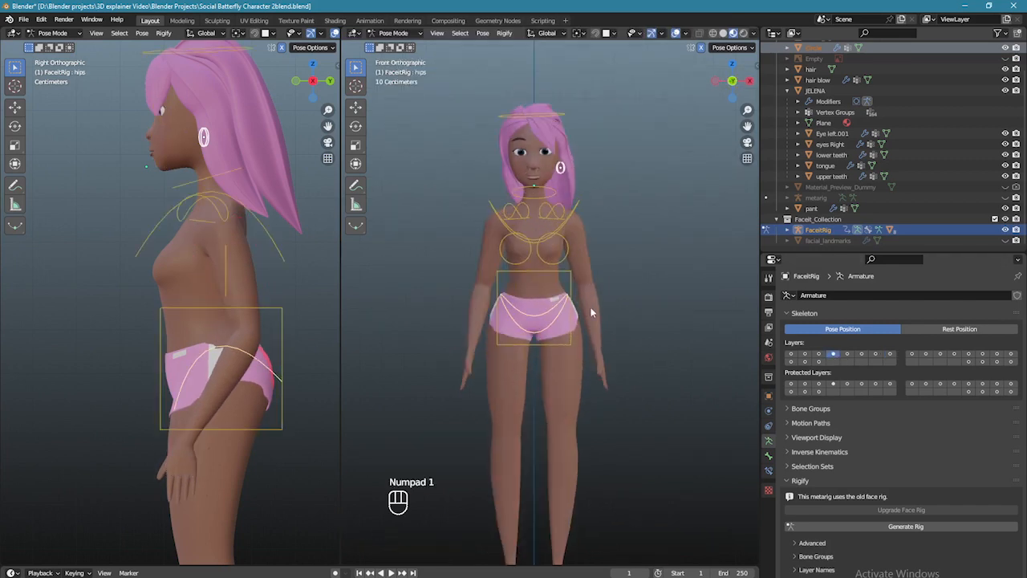
{"action": "key", "text": "r"}
{"action": "left_click", "coordinate": [610, 317]}
{"action": "scroll", "coordinate": [627, 320], "scroll_direction": "down", "scroll_amount": 1}
{"action": "scroll", "coordinate": [625, 314], "scroll_direction": "down", "scroll_amount": 2, "text": "shift"}
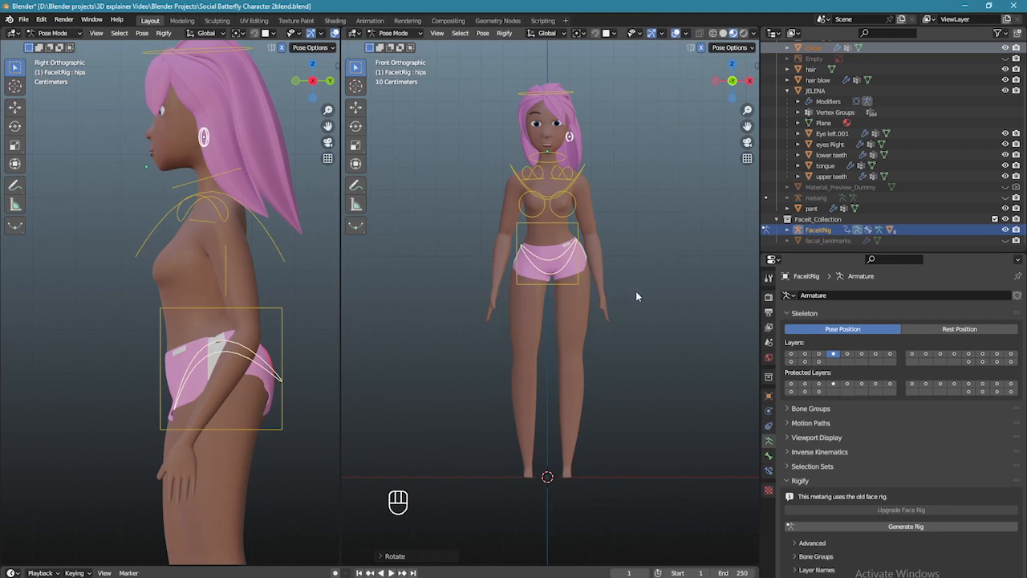
{"action": "scroll", "coordinate": [594, 293], "scroll_direction": "up", "scroll_amount": 1}
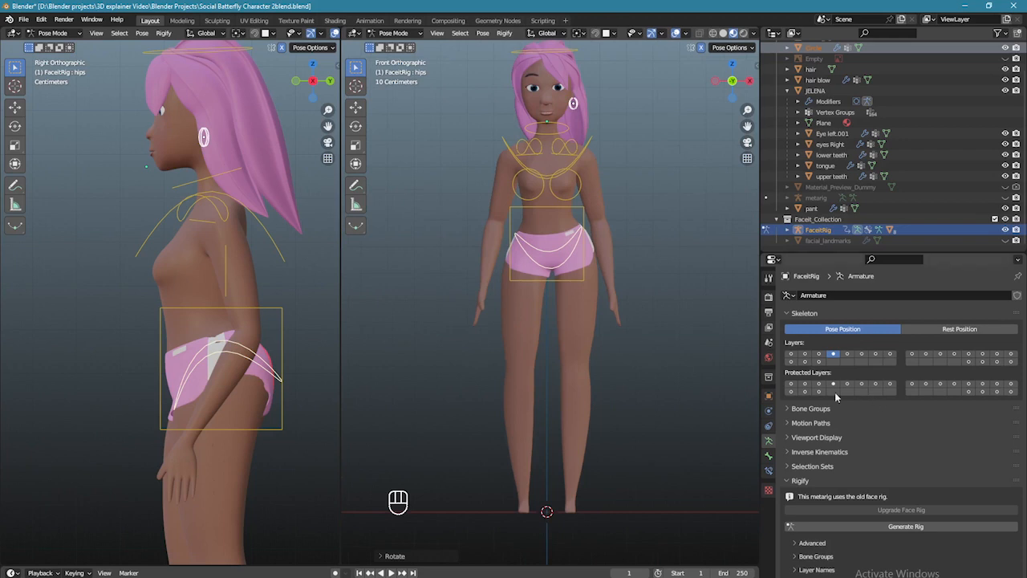
- Add the red leg IK control layer to the visible bone layers
{"action": "left_click", "coordinate": [792, 391]}
{"action": "left_click", "coordinate": [791, 361], "text": "shift"}
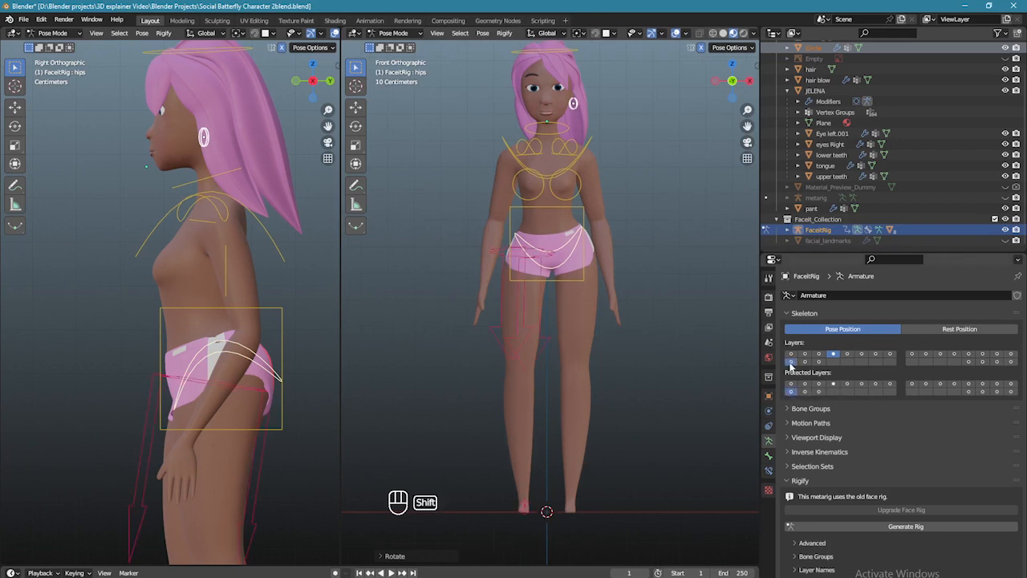
{"action": "scroll", "coordinate": [535, 367], "scroll_direction": "down", "scroll_amount": 2}
- From the right side view, raise foot_ik.R so the right leg bends at the knee
{"action": "left_click", "coordinate": [534, 446]}
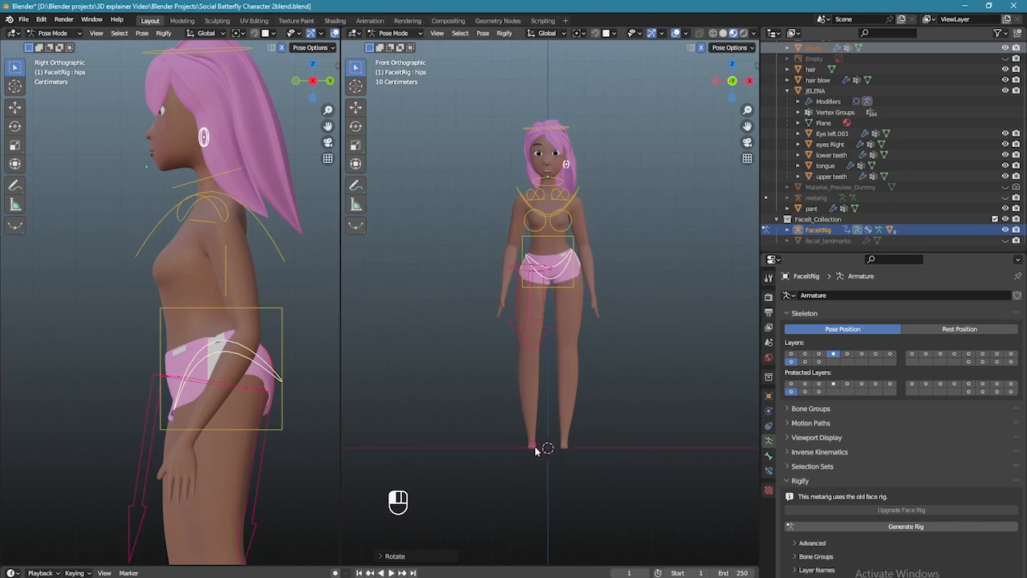
{"action": "middle_click_drag", "start_coordinate": [598, 474], "coordinate": [522, 463]}
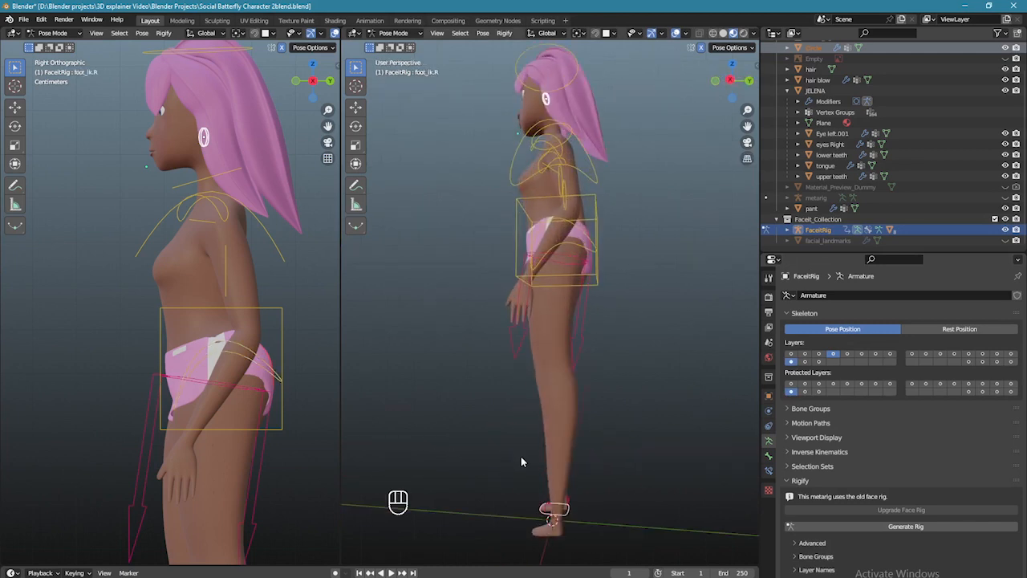
{"action": "key", "text": "KP_3"}
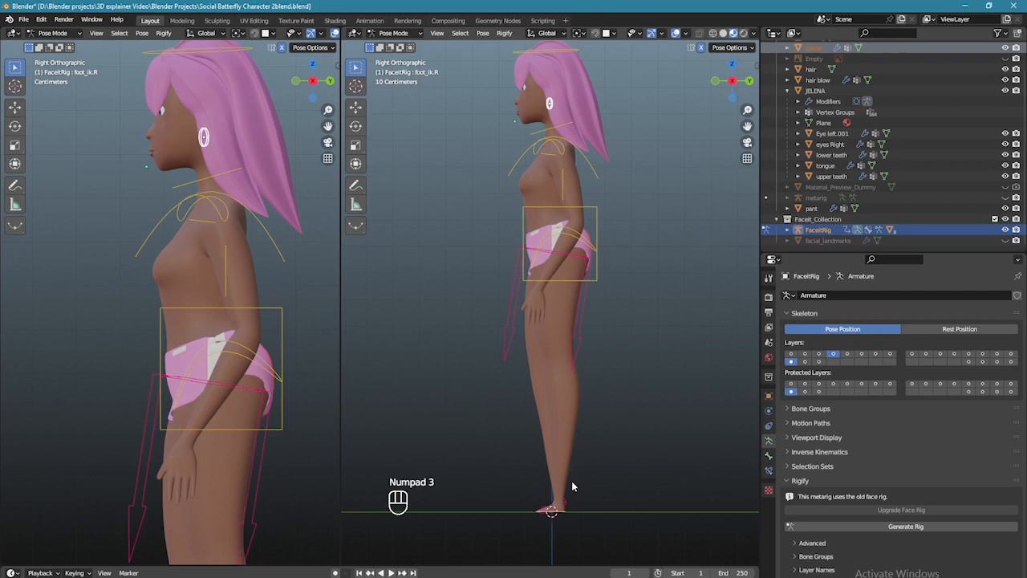
{"action": "key", "text": "g"}
{"action": "left_click", "coordinate": [546, 482]}
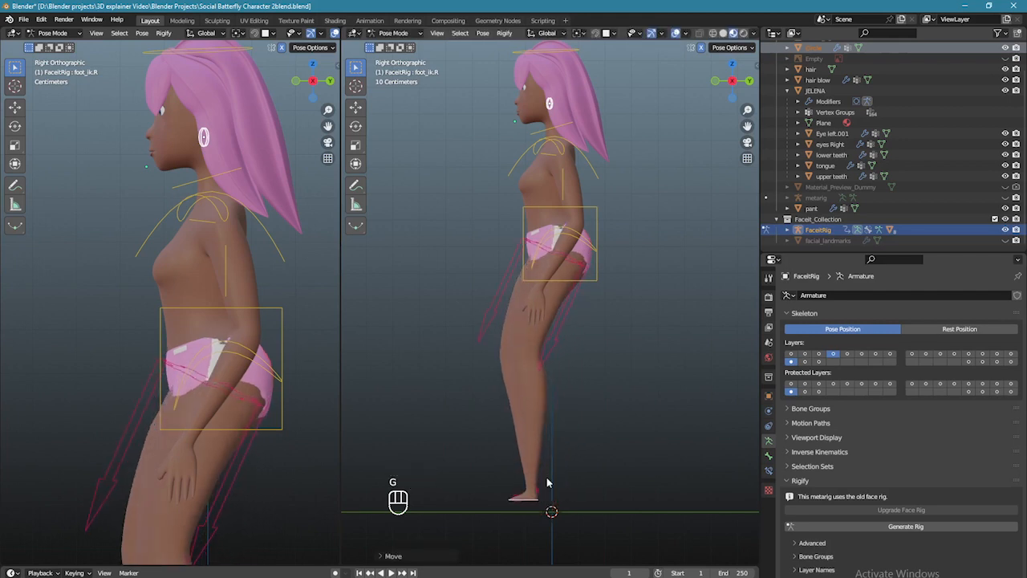
{"action": "key", "text": "ctrl+z"}
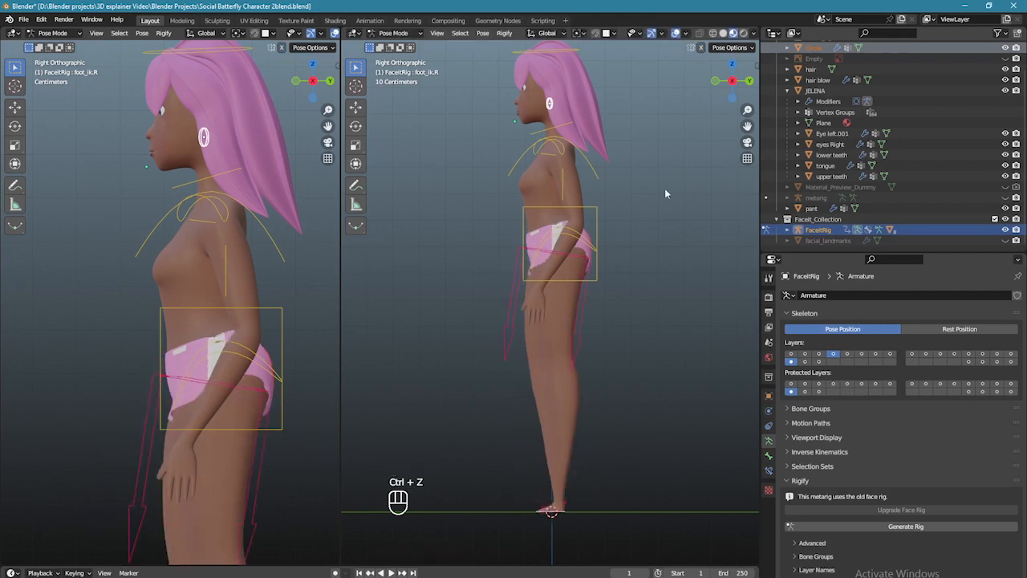
{"action": "key", "text": "g"}
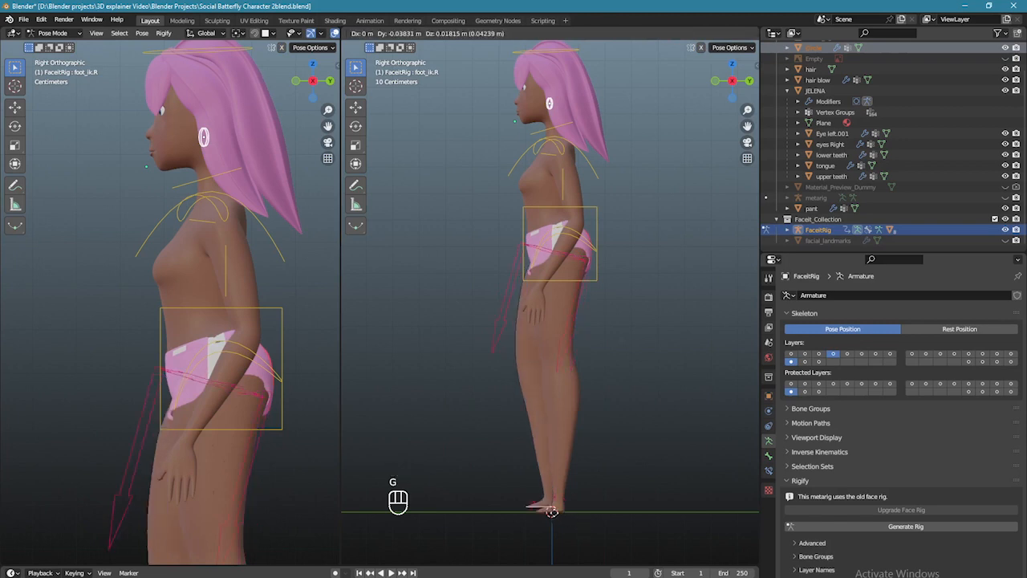
{"action": "left_click", "coordinate": [476, 476]}
- Orbit around the posed figure to inspect the bent leg and hips from behind and front
{"action": "middle_click_drag", "start_coordinate": [476, 476], "coordinate": [677, 501]}
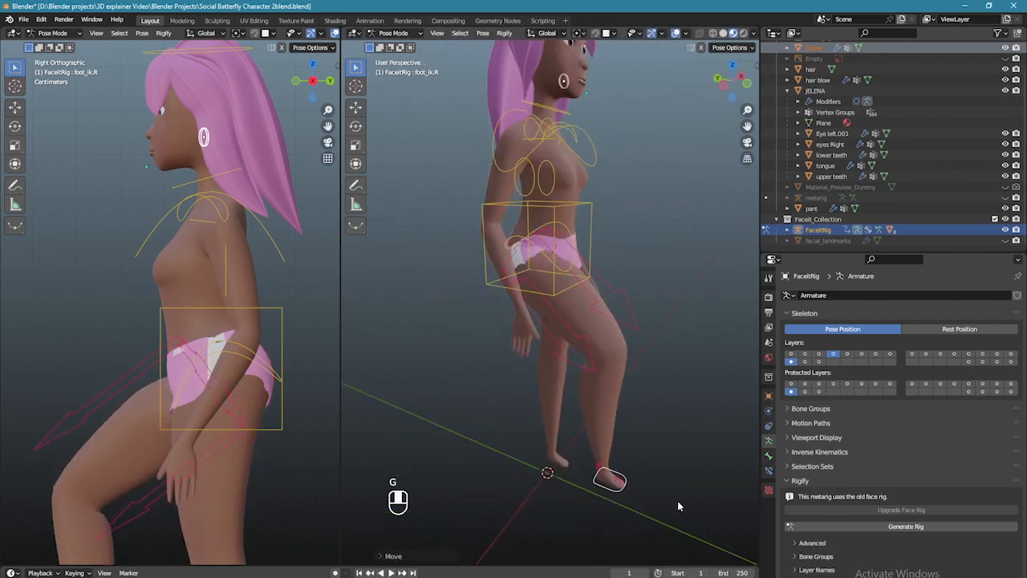
{"action": "scroll", "coordinate": [562, 422], "scroll_direction": "up", "scroll_amount": 5}
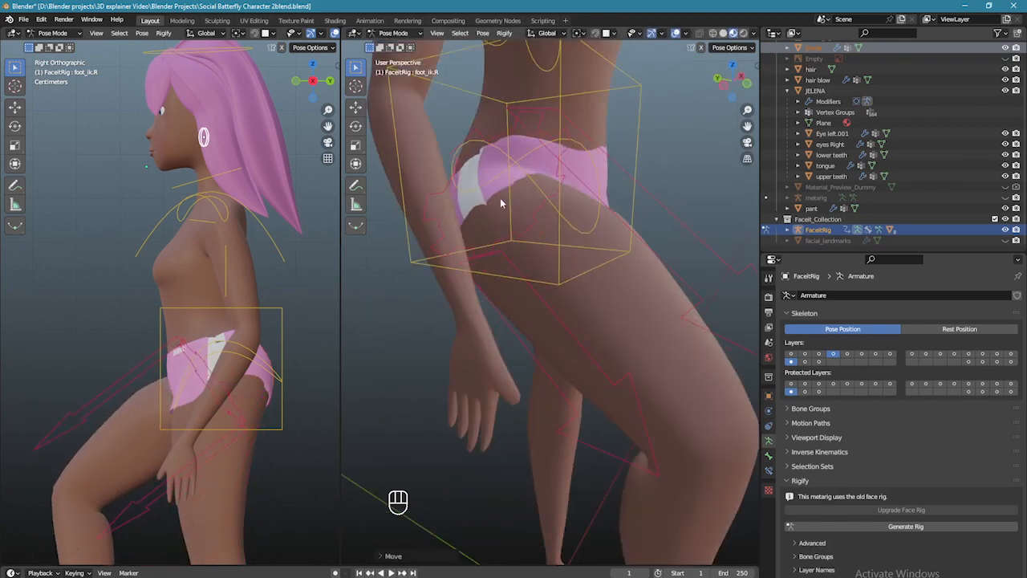
{"action": "middle_click_drag", "start_coordinate": [465, 212], "coordinate": [598, 212]}
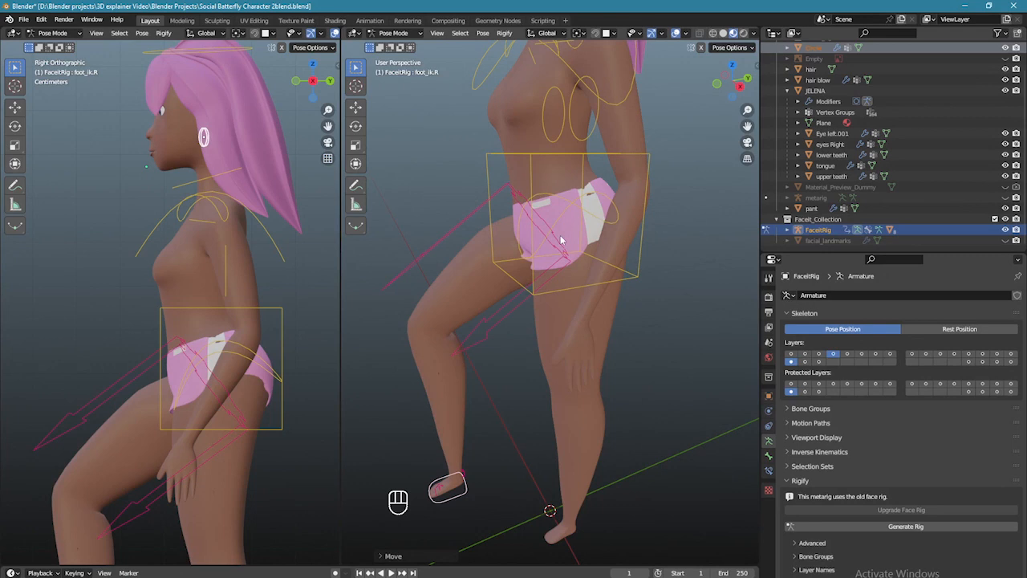
{"action": "middle_click_drag", "start_coordinate": [559, 318], "coordinate": [538, 236]}
{"action": "scroll", "coordinate": [536, 233], "scroll_direction": "down", "scroll_amount": 5}
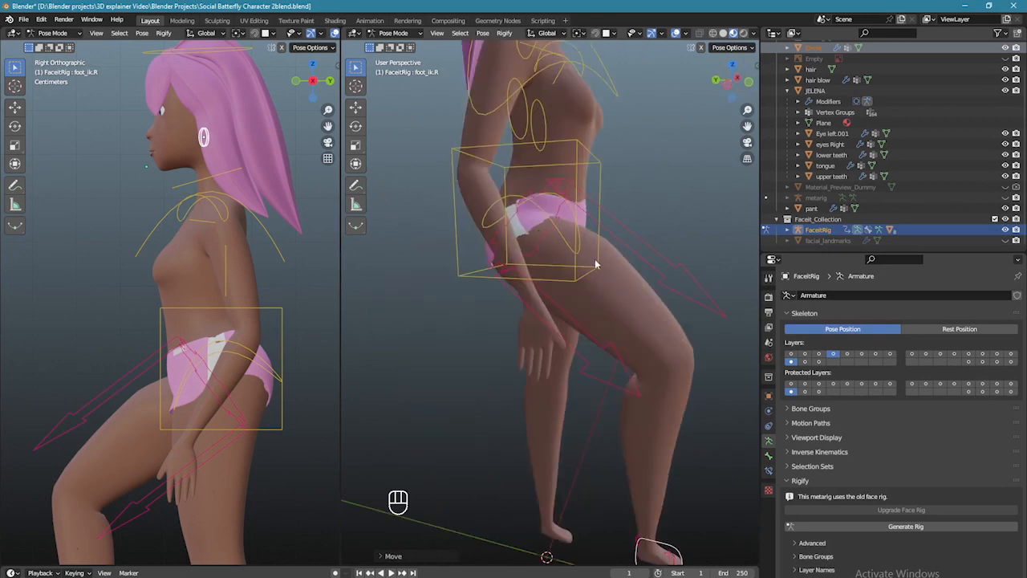
{"action": "middle_click_drag", "start_coordinate": [615, 280], "coordinate": [551, 271]}
{"action": "scroll", "coordinate": [514, 313], "scroll_direction": "up", "scroll_amount": 4}
{"action": "scroll", "coordinate": [543, 276], "scroll_direction": "up", "scroll_amount": 3}
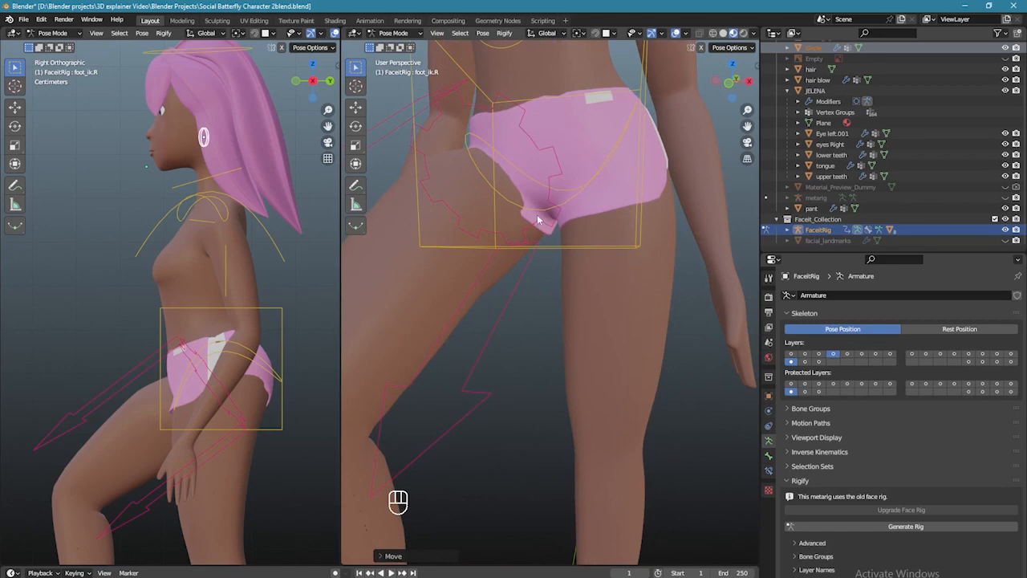
{"action": "scroll", "coordinate": [579, 233], "scroll_direction": "down", "scroll_amount": 4}
{"action": "middle_click_drag", "start_coordinate": [578, 230], "coordinate": [613, 263]}
{"action": "scroll", "coordinate": [596, 275], "scroll_direction": "down", "scroll_amount": 3}
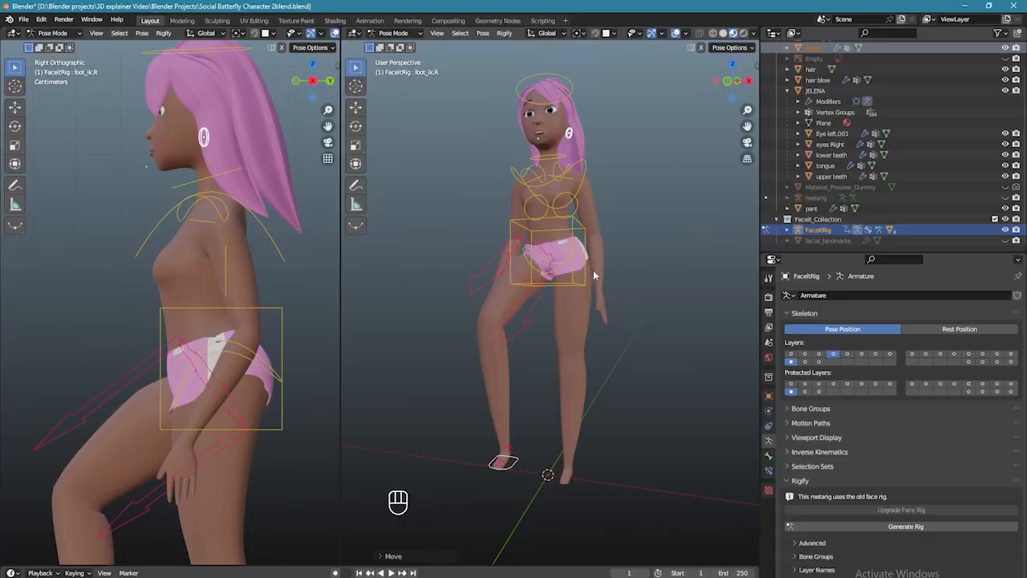